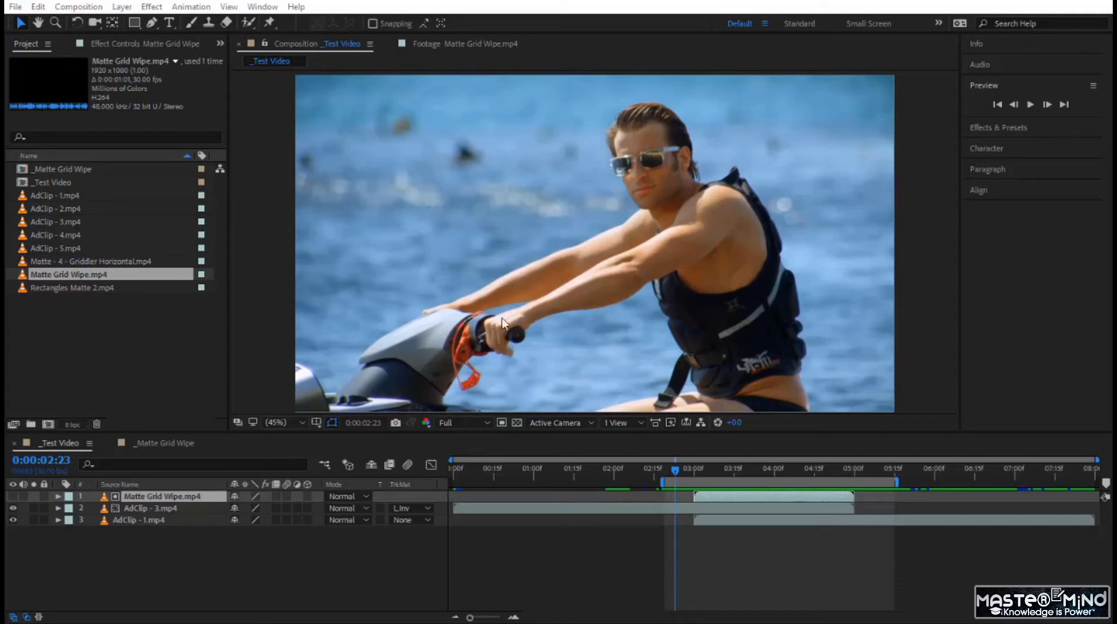
Step: Preview the grid wipe transition between AdClip - 3.mp4 and AdClip - 1.mp4 in the _Test Video composition
{"action": "left_click", "coordinate": [720, 498]}
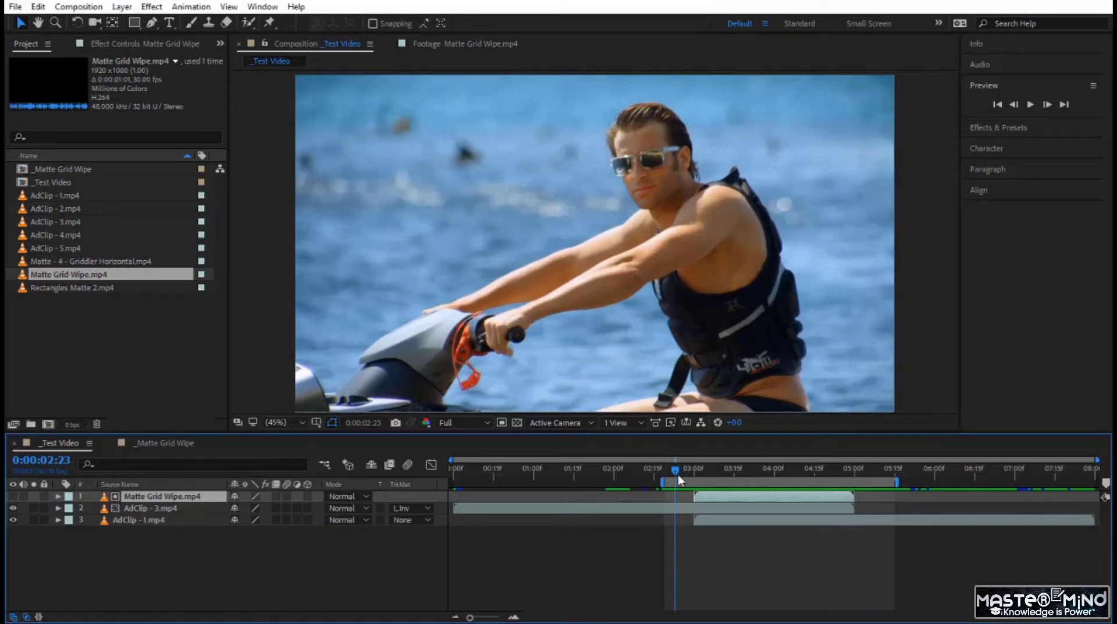
{"action": "left_click_drag", "start_coordinate": [676, 472], "coordinate": [822, 505]}
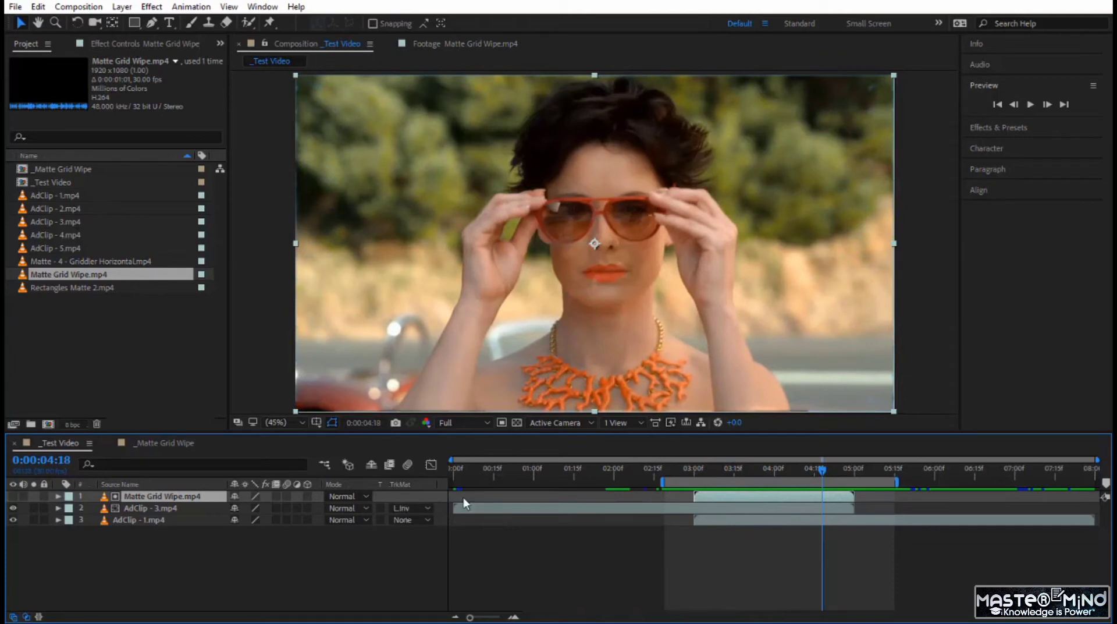
{"action": "left_click", "coordinate": [683, 469]}
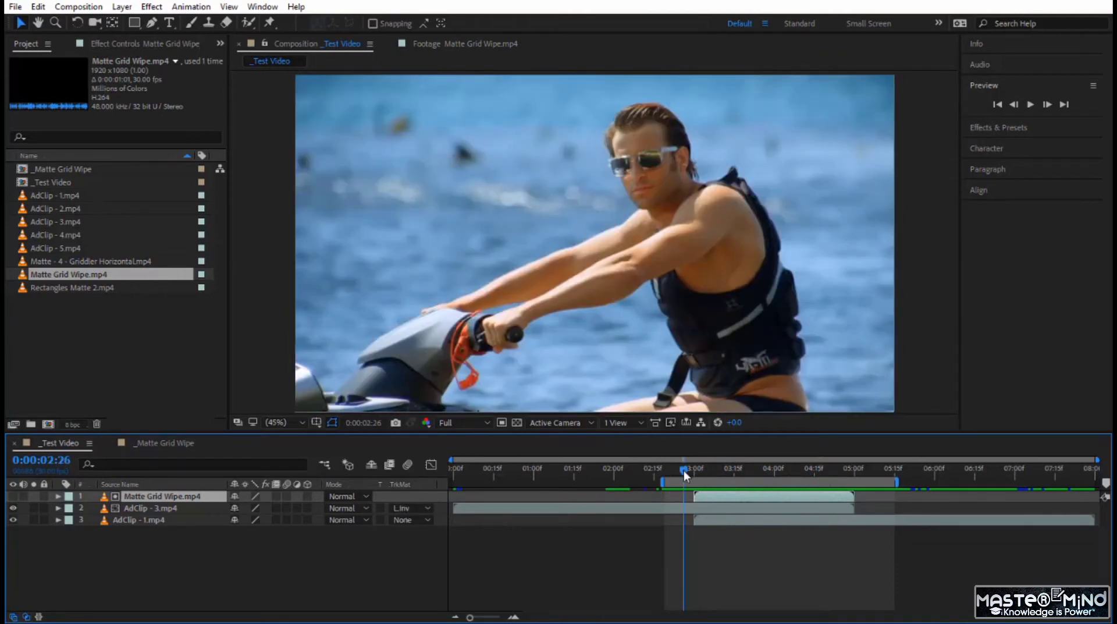
{"action": "key", "text": "space"}
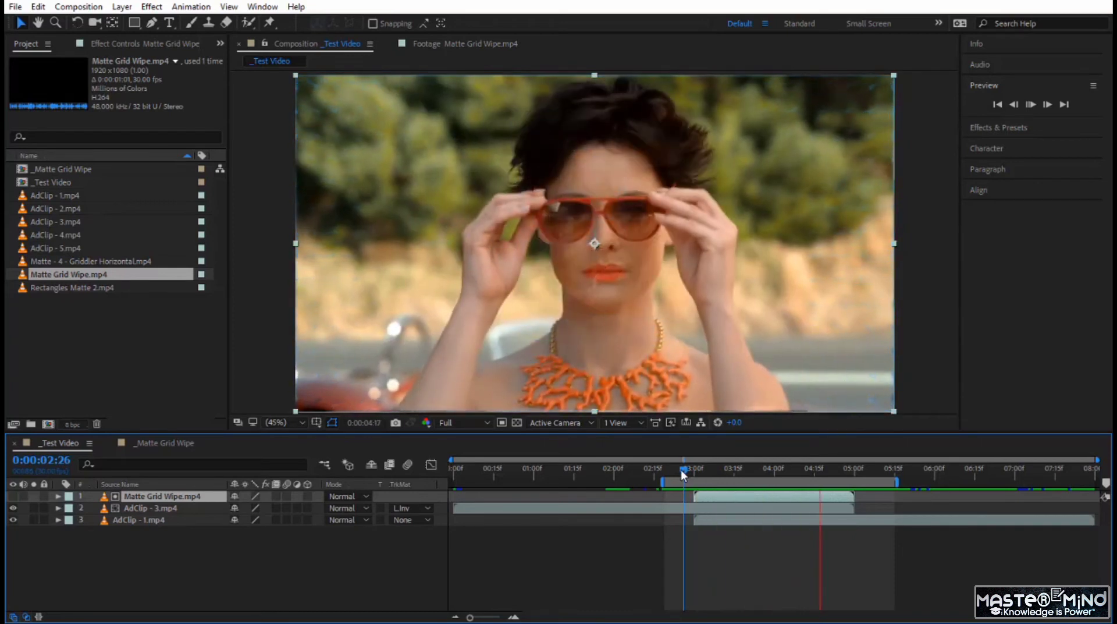
{"action": "left_click_drag", "start_coordinate": [683, 471], "coordinate": [731, 490]}
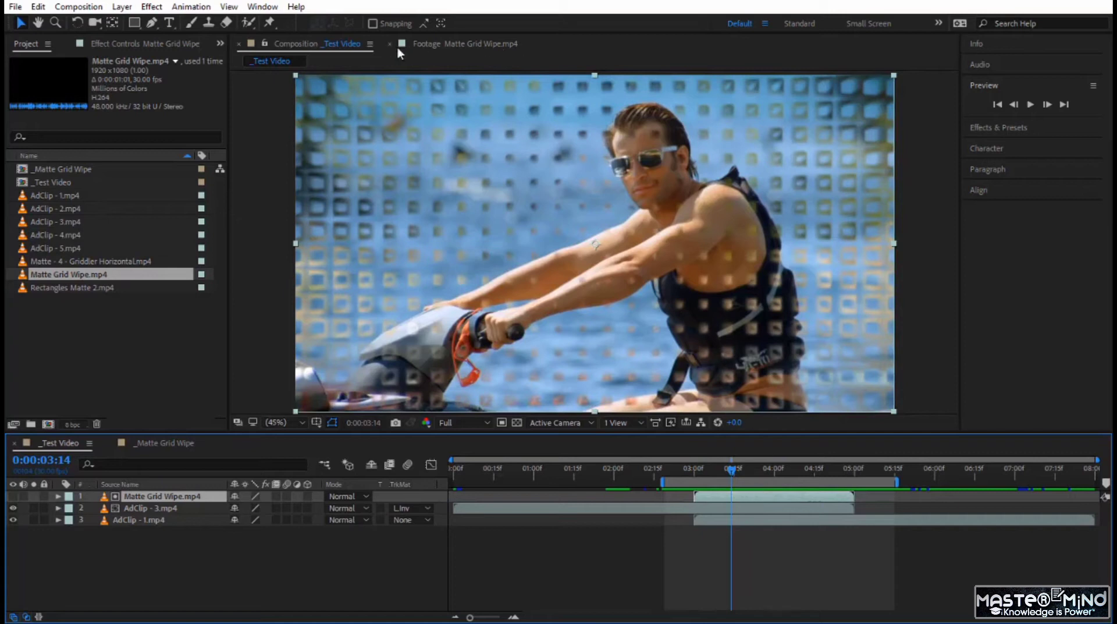
Step: Open the _Matte Grid Wipe composition, play its animation, and return to the _Test Video composition with Matte Grid Wipe.mp4 selected in the project
{"action": "double_click", "coordinate": [79, 168]}
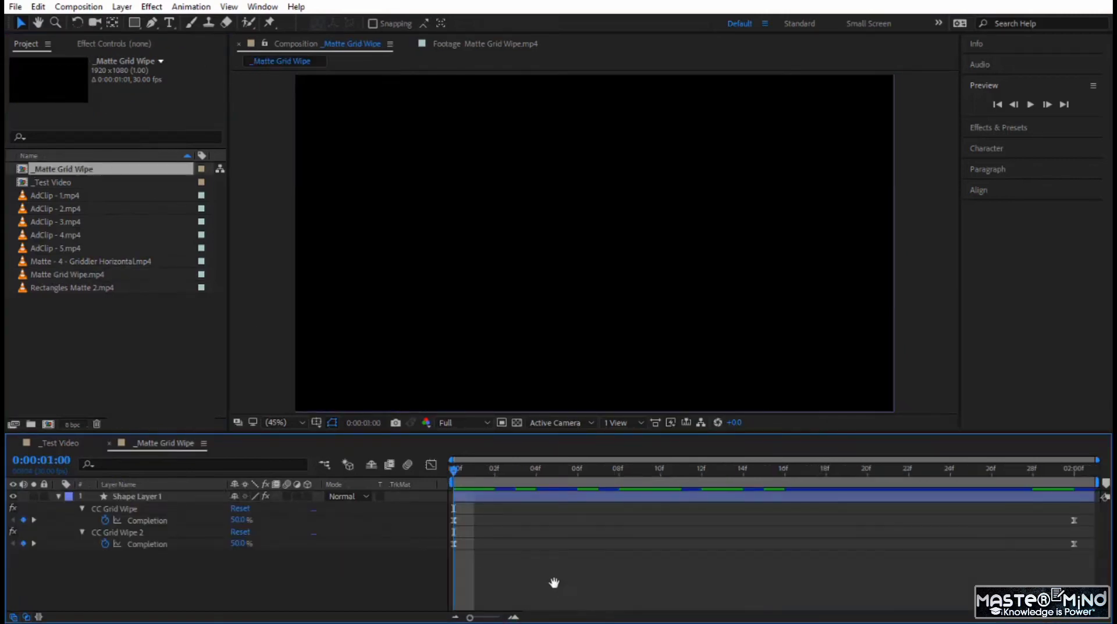
{"action": "key", "text": "space"}
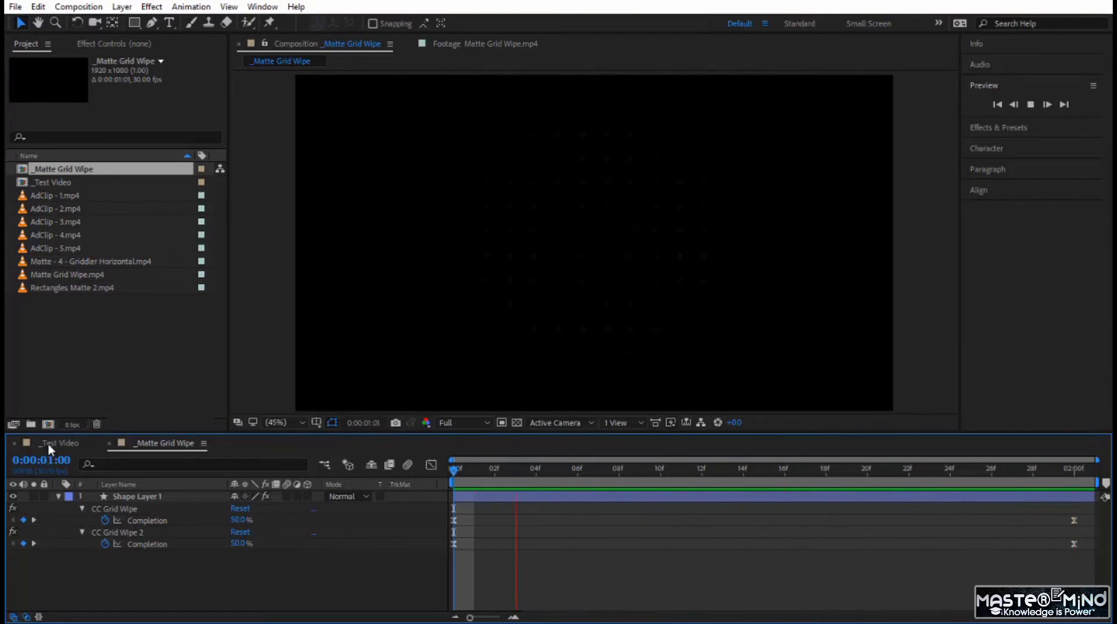
{"action": "left_click", "coordinate": [51, 445]}
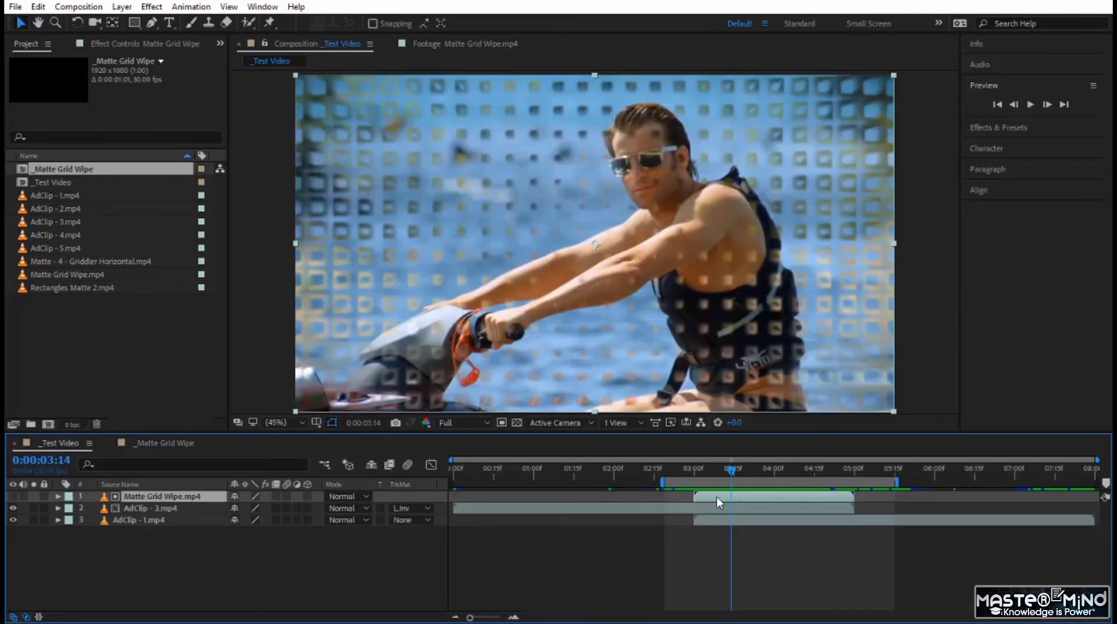
{"action": "left_click", "coordinate": [99, 274]}
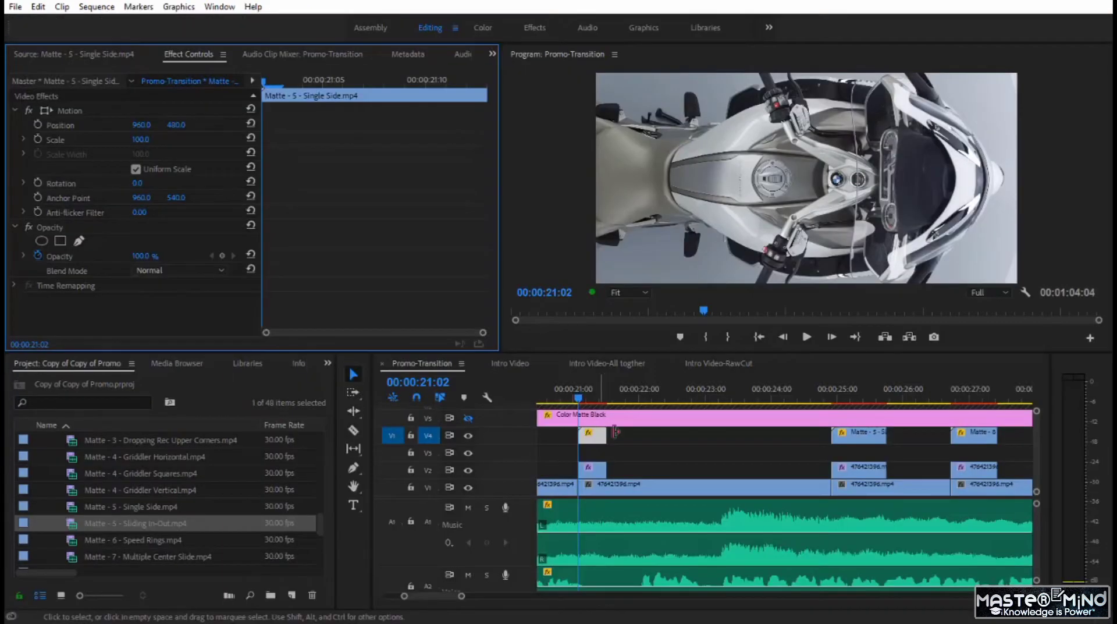
Step: Review the matte transitions around 21 to 25 seconds in Premiere Pro's Promo-Transition sequence, then return to the After Effects grid wipe project
{"action": "left_click", "coordinate": [585, 397]}
{"action": "key", "text": "space"}
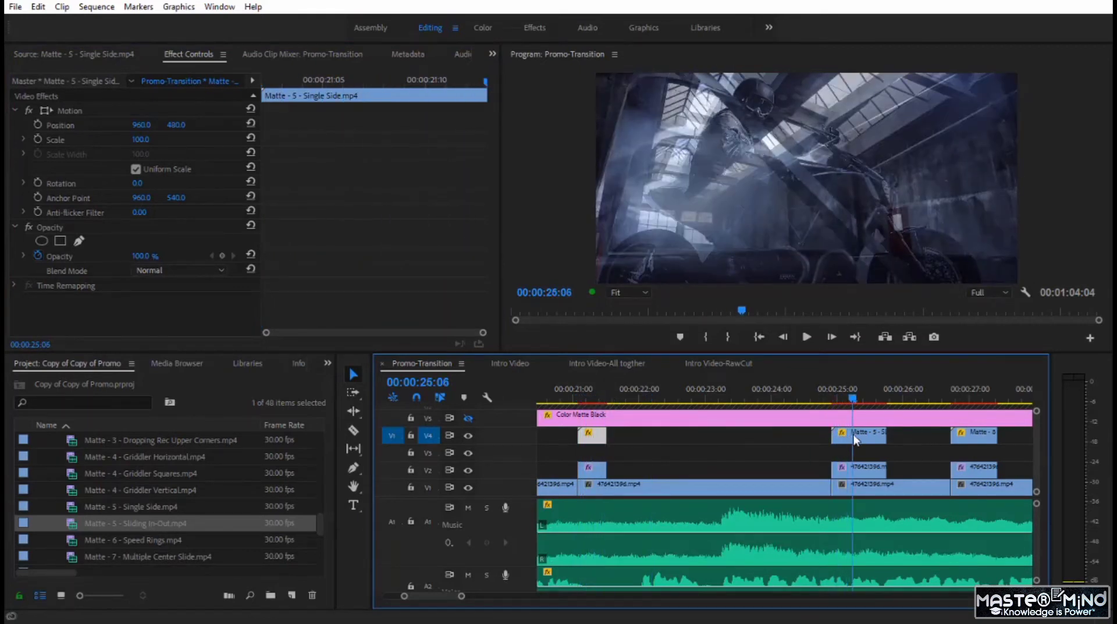
{"action": "left_click_drag", "start_coordinate": [880, 439], "coordinate": [784, 443]}
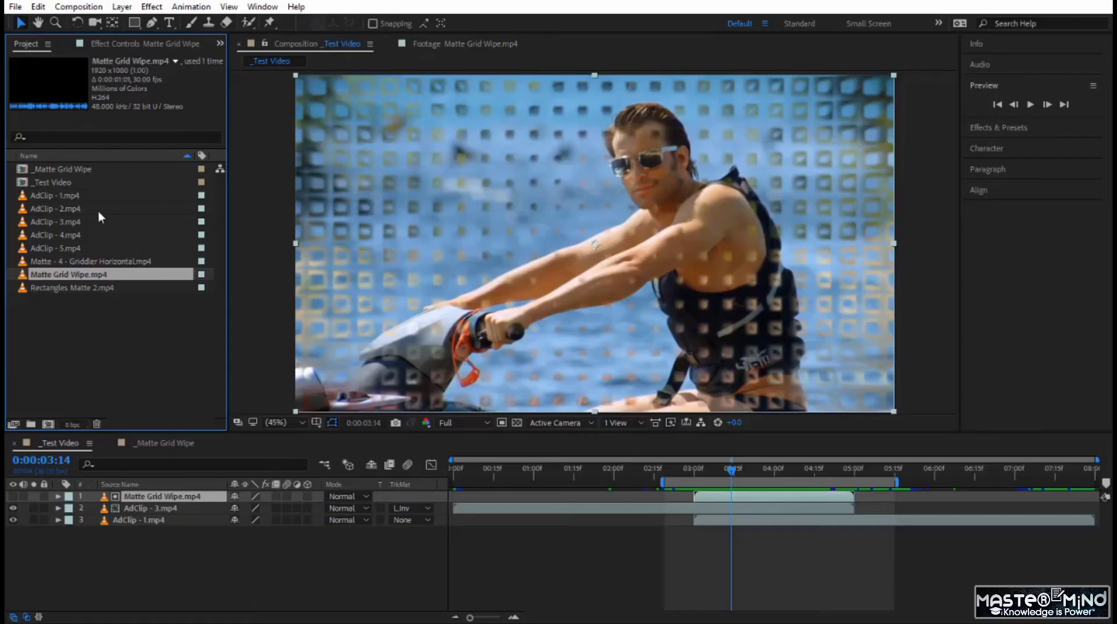
{"action": "left_click", "coordinate": [73, 169]}
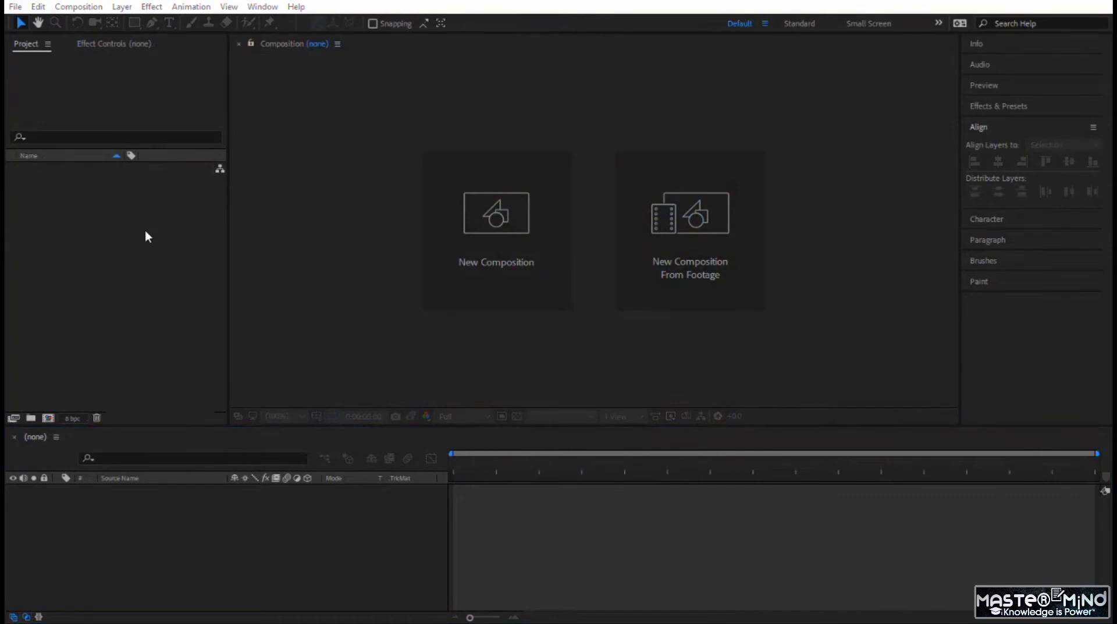
Step: Import the five clips AdClip - 1 to AdClip - 5 from the Course Assets folder as footage
{"action": "left_click", "coordinate": [146, 232]}
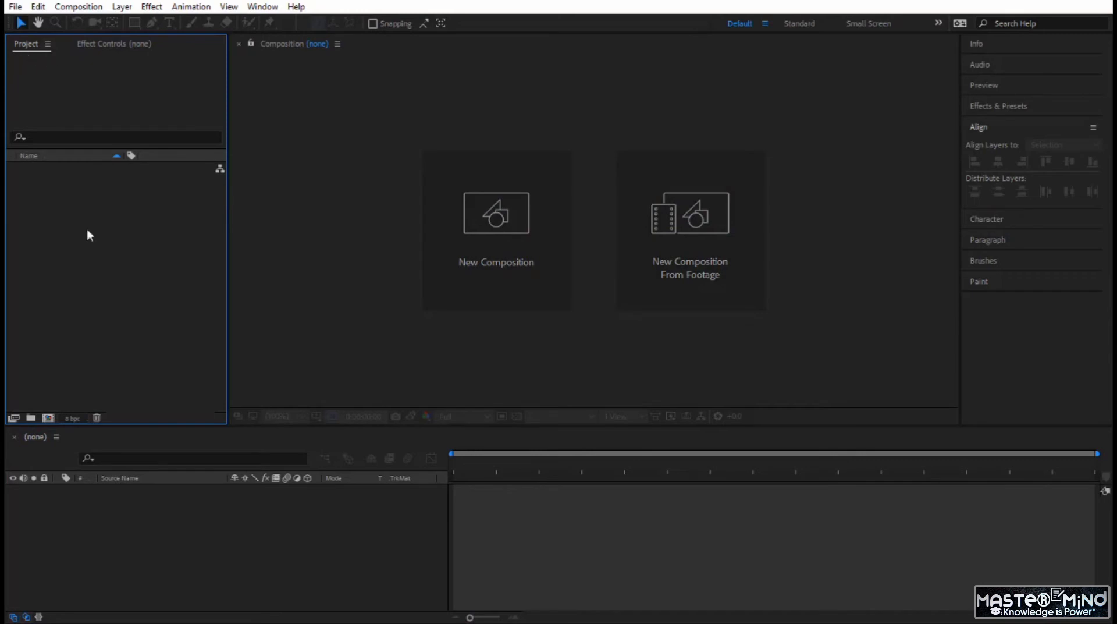
{"action": "right_click", "coordinate": [87, 243]}
{"action": "mouse_move", "coordinate": [156, 319]}
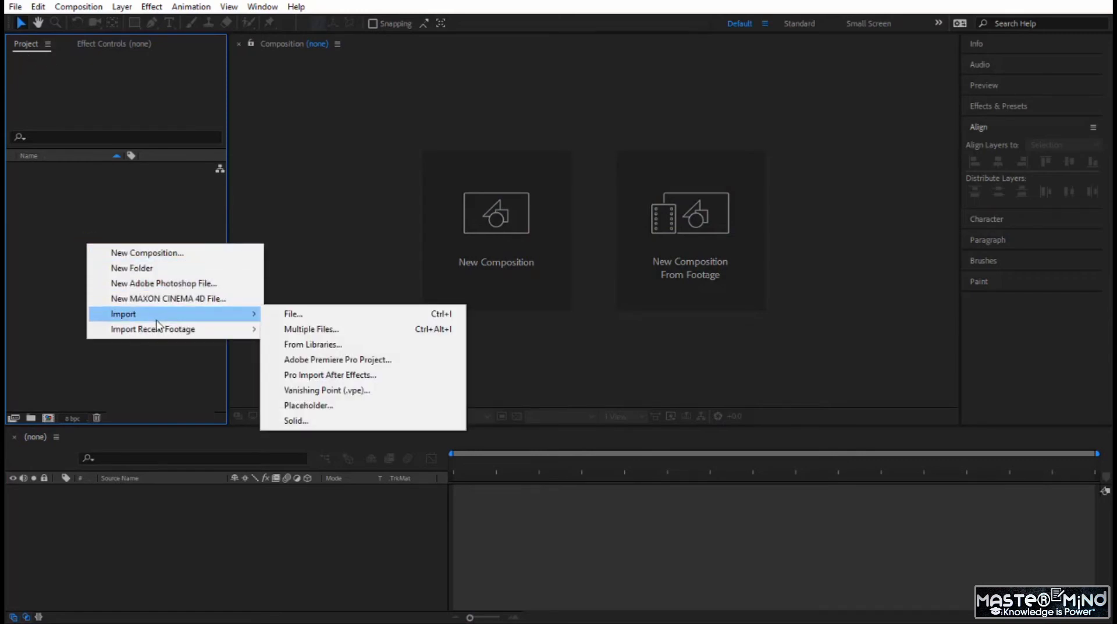
{"action": "left_click", "coordinate": [277, 315]}
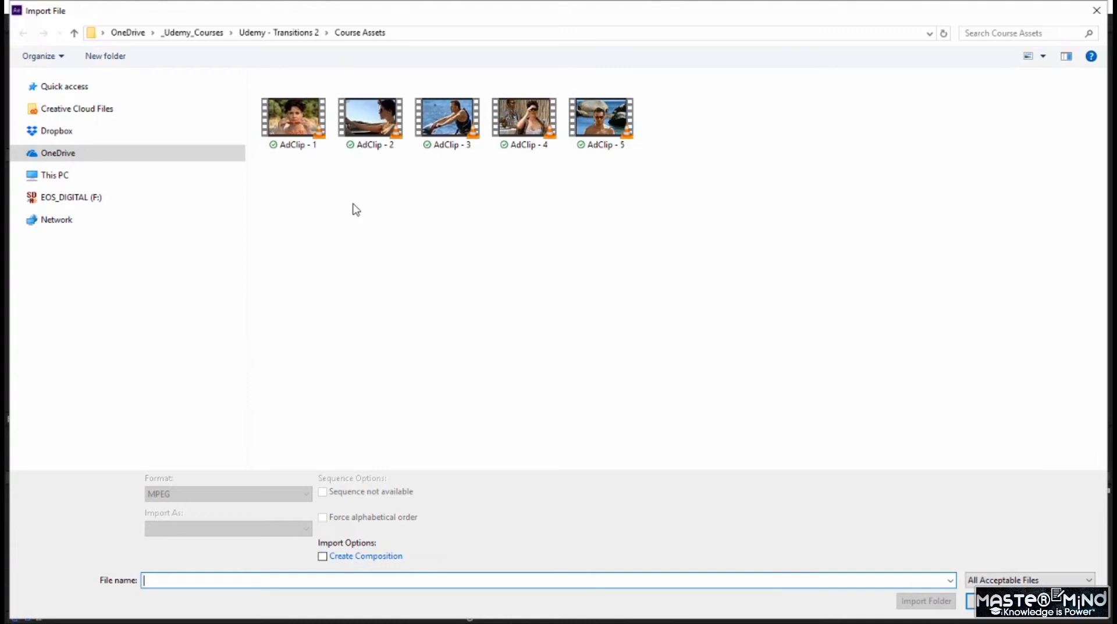
{"action": "left_click_drag", "start_coordinate": [302, 185], "coordinate": [604, 108]}
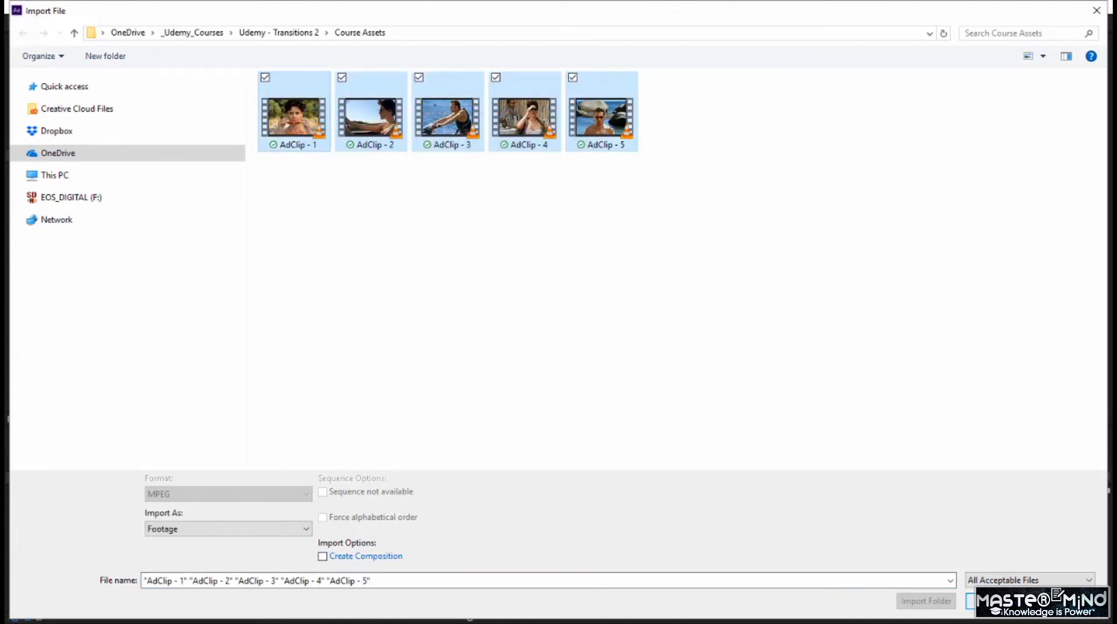
{"action": "left_click", "coordinate": [989, 600]}
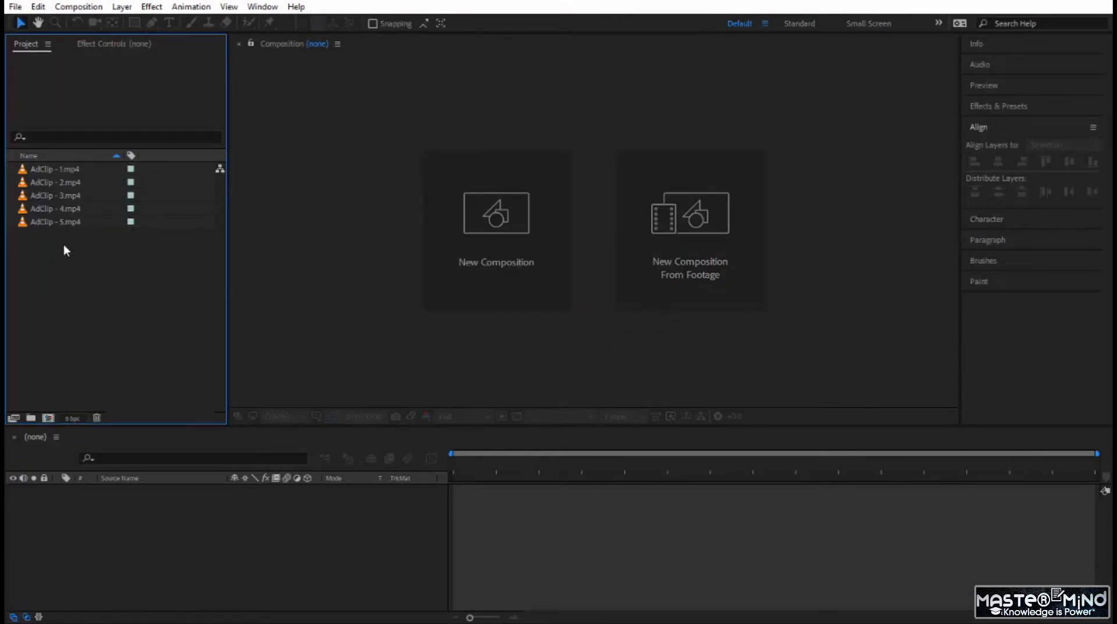
Step: Create a single composition from AdClip - 4.mp4 and AdClip - 5.mp4, using the dimensions of AdClip - 4.mp4
{"action": "left_click", "coordinate": [73, 208]}
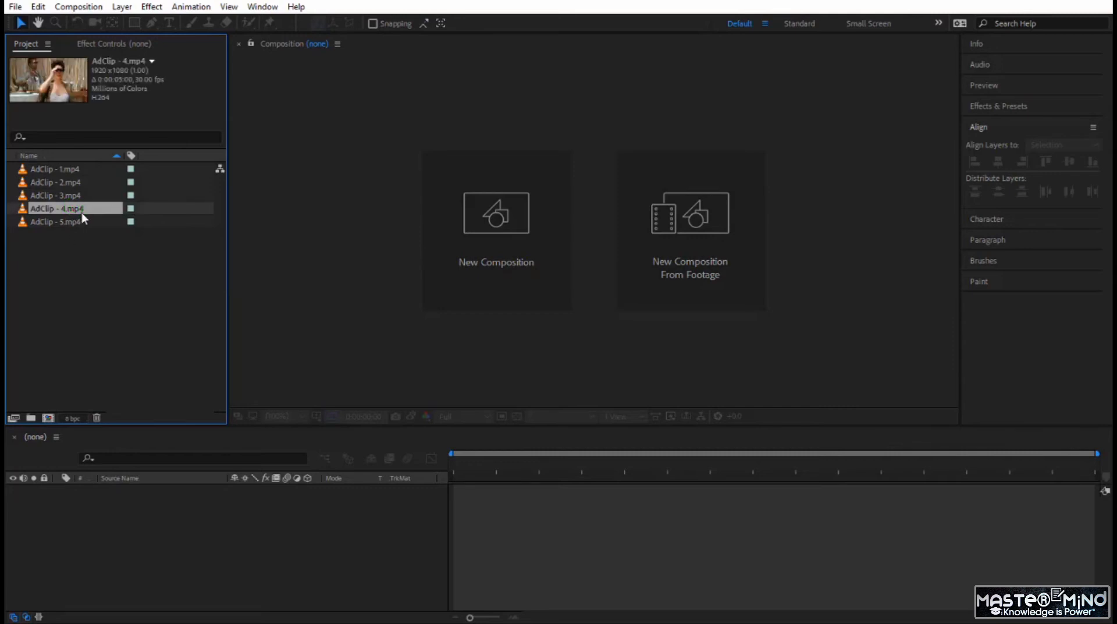
{"action": "left_click", "coordinate": [74, 221], "text": "shift"}
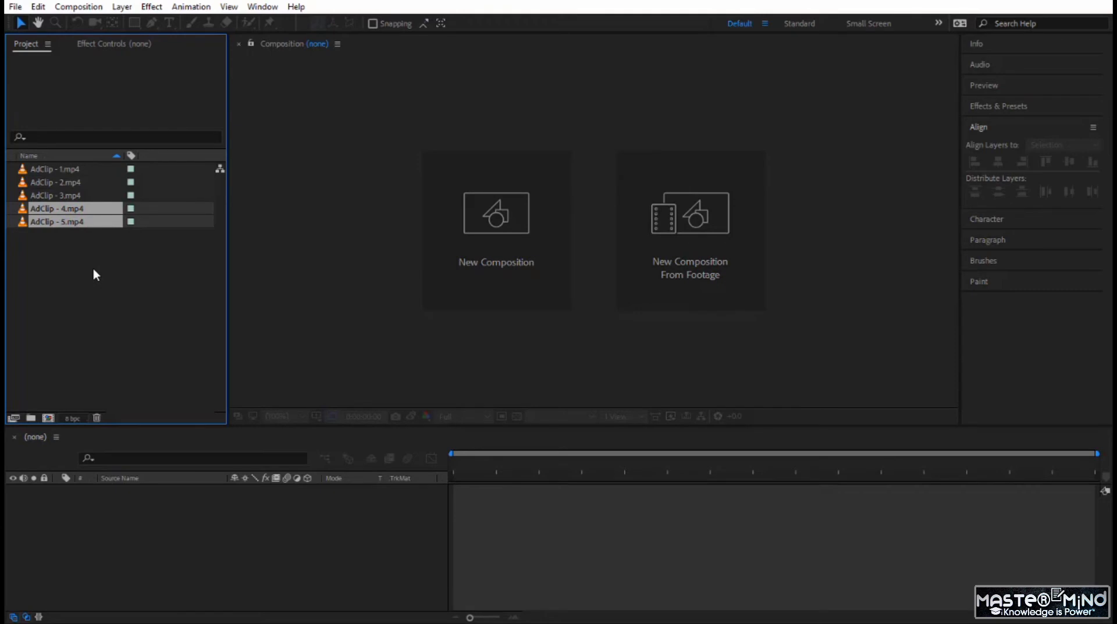
{"action": "right_click", "coordinate": [78, 211]}
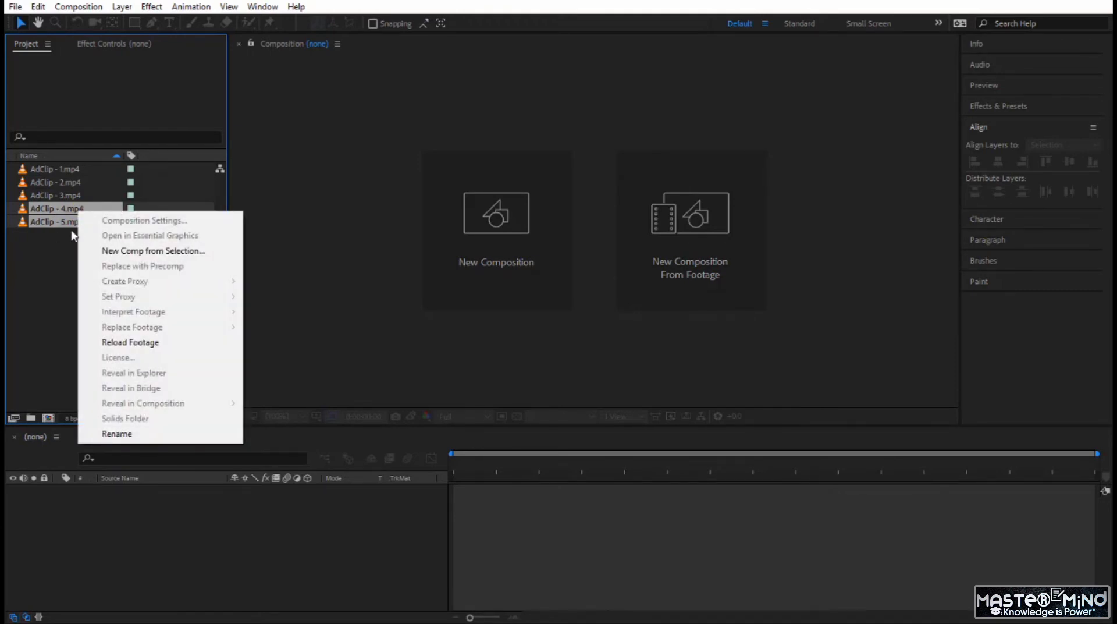
{"action": "left_click", "coordinate": [131, 251]}
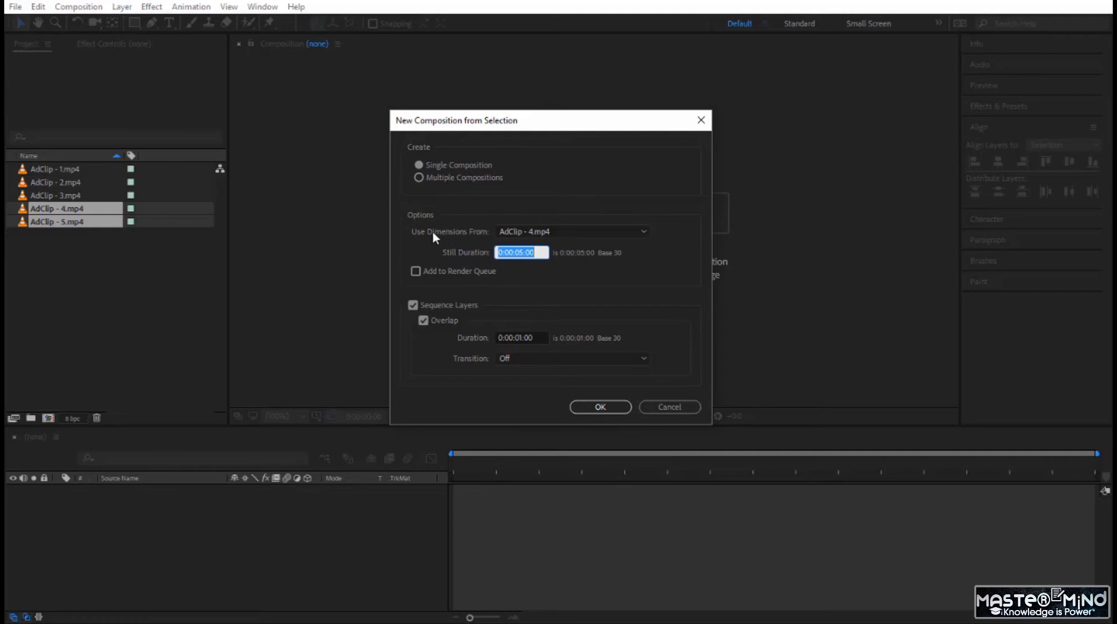
{"action": "left_click", "coordinate": [504, 230]}
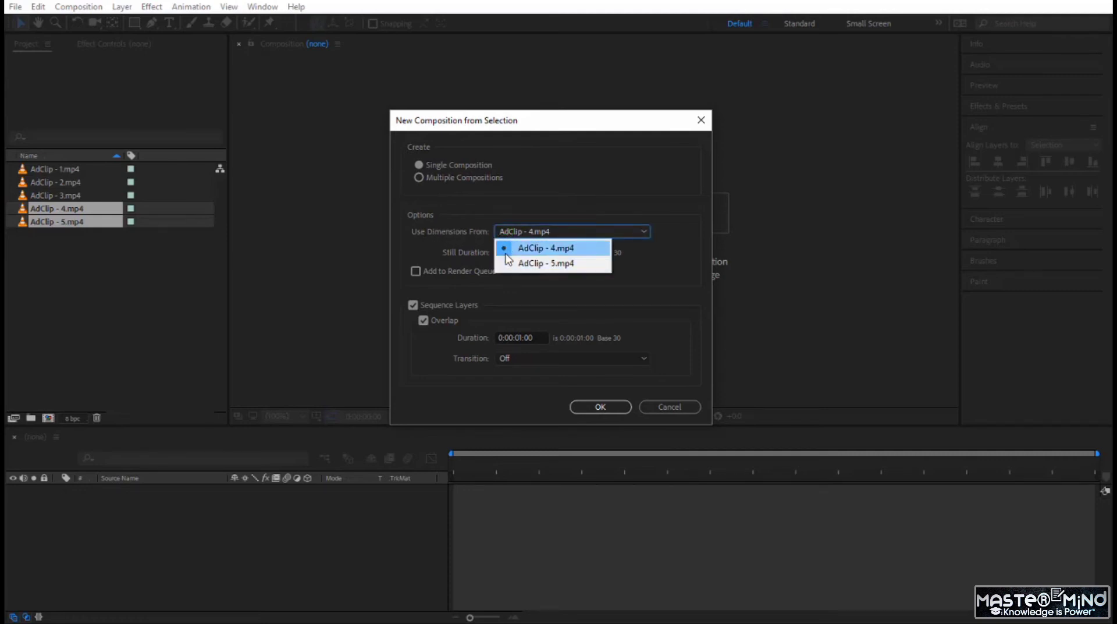
{"action": "left_click", "coordinate": [505, 250]}
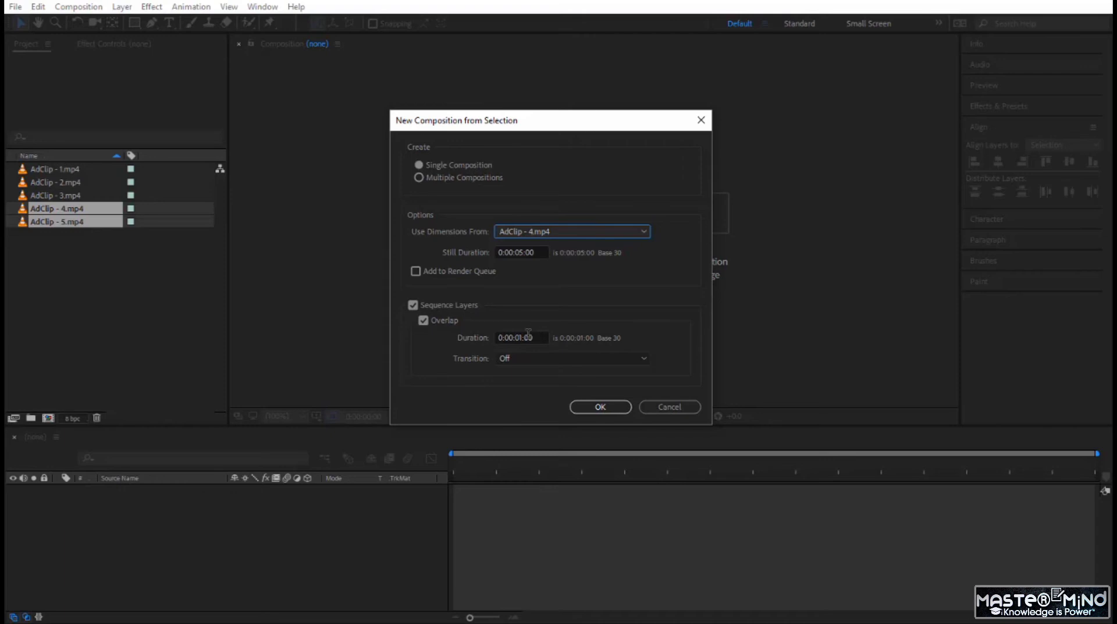
{"action": "left_click", "coordinate": [618, 406]}
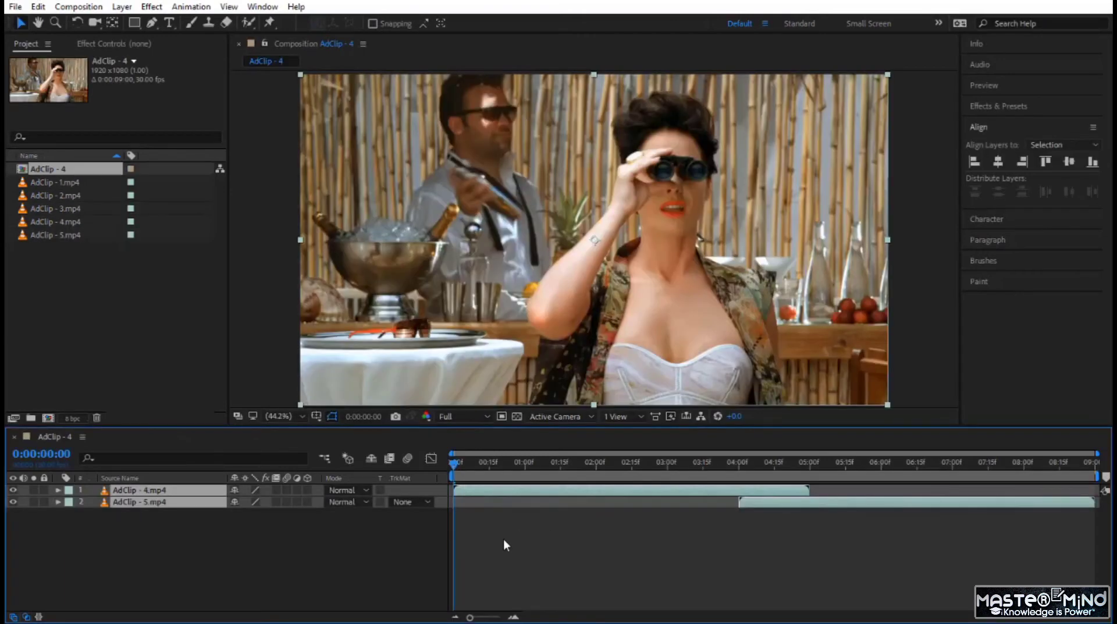
Step: Draw a white rectangle about 353 by 1094 px over the left part of the frame and centre its anchor point
{"action": "left_click", "coordinate": [400, 571]}
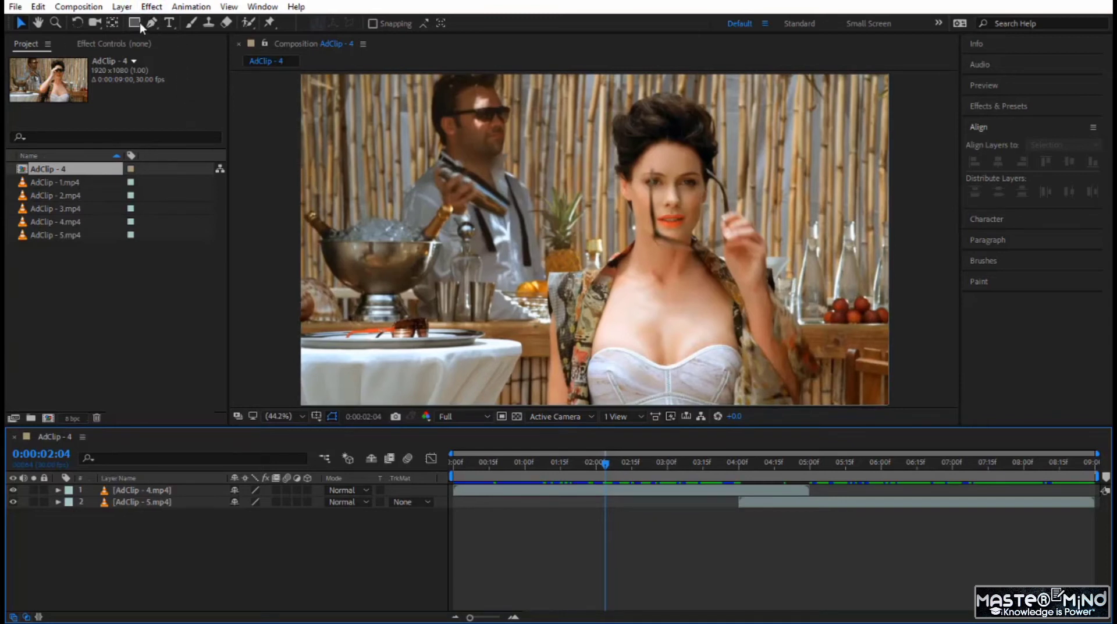
{"action": "left_click", "coordinate": [135, 22]}
{"action": "mouse_move", "coordinate": [296, 72]}
{"action": "left_mouse_down"}
{"action": "mouse_move", "coordinate": [436, 400]}
{"action": "mouse_move", "coordinate": [391, 401]}
{"action": "mouse_move", "coordinate": [405, 401]}
{"action": "left_mouse_up"}
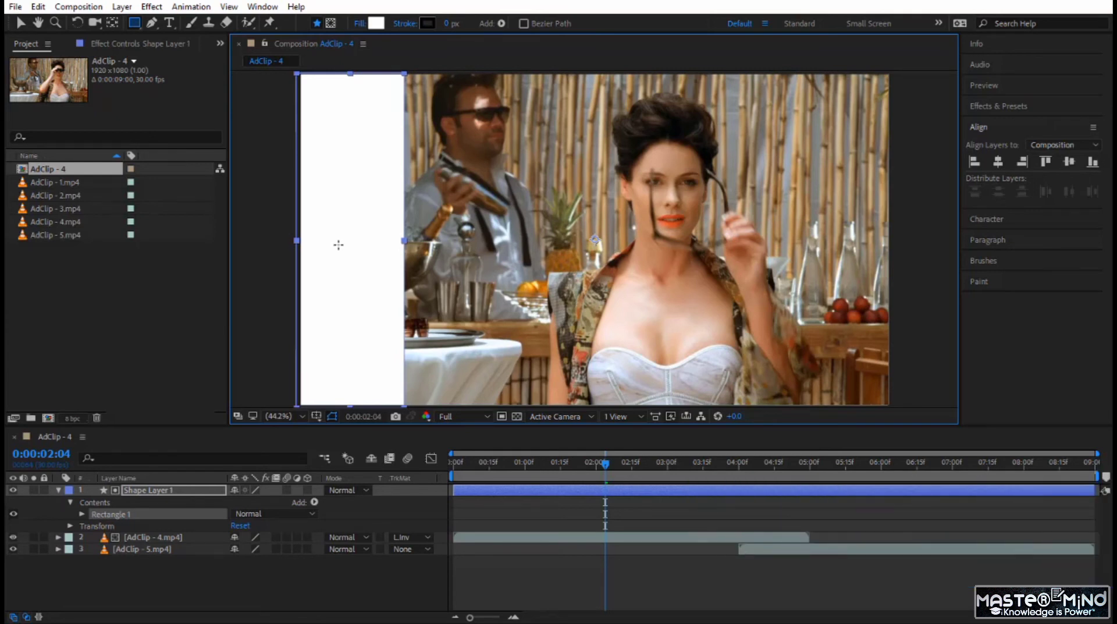
{"action": "key", "text": "ctrl+alt+Home"}
Step: Move the shape layer's anchor point off centre with the Pan Behind tool, then bring it back to the rectangle's centre
{"action": "left_click", "coordinate": [118, 22]}
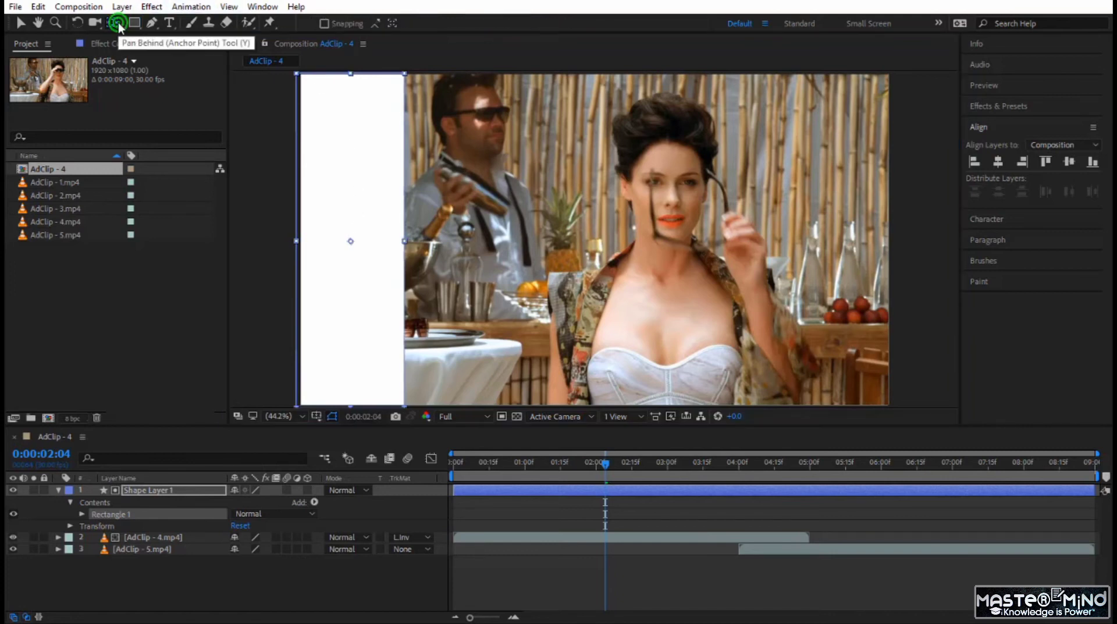
{"action": "left_click", "coordinate": [180, 489]}
{"action": "left_click", "coordinate": [356, 244]}
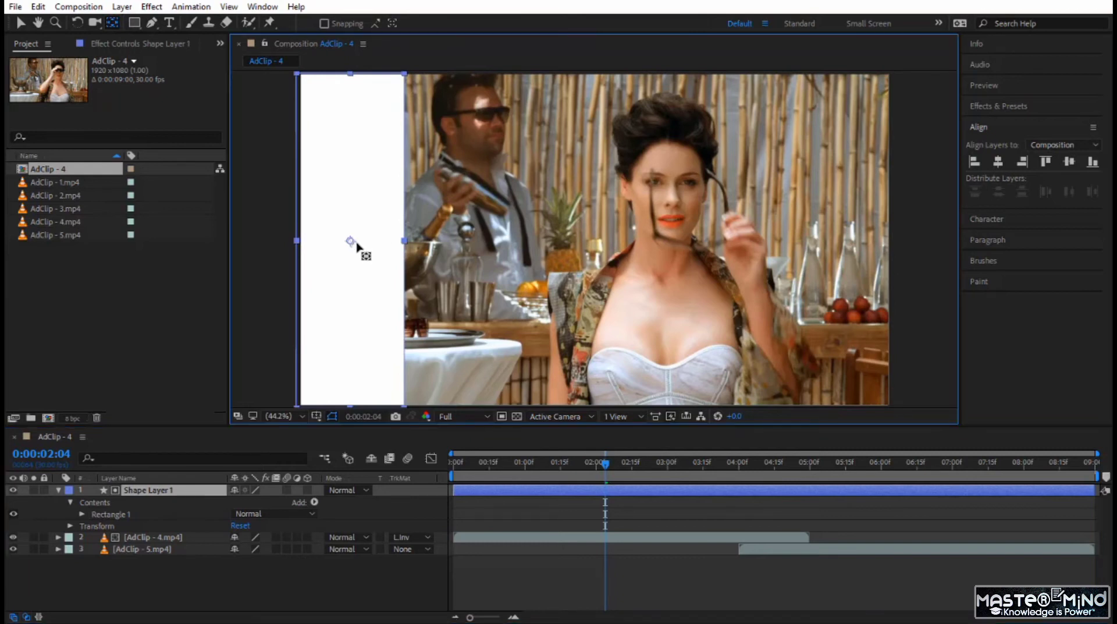
{"action": "left_click_drag", "start_coordinate": [357, 245], "coordinate": [411, 170]}
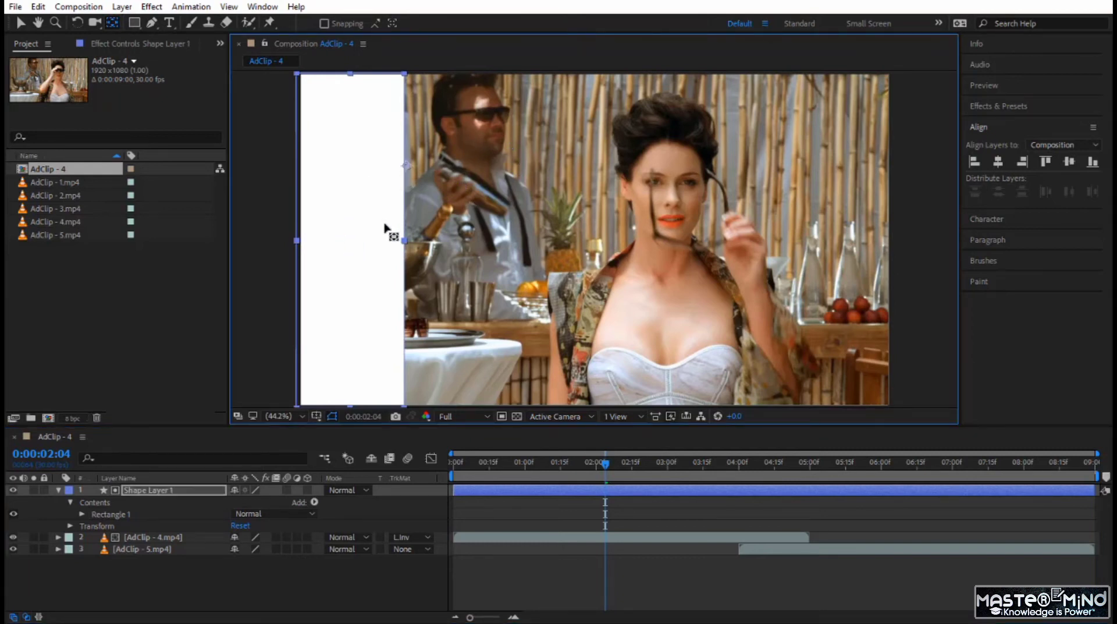
{"action": "left_click_drag", "start_coordinate": [384, 224], "coordinate": [356, 228]}
{"action": "mouse_move", "coordinate": [356, 228]}
{"action": "left_mouse_down"}
{"action": "mouse_move", "coordinate": [353, 242]}
{"action": "mouse_move", "coordinate": [352, 200]}
{"action": "mouse_move", "coordinate": [313, 207]}
{"action": "mouse_move", "coordinate": [308, 242]}
{"action": "mouse_move", "coordinate": [351, 242]}
{"action": "left_mouse_up"}
Step: Set the rectangle path's width to 1920/10 and align the rectangle with the composition's left edge
{"action": "left_click", "coordinate": [81, 514]}
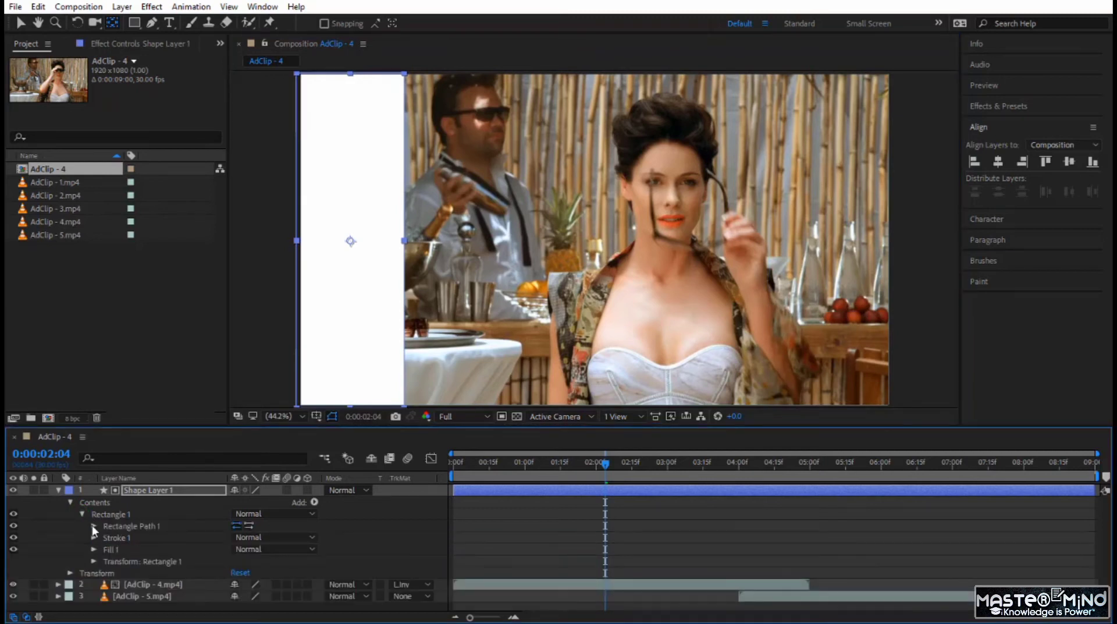
{"action": "left_click", "coordinate": [93, 525]}
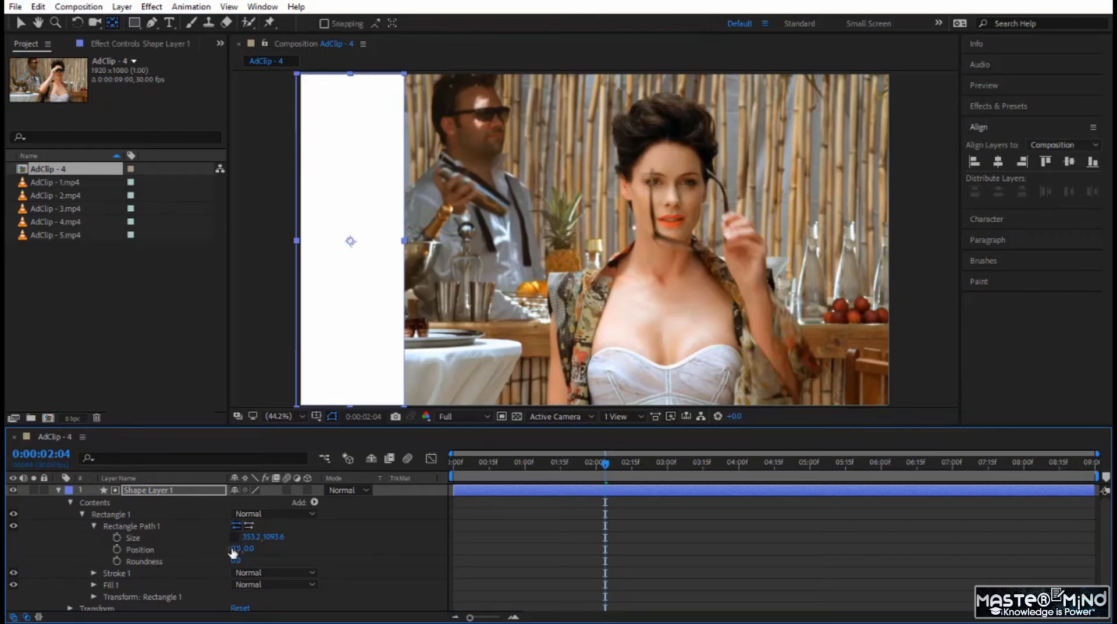
{"action": "left_click", "coordinate": [247, 538]}
{"action": "type", "text": "1920/10"}
{"action": "key", "text": "Return"}
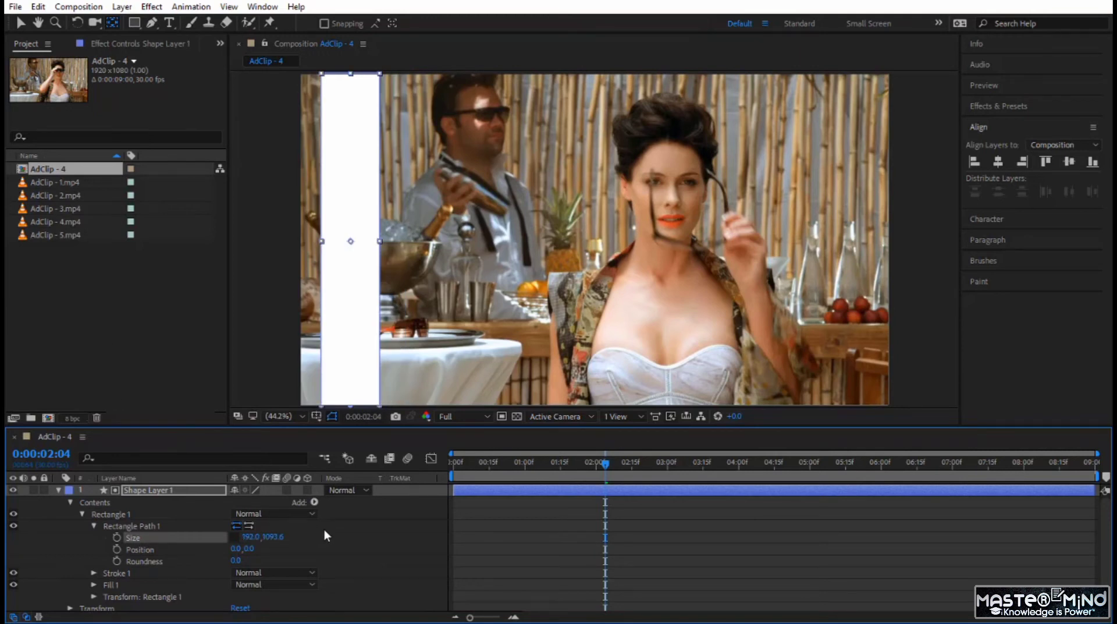
{"action": "left_click", "coordinate": [972, 162]}
{"action": "left_click", "coordinate": [410, 549]}
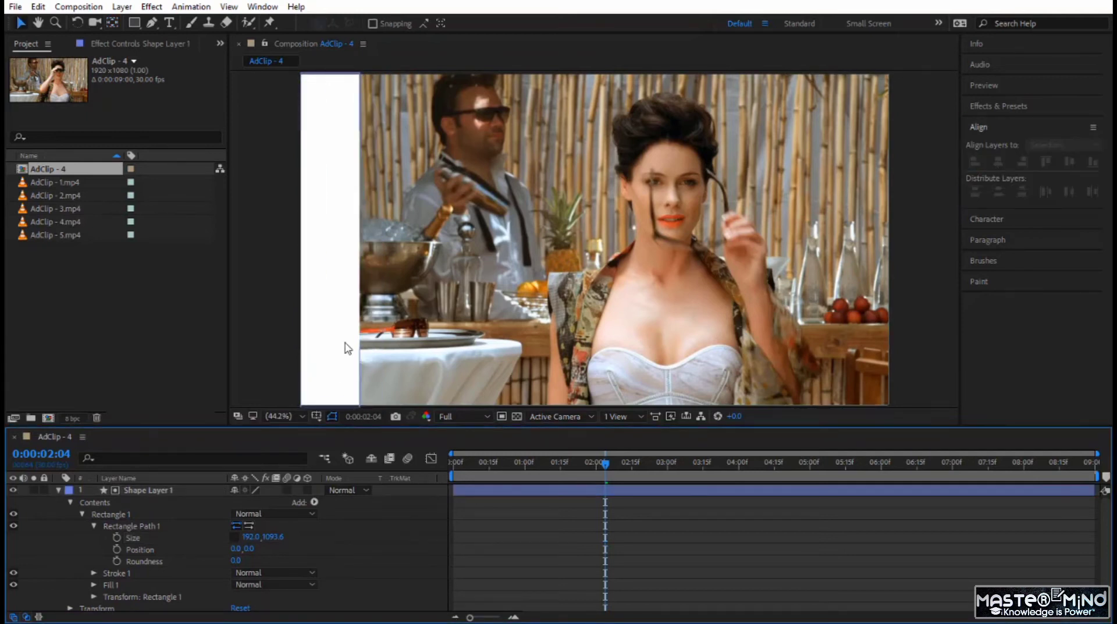
Step: Add a Repeater to the rectangle shape layer and set its number of copies to 10
{"action": "left_click", "coordinate": [343, 344]}
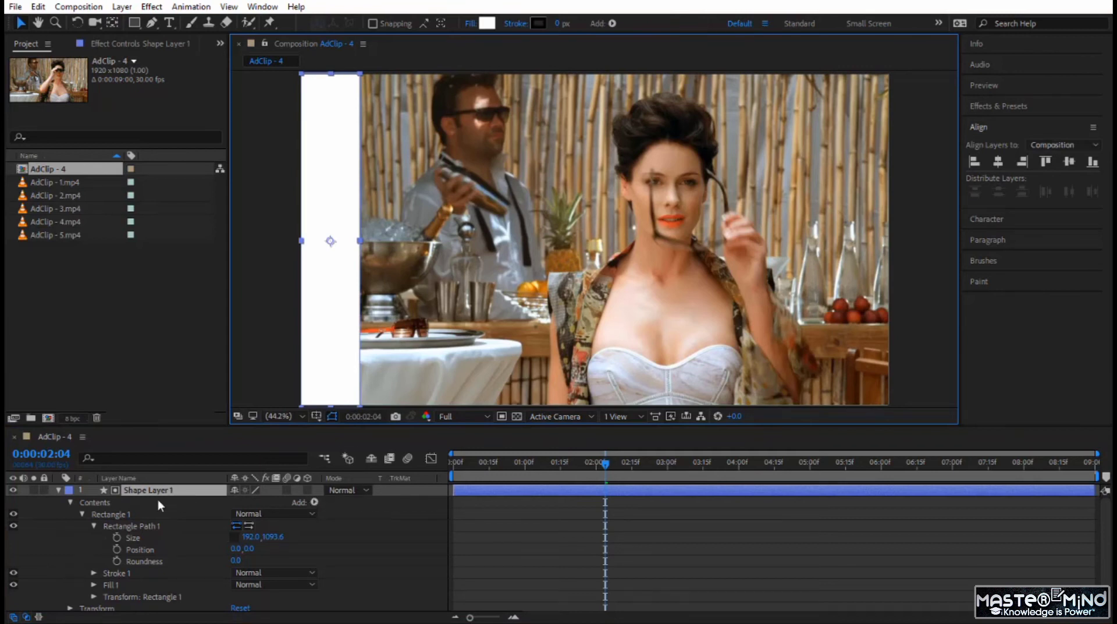
{"action": "left_click", "coordinate": [313, 501]}
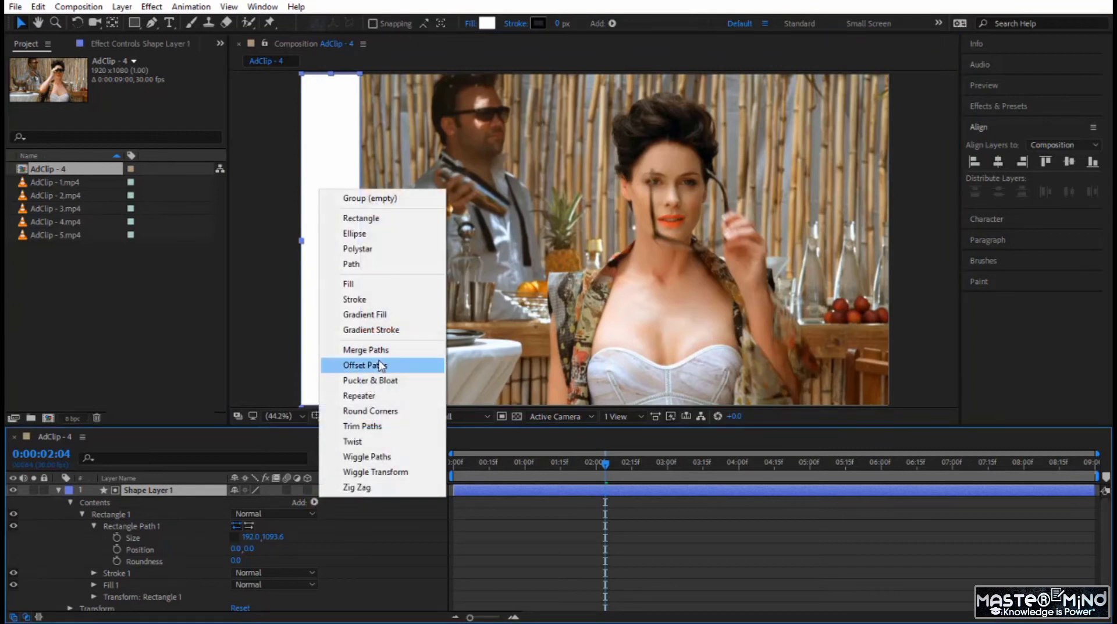
{"action": "left_click", "coordinate": [384, 395]}
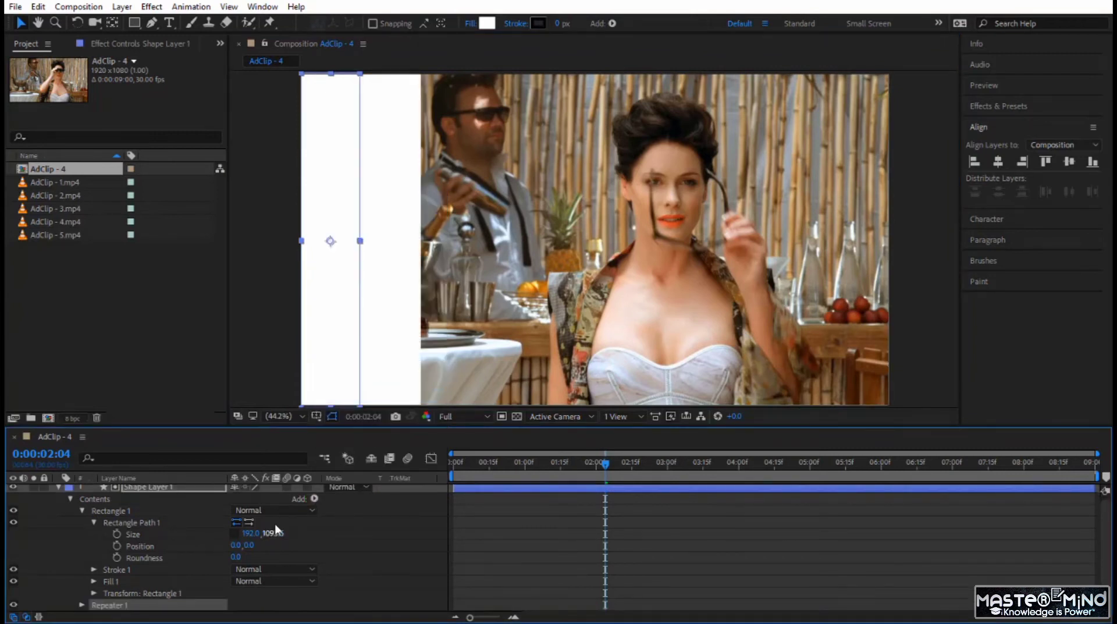
{"action": "scroll", "coordinate": [169, 539], "scroll_direction": "down", "scroll_amount": 1}
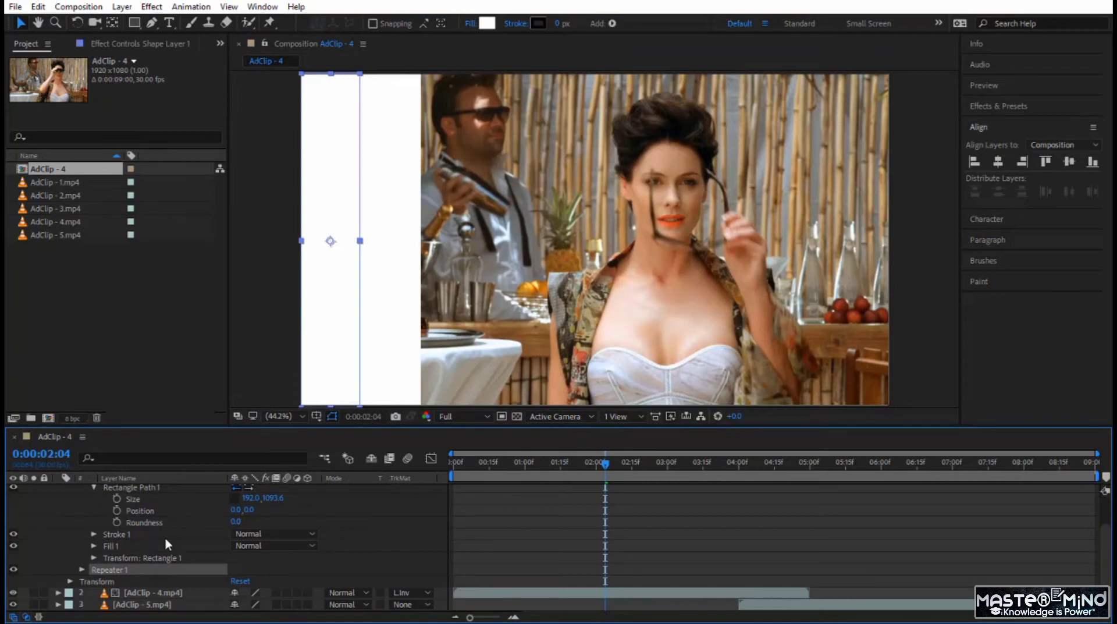
{"action": "left_click", "coordinate": [82, 570]}
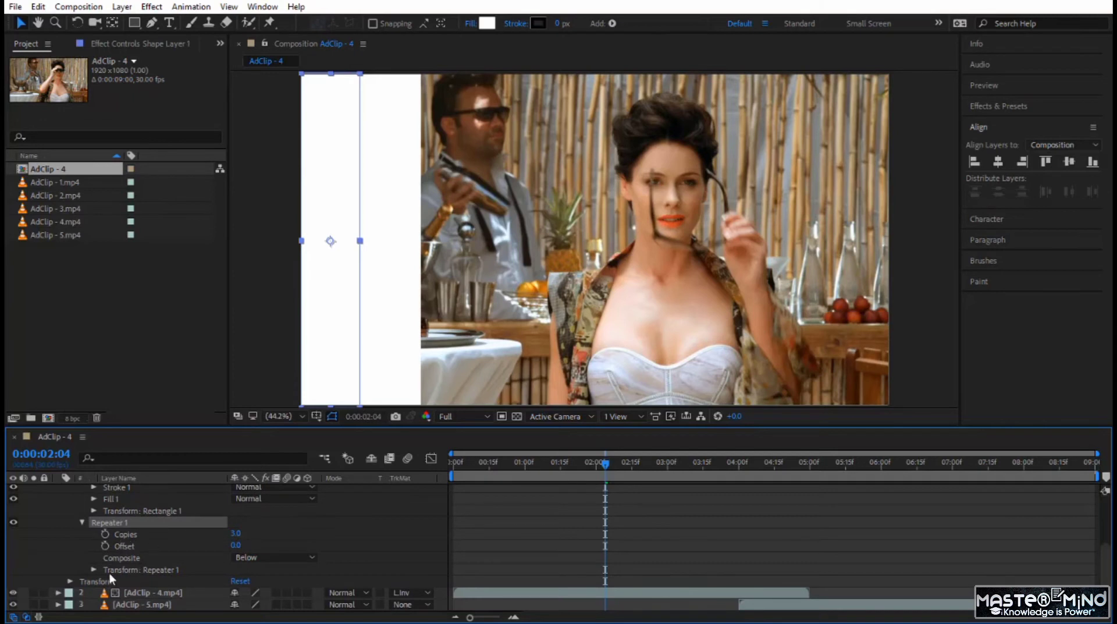
{"action": "left_click", "coordinate": [235, 533]}
{"action": "type", "text": "10"}
{"action": "key", "text": "Return"}
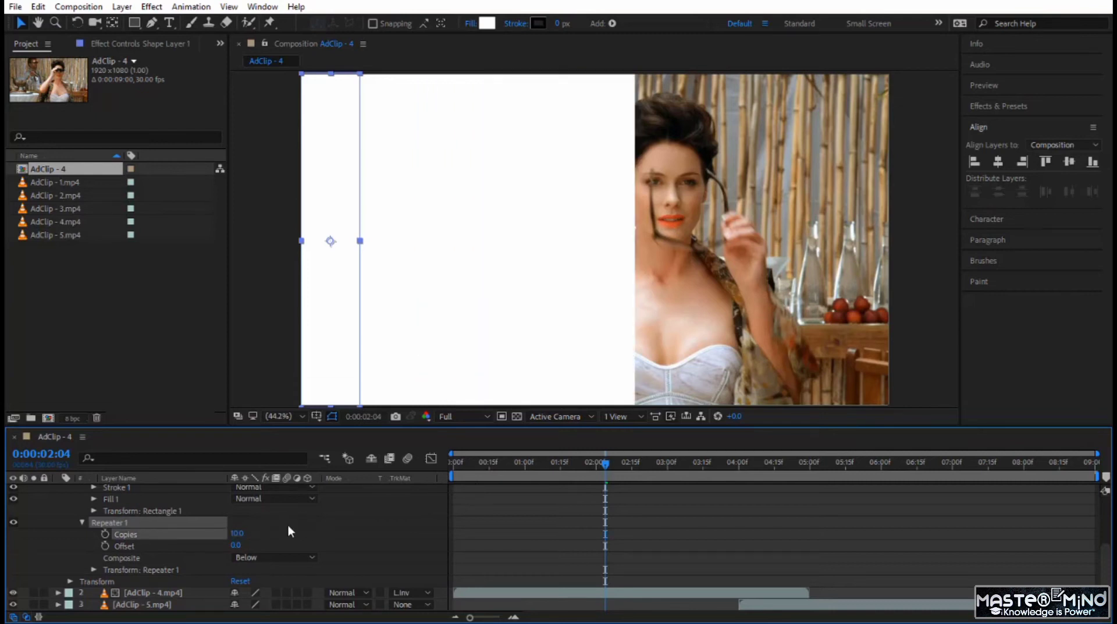
Step: Set the horizontal position in the repeater's transform to 196 to spread the strips across the frame
{"action": "left_click", "coordinate": [93, 568]}
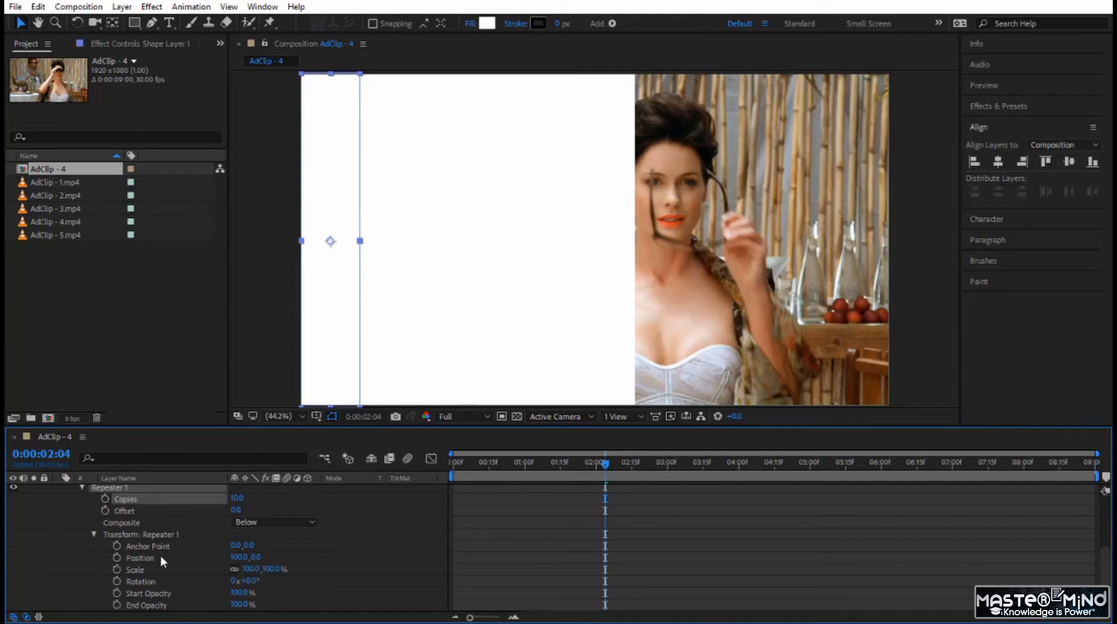
{"action": "left_click", "coordinate": [237, 557]}
{"action": "type", "text": "196"}
{"action": "key", "text": "Return"}
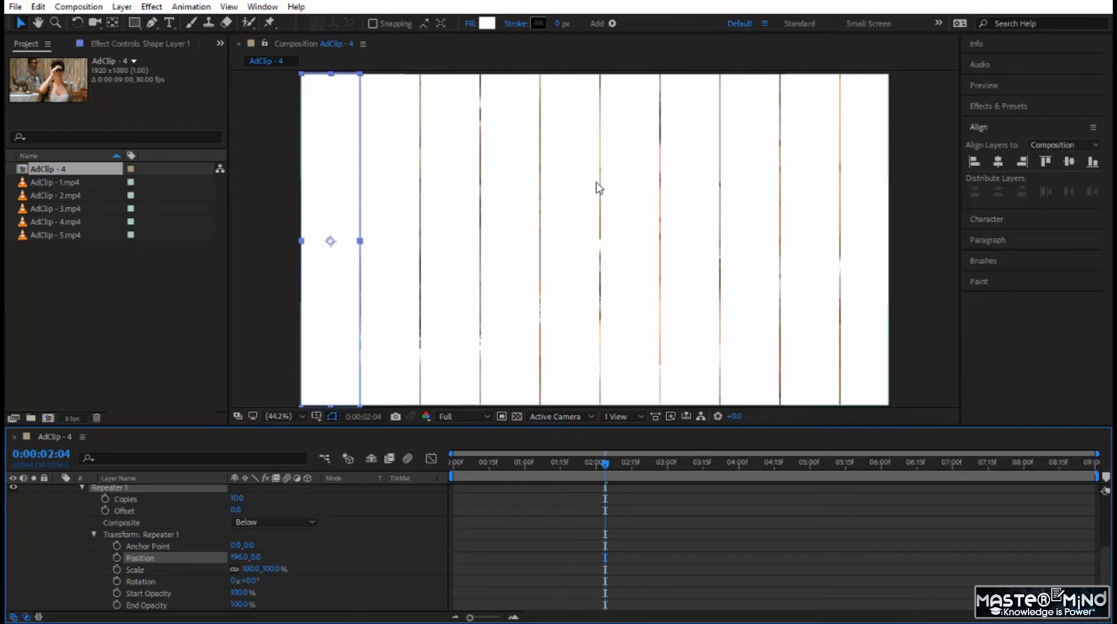
Step: Nudge the shape layer slightly to the left, just past the composition's edge, and deselect it
{"action": "left_click", "coordinate": [341, 305]}
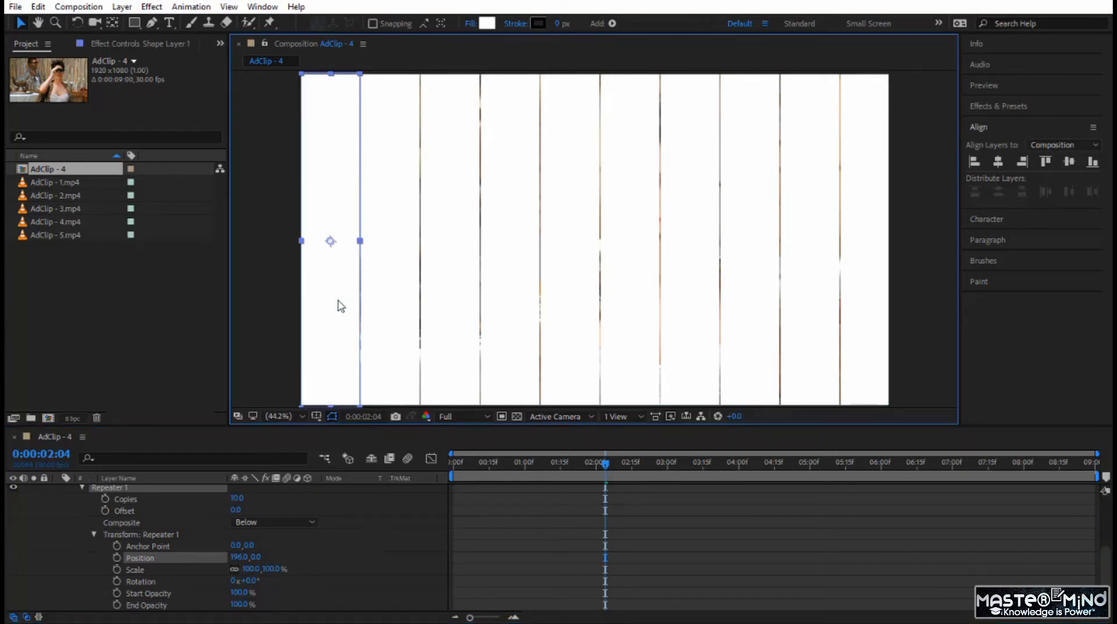
{"action": "key", "text": "Left"}
{"action": "key", "text": "Left"}
{"action": "key", "text": "Left"}
{"action": "key", "text": "Left"}
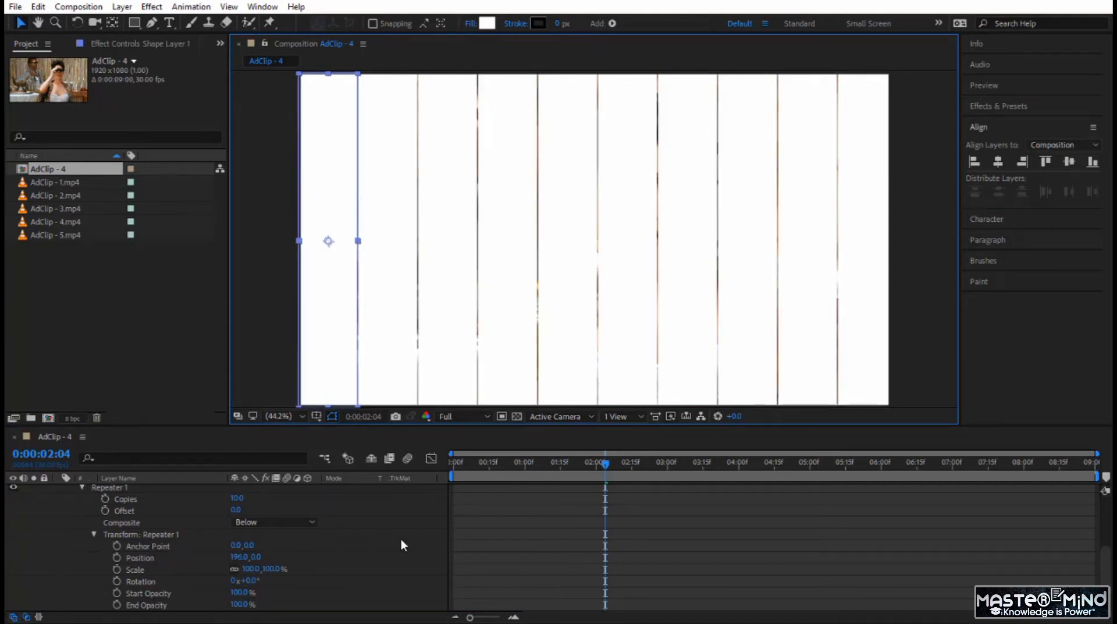
{"action": "key", "text": "Left"}
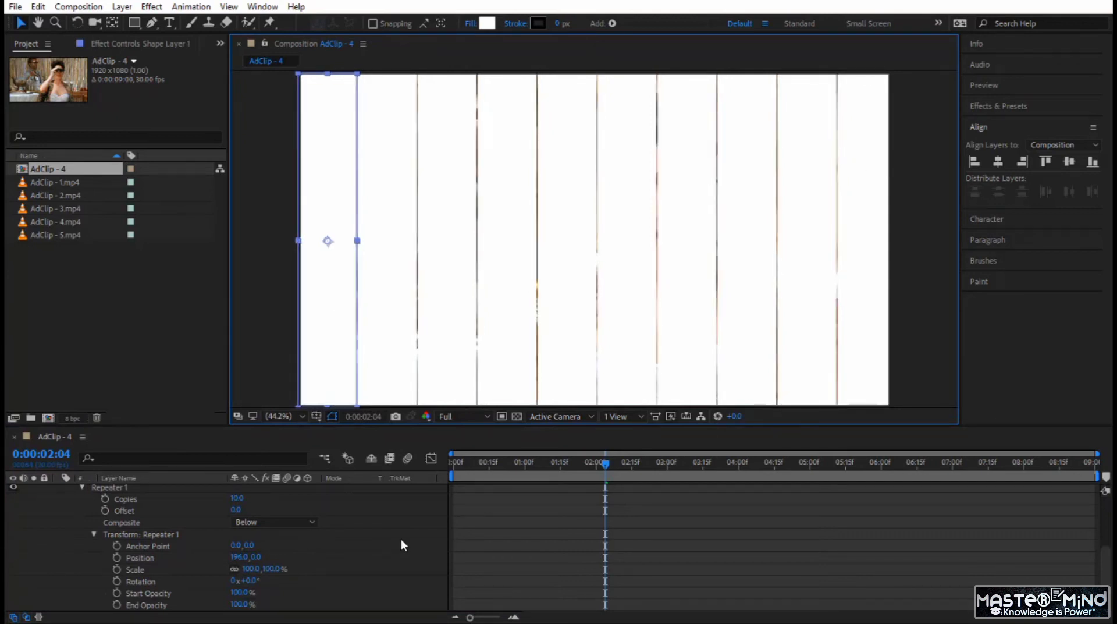
{"action": "left_click", "coordinate": [484, 544]}
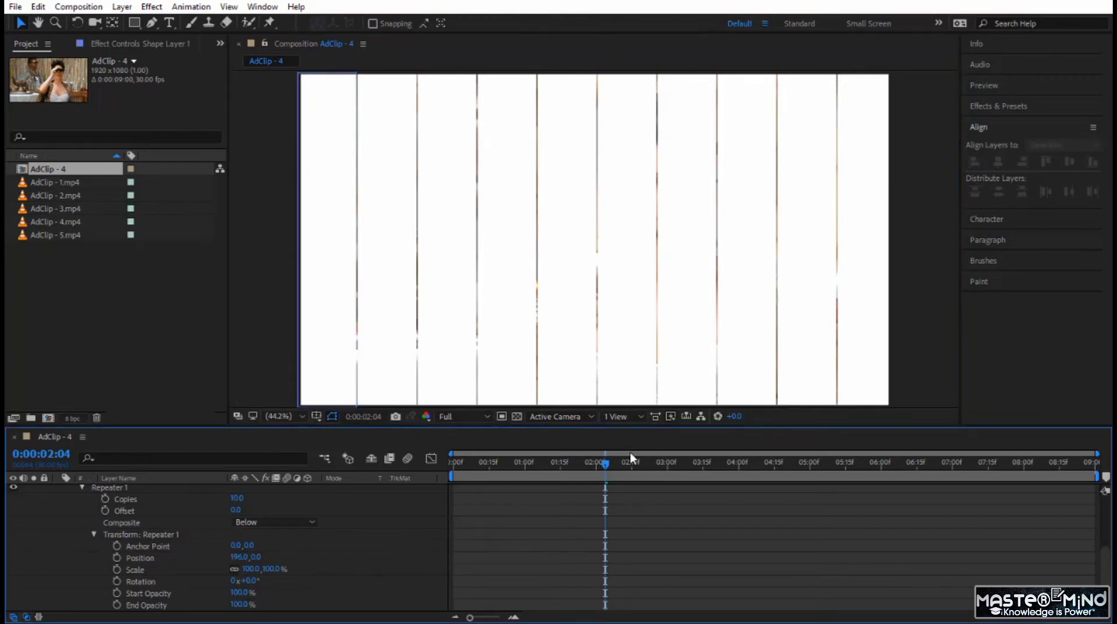
Step: Keyframe the repeater's Copies from 0 at 0:00:00:00 to 10 at 0:00:01:00 and preview the animation
{"action": "key", "text": "Home"}
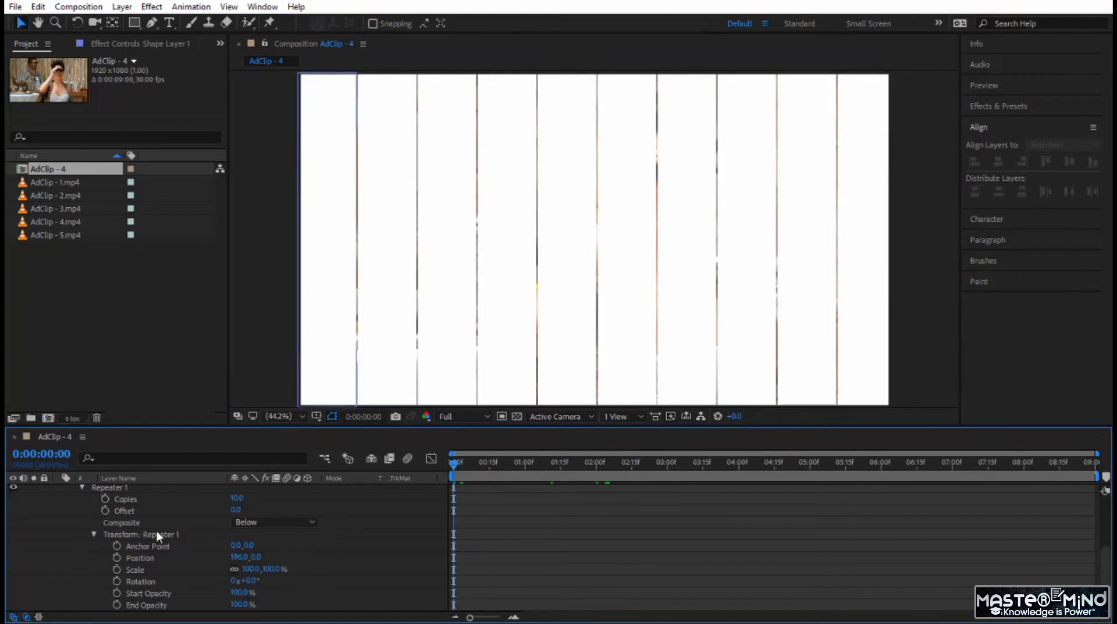
{"action": "left_click_drag", "start_coordinate": [456, 465], "coordinate": [524, 475]}
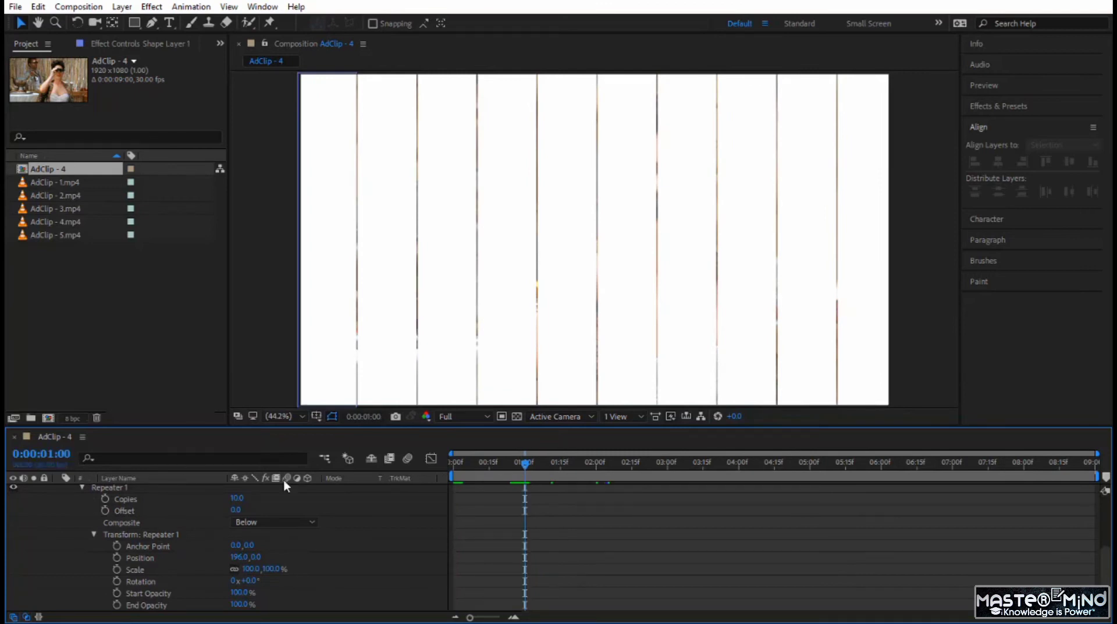
{"action": "left_click", "coordinate": [105, 499]}
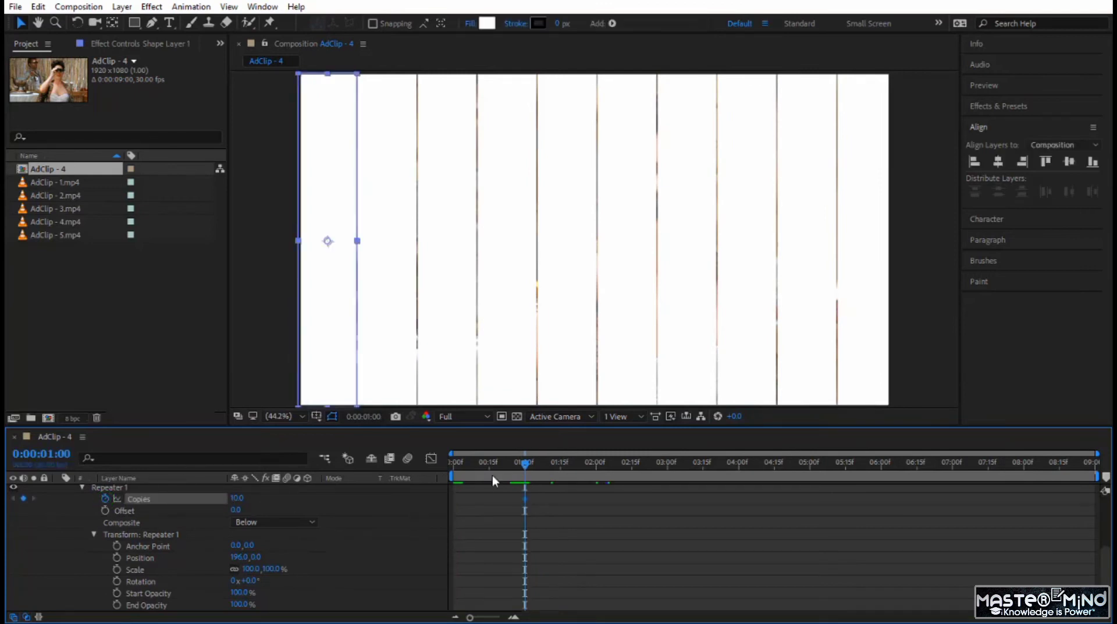
{"action": "left_click_drag", "start_coordinate": [525, 464], "coordinate": [407, 483]}
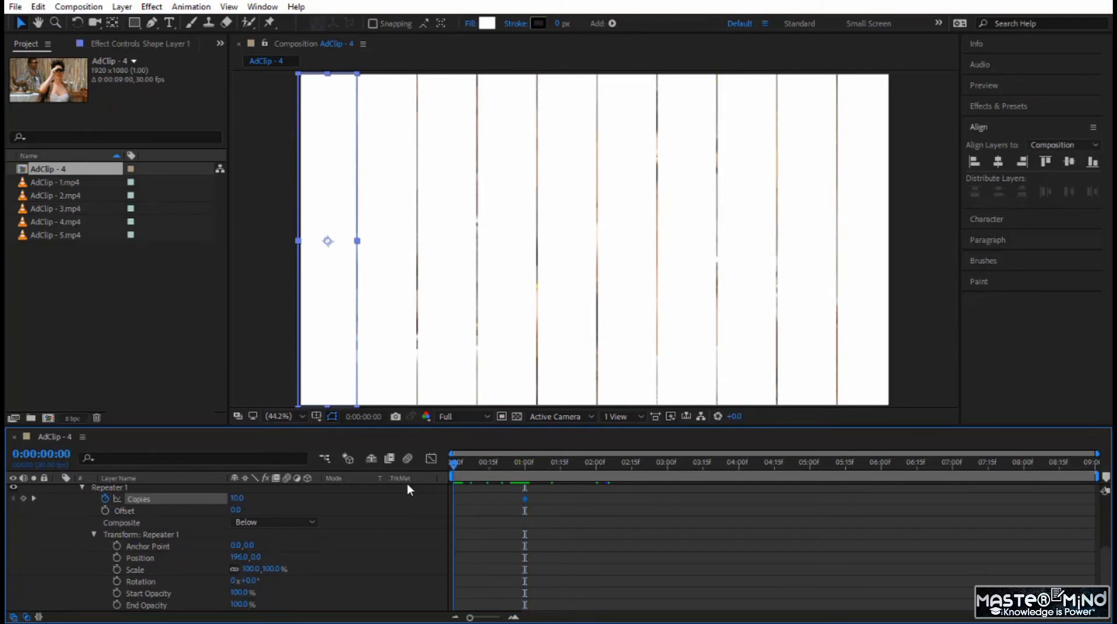
{"action": "left_click", "coordinate": [236, 498]}
{"action": "type", "text": "0"}
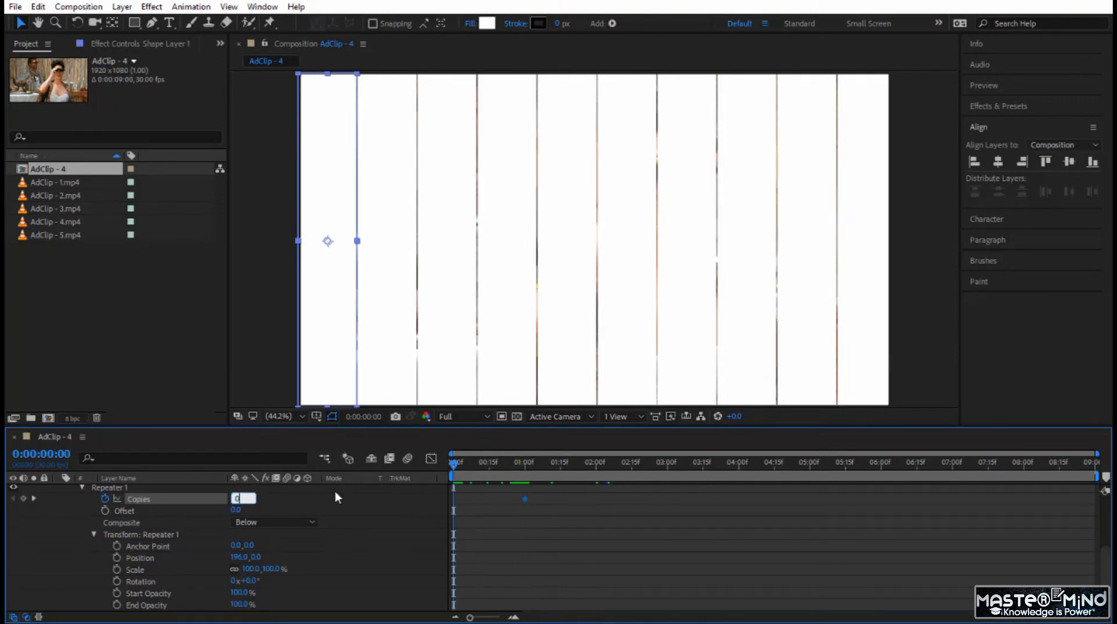
{"action": "key", "text": "Return"}
{"action": "key", "text": "space"}
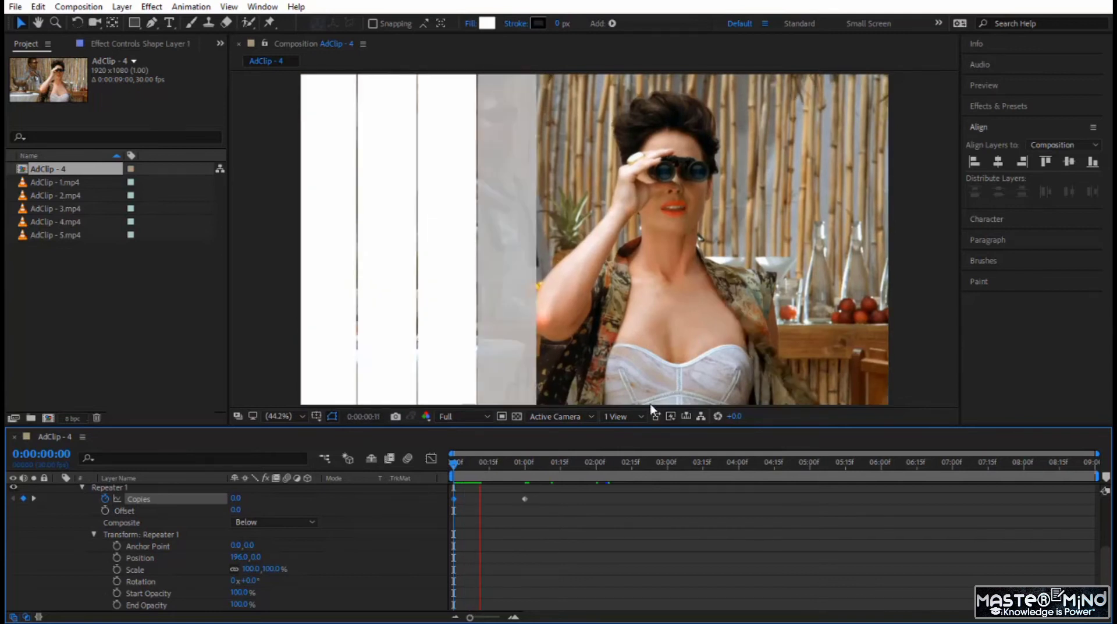
Step: Keyframe the repeater's End Opacity from 0% at 0:00:00:00 to 100% at 0:00:01:00 and preview from the start
{"action": "scroll", "coordinate": [332, 538], "scroll_direction": "down", "scroll_amount": 2}
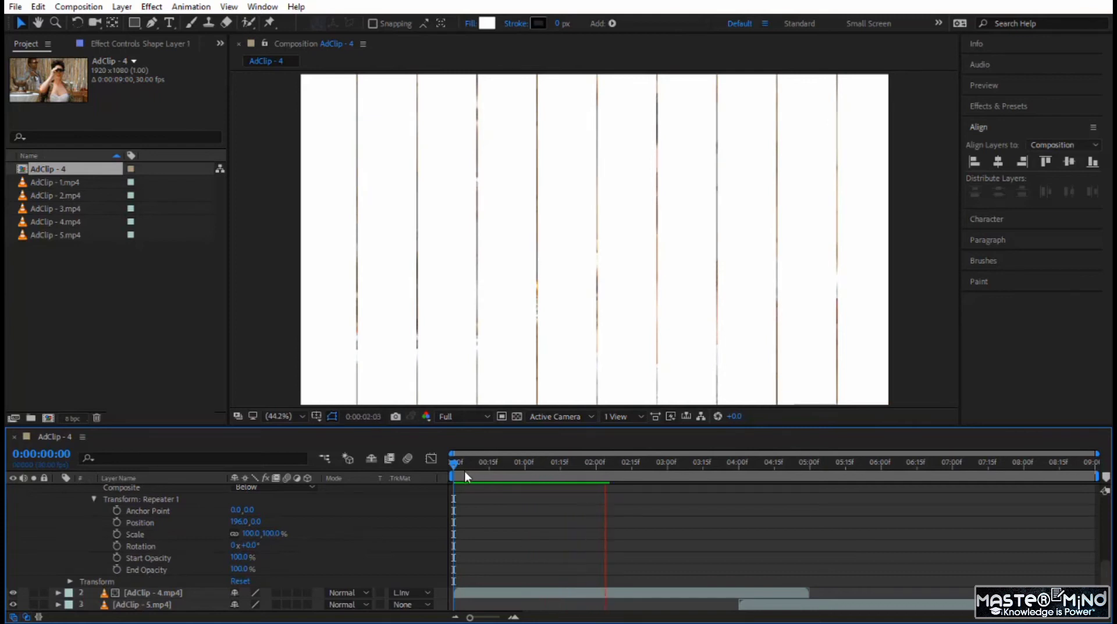
{"action": "left_click", "coordinate": [449, 466]}
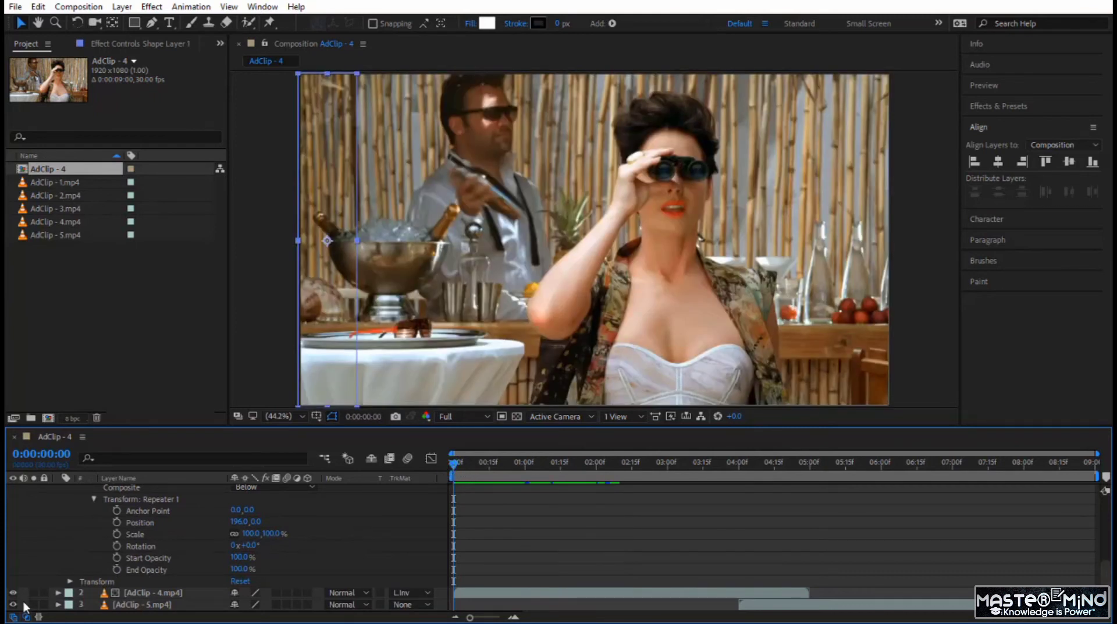
{"action": "left_click", "coordinate": [117, 569]}
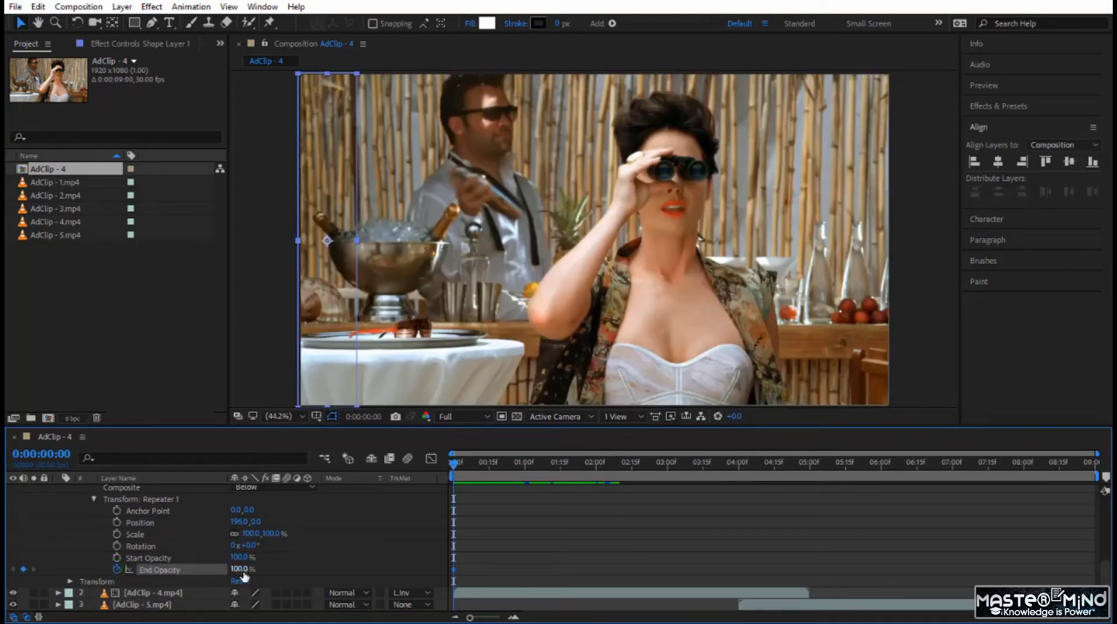
{"action": "left_click_drag", "start_coordinate": [242, 568], "coordinate": [76, 583]}
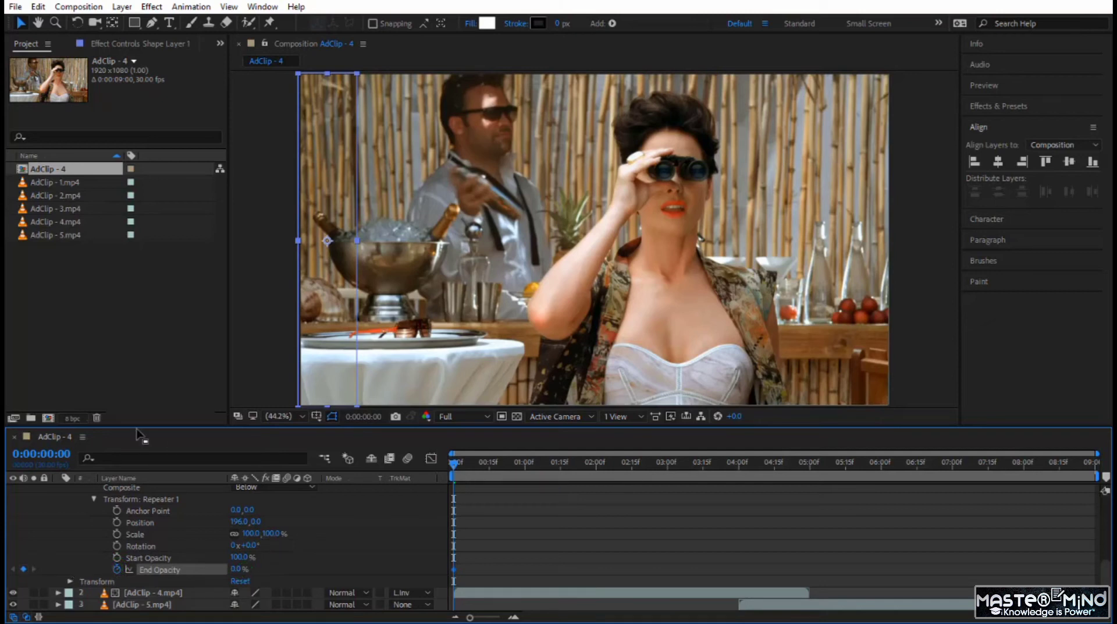
{"action": "left_click", "coordinate": [47, 453]}
{"action": "type", "text": "100"}
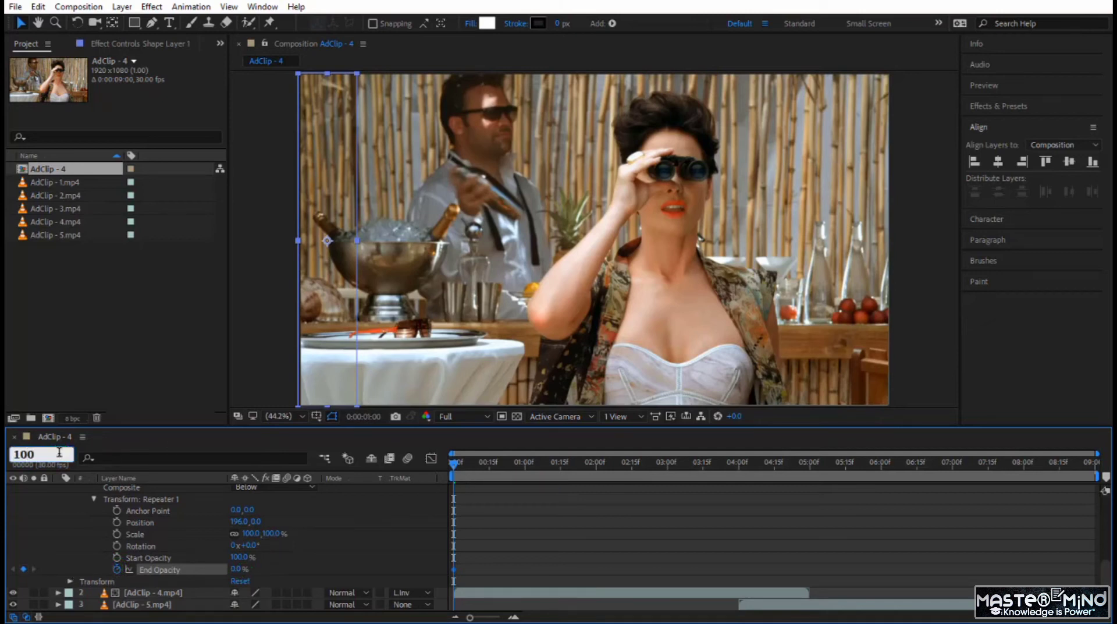
{"action": "key", "text": "Return"}
{"action": "left_click_drag", "start_coordinate": [241, 568], "coordinate": [349, 573]}
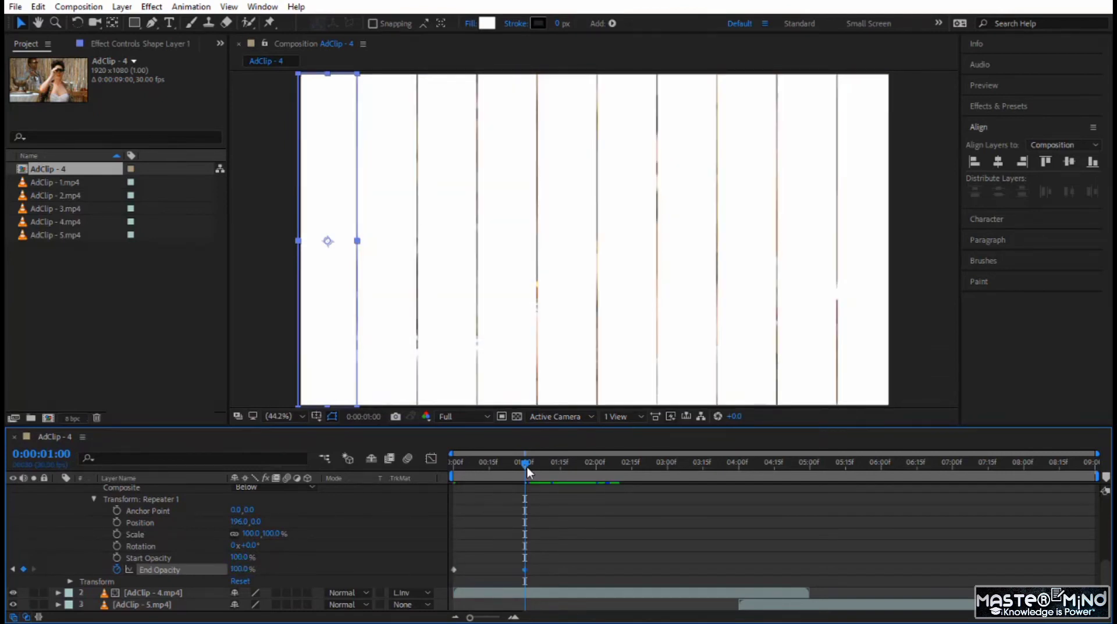
{"action": "left_click_drag", "start_coordinate": [527, 466], "coordinate": [368, 473]}
{"action": "key", "text": "space"}
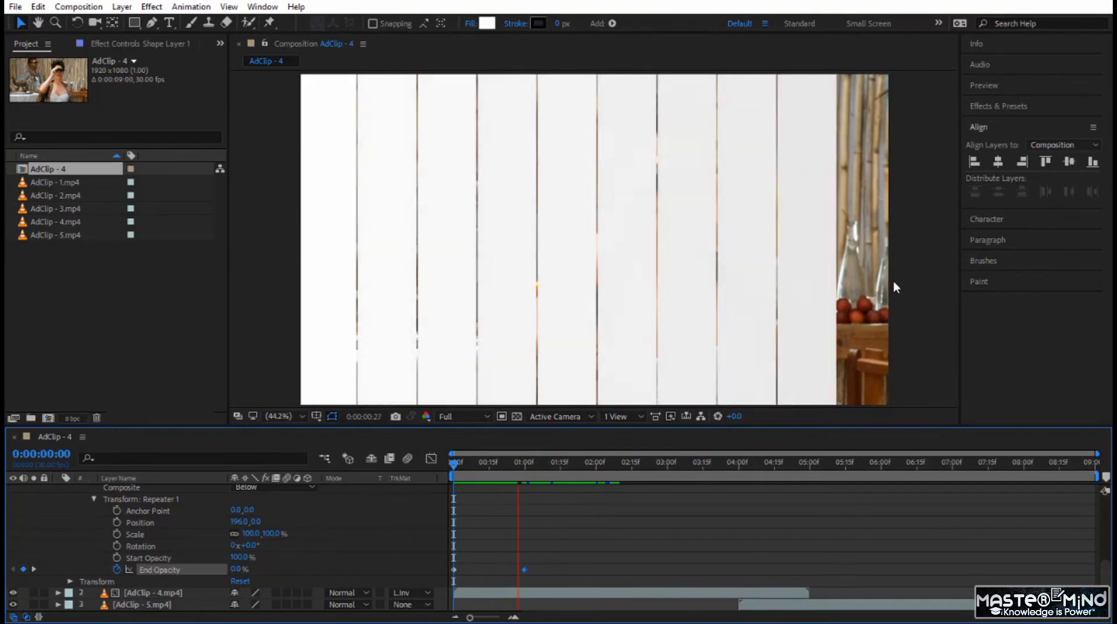
Step: Add a keyframe for the rectangle path's Size at 0:00:00:24, keeping its current dimensions
{"action": "left_click", "coordinate": [472, 462]}
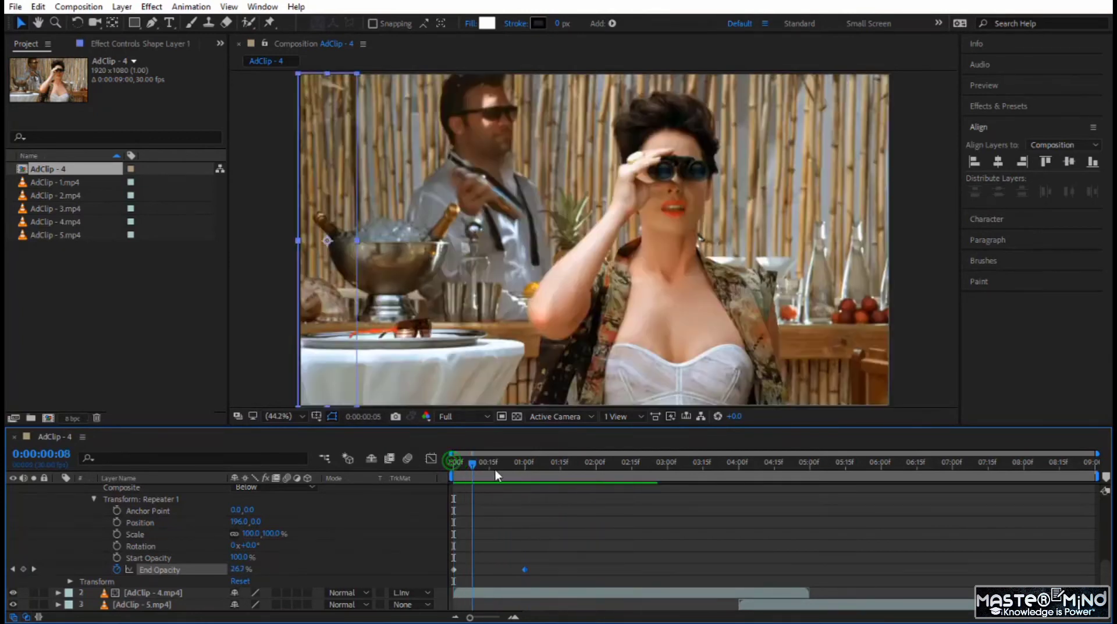
{"action": "left_click", "coordinate": [510, 473]}
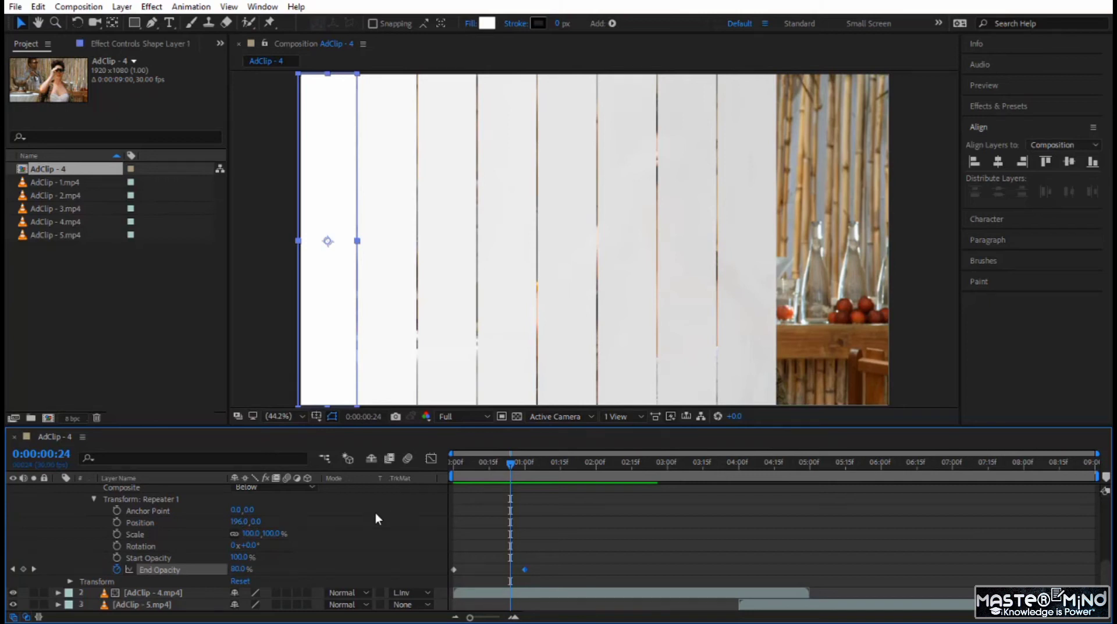
{"action": "scroll", "coordinate": [375, 512], "scroll_direction": "up", "scroll_amount": 3}
{"action": "scroll", "coordinate": [487, 508], "scroll_direction": "up", "scroll_amount": 4}
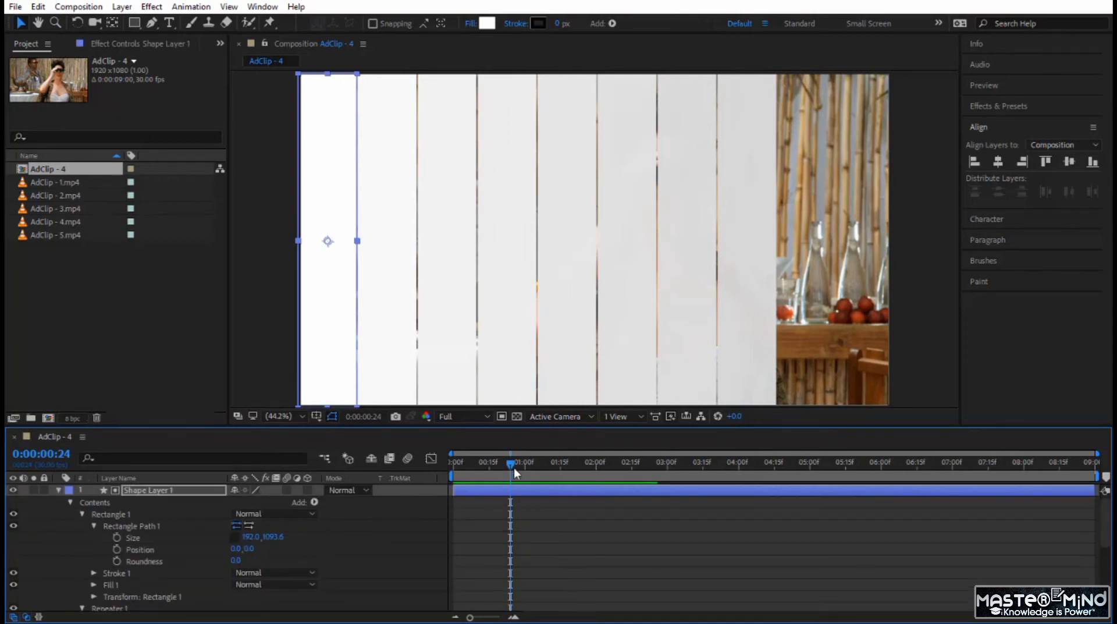
{"action": "left_click_drag", "start_coordinate": [512, 465], "coordinate": [514, 497]}
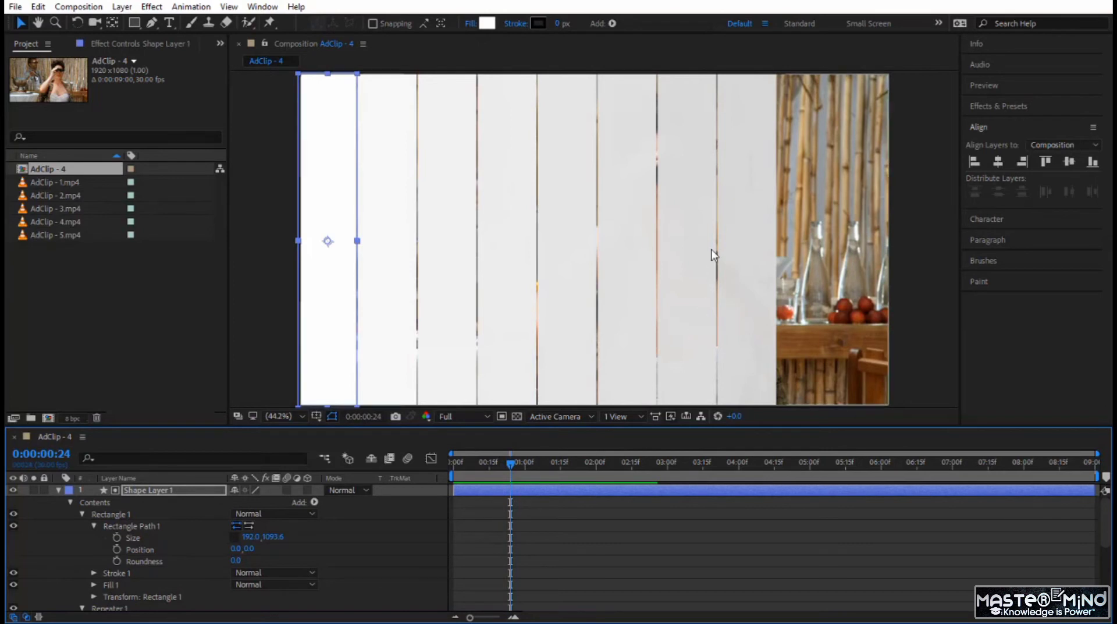
{"action": "scroll", "coordinate": [578, 513], "scroll_direction": "down", "scroll_amount": 3}
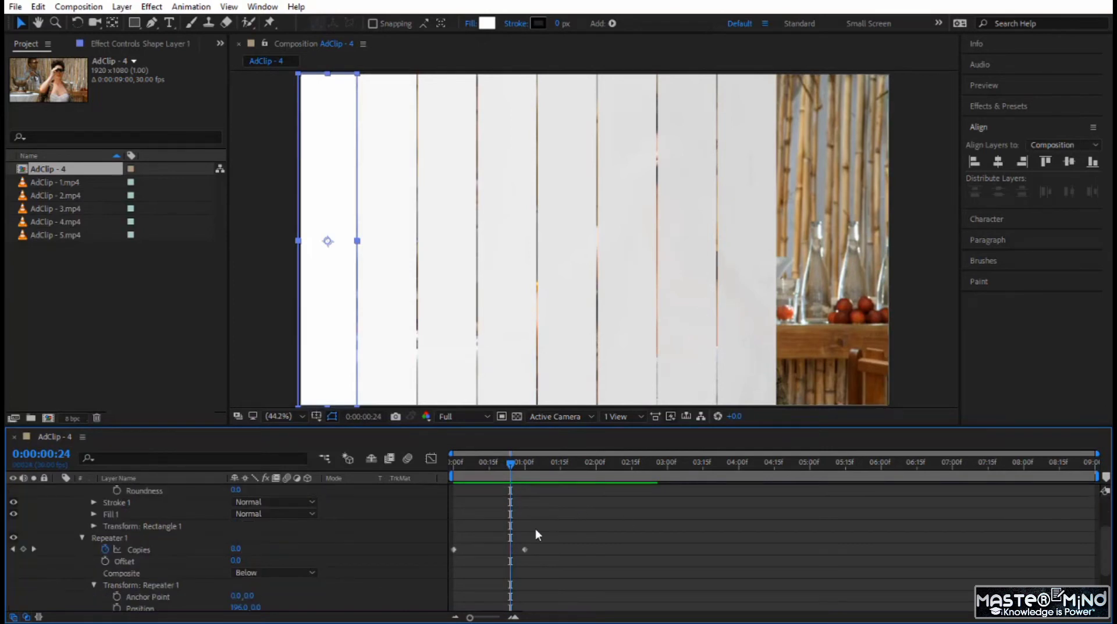
{"action": "scroll", "coordinate": [529, 529], "scroll_direction": "up", "scroll_amount": 1}
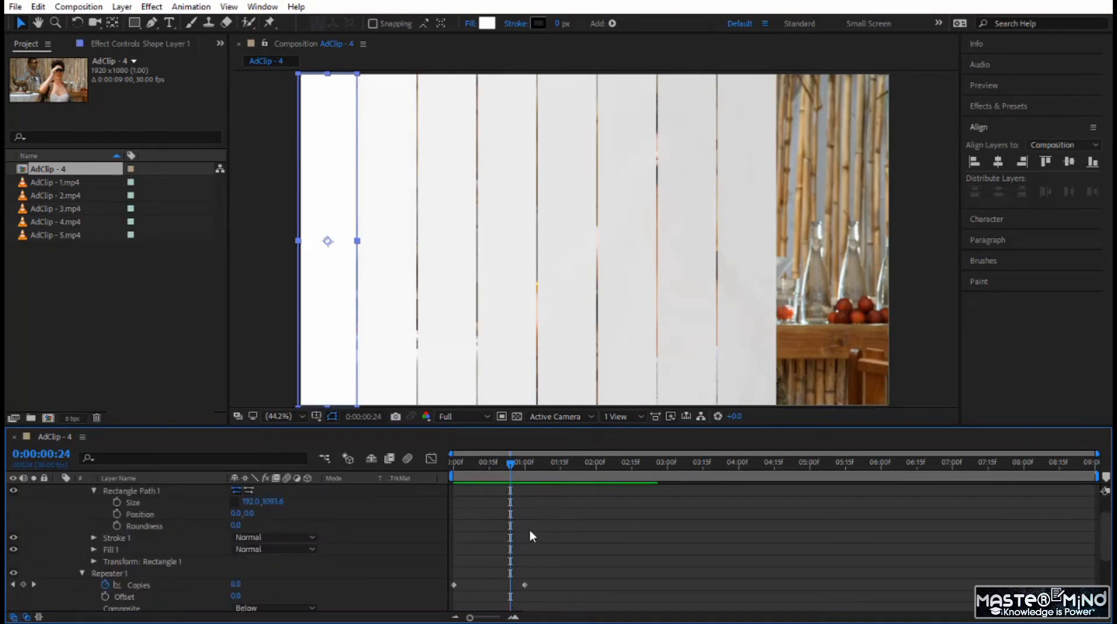
{"action": "left_click", "coordinate": [116, 502]}
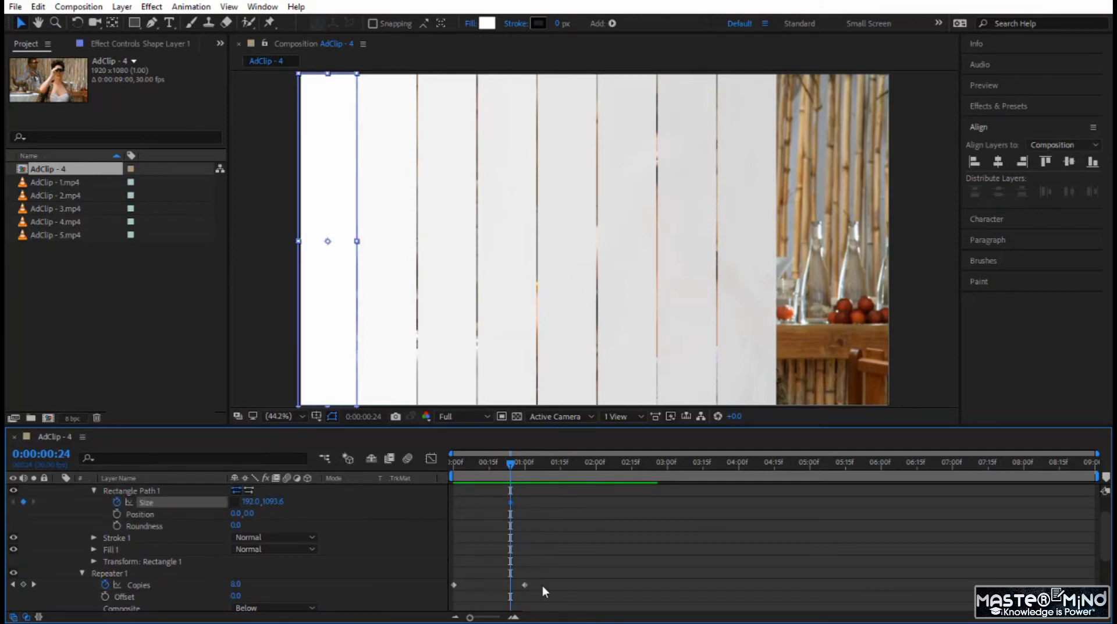
Step: Set the rectangle path's width to 196 at the 0:00:01:00 keyframe of Copies and preview from the start
{"action": "key", "text": "k"}
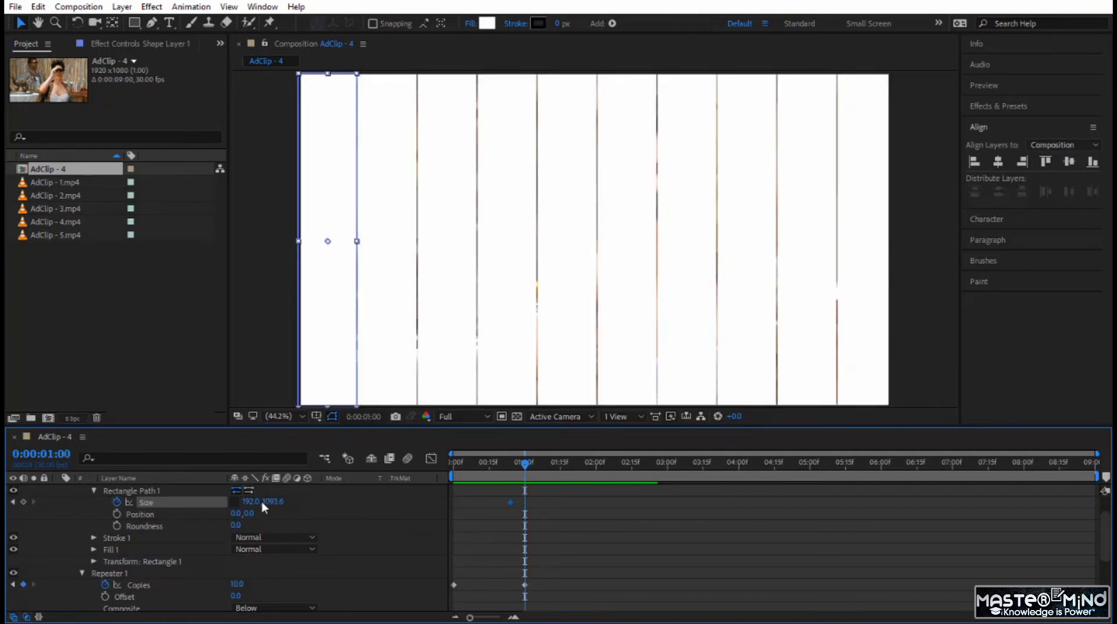
{"action": "left_click", "coordinate": [246, 502]}
{"action": "type", "text": "196"}
{"action": "key", "text": "Return"}
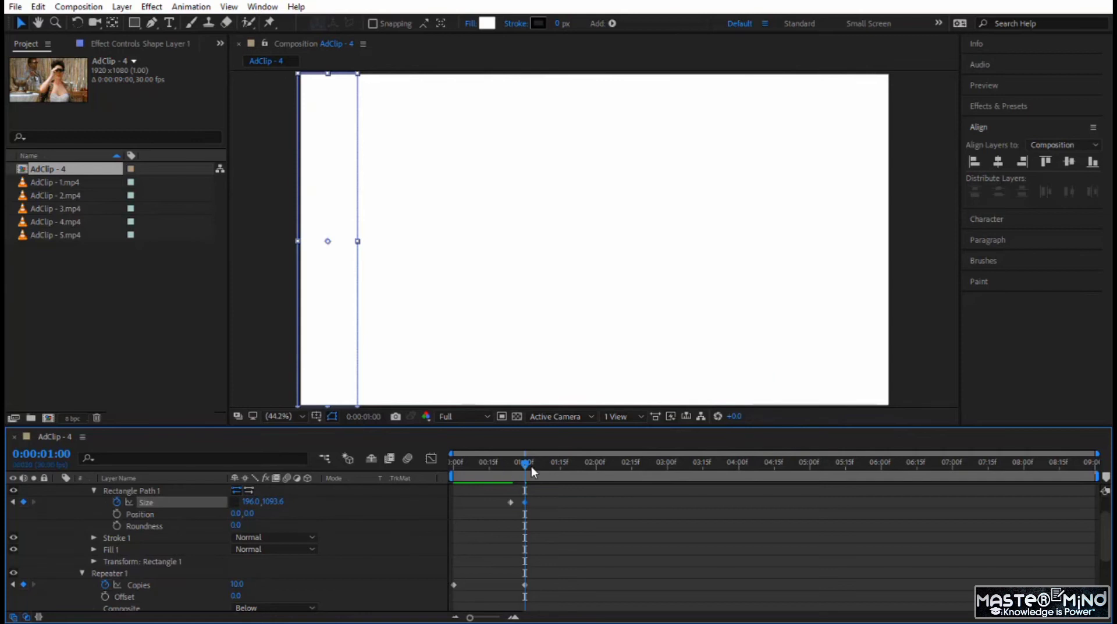
{"action": "left_click_drag", "start_coordinate": [527, 463], "coordinate": [451, 466]}
{"action": "key", "text": "space"}
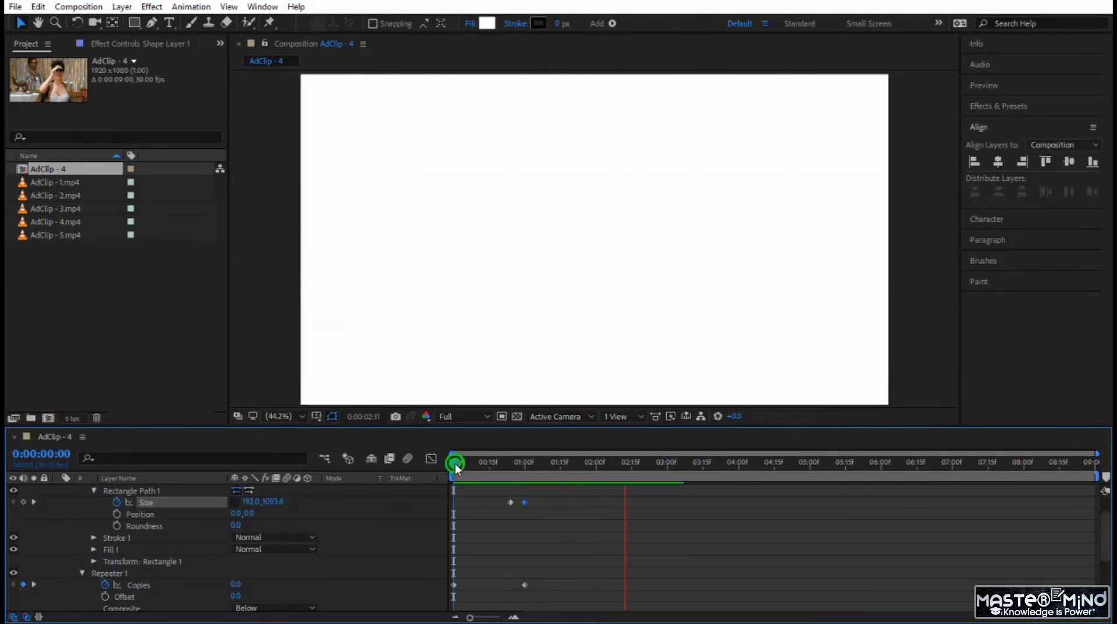
Step: Inspect the strips partway through the animation and show only the keyframed properties of Shape Layer 1
{"action": "left_click_drag", "start_coordinate": [455, 463], "coordinate": [501, 465]}
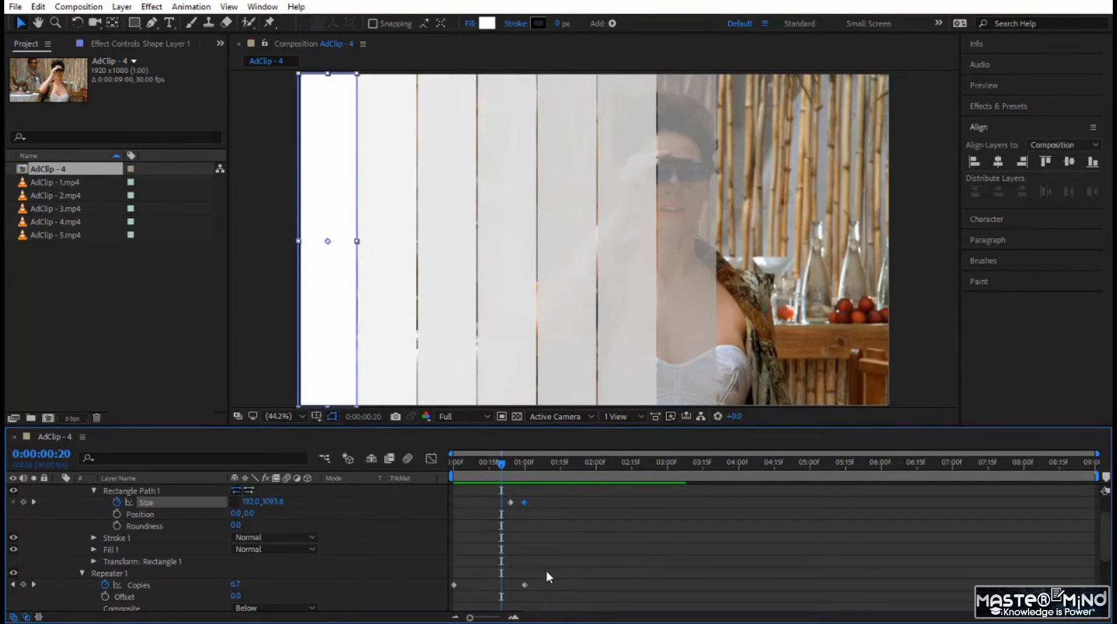
{"action": "scroll", "coordinate": [133, 504], "scroll_direction": "up", "scroll_amount": 2}
{"action": "left_click", "coordinate": [140, 490]}
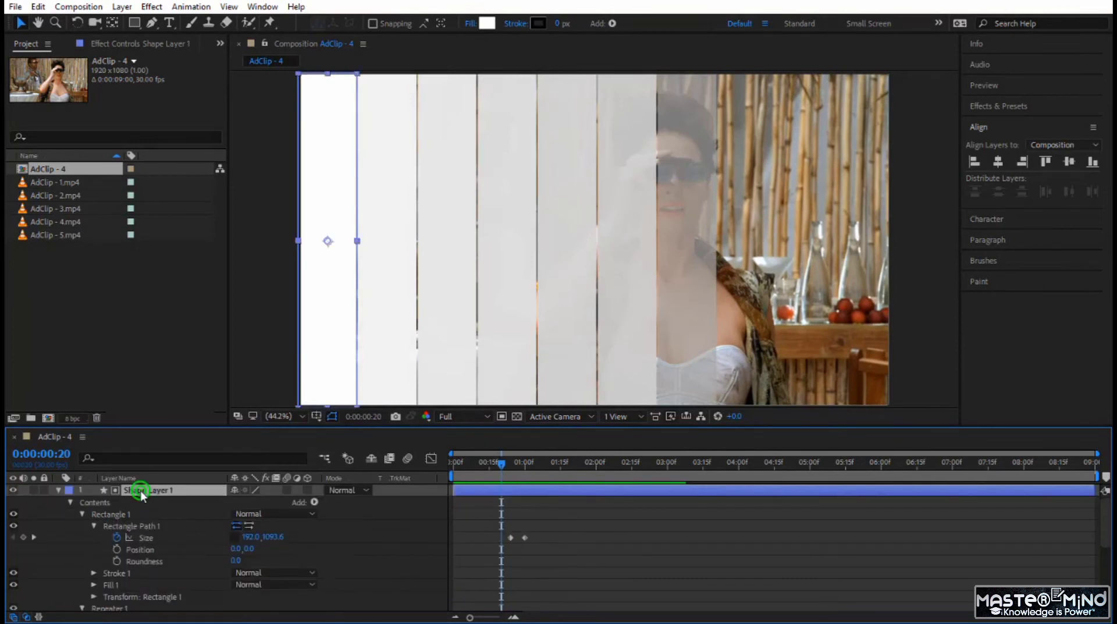
{"action": "key", "text": "u"}
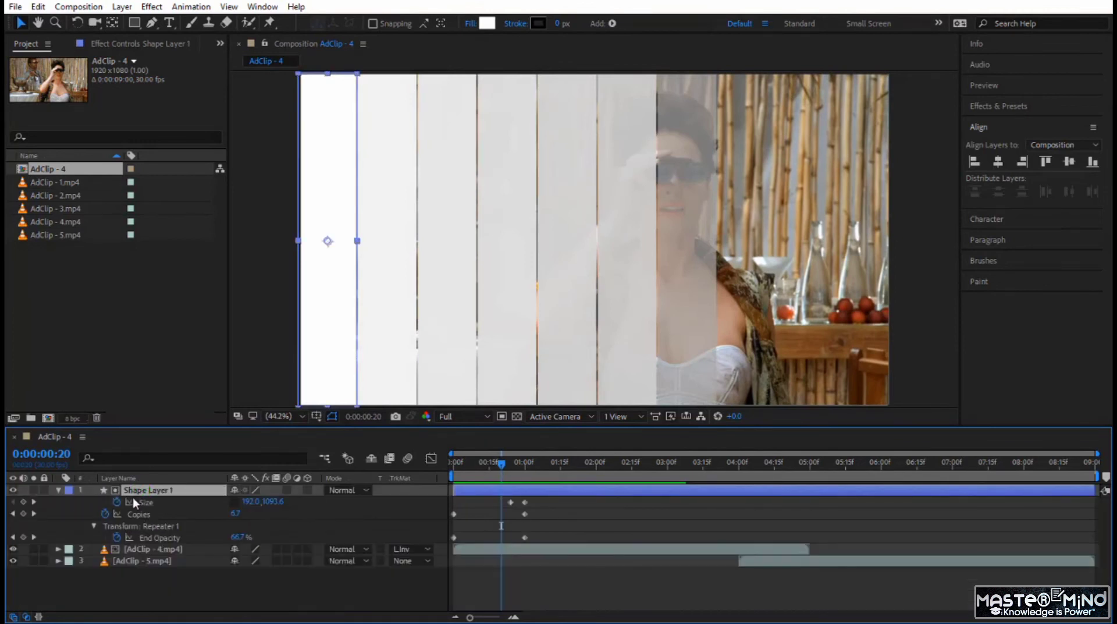
Step: Apply Easy Ease to all the Copies and End Opacity keyframes and preview the animation from the start
{"action": "left_click", "coordinate": [562, 511]}
{"action": "left_click_drag", "start_coordinate": [453, 543], "coordinate": [446, 544]}
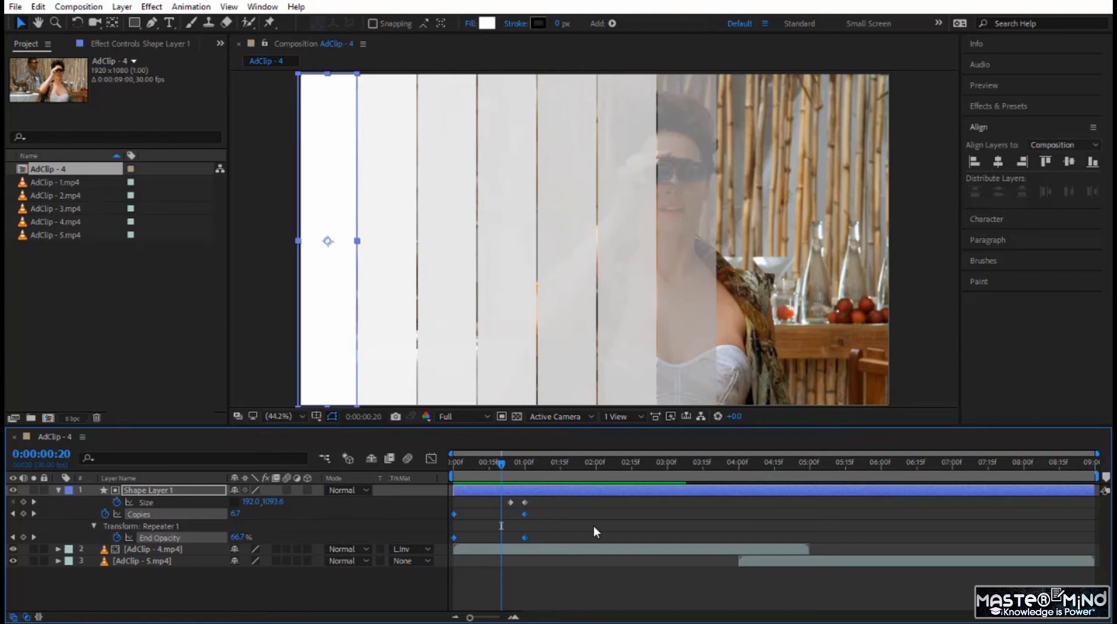
{"action": "key", "text": "F9"}
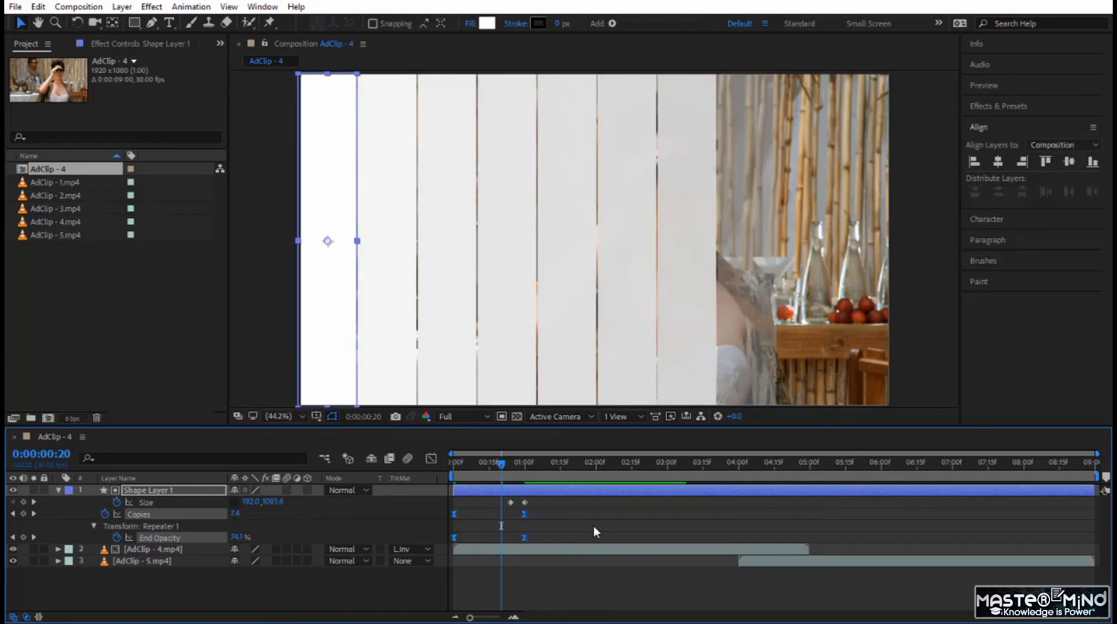
{"action": "left_click_drag", "start_coordinate": [501, 464], "coordinate": [394, 488]}
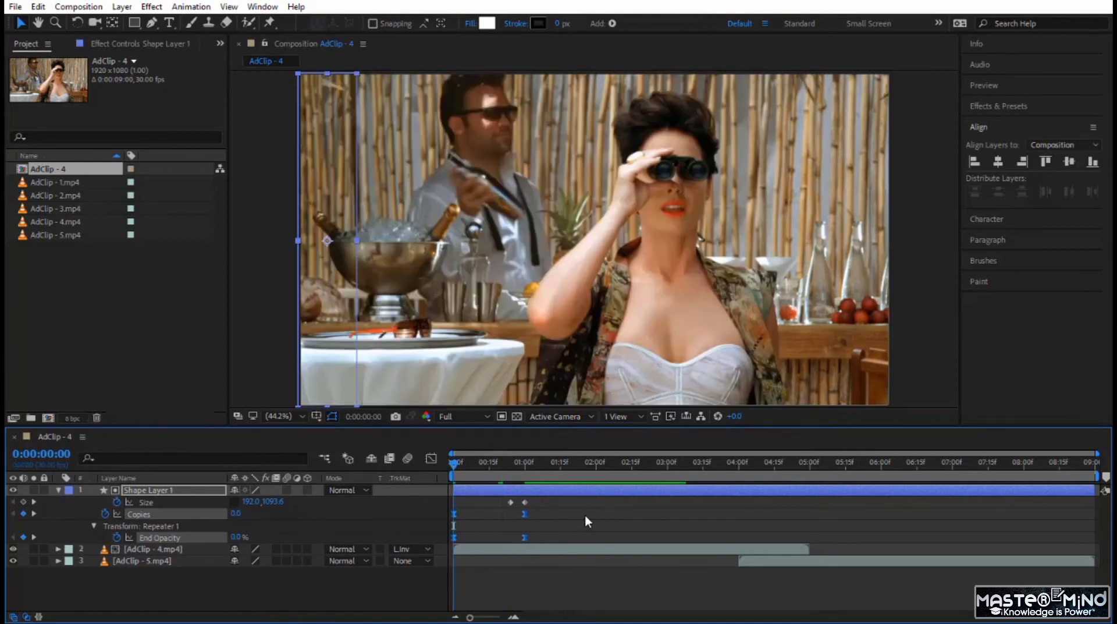
{"action": "key", "text": "space"}
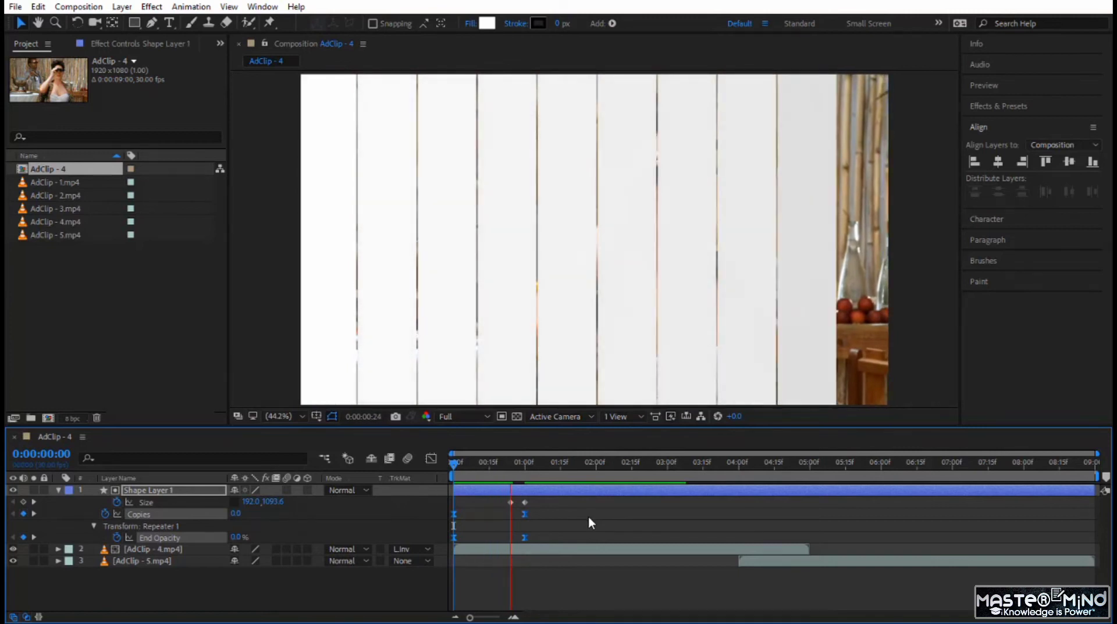
{"action": "left_click", "coordinate": [458, 466]}
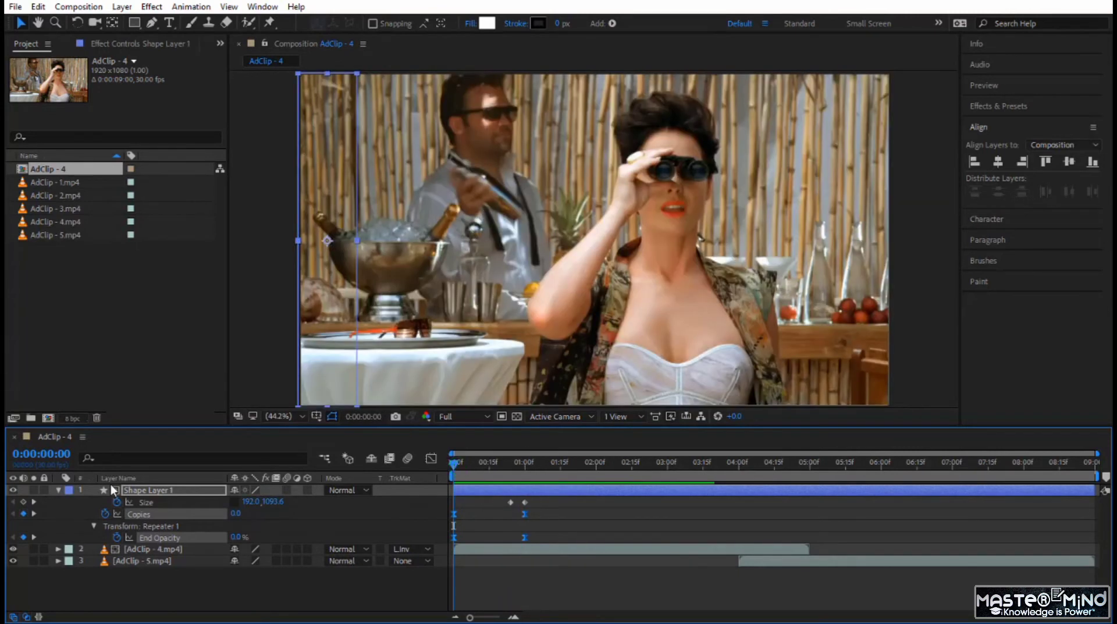
Step: Rename Shape Layer 1 as Transition Matte
{"action": "left_click", "coordinate": [169, 488]}
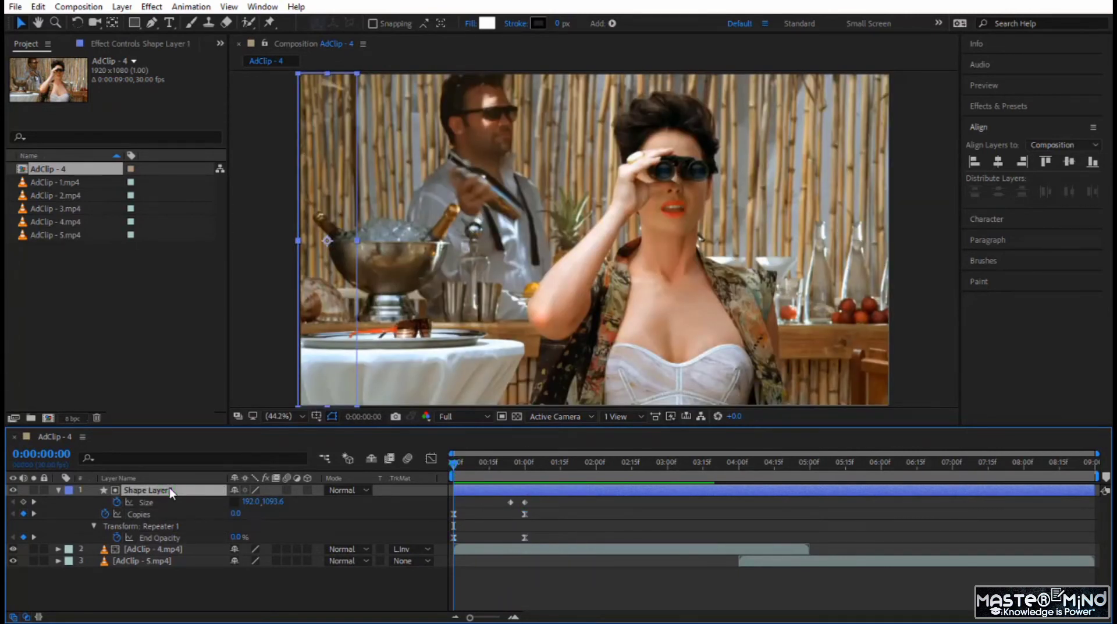
{"action": "key", "text": "Return"}
{"action": "type", "text": "Transition Matte"}
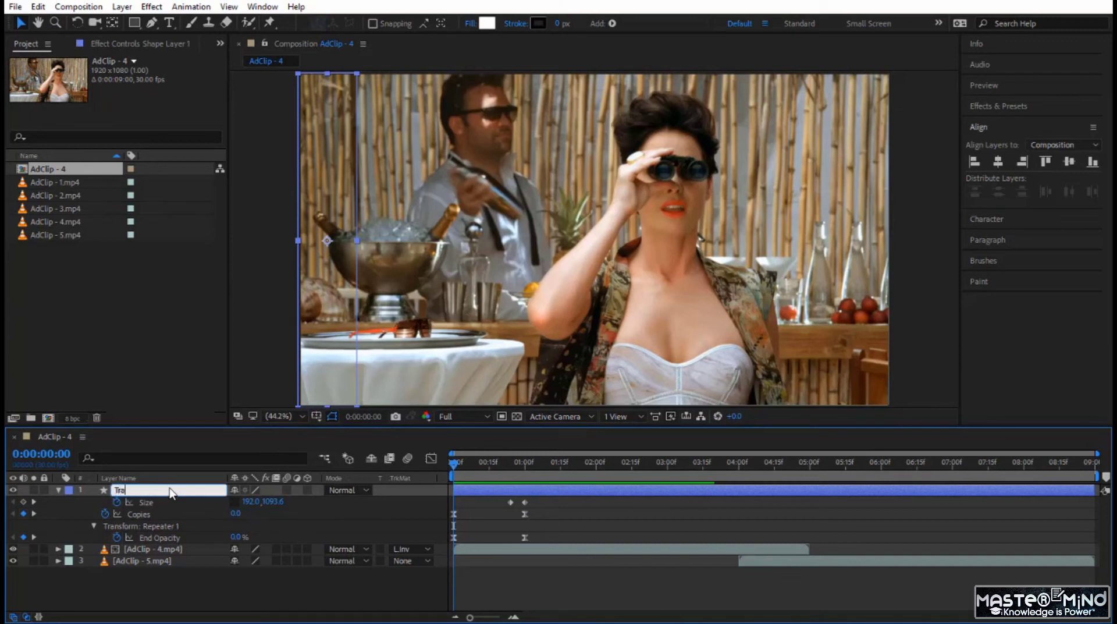
{"action": "key", "text": "Return"}
Step: Set the track matte of AdClip - 4.mp4 to Luma Inverted Matte "Transition Matte"
{"action": "left_click", "coordinate": [142, 549]}
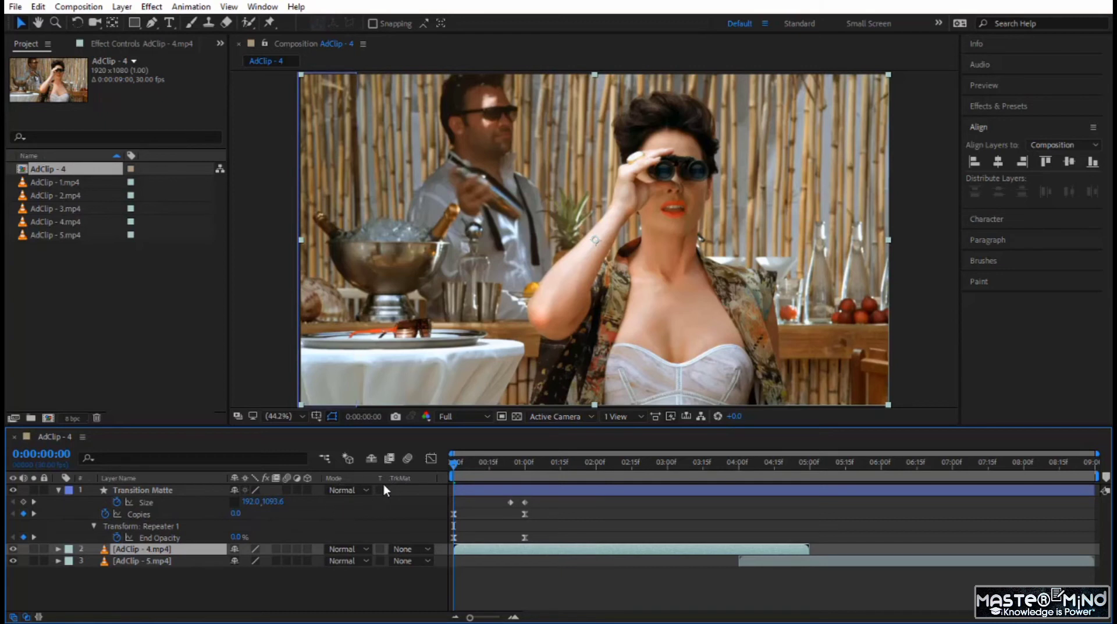
{"action": "left_click", "coordinate": [26, 616]}
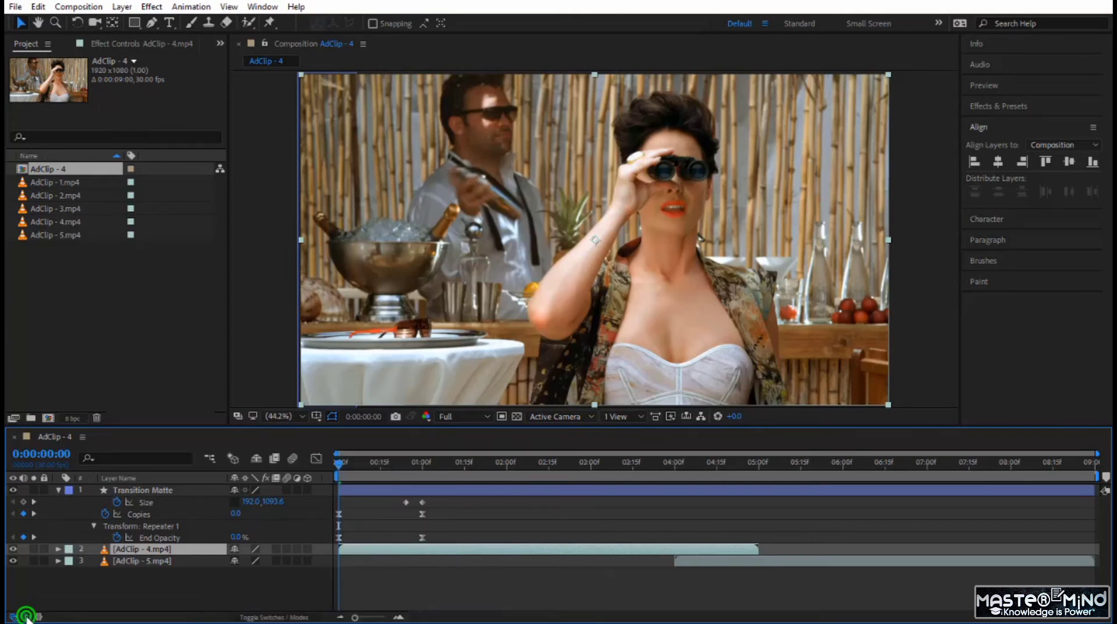
{"action": "left_click", "coordinate": [26, 616]}
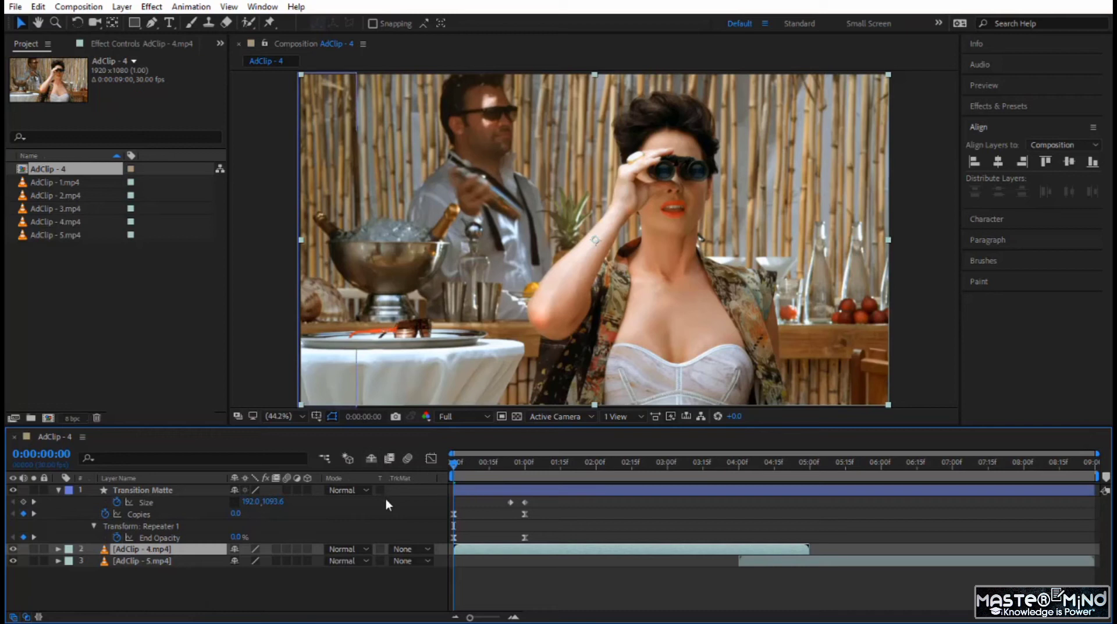
{"action": "left_click", "coordinate": [418, 547]}
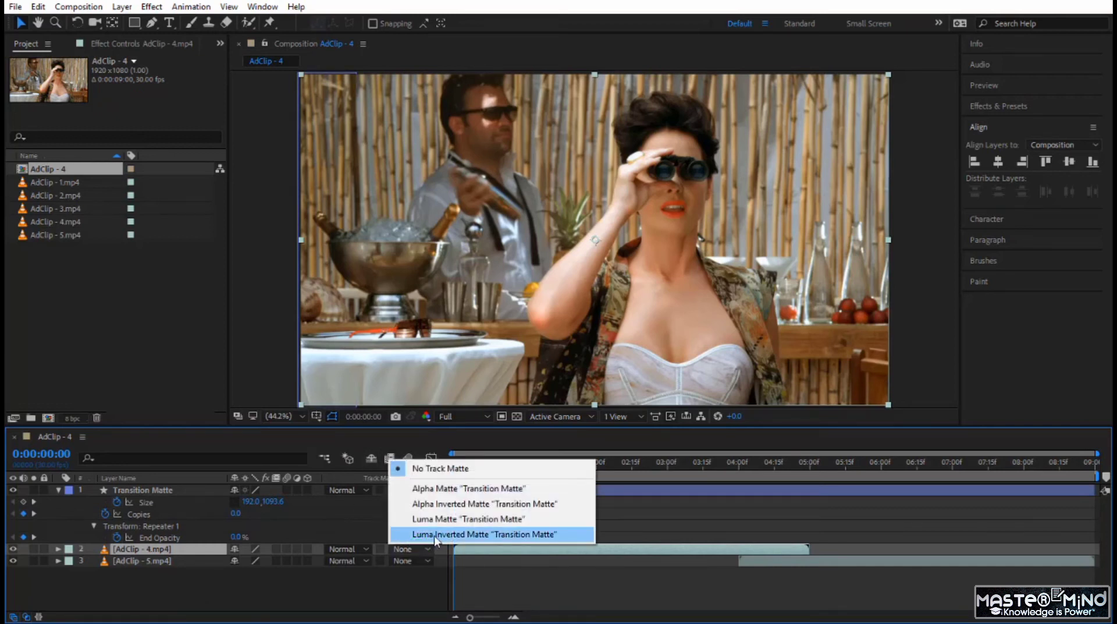
{"action": "left_click", "coordinate": [435, 536]}
{"action": "left_click", "coordinate": [408, 490]}
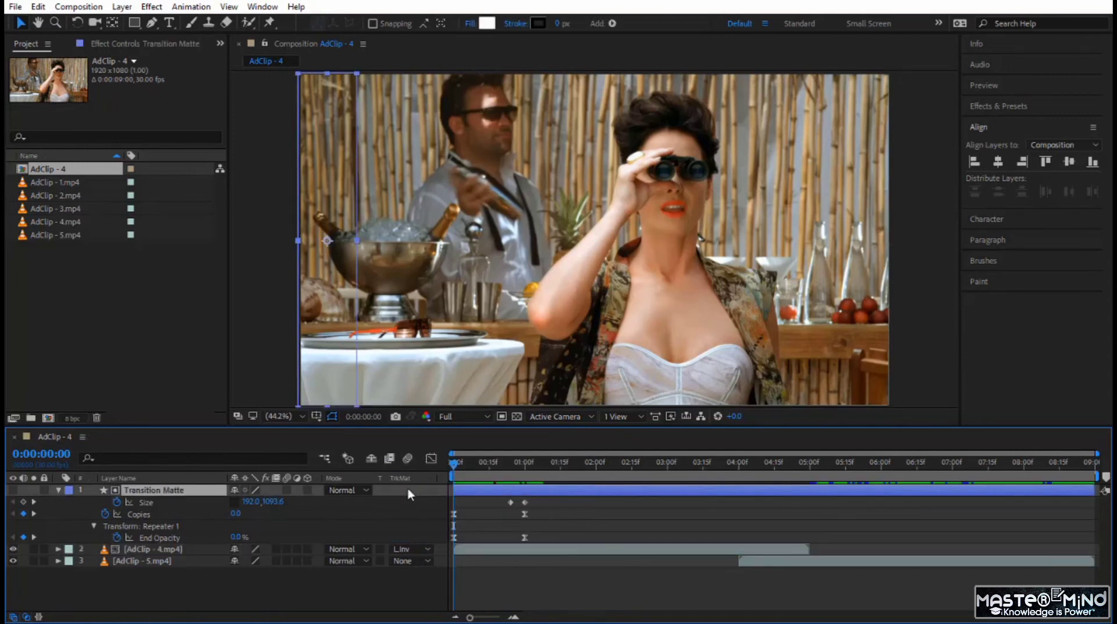
Step: Move the Transition Matte layer so it starts at 0:00:04:00, where AdClip - 5.mp4 begins
{"action": "left_click_drag", "start_coordinate": [452, 462], "coordinate": [425, 458]}
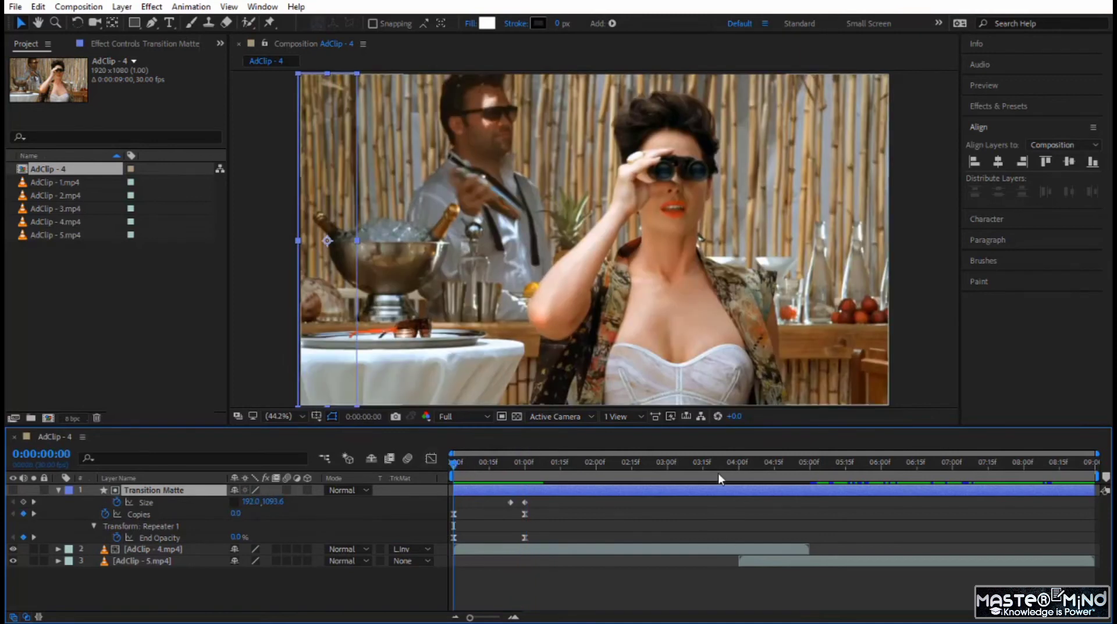
{"action": "left_click", "coordinate": [752, 561]}
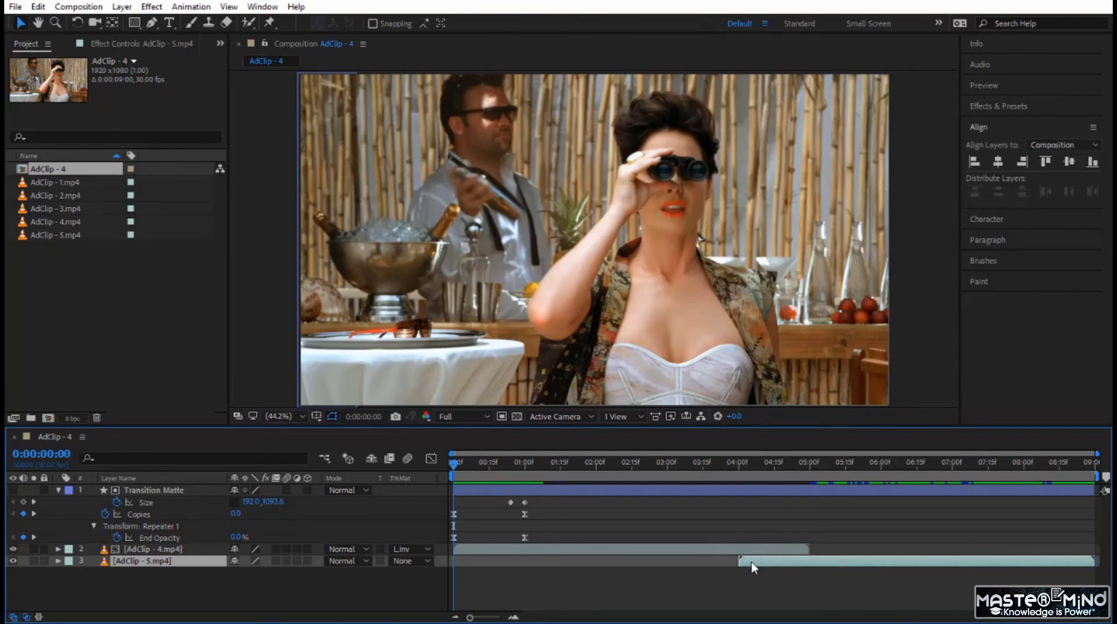
{"action": "key", "text": "i"}
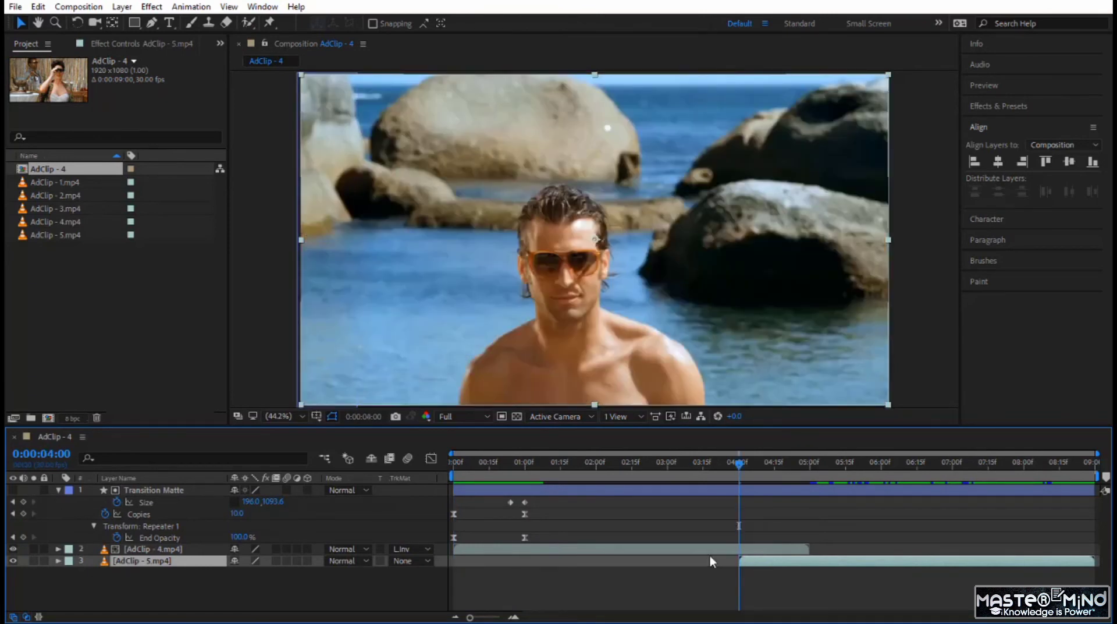
{"action": "left_click", "coordinate": [508, 491]}
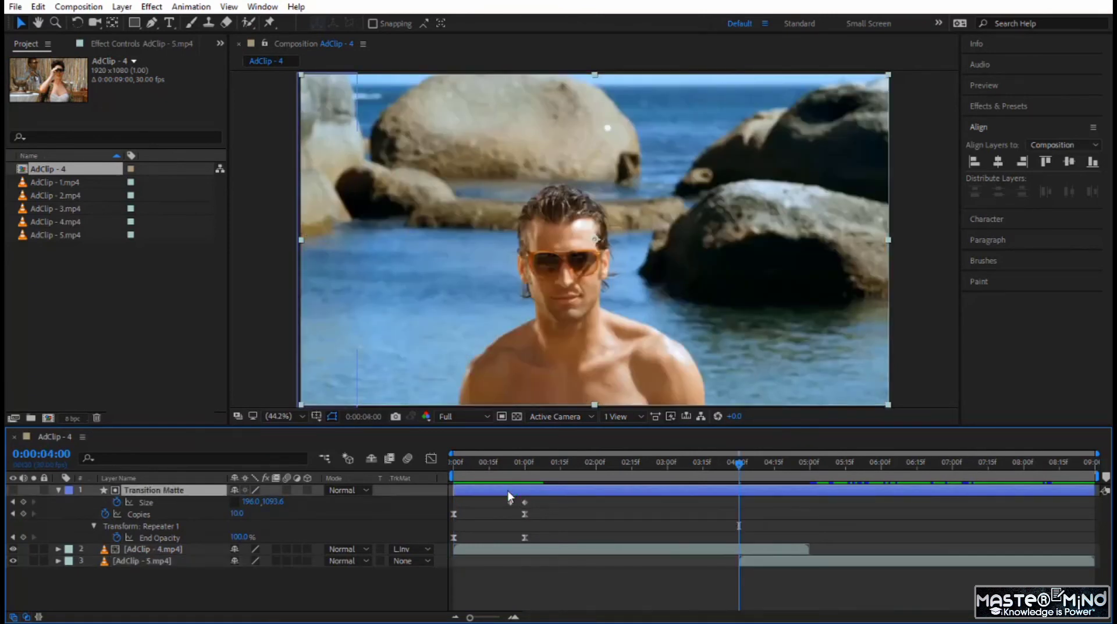
{"action": "left_click_drag", "start_coordinate": [507, 490], "coordinate": [788, 488]}
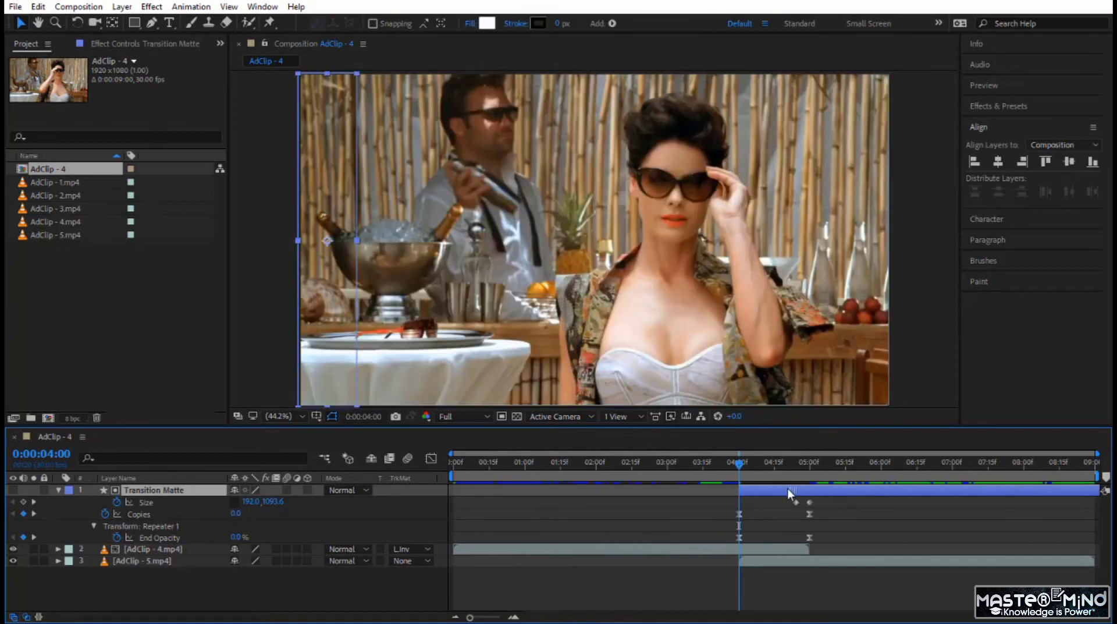
Step: Trim the end of the Transition Matte layer to the out point of AdClip - 4.mp4 at 0:00:04:29 and check the alignment
{"action": "left_click", "coordinate": [781, 548]}
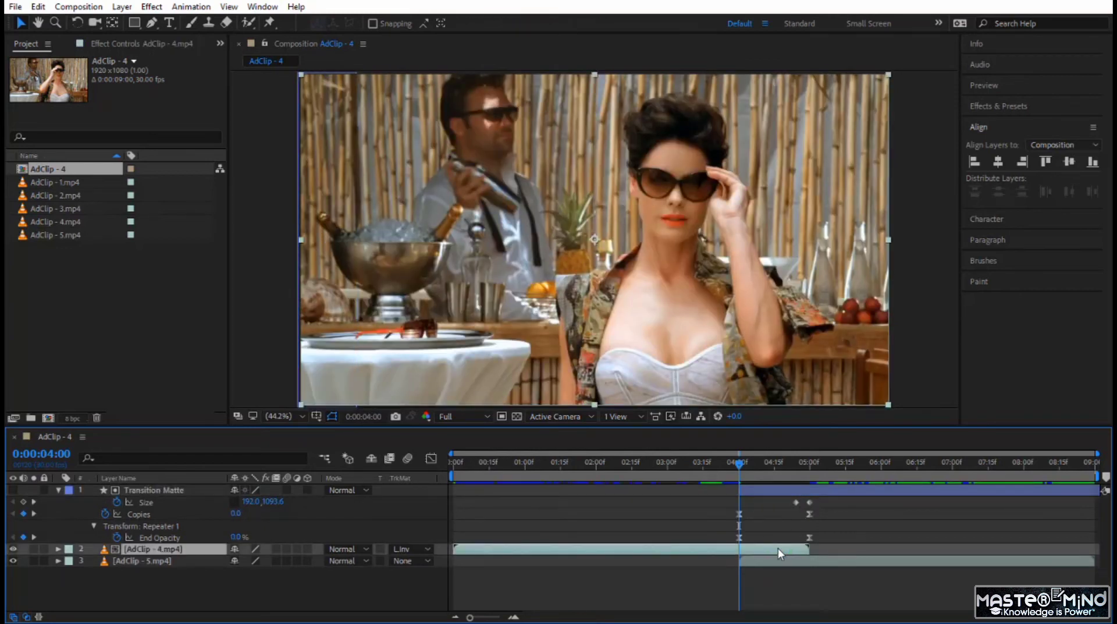
{"action": "key", "text": "o"}
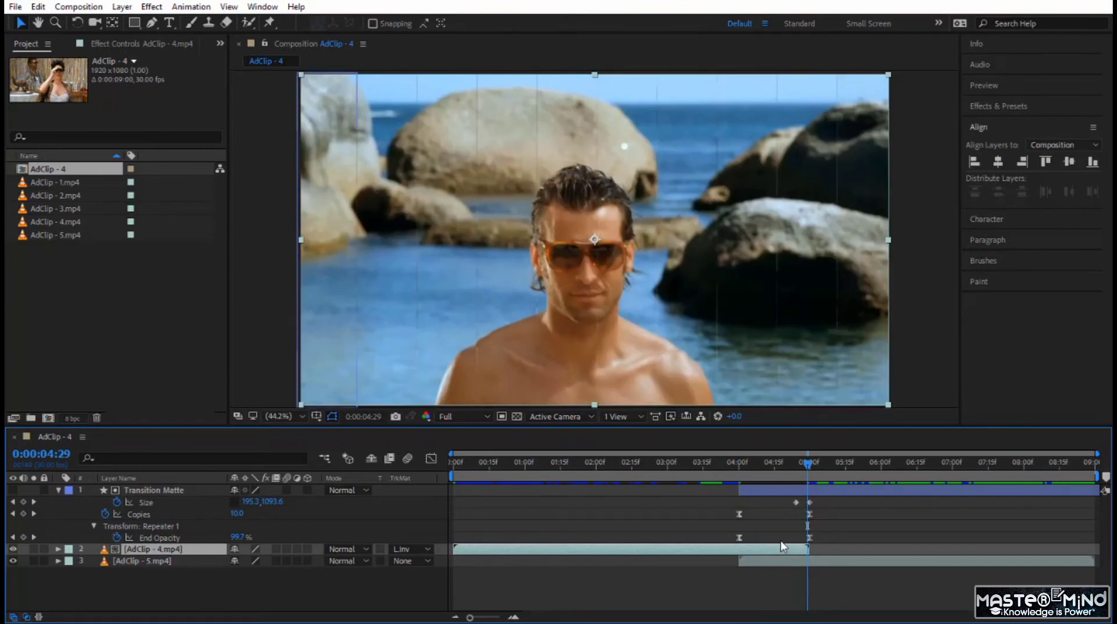
{"action": "left_click", "coordinate": [791, 495]}
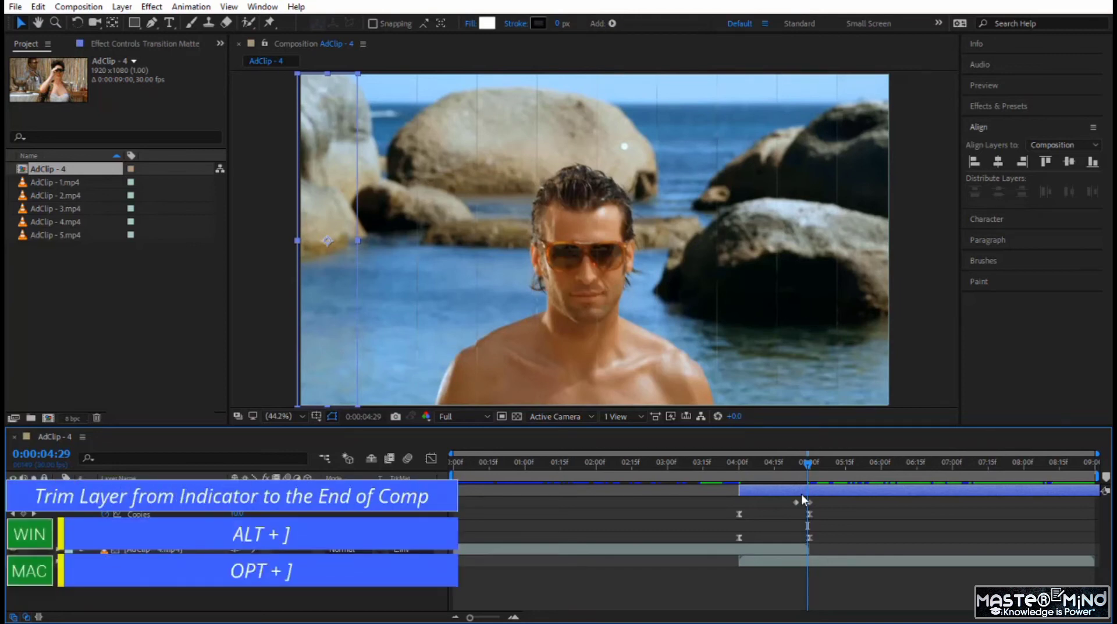
{"action": "key", "text": "alt+bracketright"}
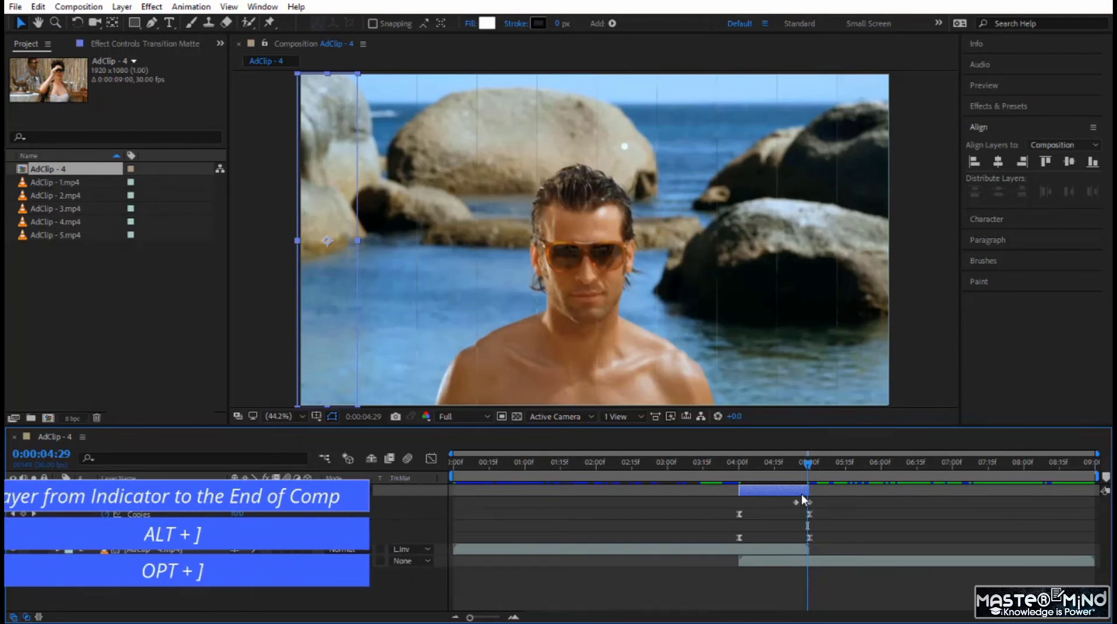
{"action": "left_click_drag", "start_coordinate": [470, 617], "coordinate": [499, 617]}
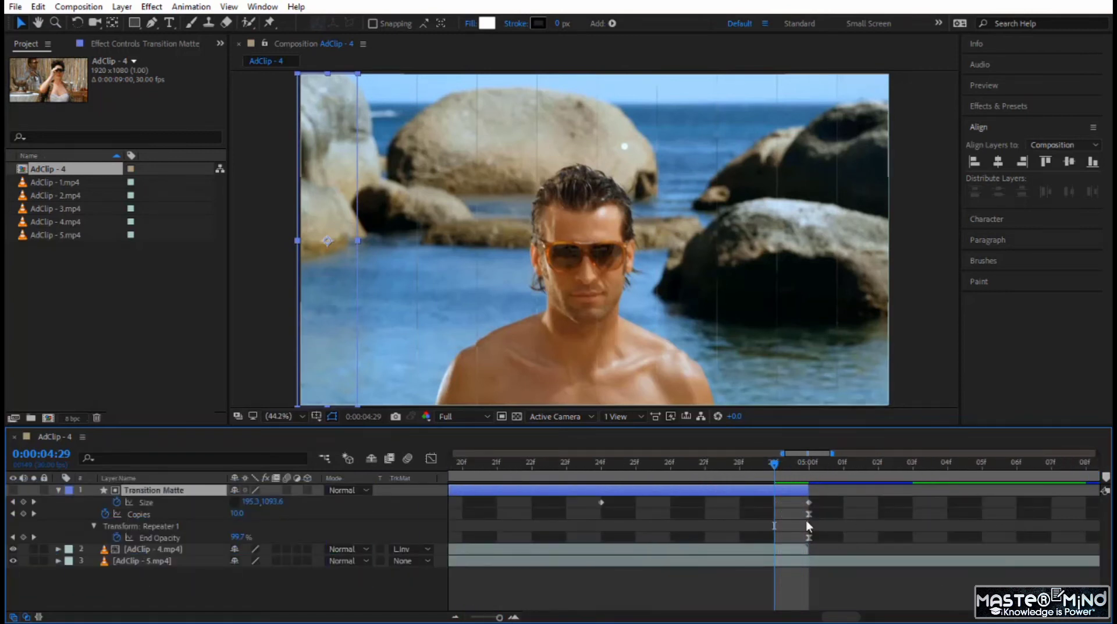
{"action": "left_click", "coordinate": [772, 465]}
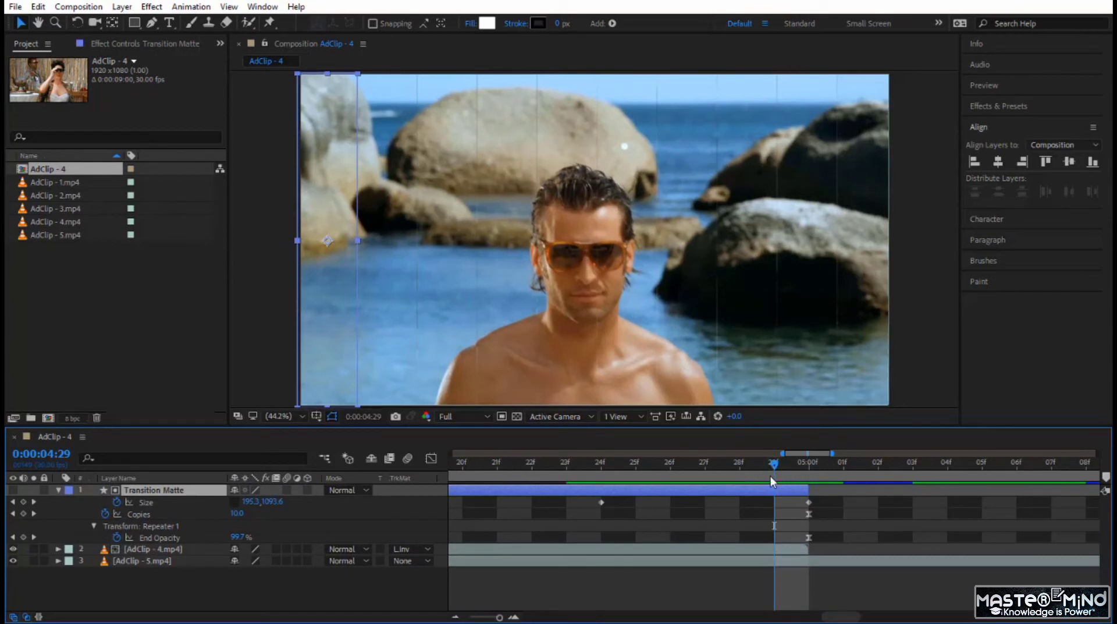
{"action": "left_click_drag", "start_coordinate": [499, 616], "coordinate": [470, 617]}
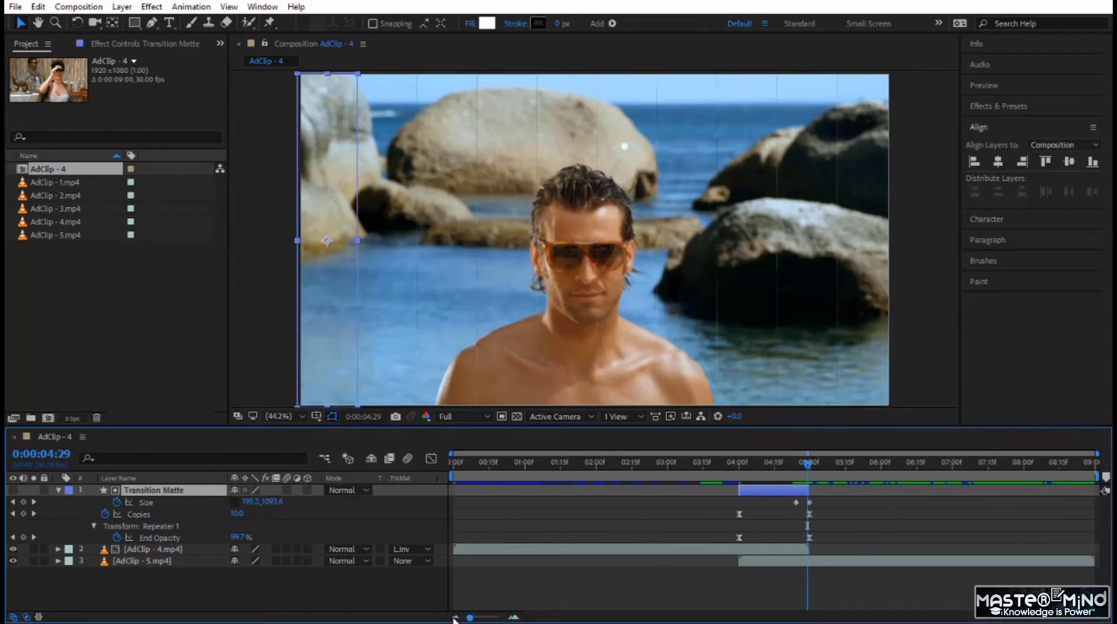
Step: Set the work area from 0:00:03:15 to just before 0:00:06:00 and preview the transition
{"action": "left_click", "coordinate": [648, 465]}
{"action": "left_click_drag", "start_coordinate": [648, 466], "coordinate": [703, 477]}
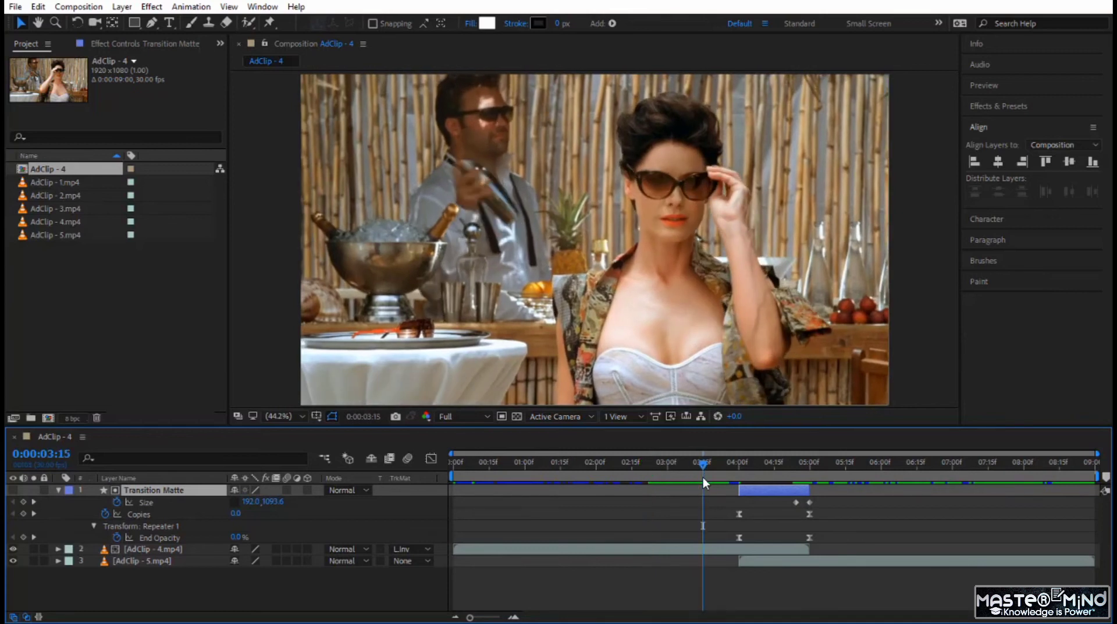
{"action": "key", "text": "b"}
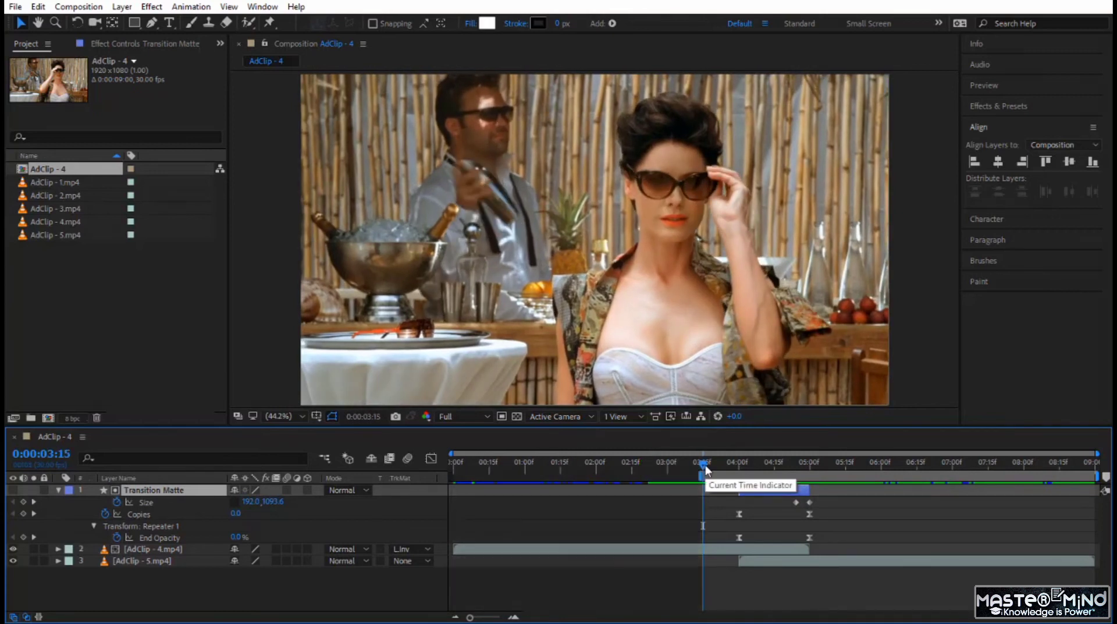
{"action": "left_click_drag", "start_coordinate": [705, 464], "coordinate": [708, 486]}
{"action": "key", "text": "n"}
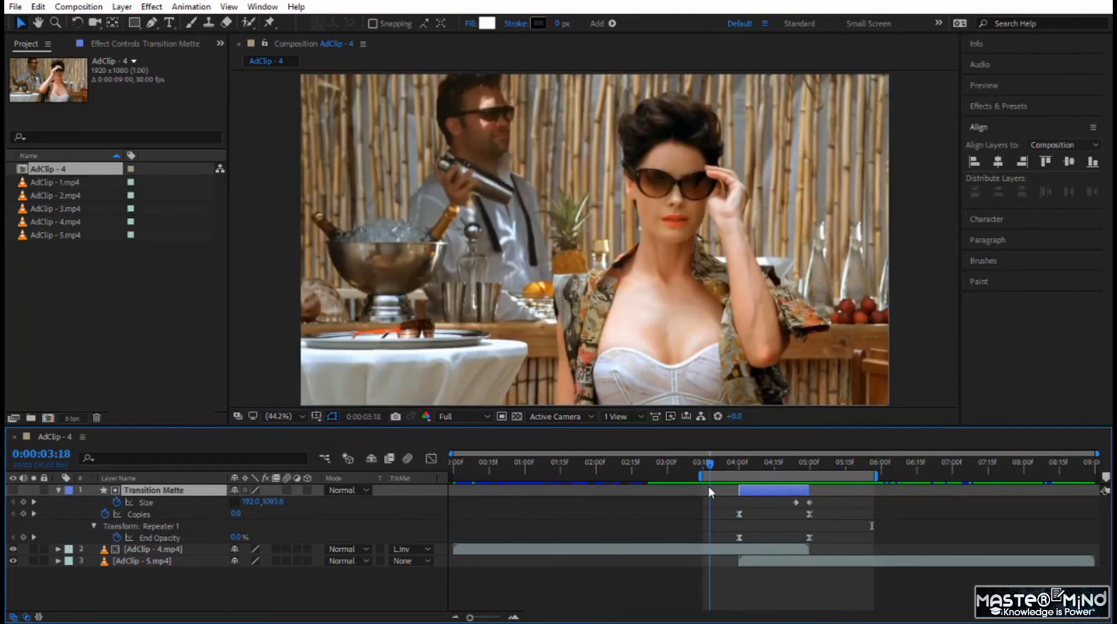
{"action": "key", "text": "space"}
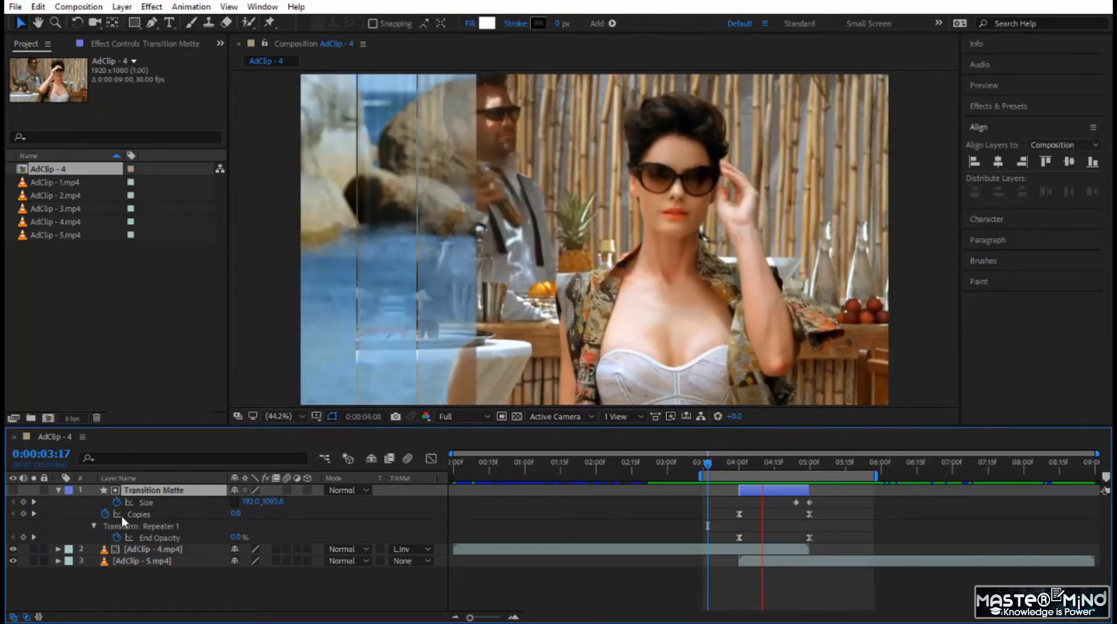
Step: Collapse the Transition Matte layer's properties and preview the transition from 0:00:03:21
{"action": "left_click", "coordinate": [58, 490]}
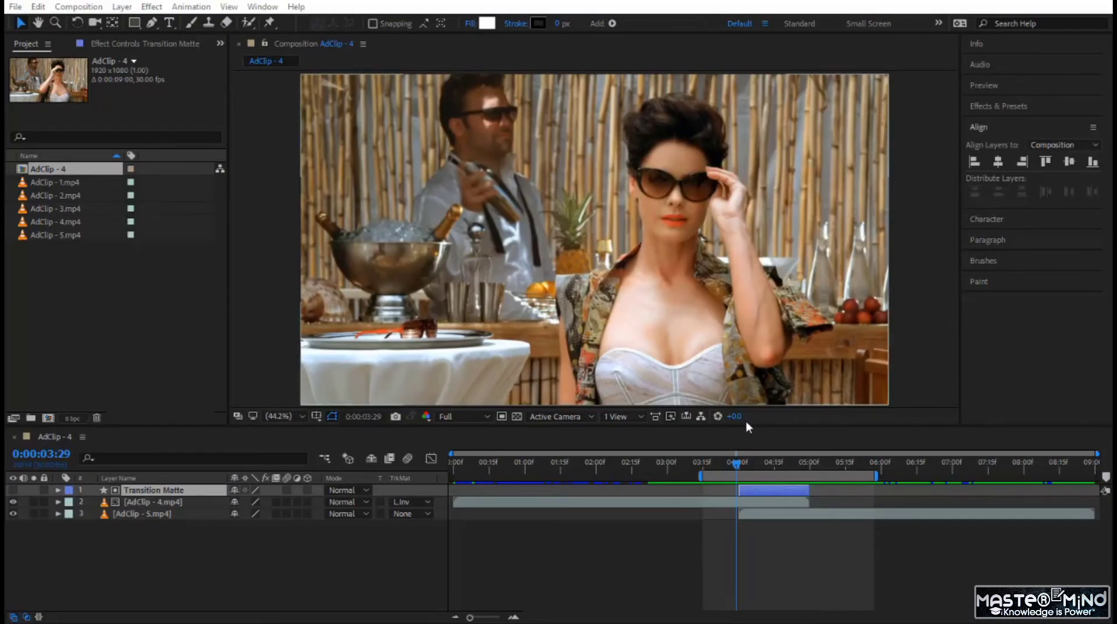
{"action": "left_click", "coordinate": [736, 467]}
{"action": "left_click_drag", "start_coordinate": [737, 466], "coordinate": [717, 466]}
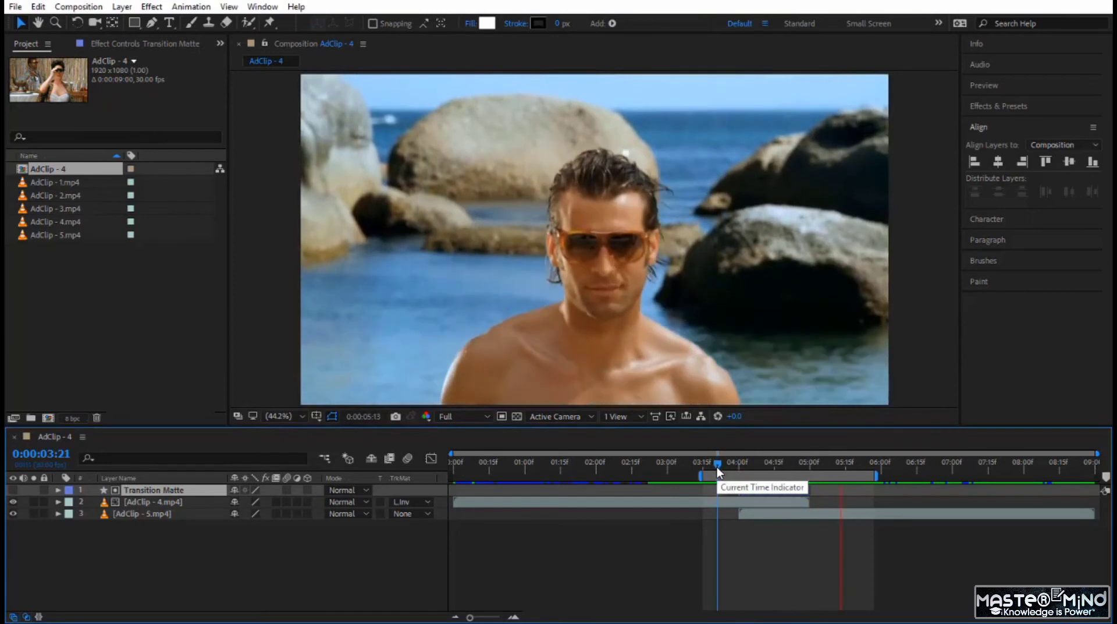
Step: Pre-compose the Transition Matte layer into a new composition named Transition Matte, trimmed to the layer's time span, and open it
{"action": "left_click_drag", "start_coordinate": [718, 464], "coordinate": [767, 470]}
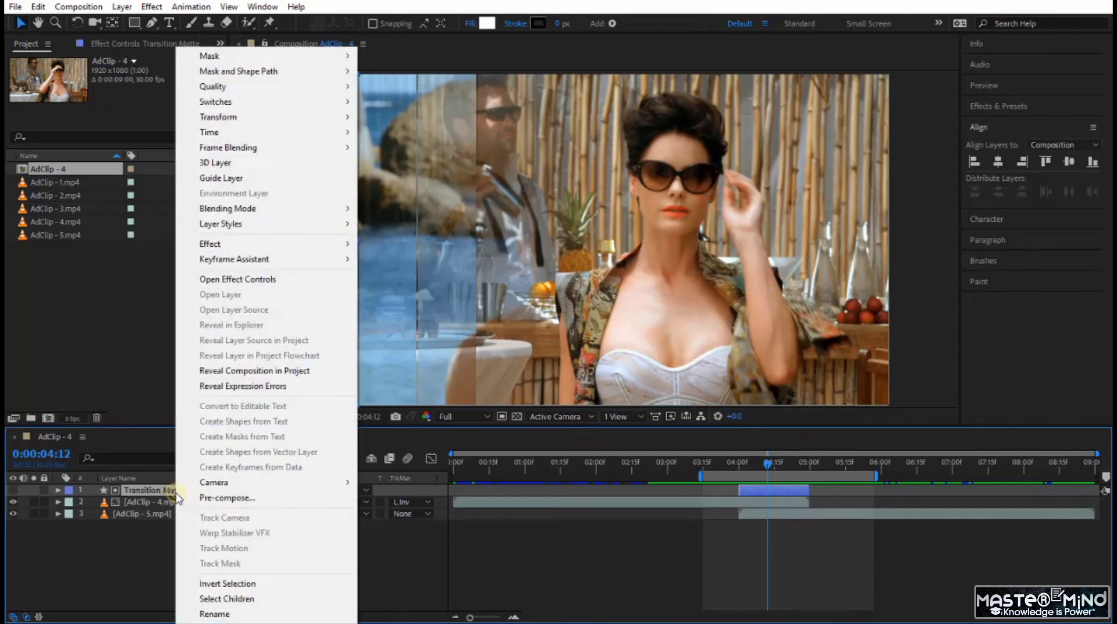
{"action": "left_click", "coordinate": [209, 498]}
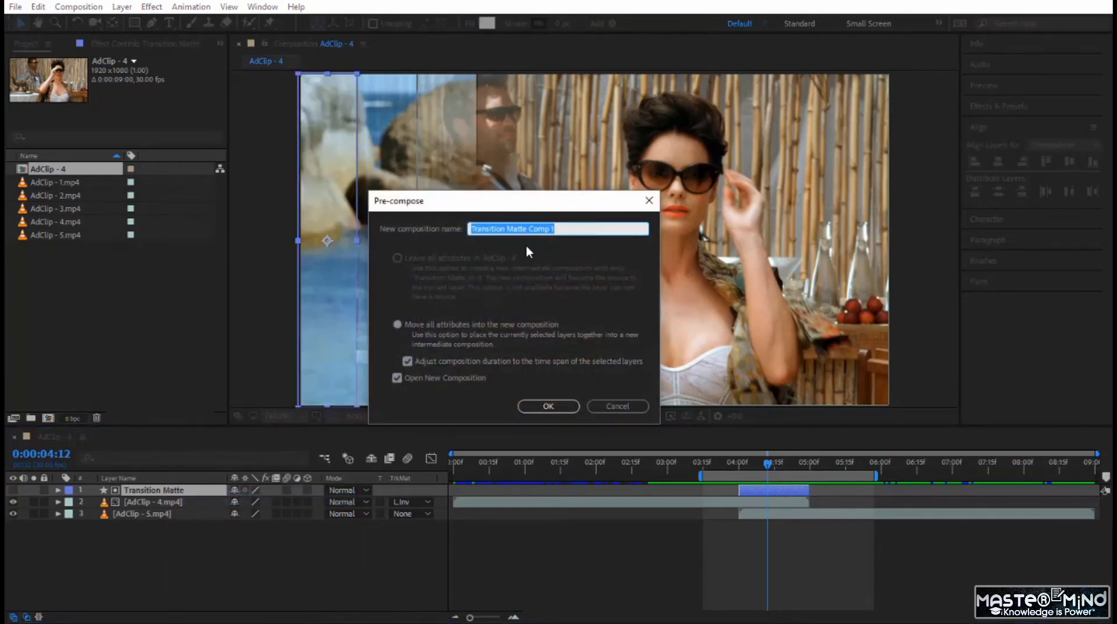
{"action": "left_click_drag", "start_coordinate": [528, 228], "coordinate": [611, 231]}
{"action": "key", "text": "BackSpace"}
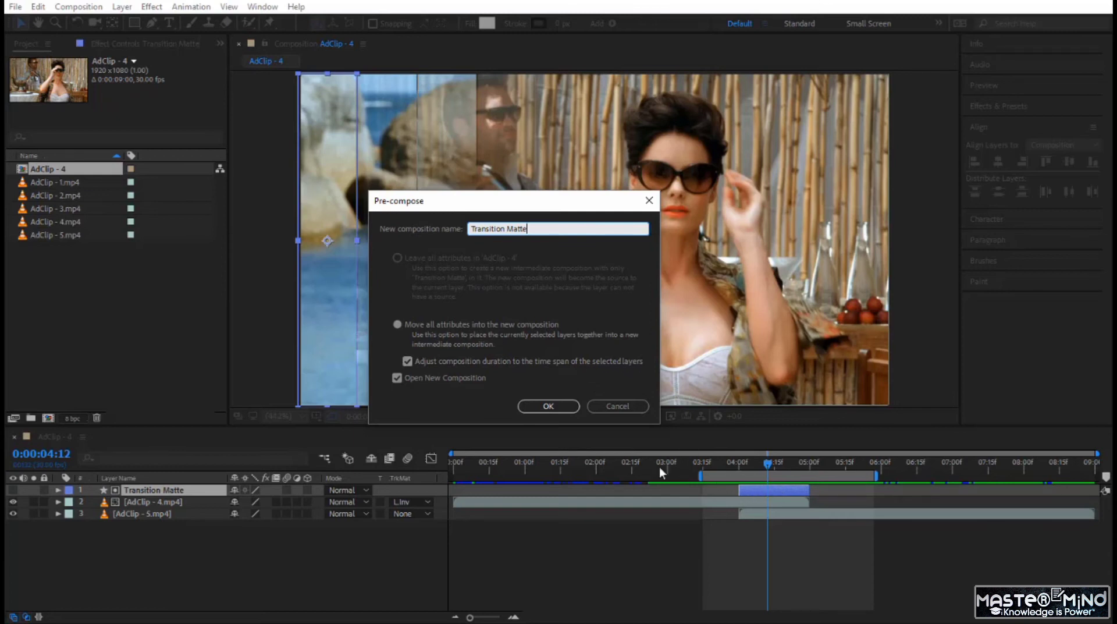
{"action": "left_click", "coordinate": [560, 406]}
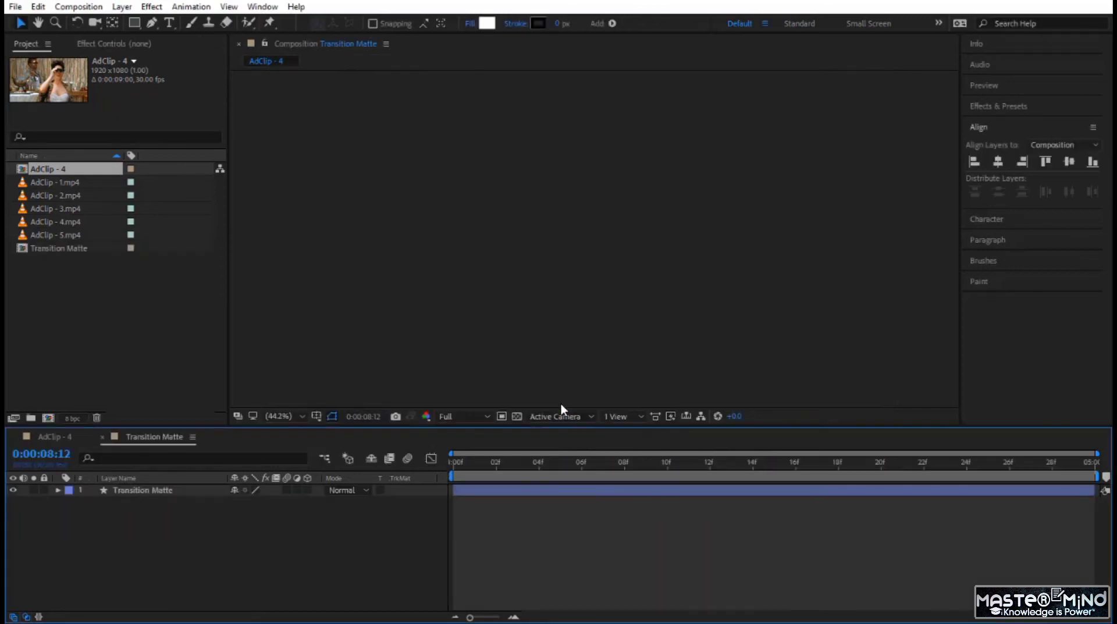
Step: Preview the Transition Matte composition from its first frame at 0:00:04:00
{"action": "left_click_drag", "start_coordinate": [499, 462], "coordinate": [432, 470]}
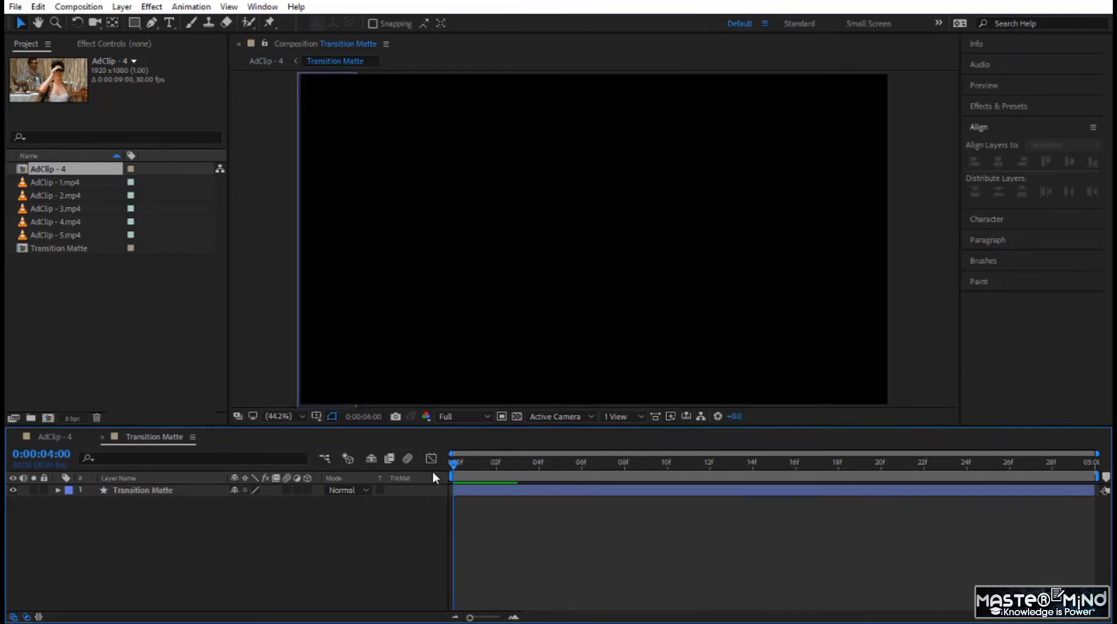
{"action": "key", "text": "space"}
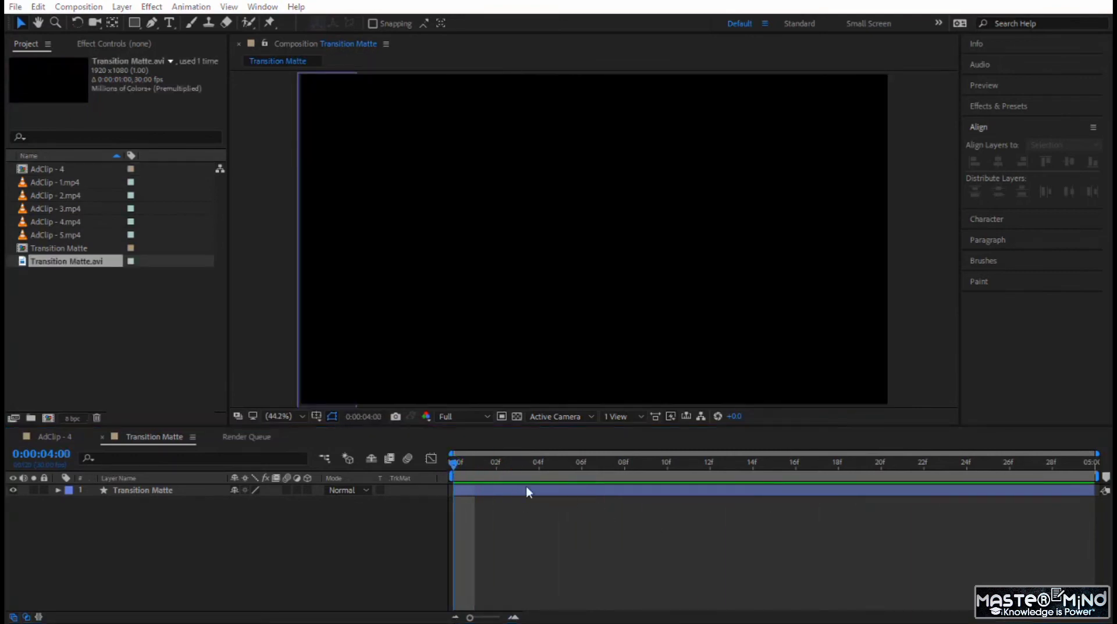
{"action": "left_click_drag", "start_coordinate": [453, 459], "coordinate": [421, 510]}
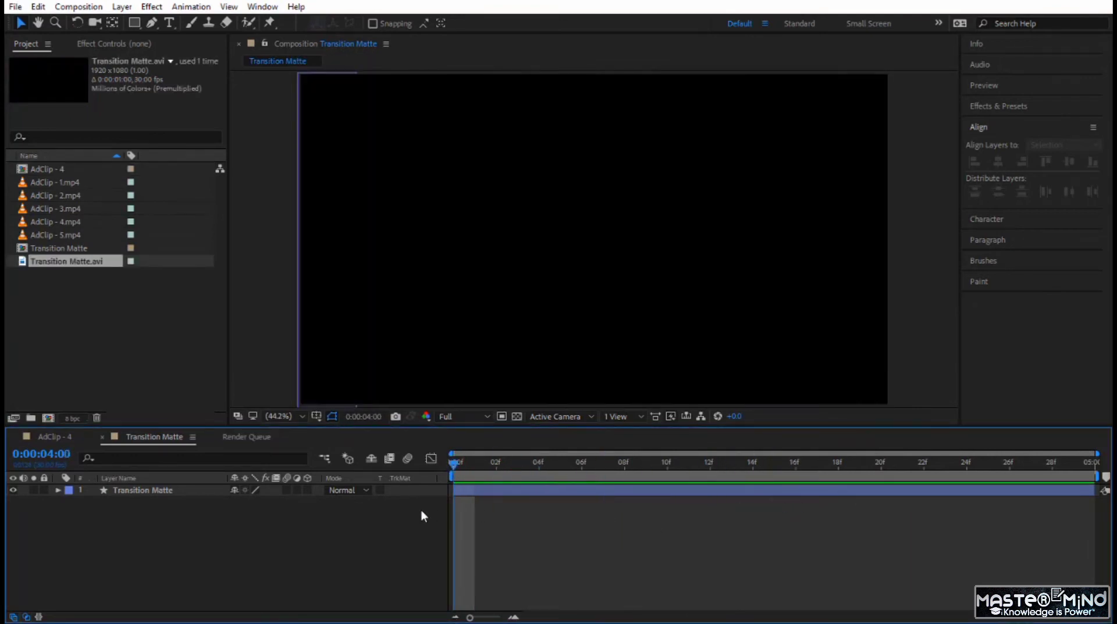
Step: Show the transparency grid and scrub through the Transition Matte composition to 0:00:04:29 and back to examine its alpha
{"action": "left_click", "coordinate": [516, 416]}
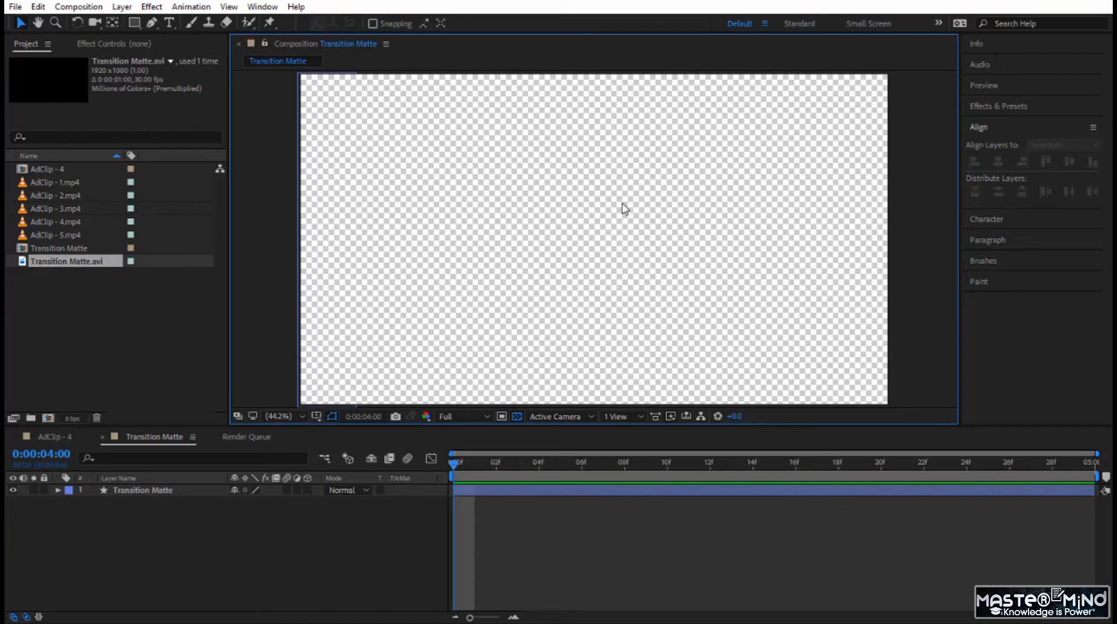
{"action": "left_click_drag", "start_coordinate": [453, 469], "coordinate": [1083, 521]}
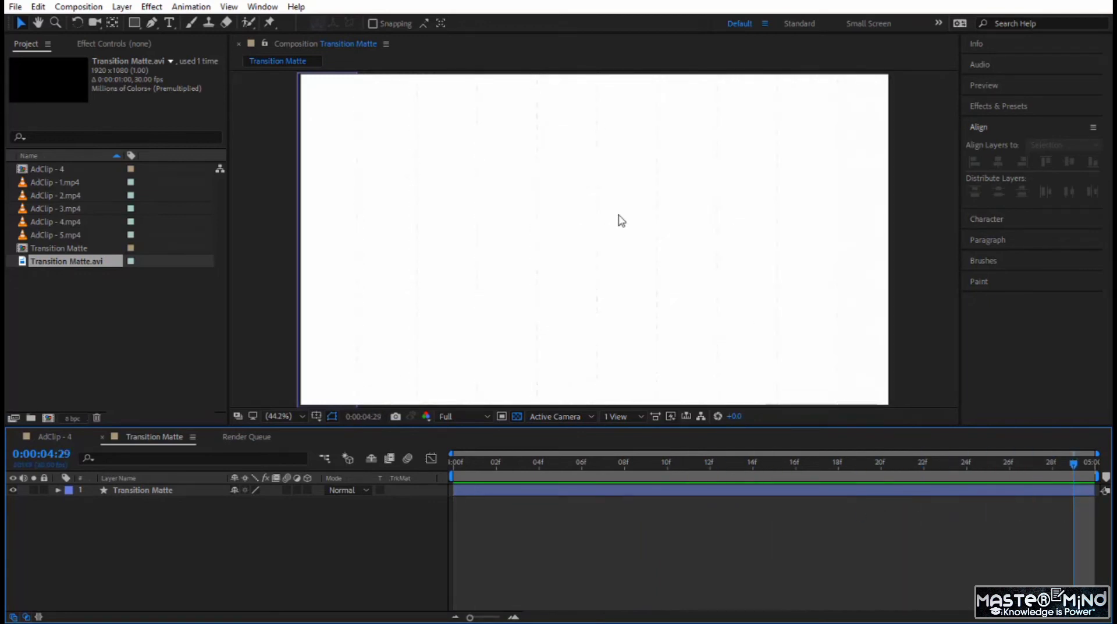
{"action": "left_click", "coordinate": [1075, 463]}
{"action": "left_click_drag", "start_coordinate": [1074, 464], "coordinate": [488, 506]}
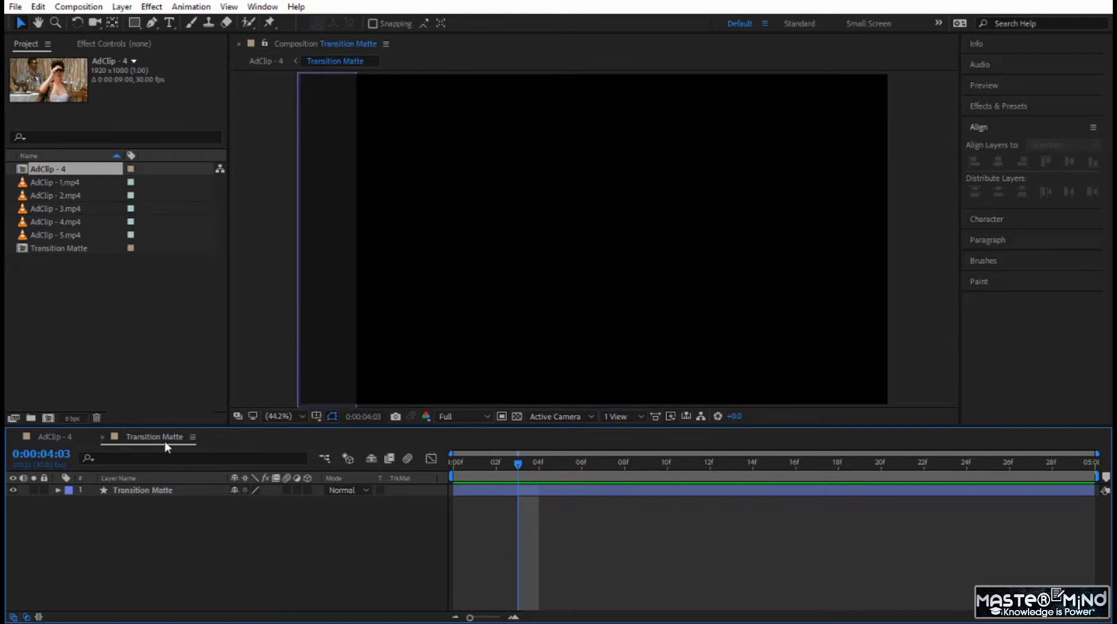
Step: Review the pre-composed Transition Matte layer in the AdClip - 4 composition and return to the Transition Matte composition
{"action": "left_click", "coordinate": [52, 437]}
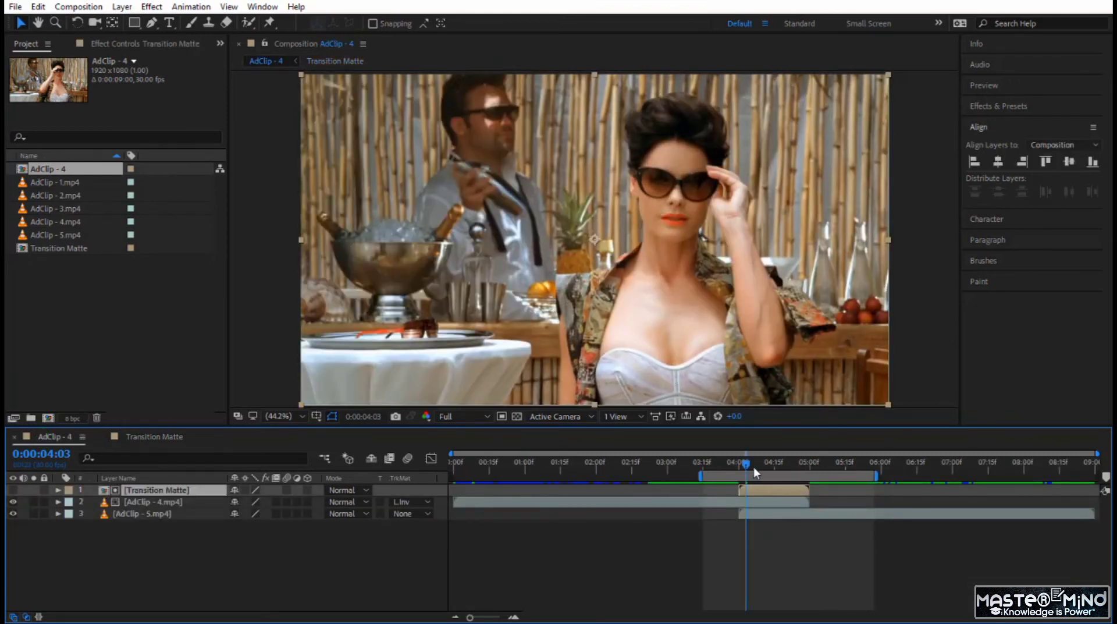
{"action": "left_click", "coordinate": [755, 488]}
{"action": "left_click", "coordinate": [155, 437]}
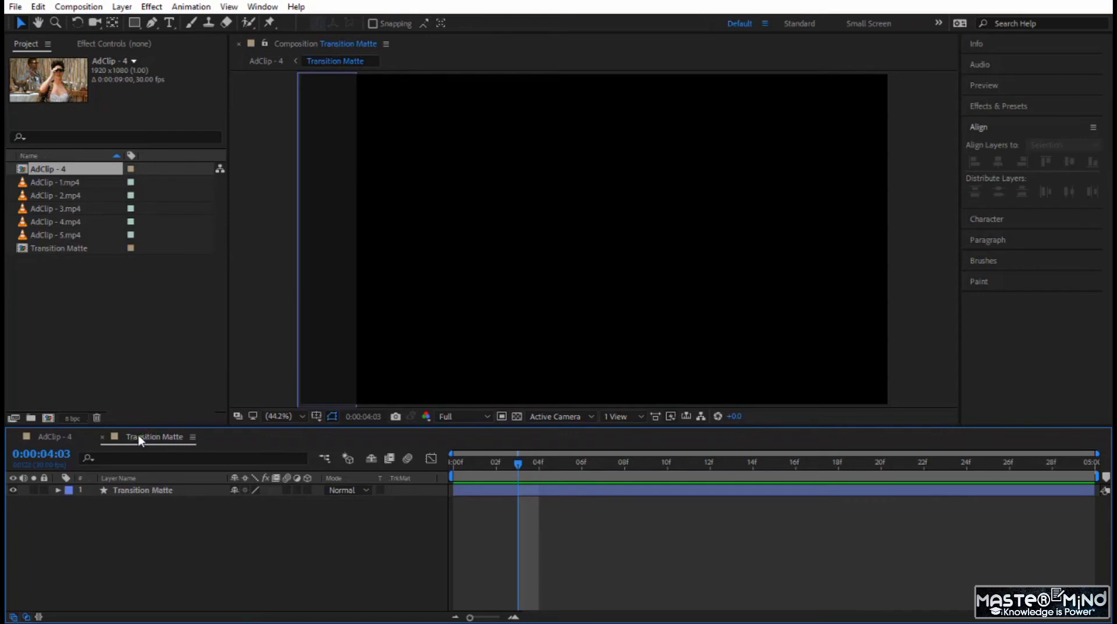
Step: Add the Transition Matte composition to the render queue and accept Best quality, Full resolution and Work Area Only in its render settings
{"action": "left_click", "coordinate": [82, 7]}
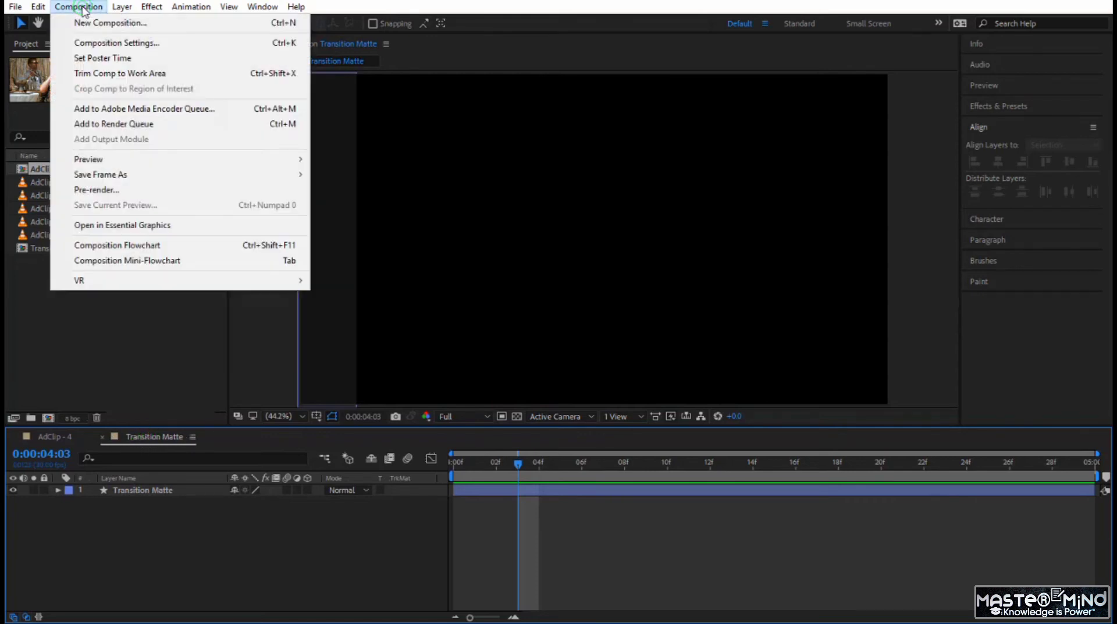
{"action": "left_click", "coordinate": [118, 125]}
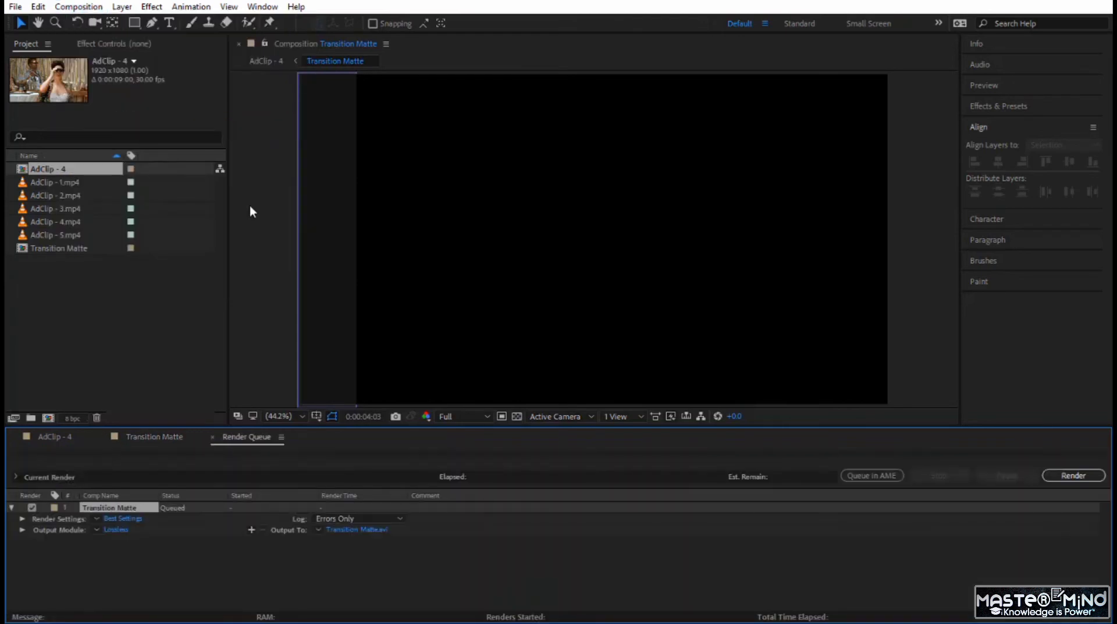
{"action": "left_click", "coordinate": [124, 517]}
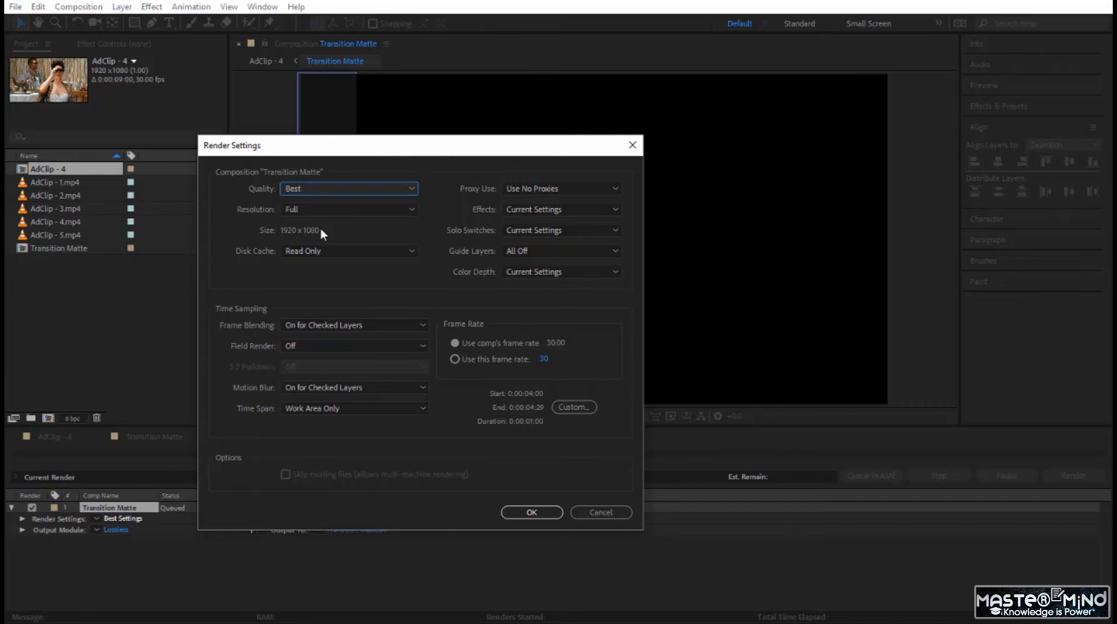
{"action": "left_click", "coordinate": [543, 514]}
Step: Set the output module to AVI format with RGB + Alpha channels and check the AVI codec options
{"action": "left_click", "coordinate": [113, 528]}
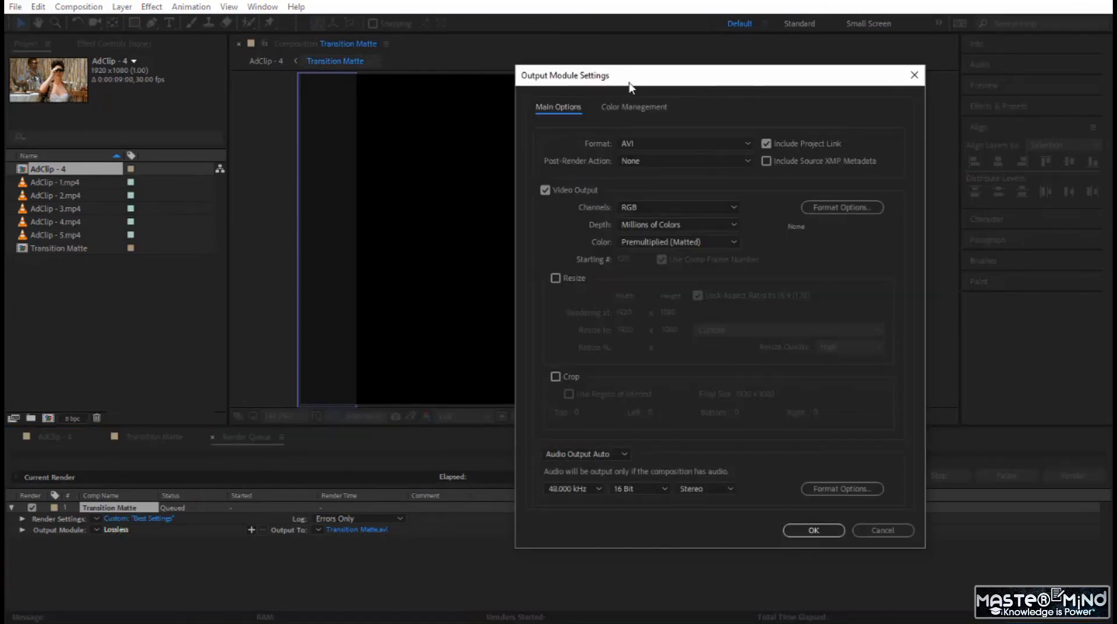
{"action": "left_click_drag", "start_coordinate": [628, 82], "coordinate": [420, 89]}
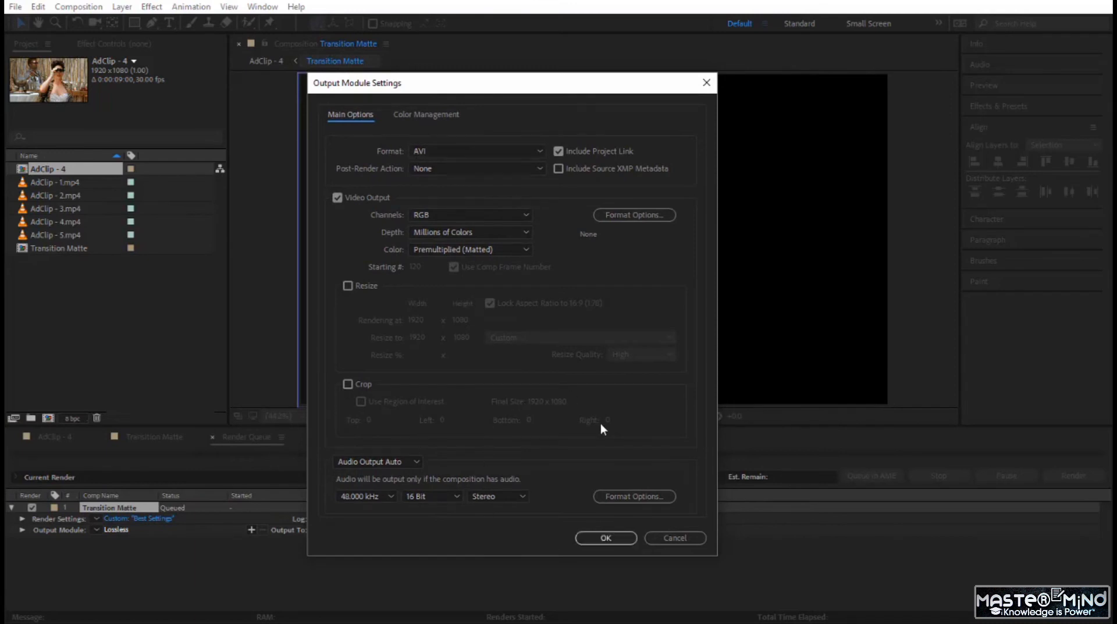
{"action": "left_click", "coordinate": [437, 155]}
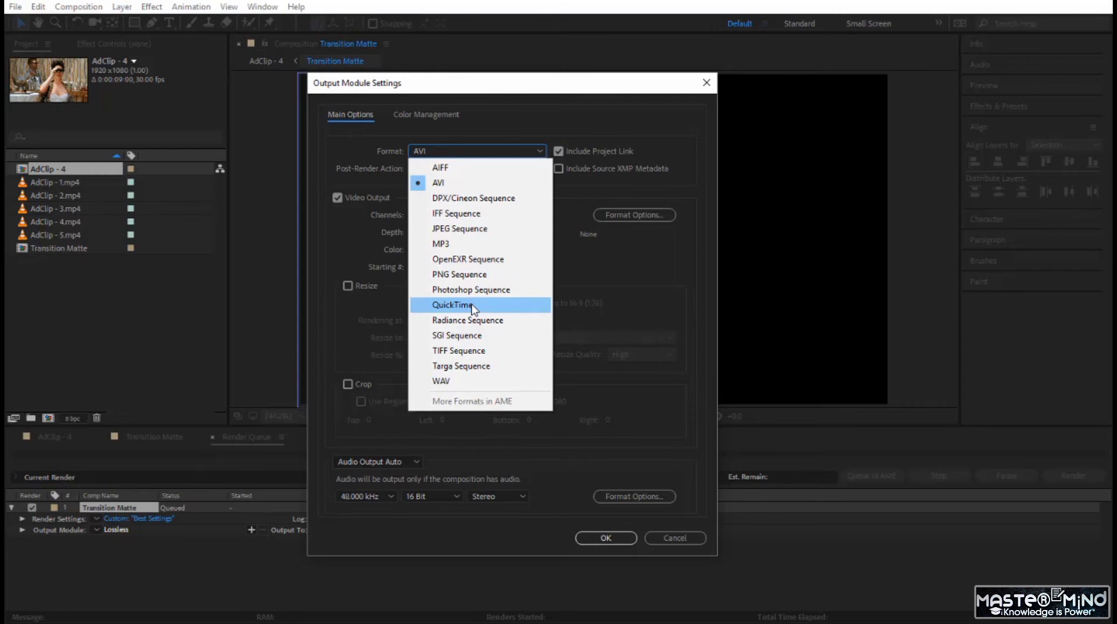
{"action": "left_click", "coordinate": [485, 185]}
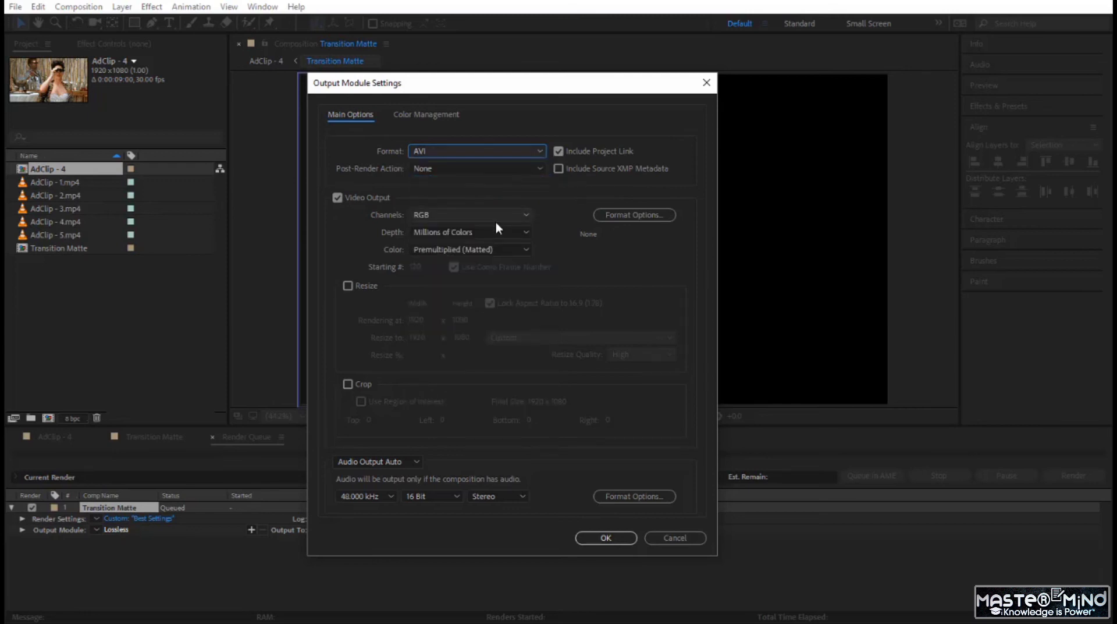
{"action": "left_click", "coordinate": [427, 215]}
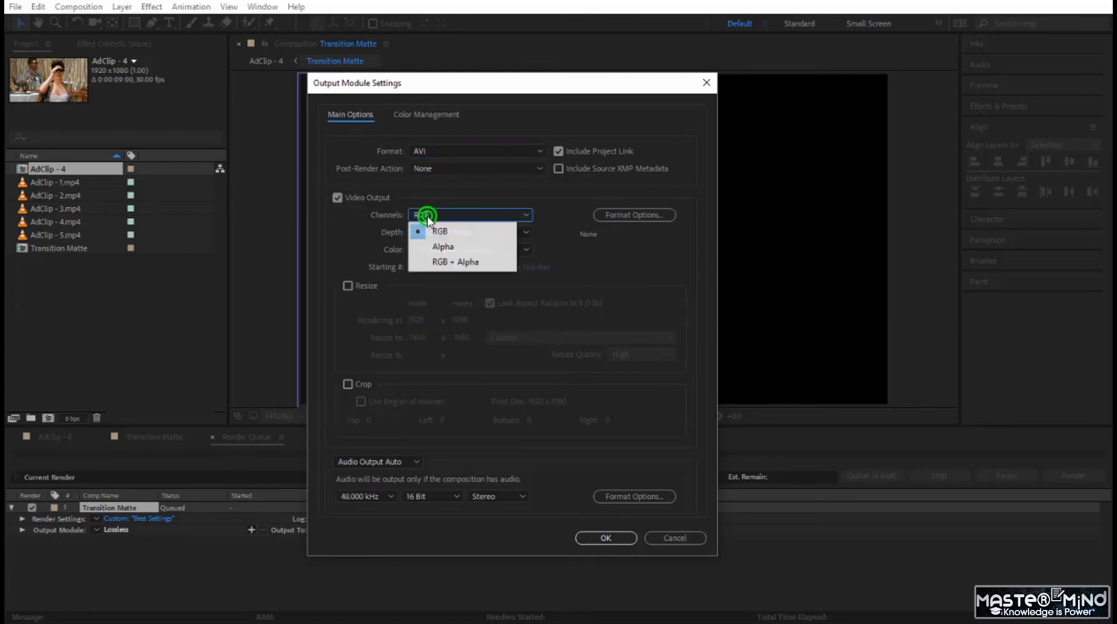
{"action": "left_click", "coordinate": [438, 263]}
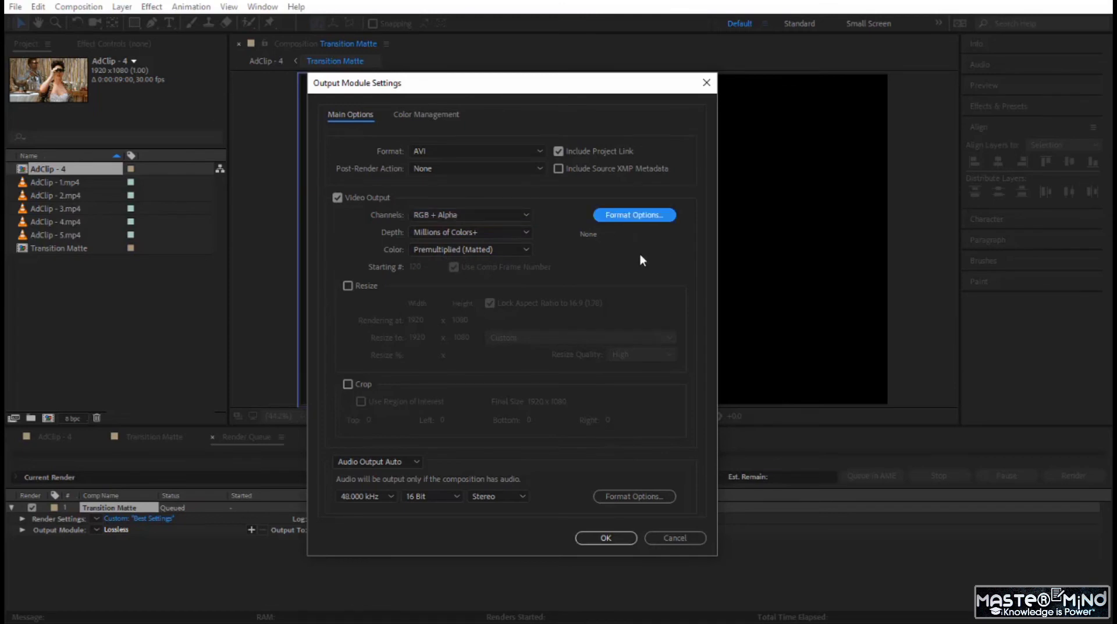
{"action": "left_click", "coordinate": [627, 216]}
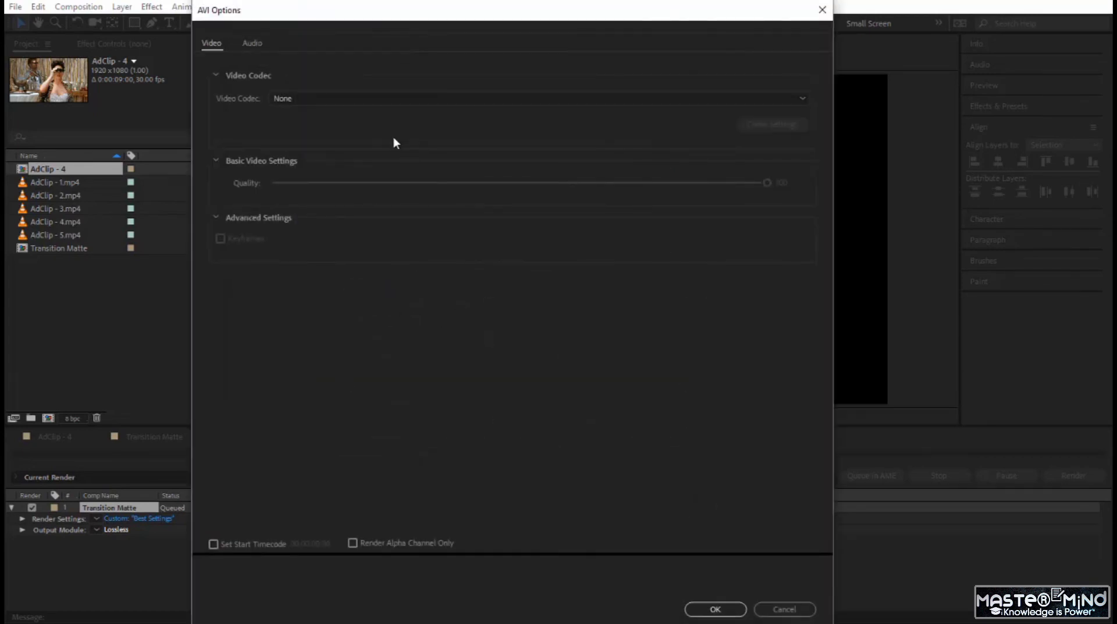
{"action": "left_click", "coordinate": [823, 9]}
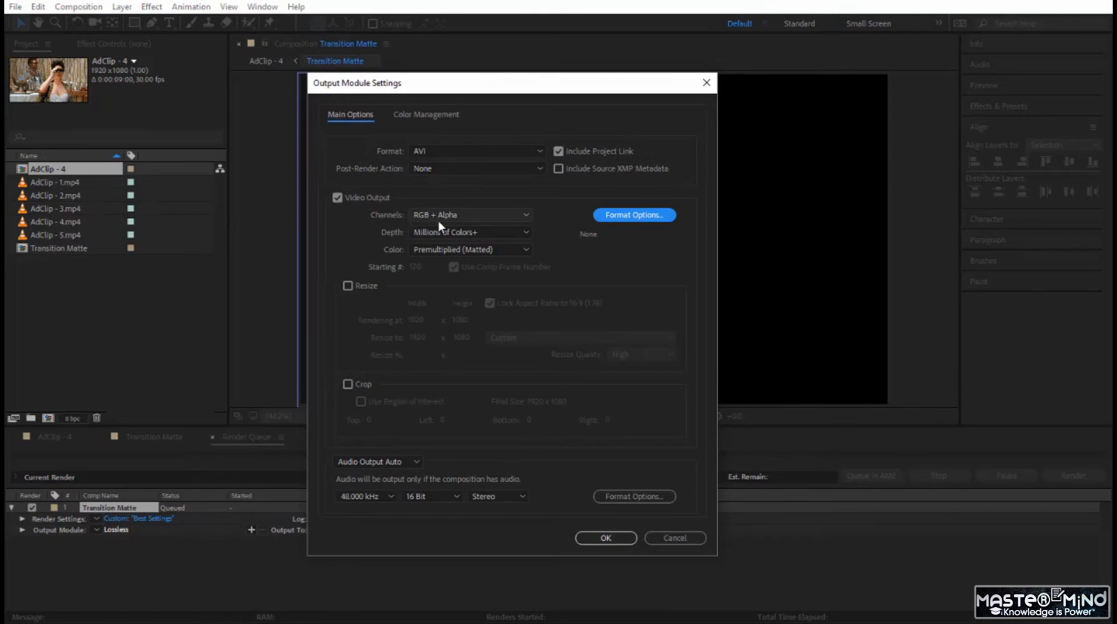
Step: Try the QuickTime format with the JPEG 2000 codec and RGB + Alpha channels, and return the format to AVI
{"action": "left_click", "coordinate": [455, 150]}
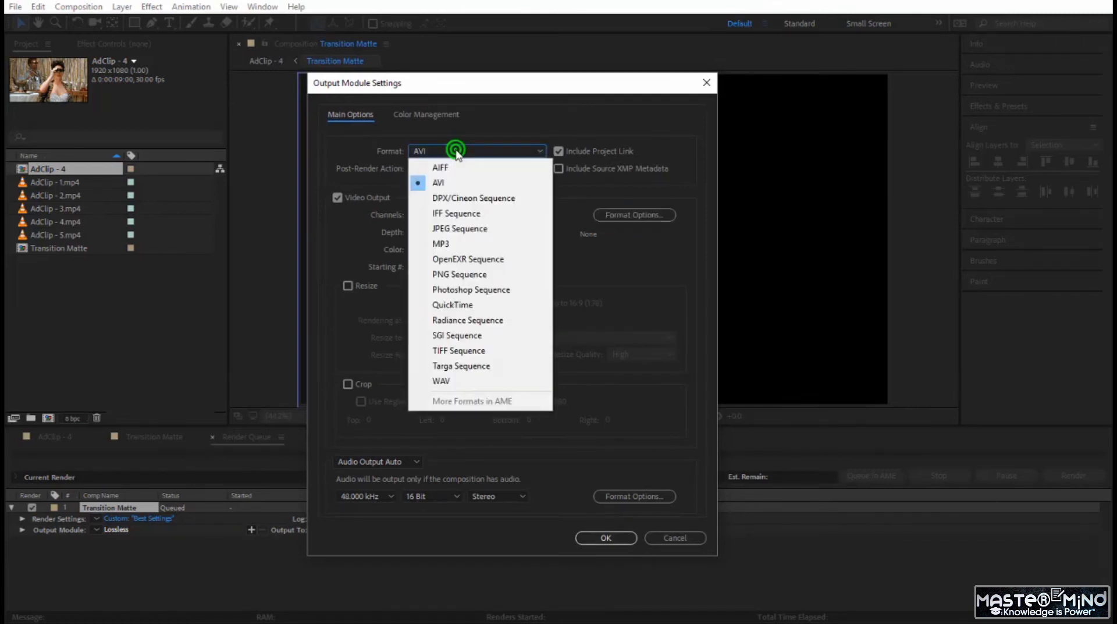
{"action": "left_click", "coordinate": [477, 306]}
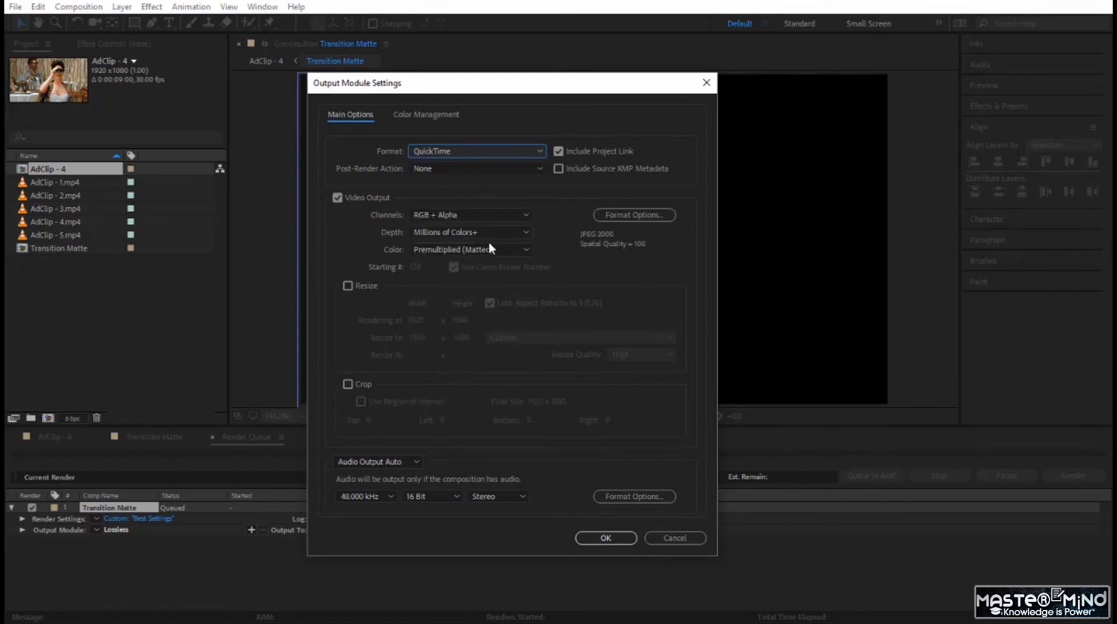
{"action": "left_click", "coordinate": [639, 216]}
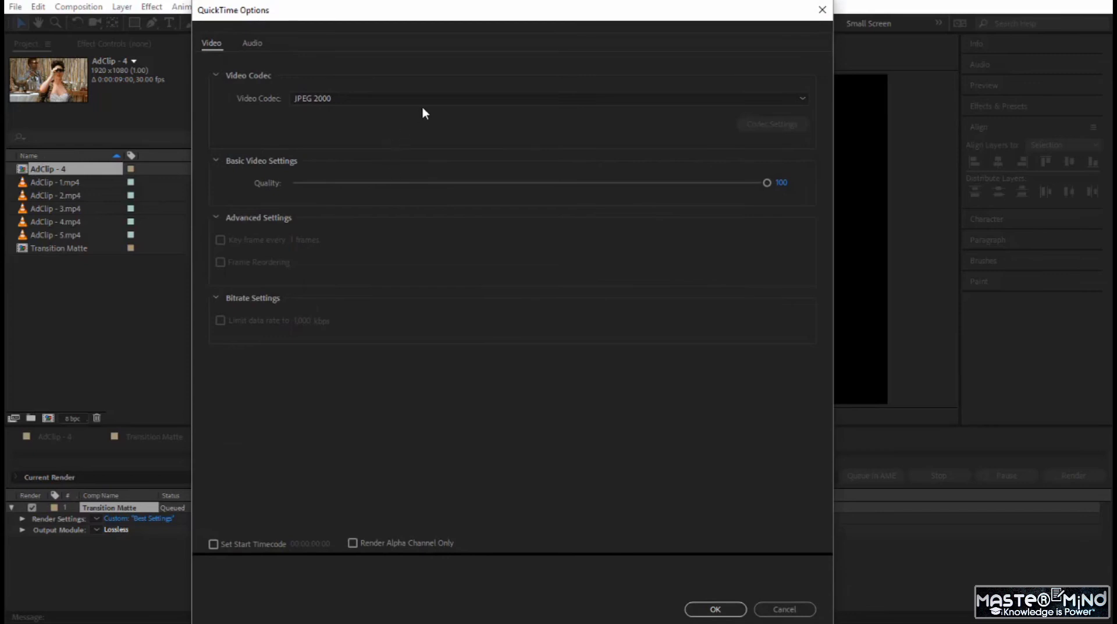
{"action": "left_click", "coordinate": [437, 98]}
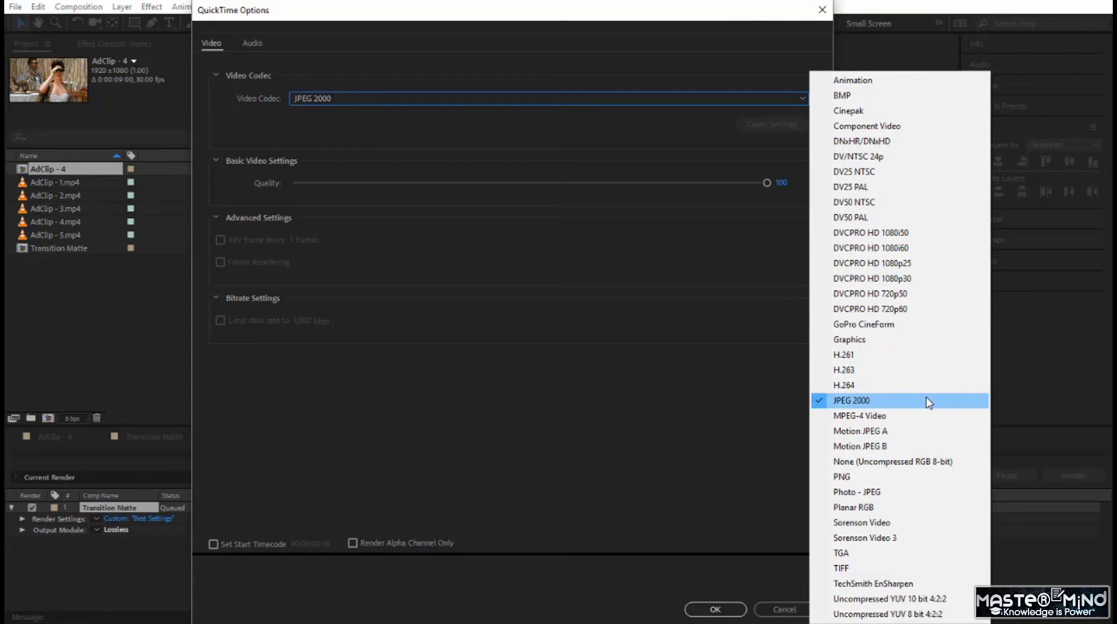
{"action": "left_click", "coordinate": [885, 404]}
{"action": "left_click", "coordinate": [729, 607]}
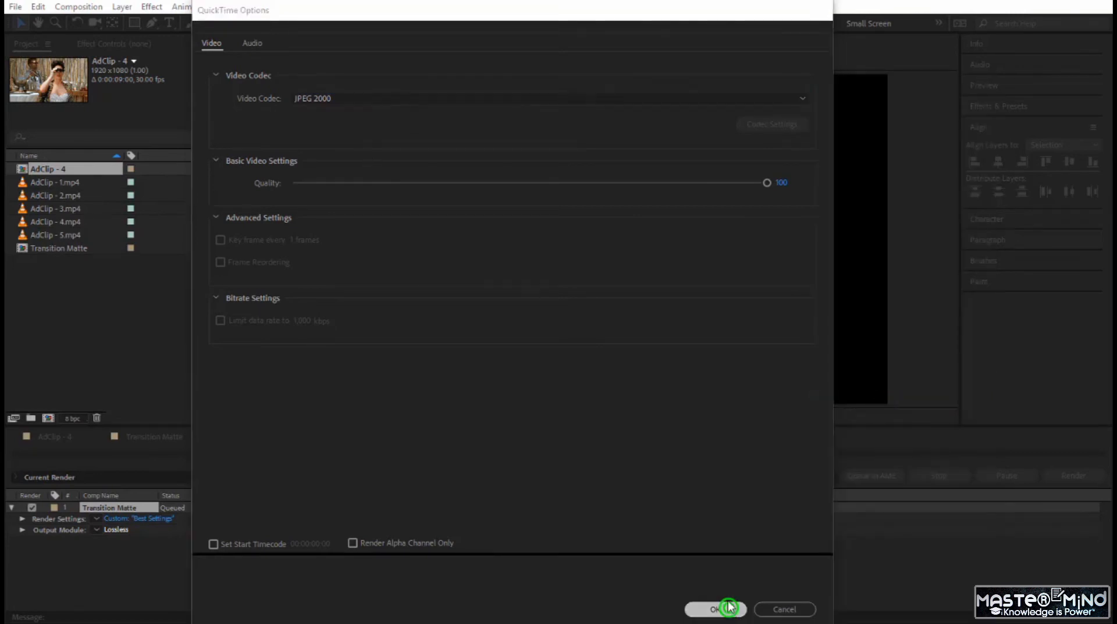
{"action": "left_click", "coordinate": [456, 219]}
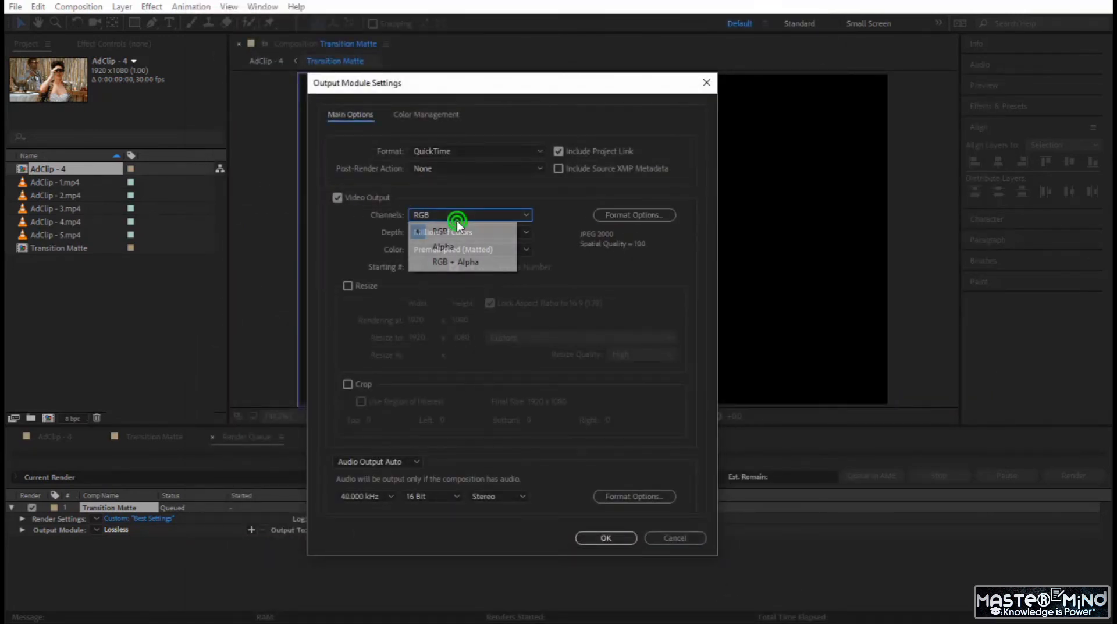
{"action": "left_click", "coordinate": [471, 263]}
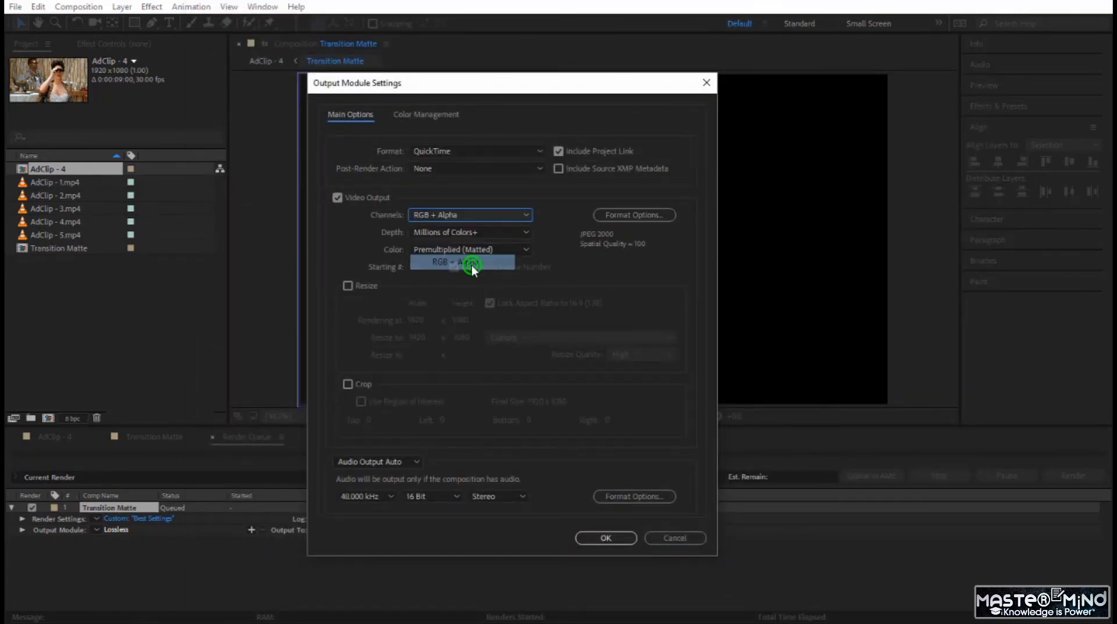
{"action": "left_click", "coordinate": [491, 154]}
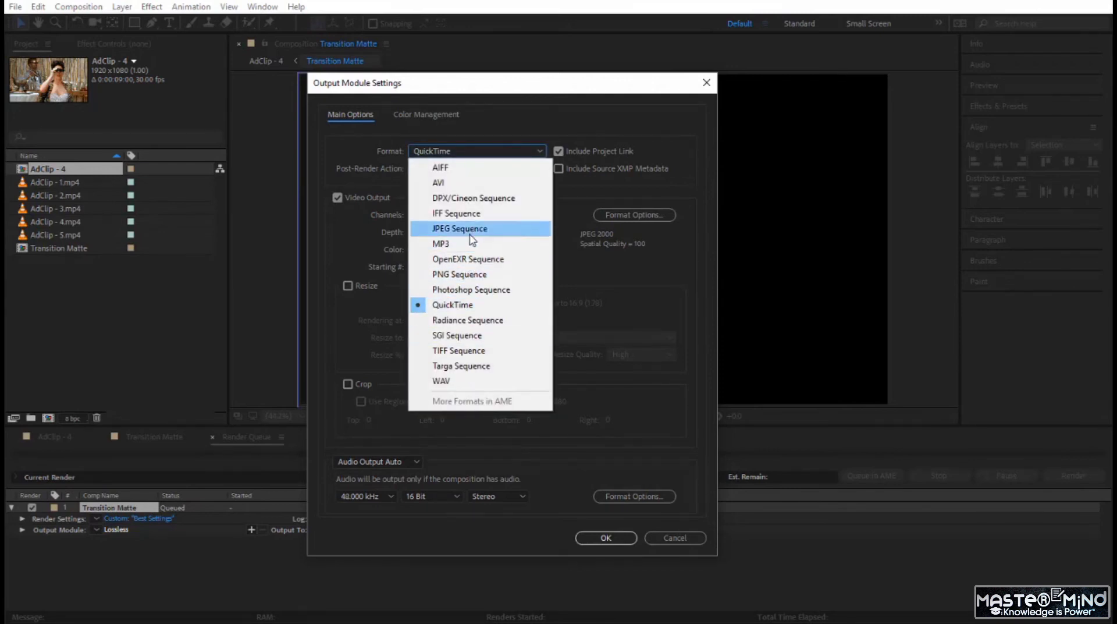
{"action": "left_click", "coordinate": [476, 183]}
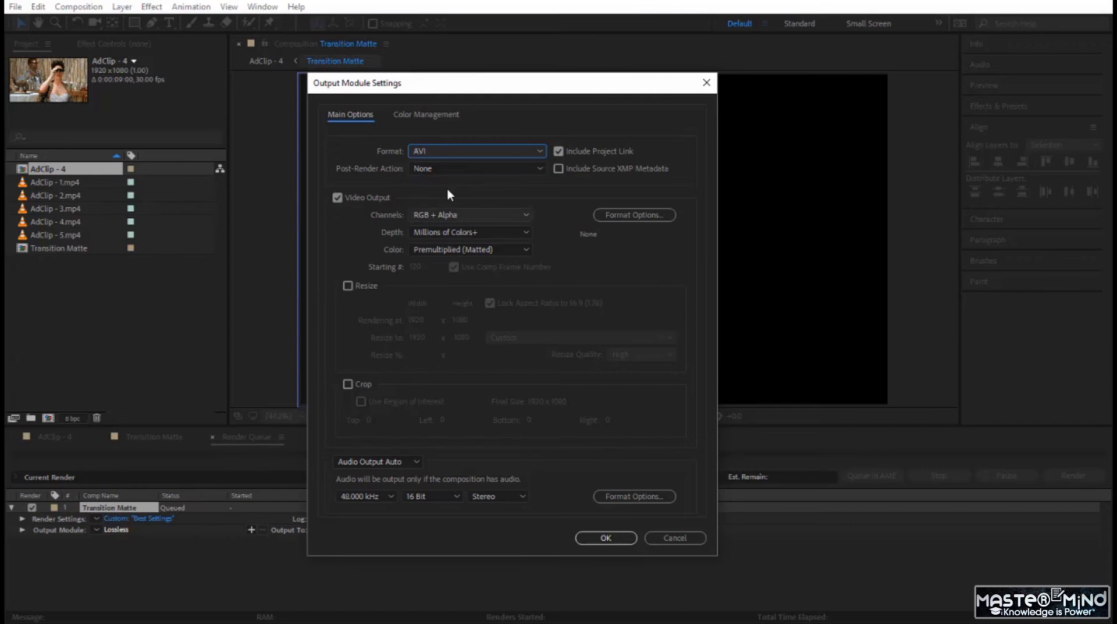
Step: Confirm the output module and set the render to output as Transition Matte.avi in the Course Assets folder
{"action": "left_click", "coordinate": [601, 540]}
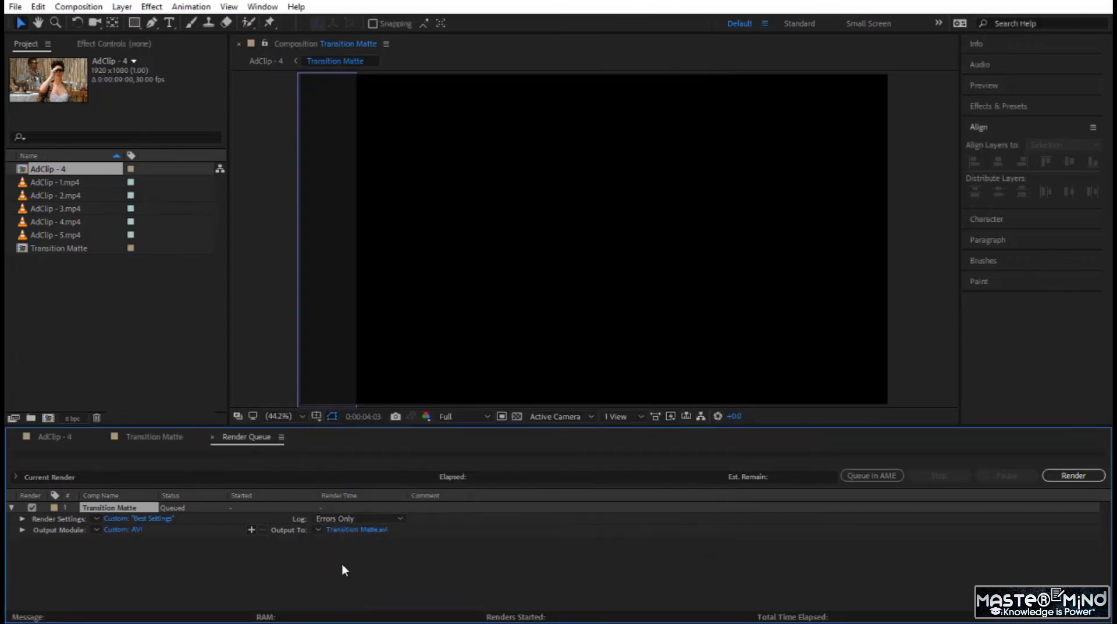
{"action": "left_click", "coordinate": [375, 528]}
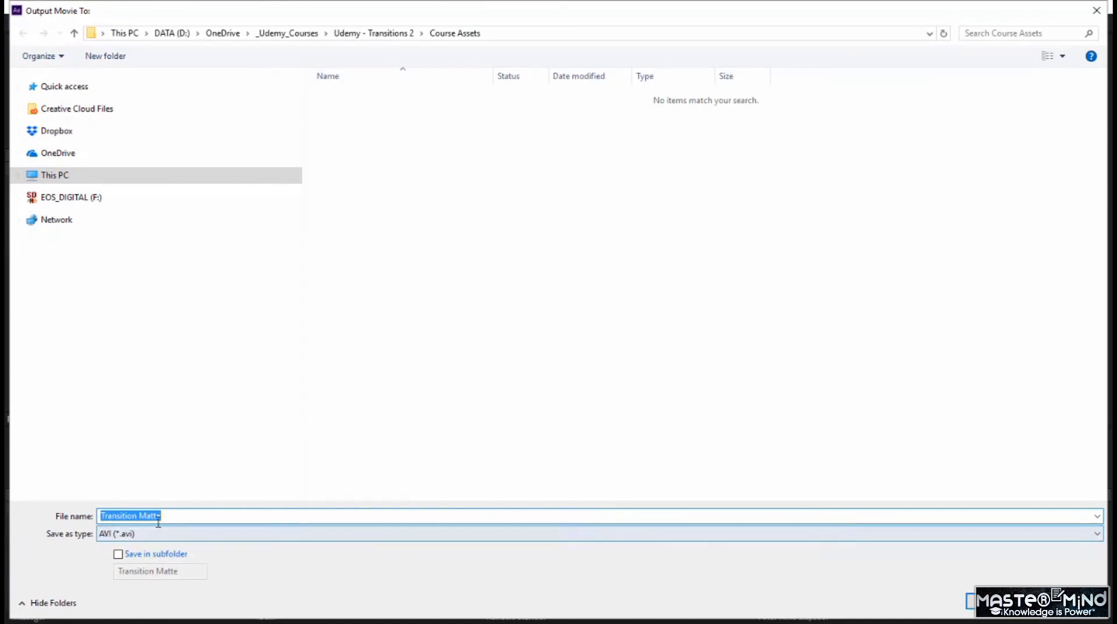
{"action": "left_click", "coordinate": [998, 600]}
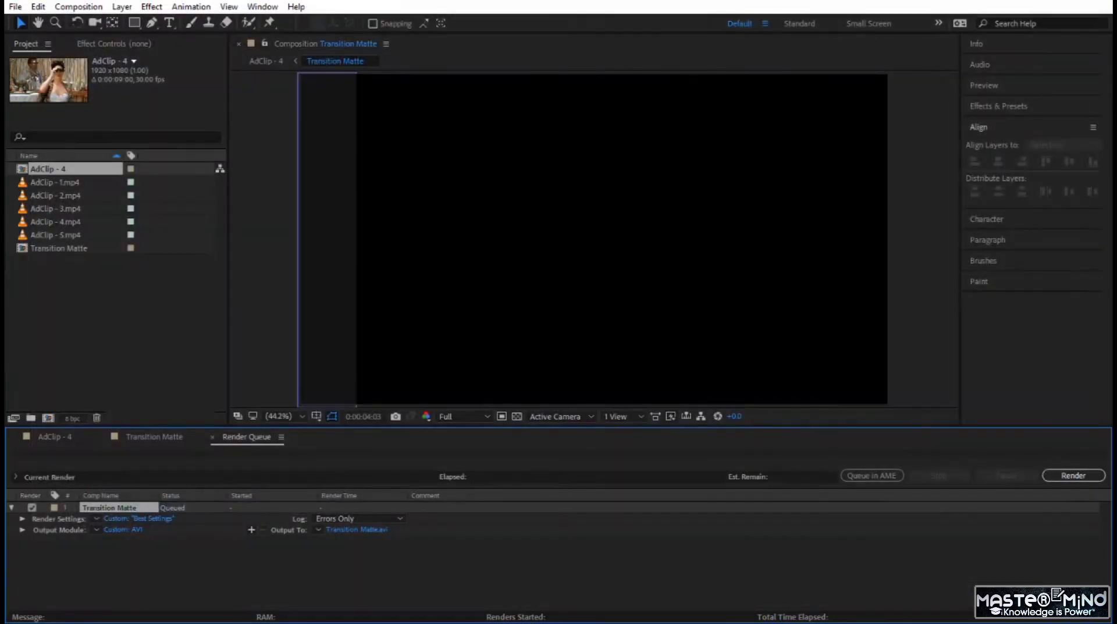
Step: Render the queued Transition Matte composition and import the rendered Transition Matte.avi into the project
{"action": "left_click", "coordinate": [1055, 479]}
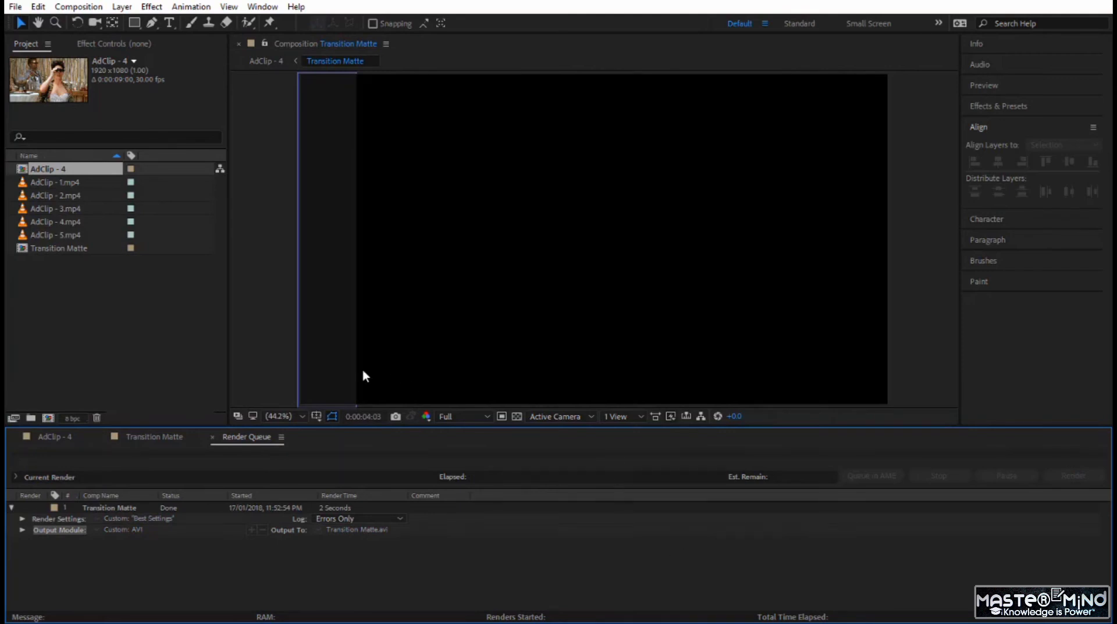
{"action": "left_click", "coordinate": [69, 440]}
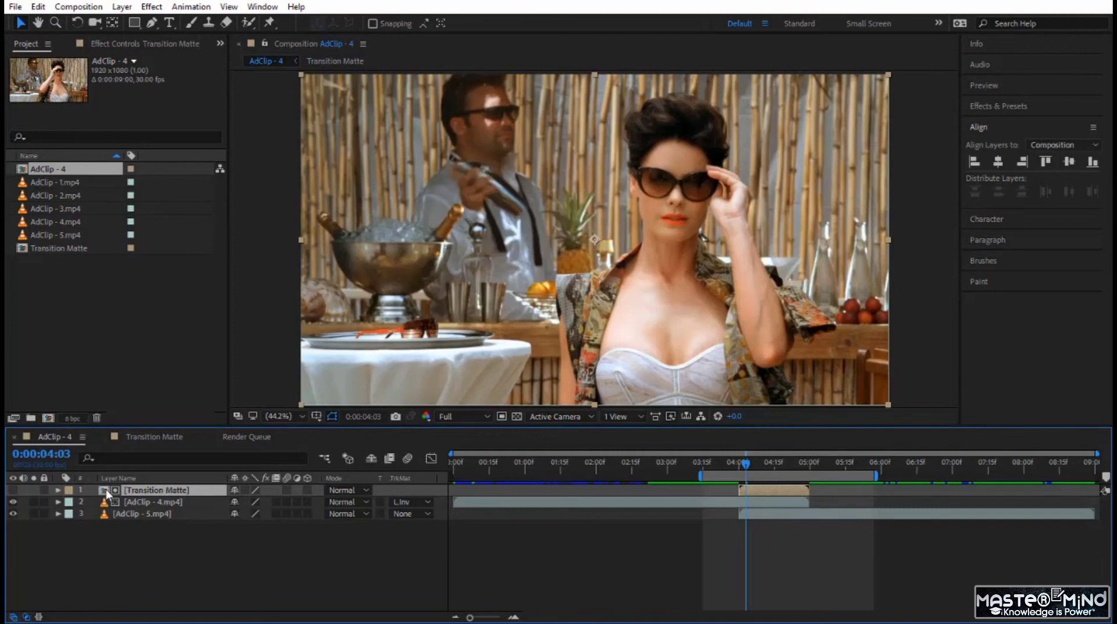
{"action": "right_click", "coordinate": [90, 314]}
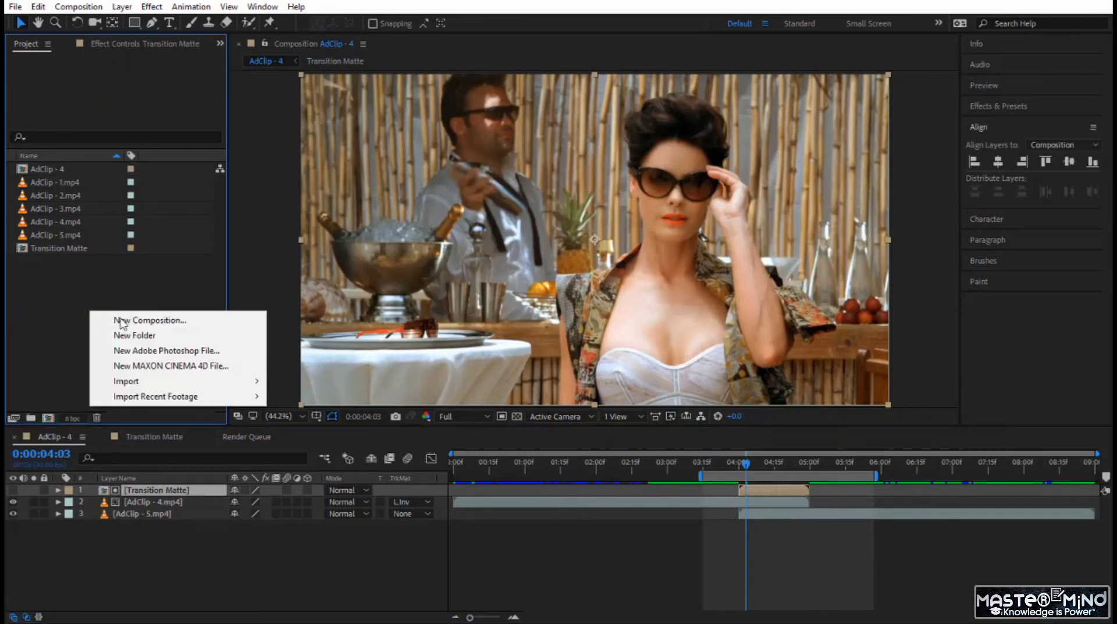
{"action": "left_click", "coordinate": [278, 381]}
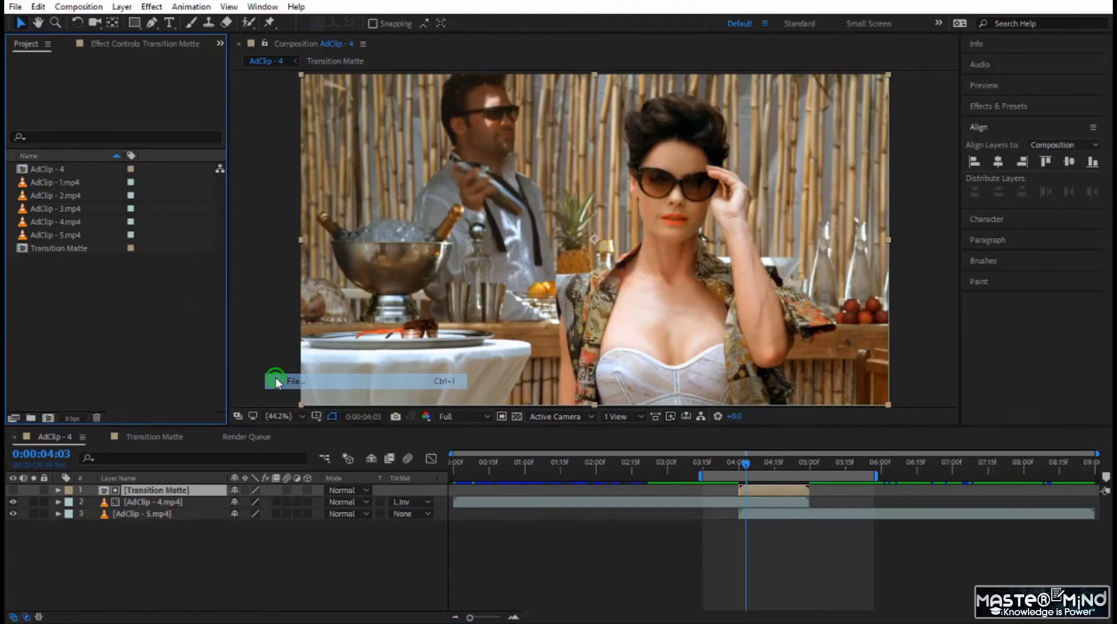
{"action": "left_click", "coordinate": [678, 152]}
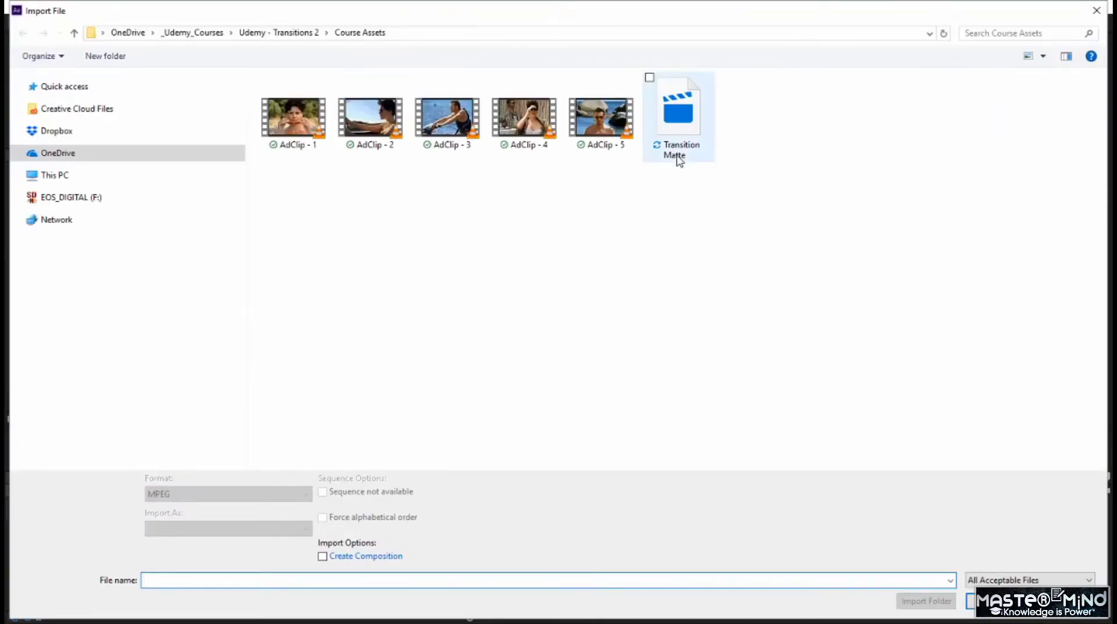
{"action": "left_click", "coordinate": [997, 601]}
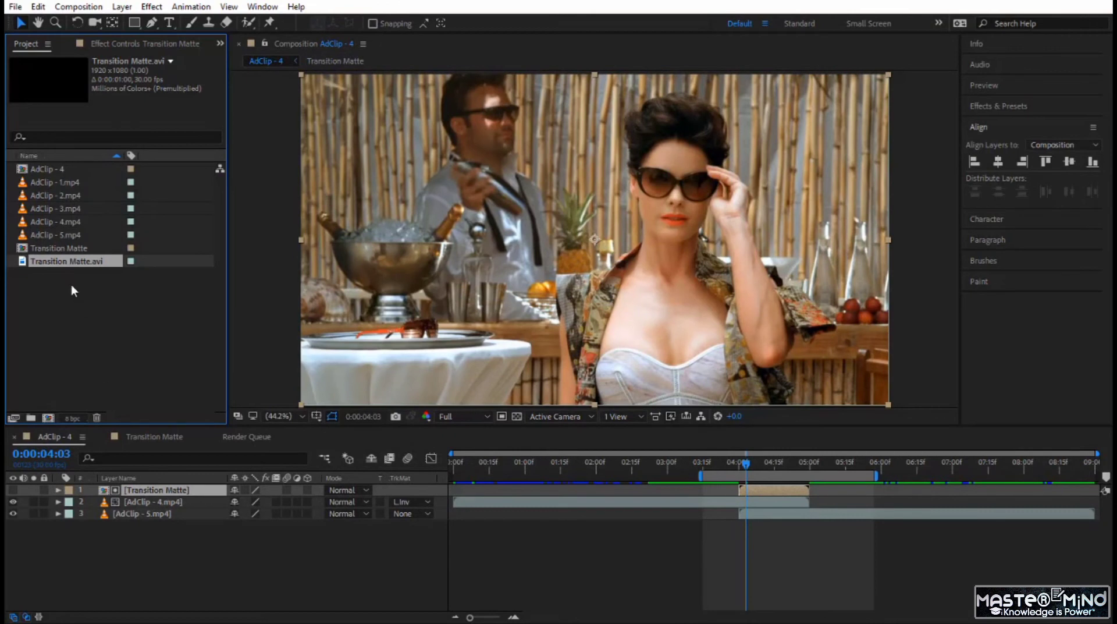
Step: Replace the source of the Transition Matte layer in the AdClip - 4 composition with the Transition Matte.avi footage
{"action": "left_click", "coordinate": [194, 554]}
{"action": "left_click", "coordinate": [169, 489]}
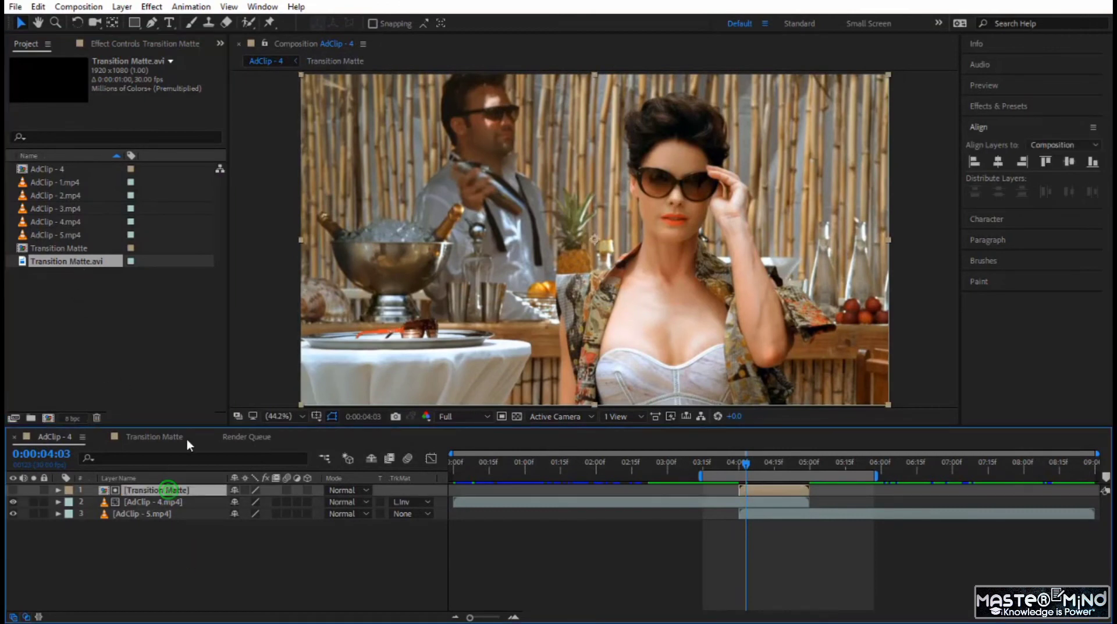
{"action": "left_click", "coordinate": [95, 266]}
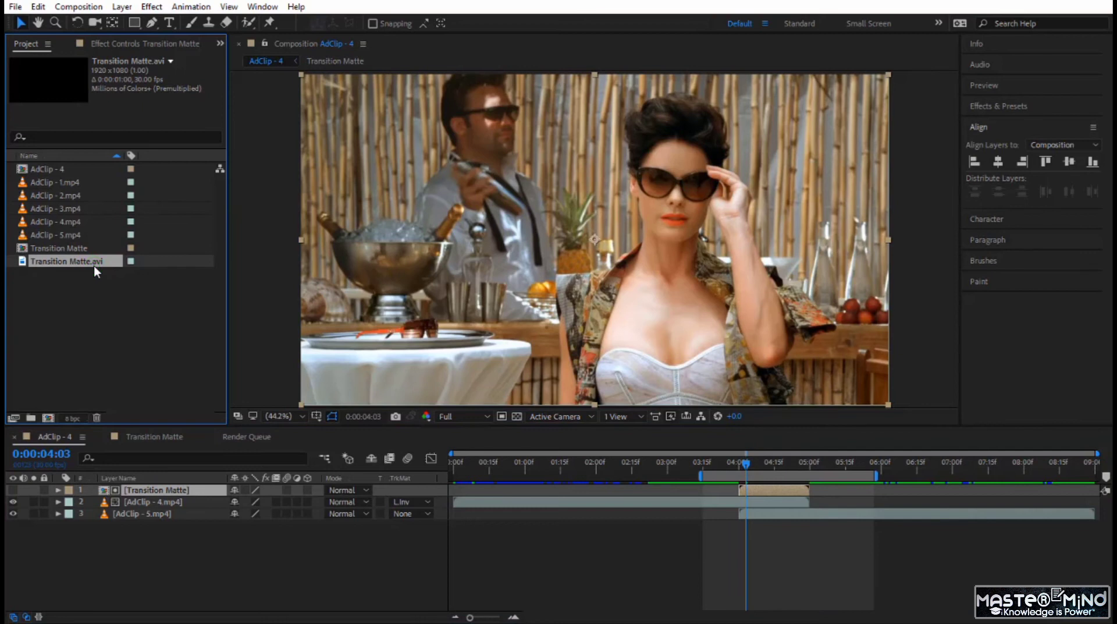
{"action": "left_click_drag", "start_coordinate": [93, 264], "coordinate": [168, 493]}
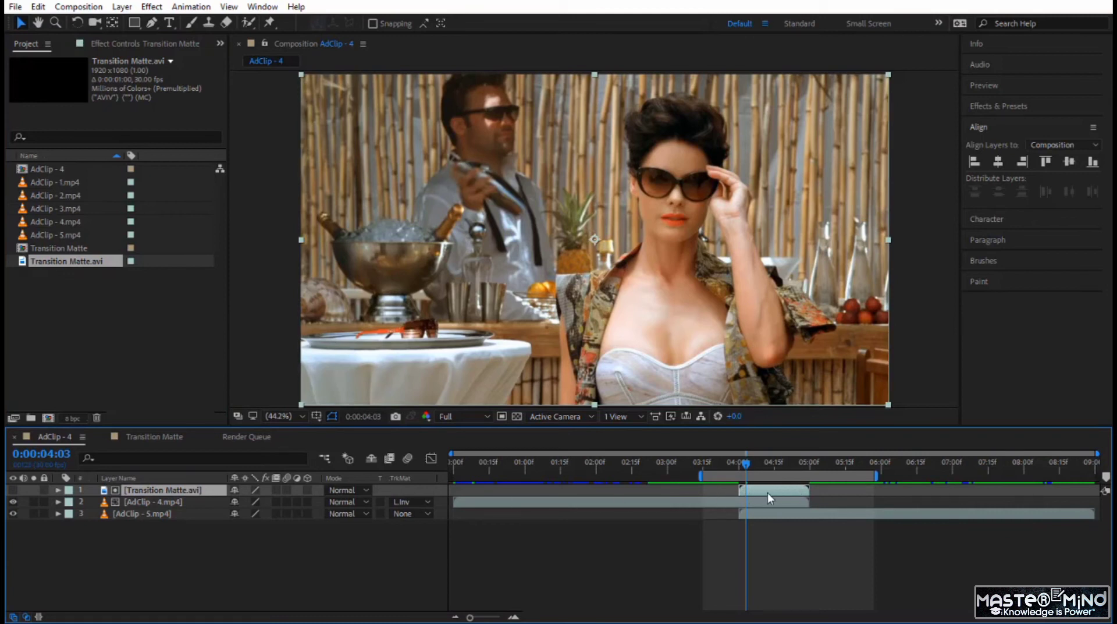
Step: Preview the AdClip - 4 composition from 0:00:03:27 to check the transition with the rendered matte
{"action": "left_click_drag", "start_coordinate": [745, 460], "coordinate": [731, 463]}
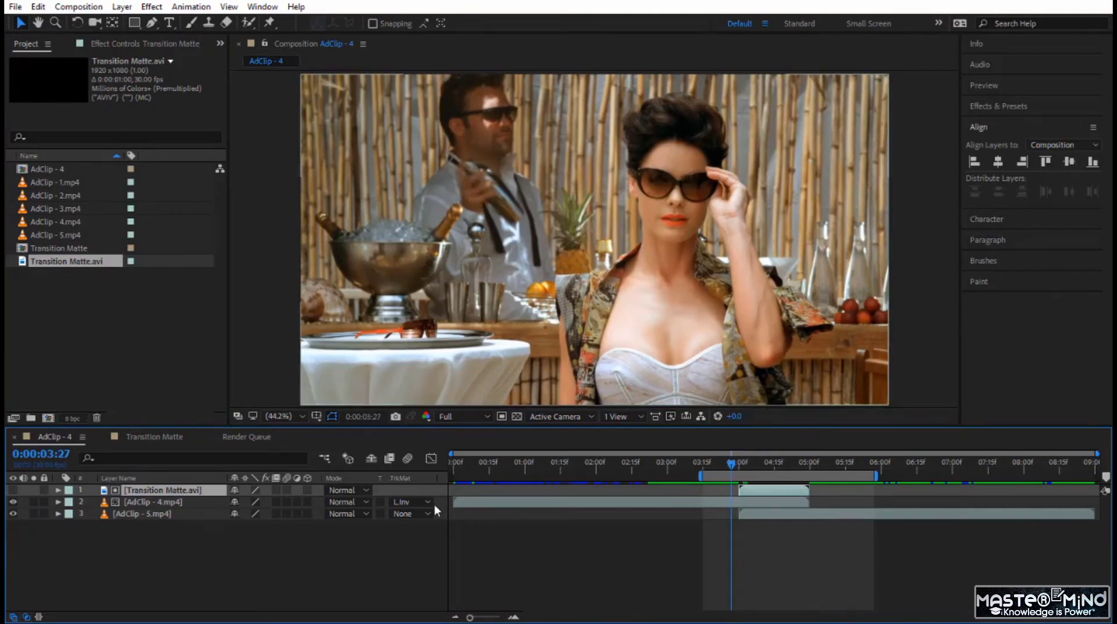
{"action": "key", "text": "space"}
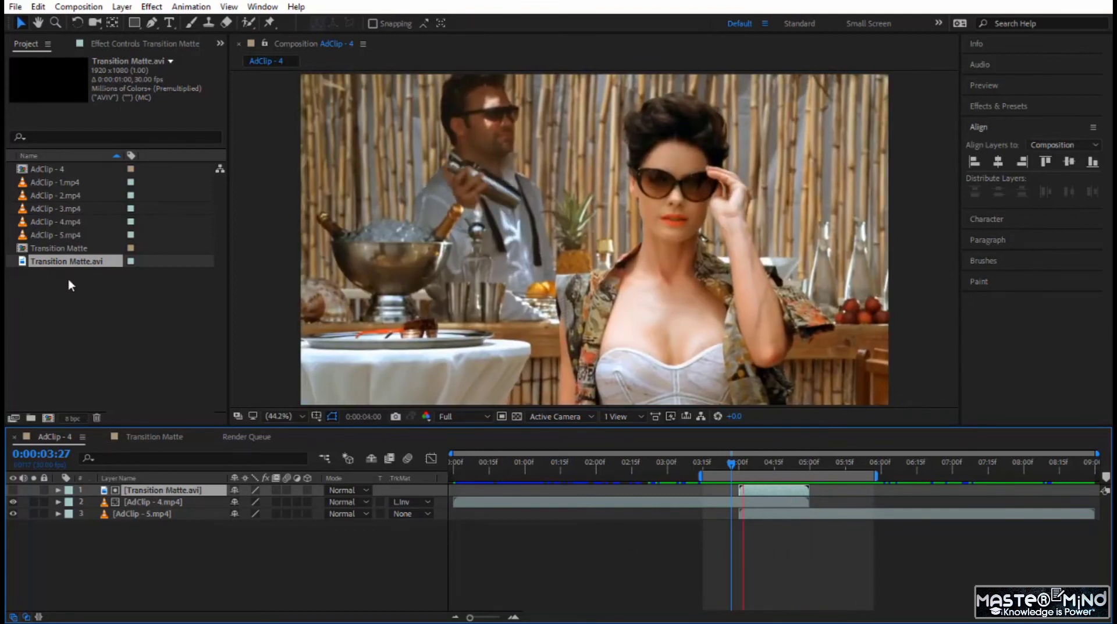
{"action": "key", "text": "space"}
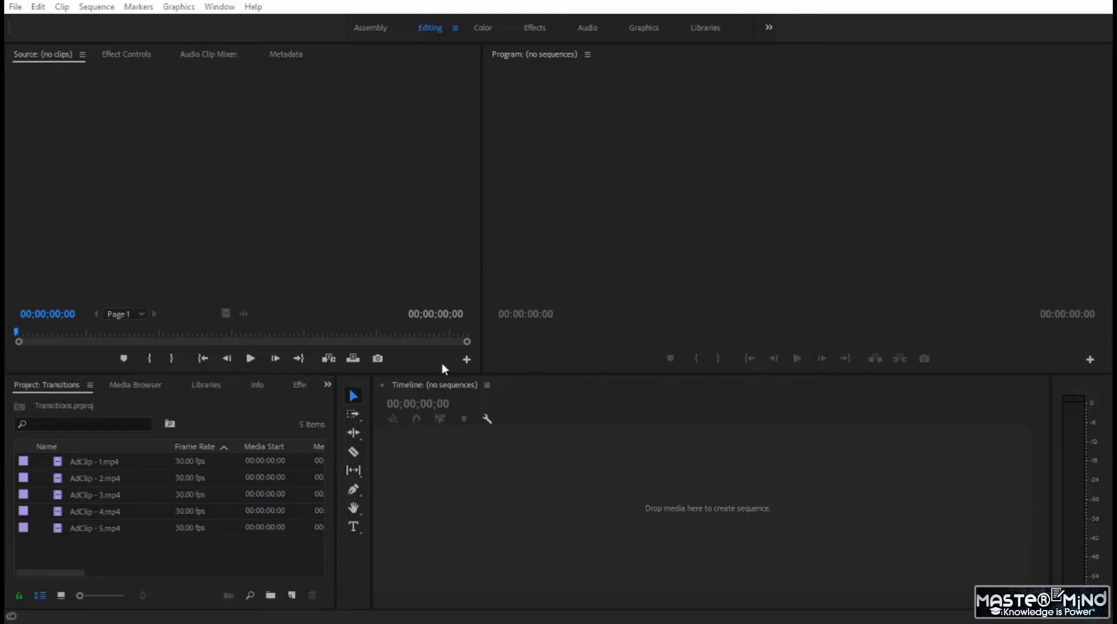
Step: Switch to Premiere Pro and import the Transition Matte video from the Course Assets folder into the Transitions project
{"action": "right_click", "coordinate": [114, 551]}
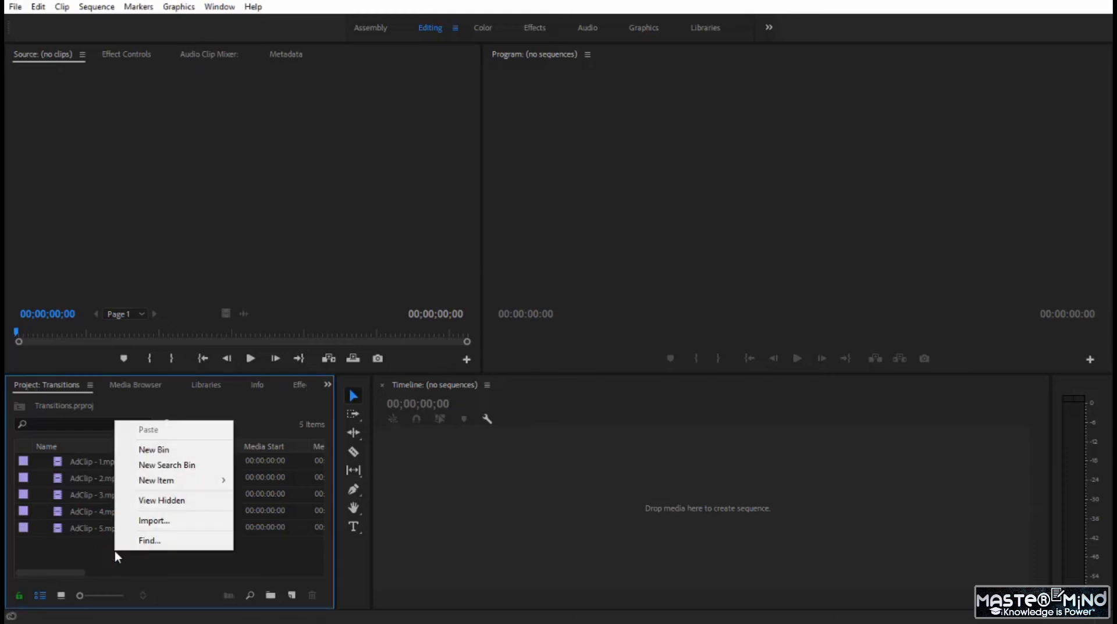
{"action": "left_click", "coordinate": [180, 521]}
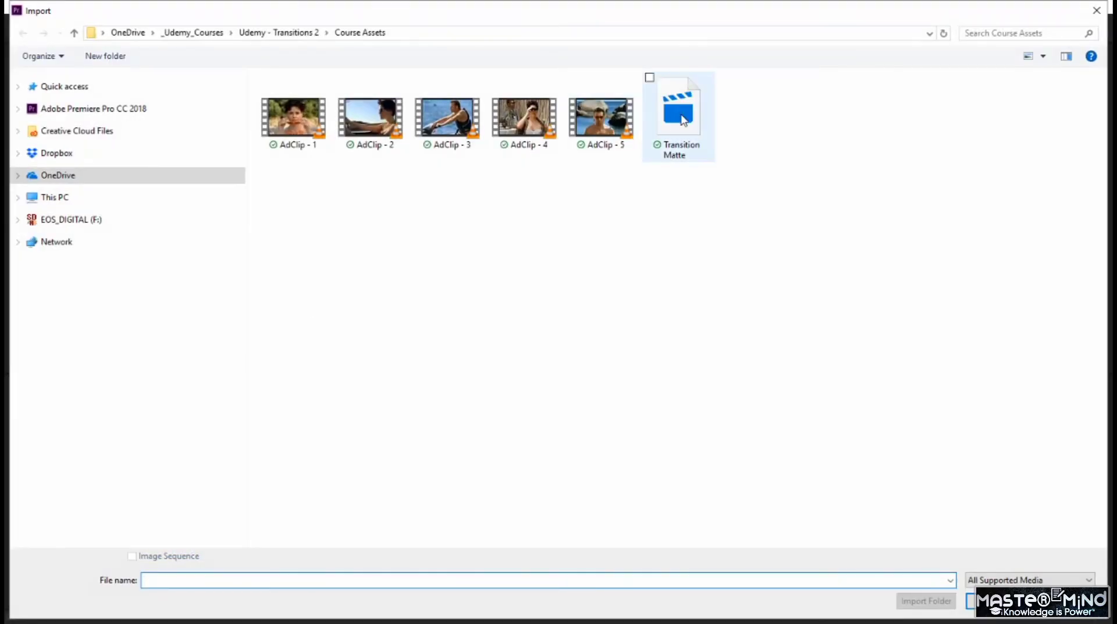
{"action": "left_click", "coordinate": [681, 122]}
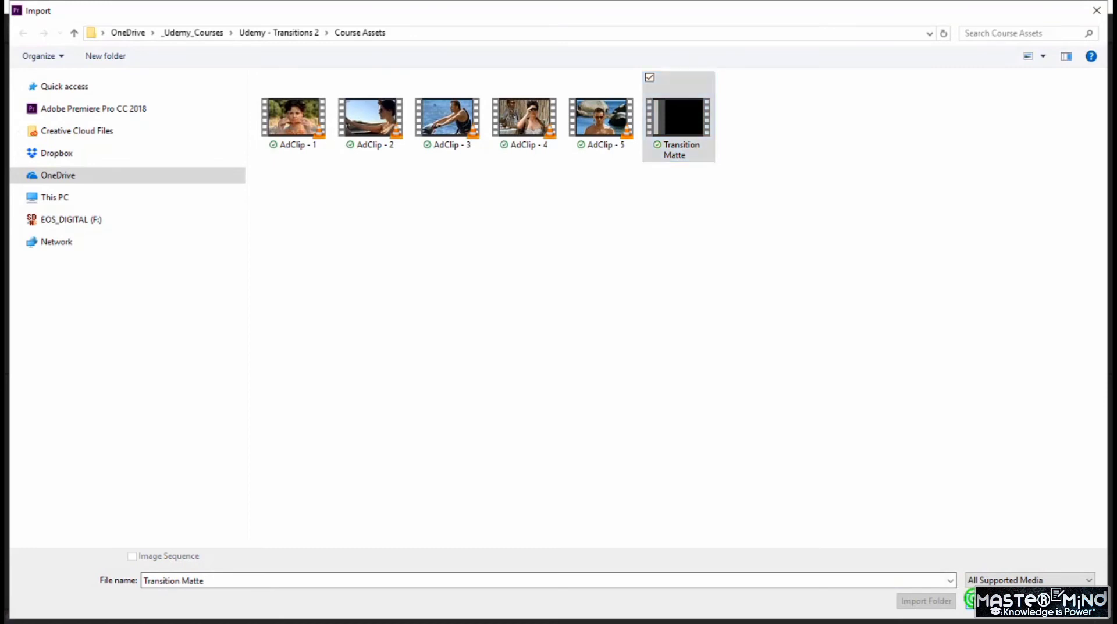
{"action": "left_click", "coordinate": [970, 600]}
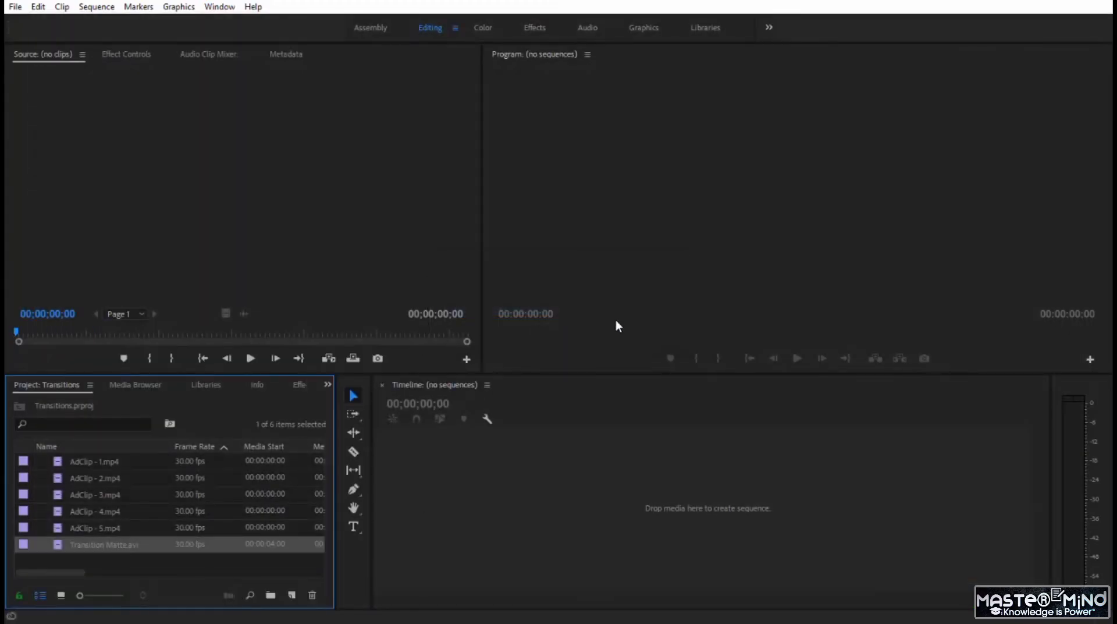
Step: Create a new sequence from the AdClip - 4.mp4 and AdClip - 5.mp4 clips
{"action": "left_click", "coordinate": [125, 515]}
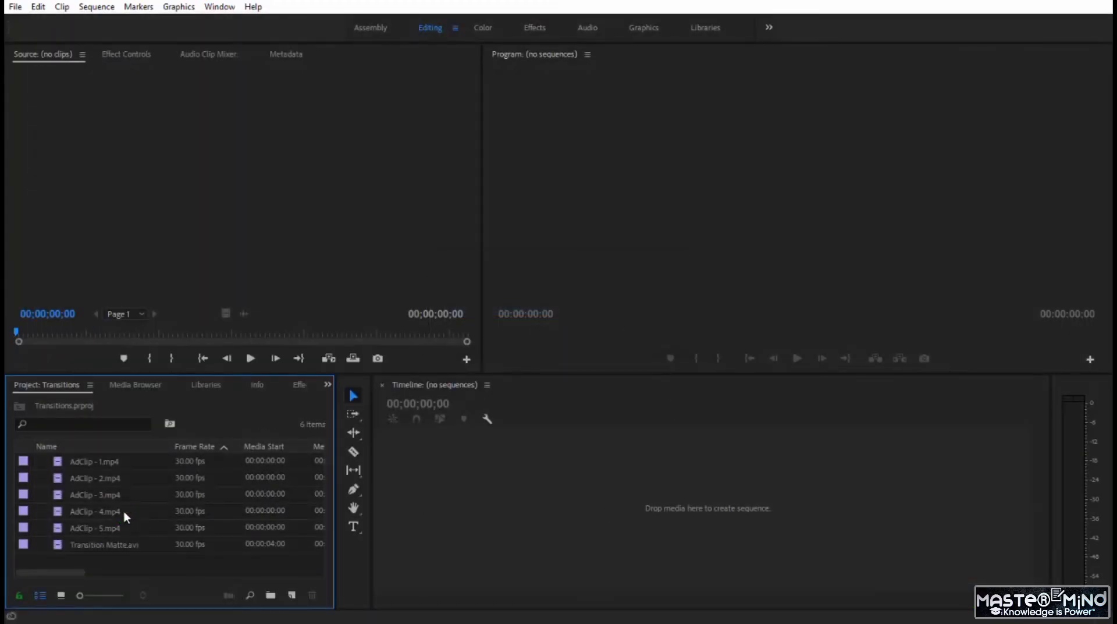
{"action": "left_click", "coordinate": [107, 514]}
{"action": "left_click", "coordinate": [97, 527], "text": "ctrl"}
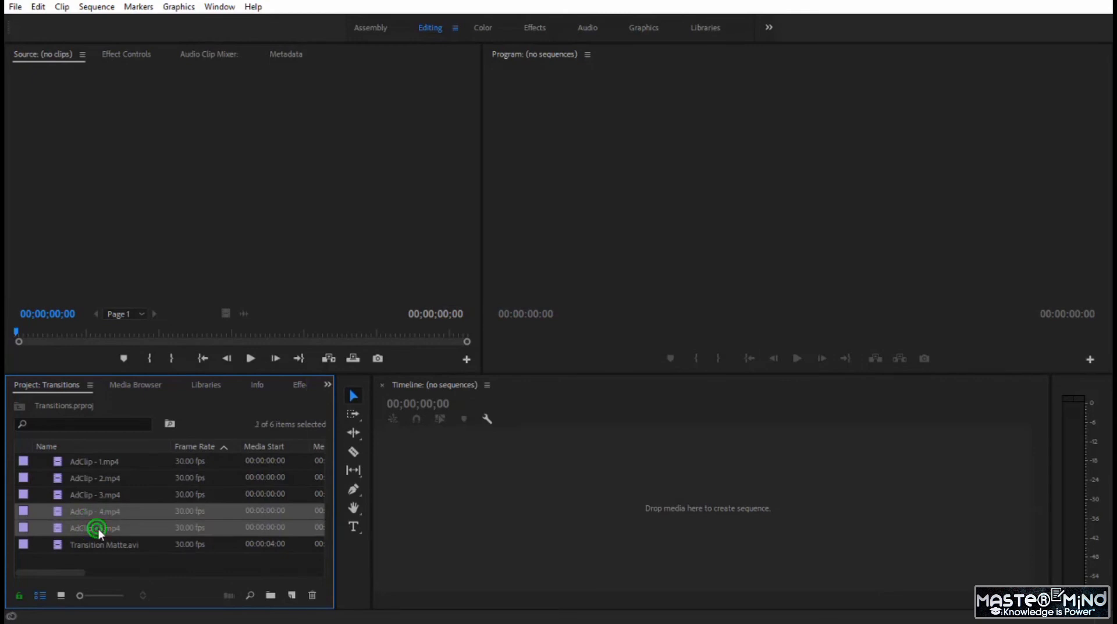
{"action": "left_click_drag", "start_coordinate": [120, 513], "coordinate": [418, 497]}
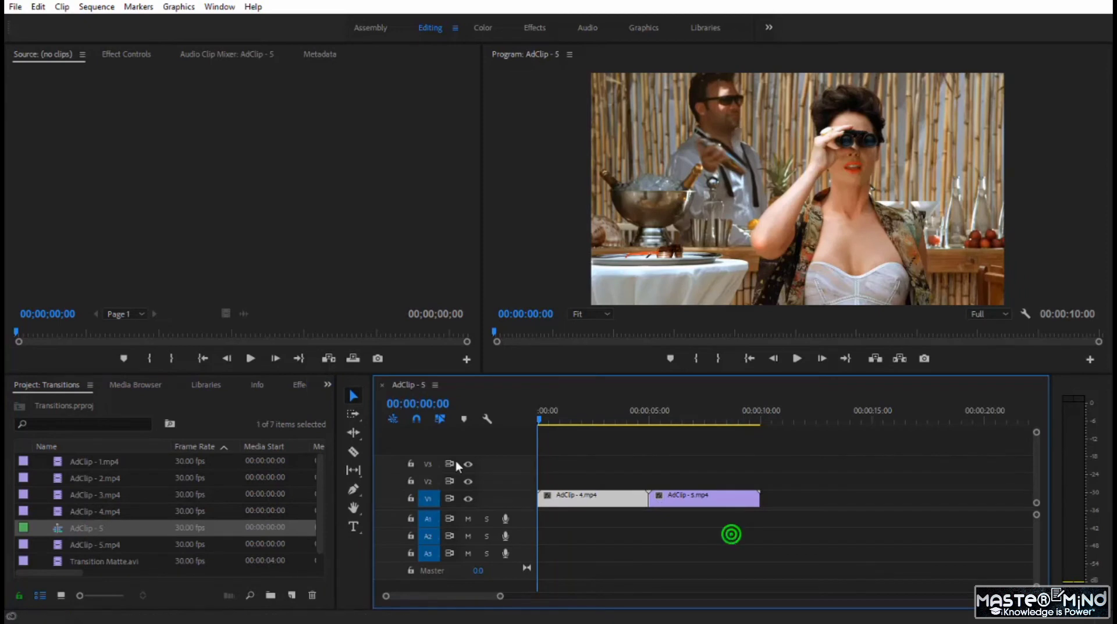
Step: Move AdClip - 4.mp4 up to track V2 and shift AdClip - 5.mp4 on V1 to start at 00:00:04:00
{"action": "left_click_drag", "start_coordinate": [540, 418], "coordinate": [507, 477]}
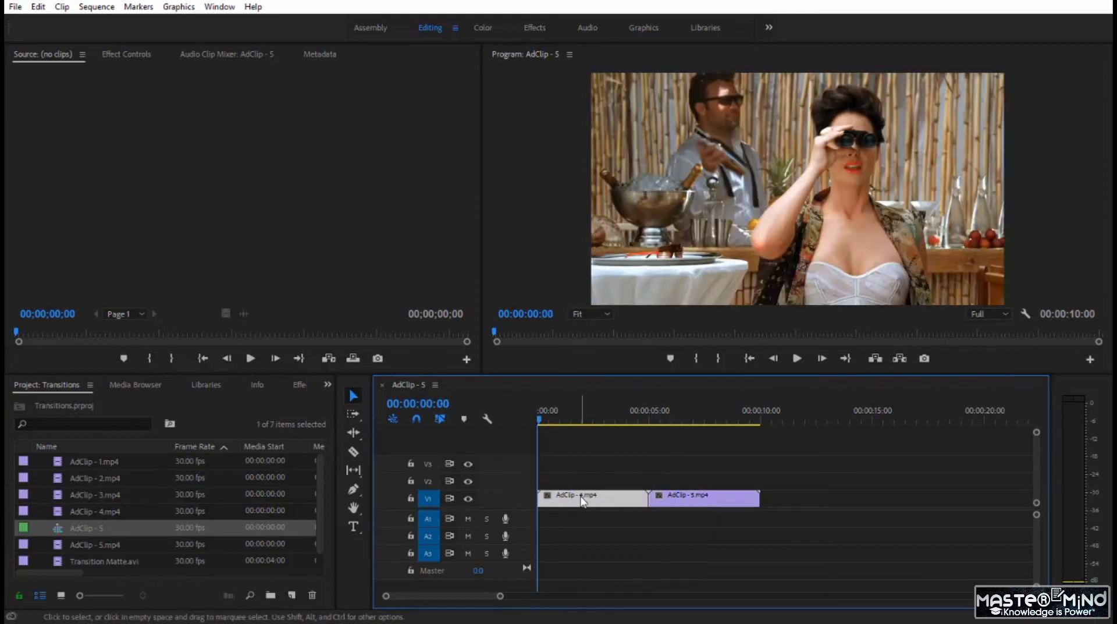
{"action": "left_click_drag", "start_coordinate": [582, 500], "coordinate": [583, 490]}
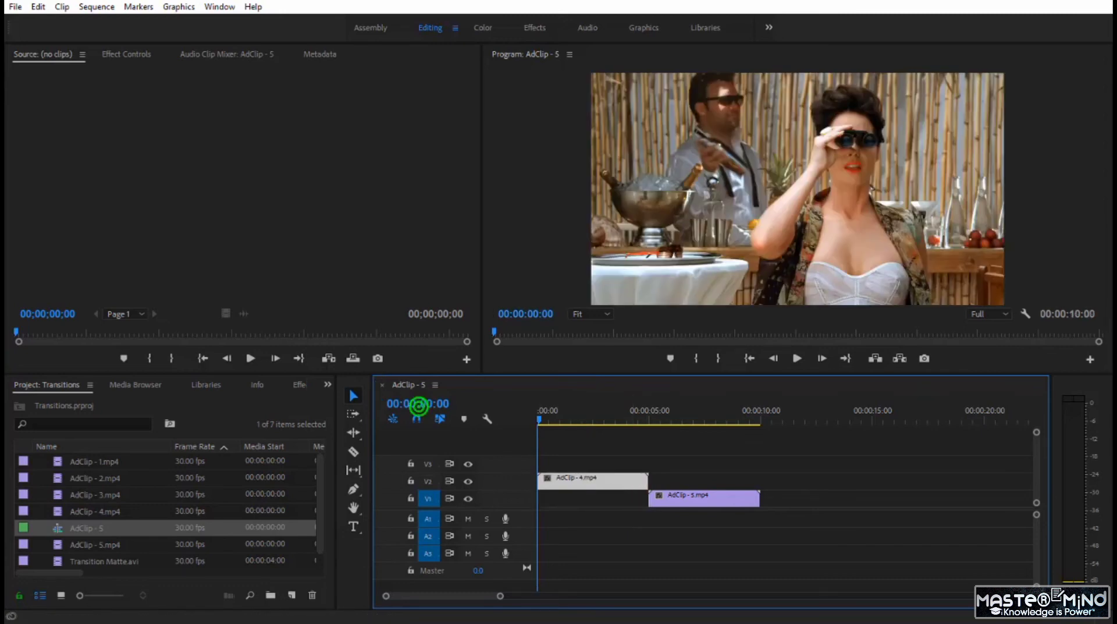
{"action": "left_click", "coordinate": [418, 404]}
{"action": "type", "text": "400"}
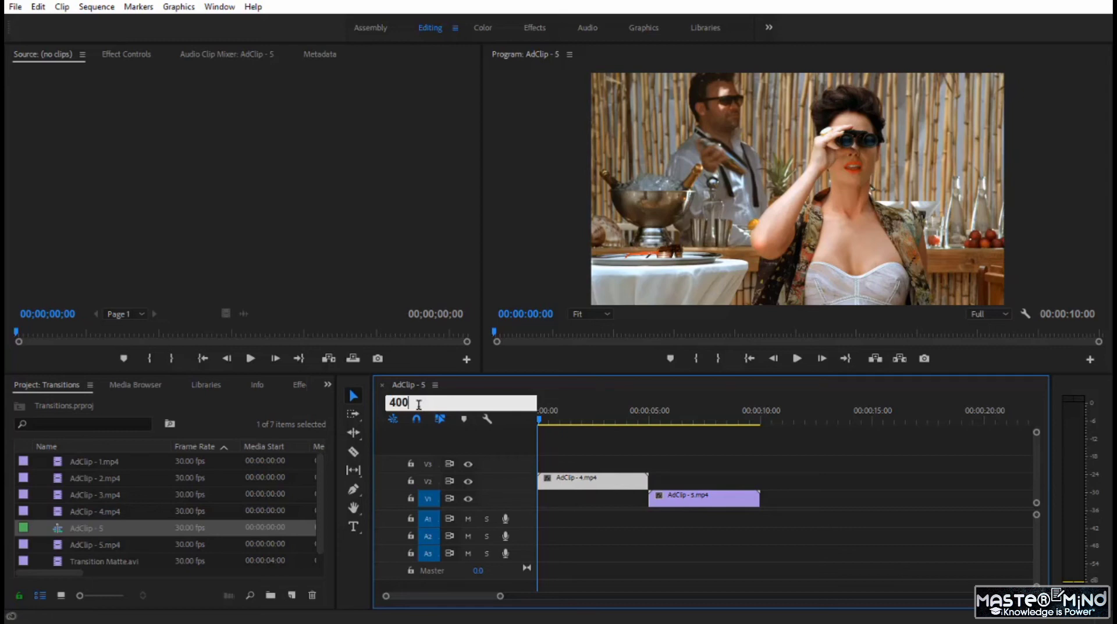
{"action": "key", "text": "Return"}
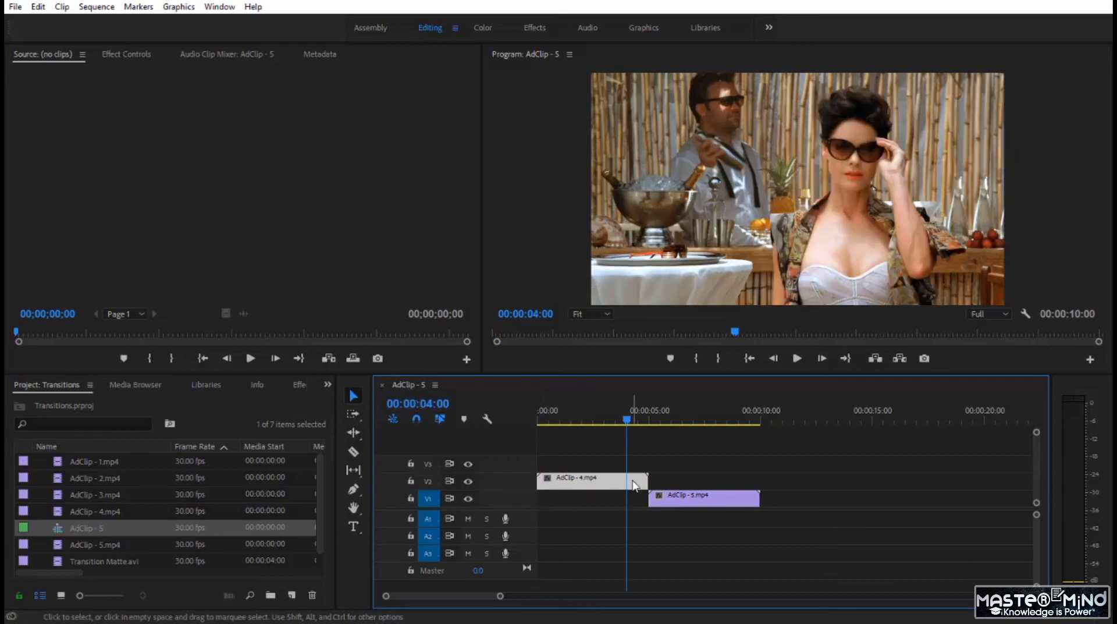
{"action": "left_click", "coordinate": [677, 505]}
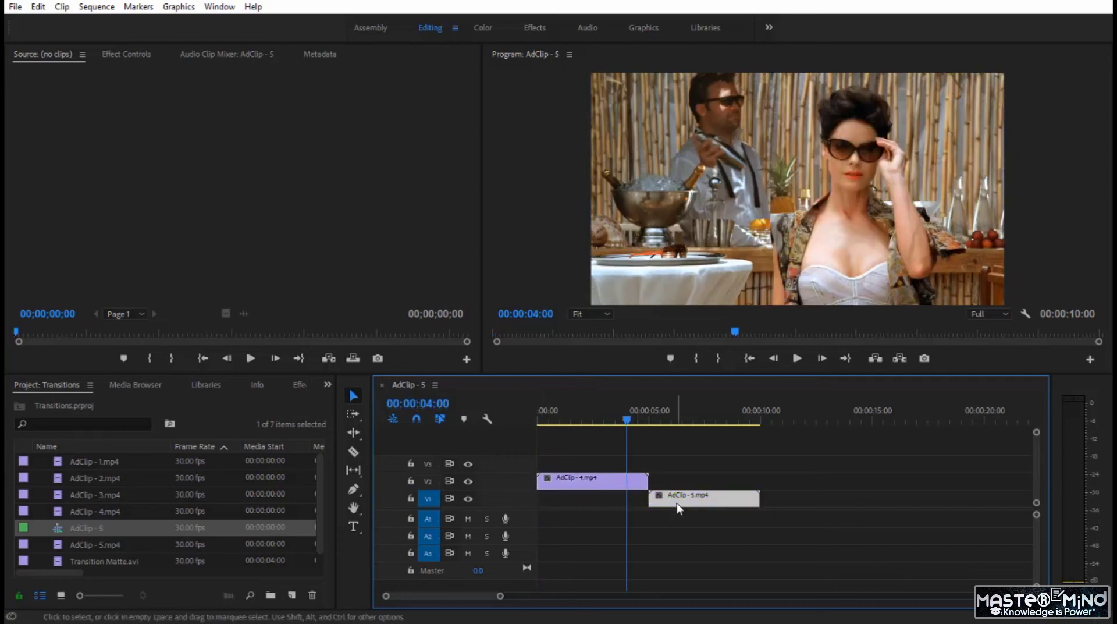
{"action": "left_click_drag", "start_coordinate": [672, 502], "coordinate": [652, 501]}
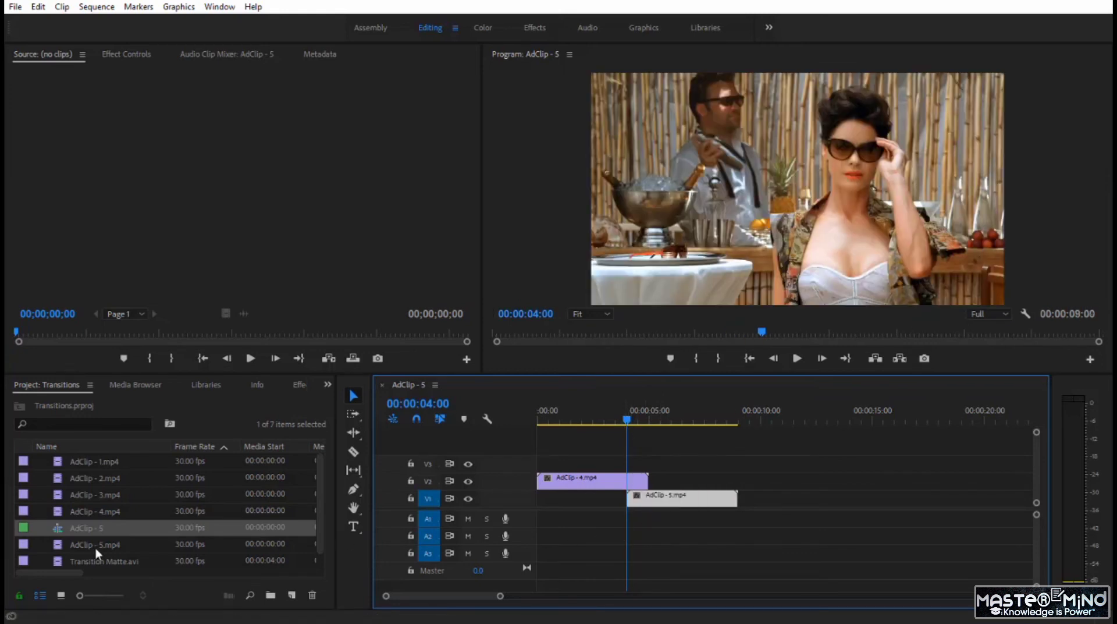
Step: Place Transition Matte.avi on track V3 starting at 00:00:04:00 and show the overlap at 00:00:04:20 with AdClip - 4.mp4 selected
{"action": "left_click", "coordinate": [114, 563]}
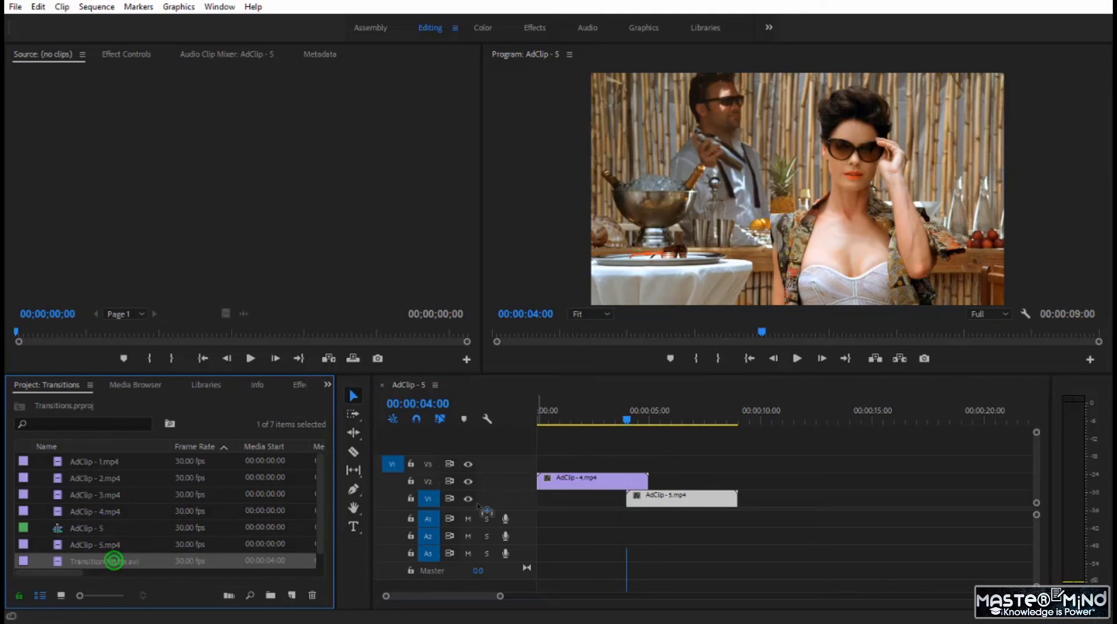
{"action": "left_click_drag", "start_coordinate": [114, 563], "coordinate": [634, 465]}
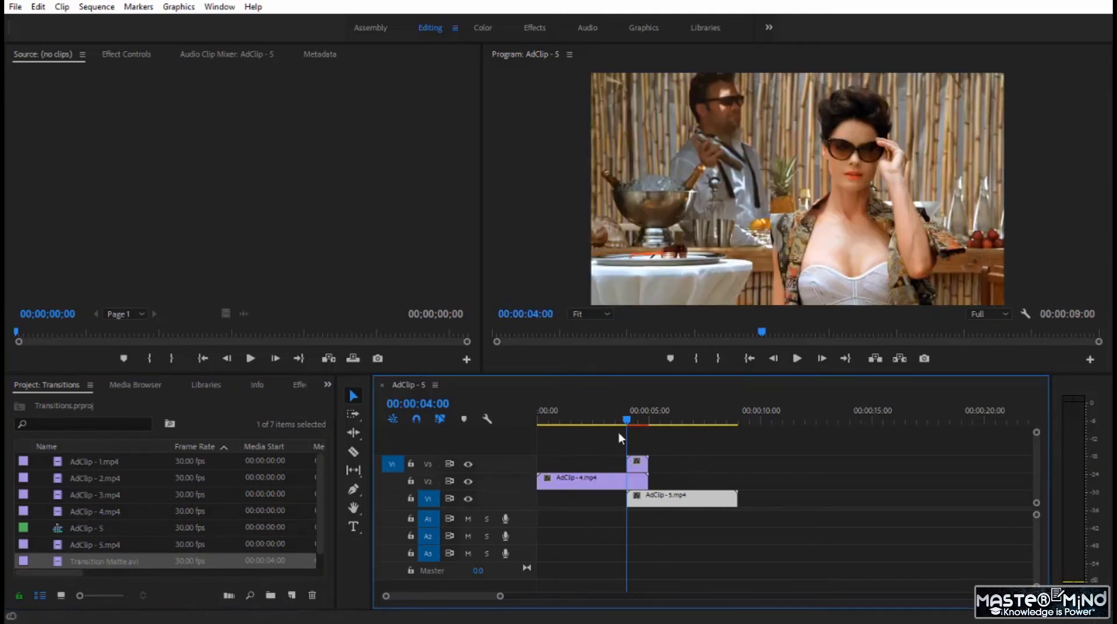
{"action": "left_click", "coordinate": [640, 481]}
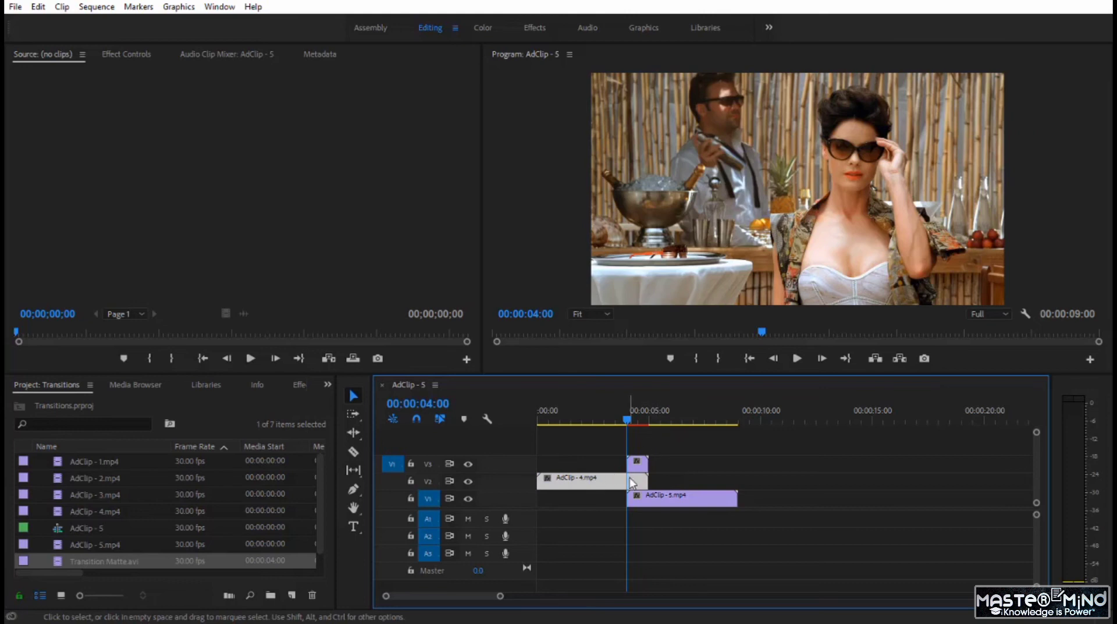
{"action": "left_click", "coordinate": [640, 465]}
{"action": "left_click", "coordinate": [598, 478]}
{"action": "left_click_drag", "start_coordinate": [629, 420], "coordinate": [644, 424]}
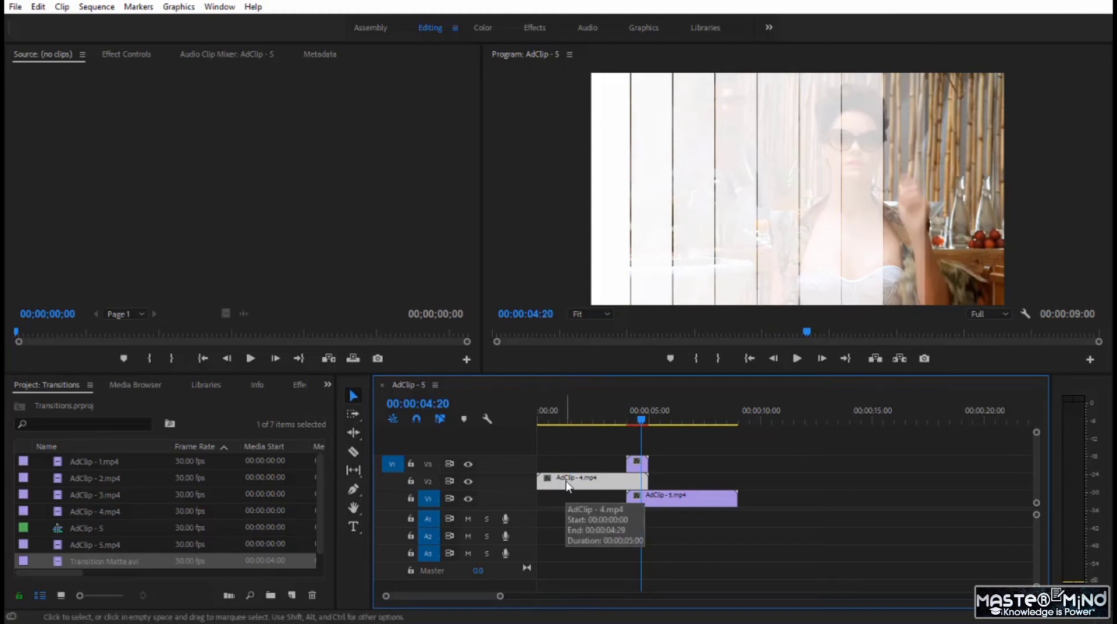
Step: Apply the Track Matte Key effect to AdClip - 4.mp4 on track V2
{"action": "left_click", "coordinate": [298, 385]}
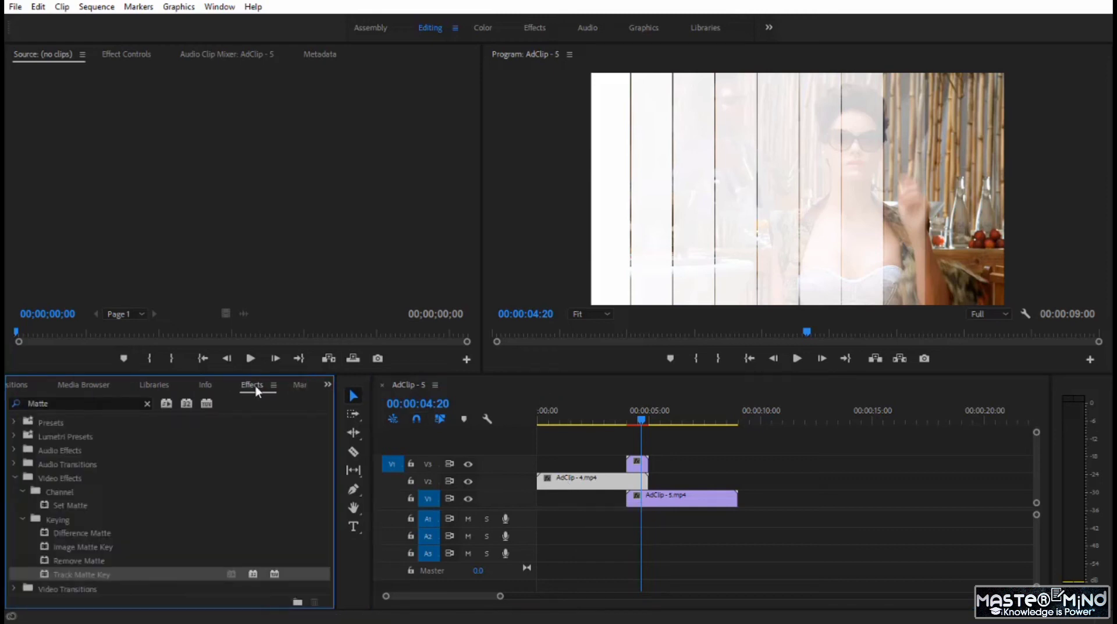
{"action": "double_click", "coordinate": [56, 402]}
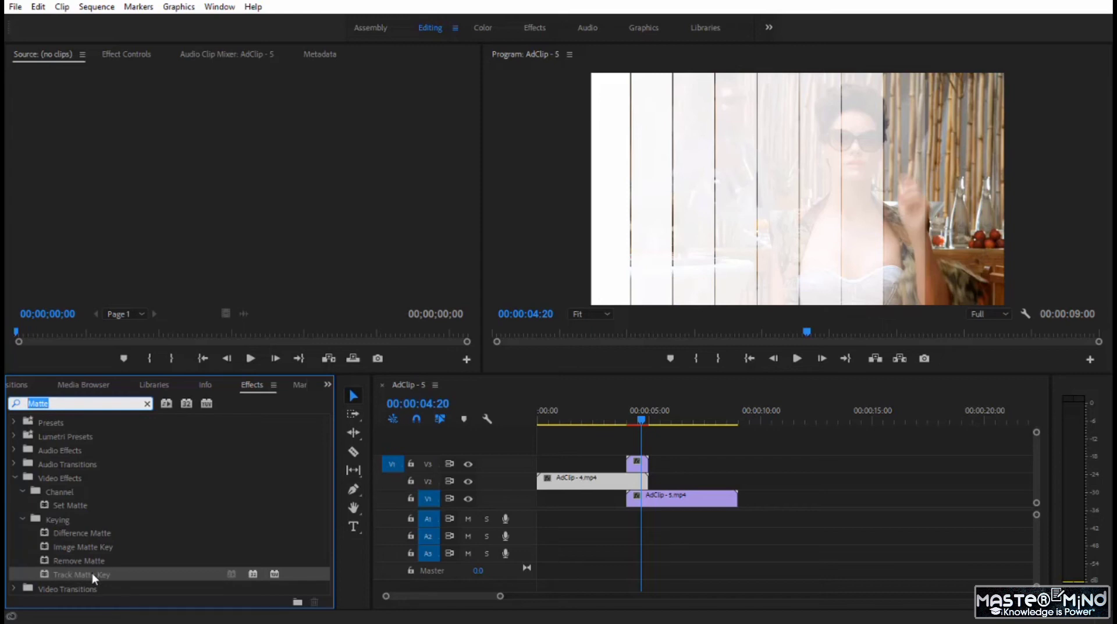
{"action": "left_click_drag", "start_coordinate": [92, 574], "coordinate": [579, 485]}
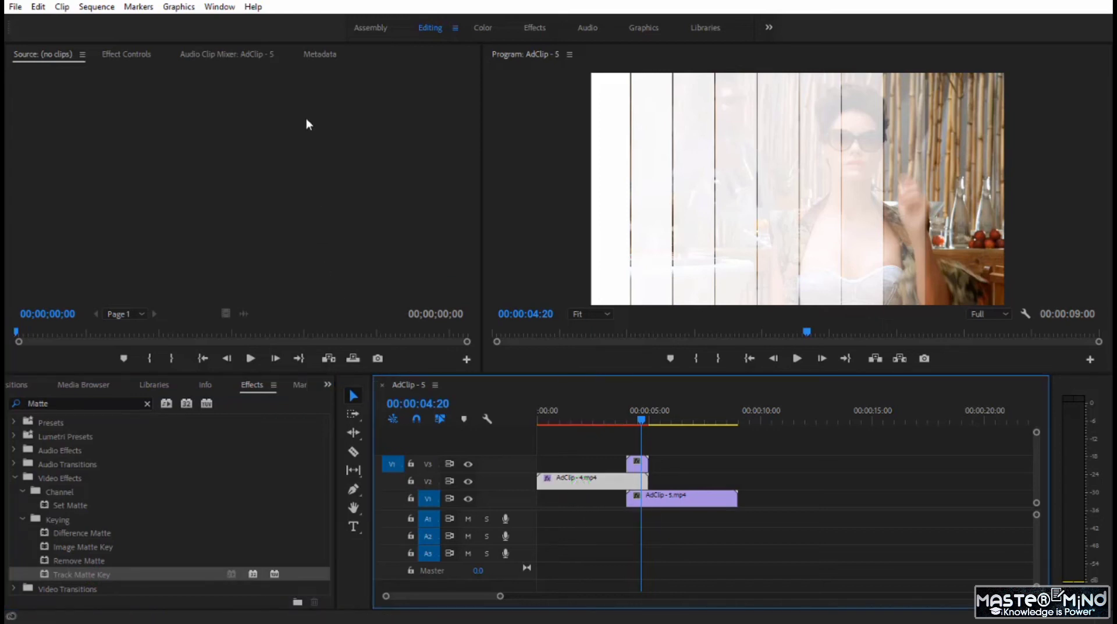
Step: Set AdClip - 4.mp4's Track Matte Key to use Video 3 as the matte, composite using Matte Luma, and enable Reverse
{"action": "left_click", "coordinate": [143, 57]}
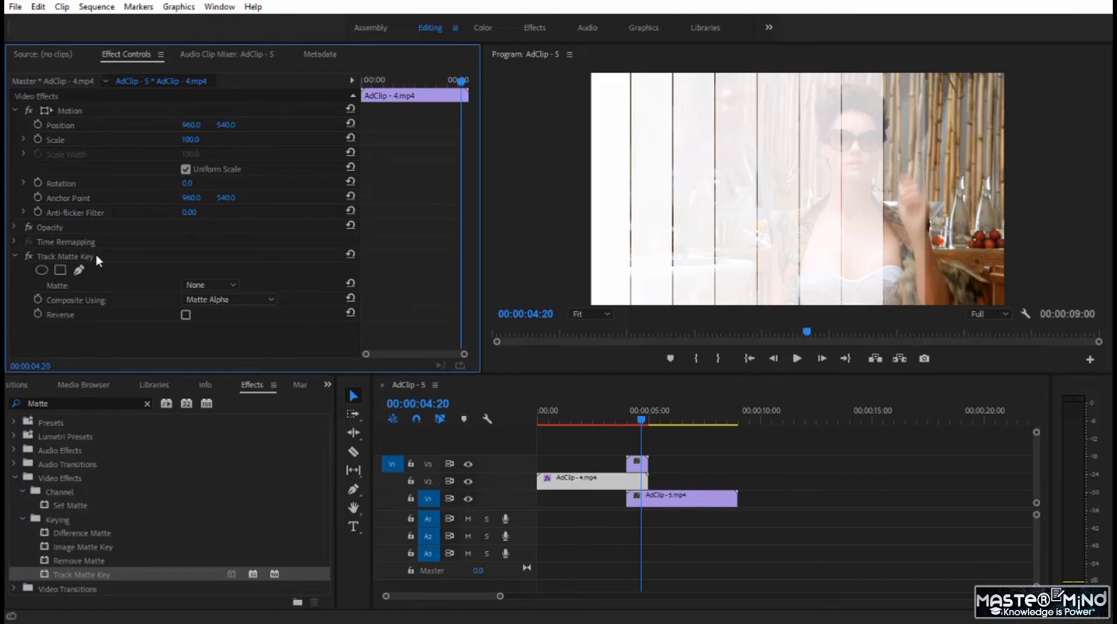
{"action": "left_click", "coordinate": [195, 285]}
{"action": "left_click", "coordinate": [236, 319]}
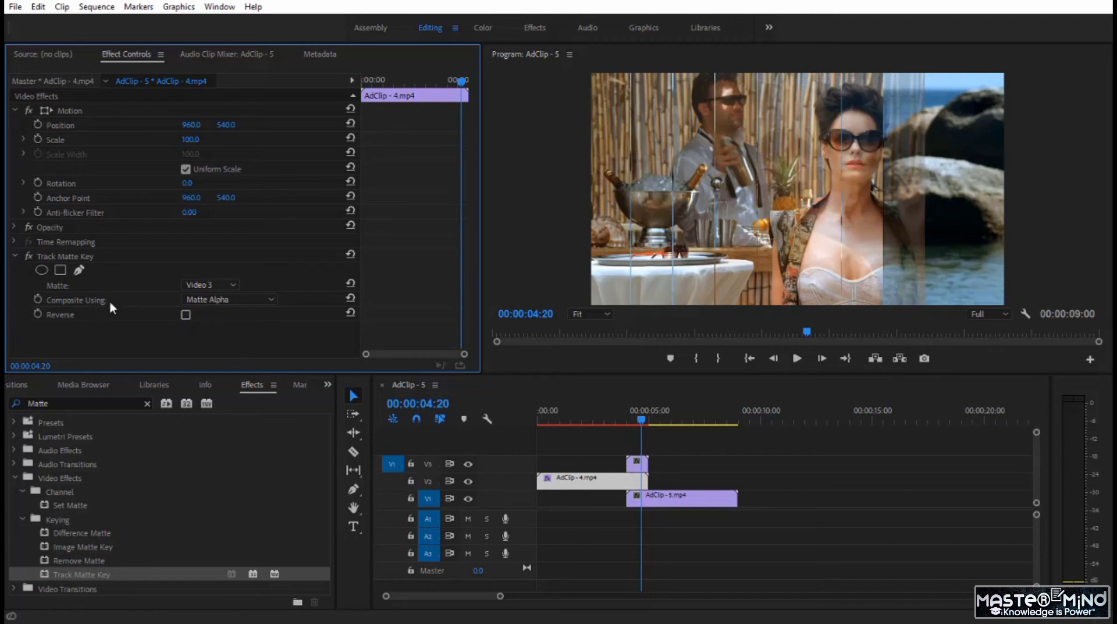
{"action": "left_click", "coordinate": [211, 302]}
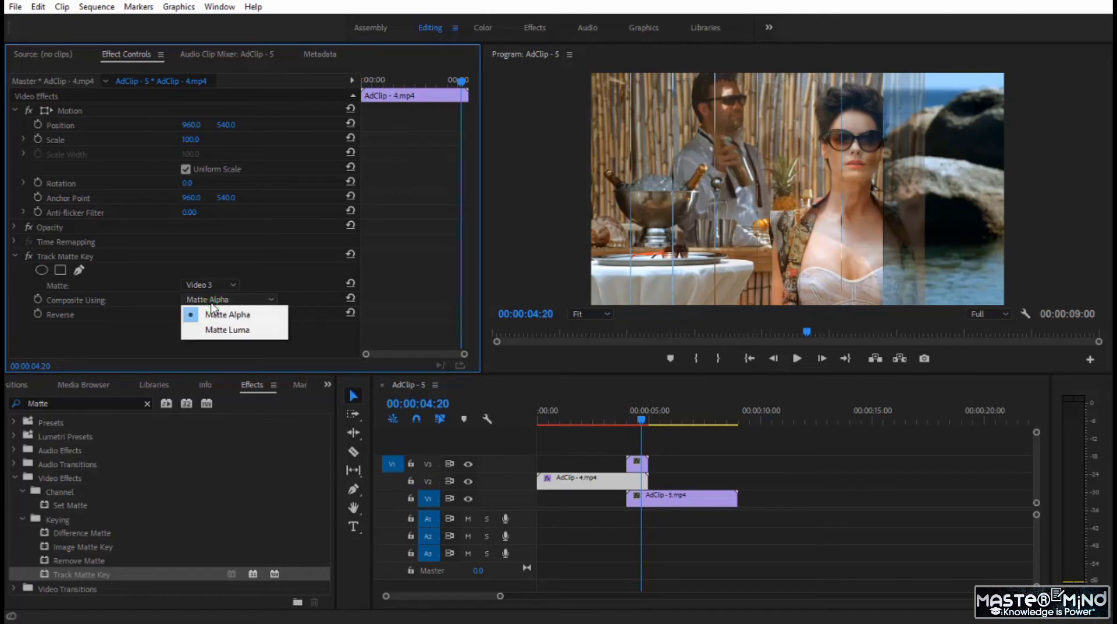
{"action": "left_click", "coordinate": [214, 331]}
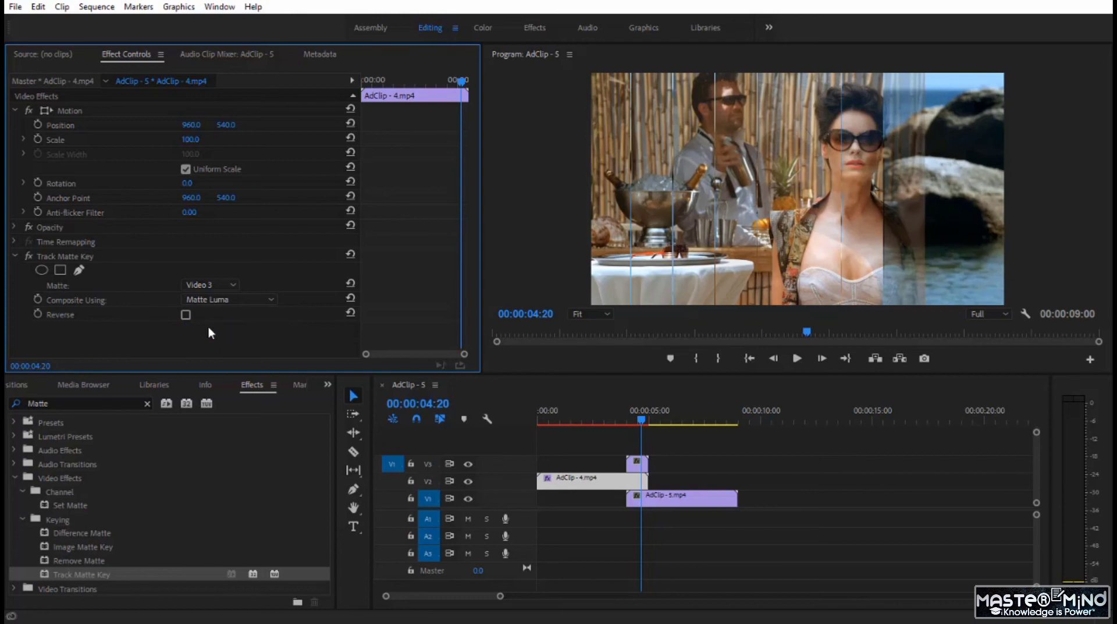
{"action": "left_click", "coordinate": [186, 315]}
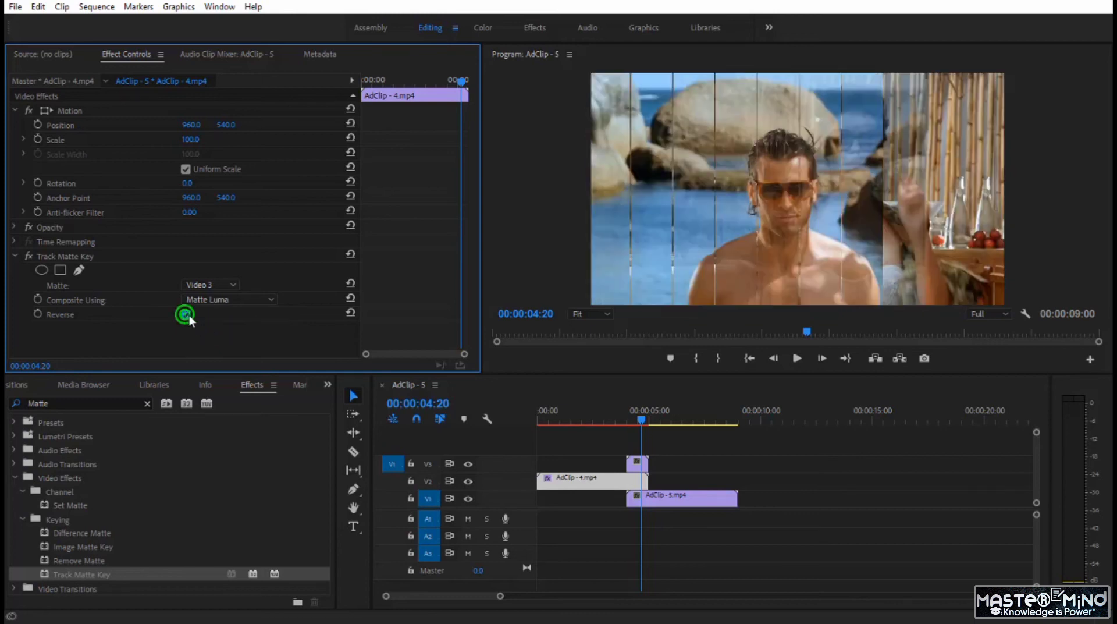
{"action": "left_click", "coordinate": [314, 336]}
{"action": "left_click", "coordinate": [211, 301]}
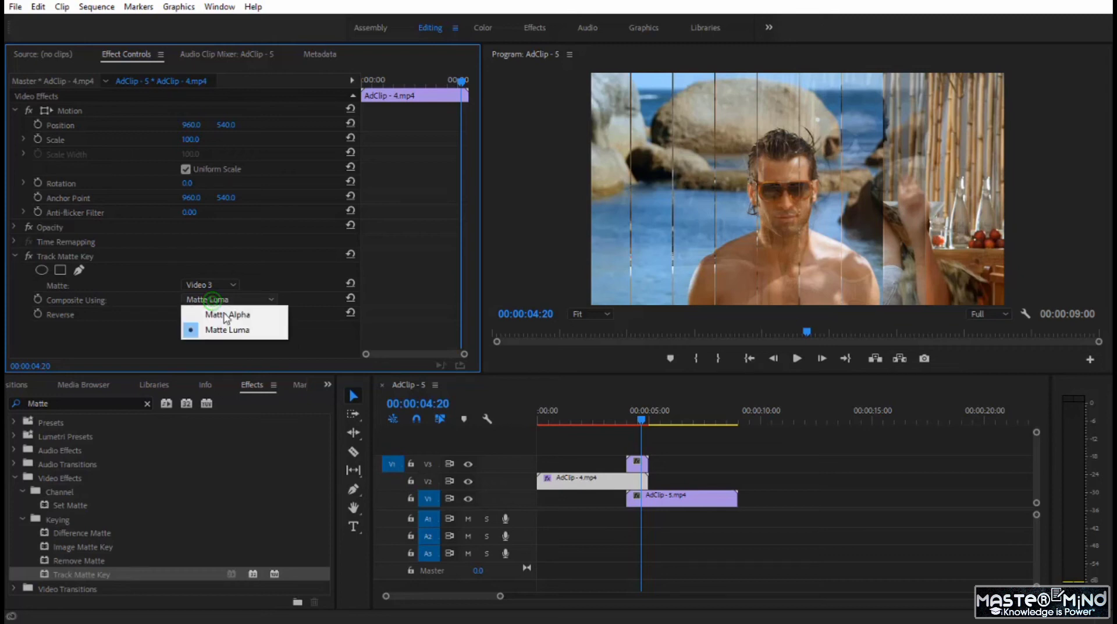
{"action": "left_click", "coordinate": [329, 330]}
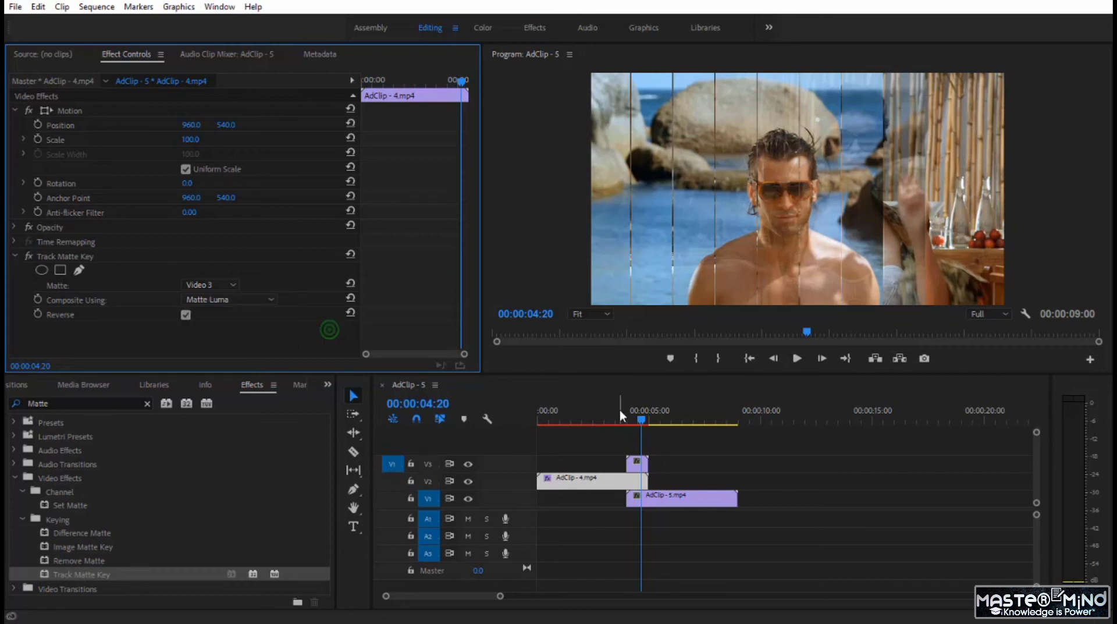
Step: Play back the matte transition from AdClip - 4.mp4 to AdClip - 5.mp4 in the sequence several times
{"action": "left_click_drag", "start_coordinate": [641, 423], "coordinate": [598, 435]}
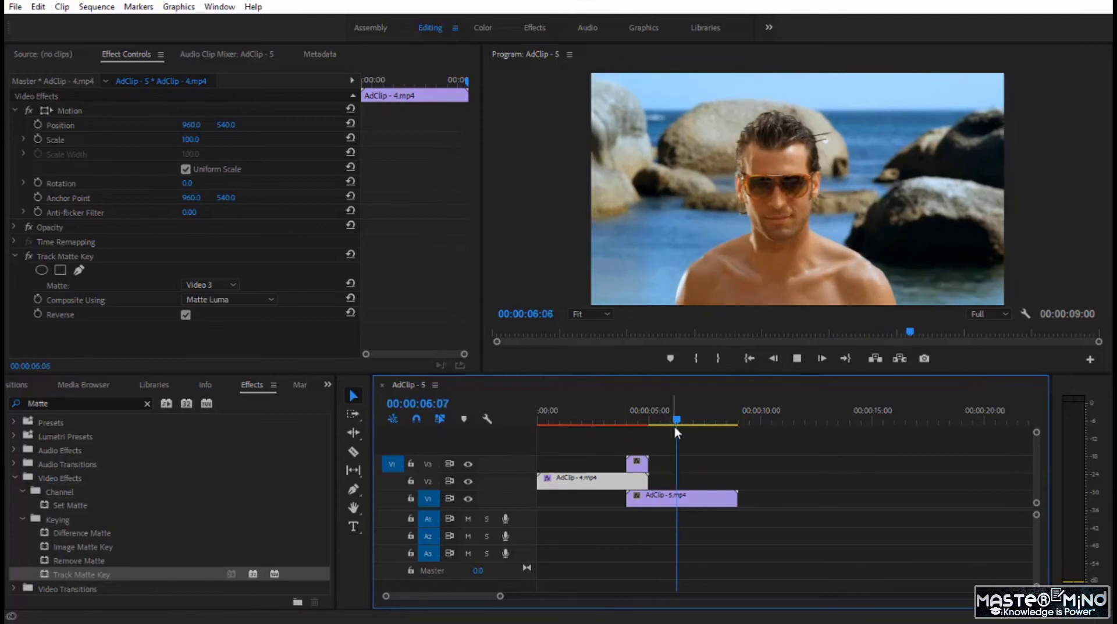
{"action": "left_click_drag", "start_coordinate": [683, 420], "coordinate": [638, 434]}
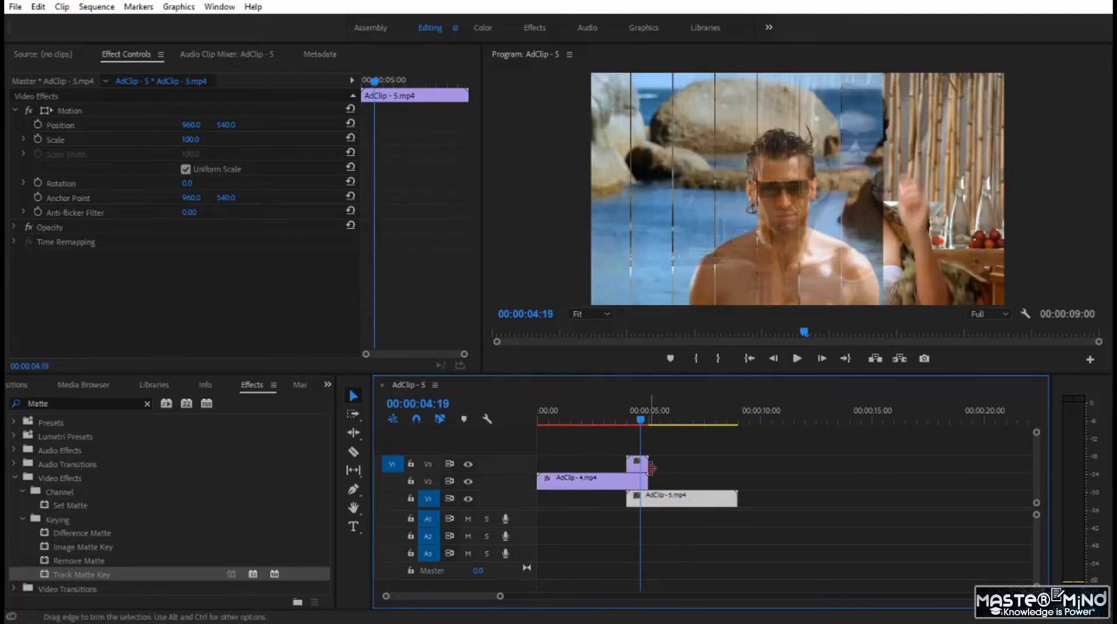
{"action": "left_click_drag", "start_coordinate": [646, 425], "coordinate": [512, 446]}
{"action": "key", "text": "space"}
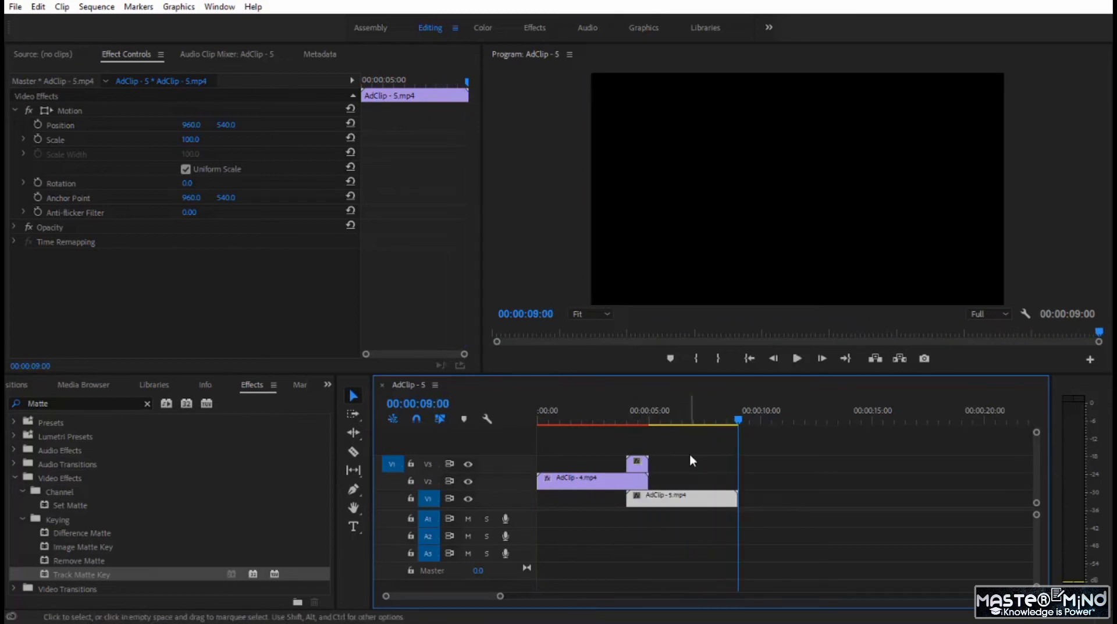
{"action": "left_click", "coordinate": [638, 465]}
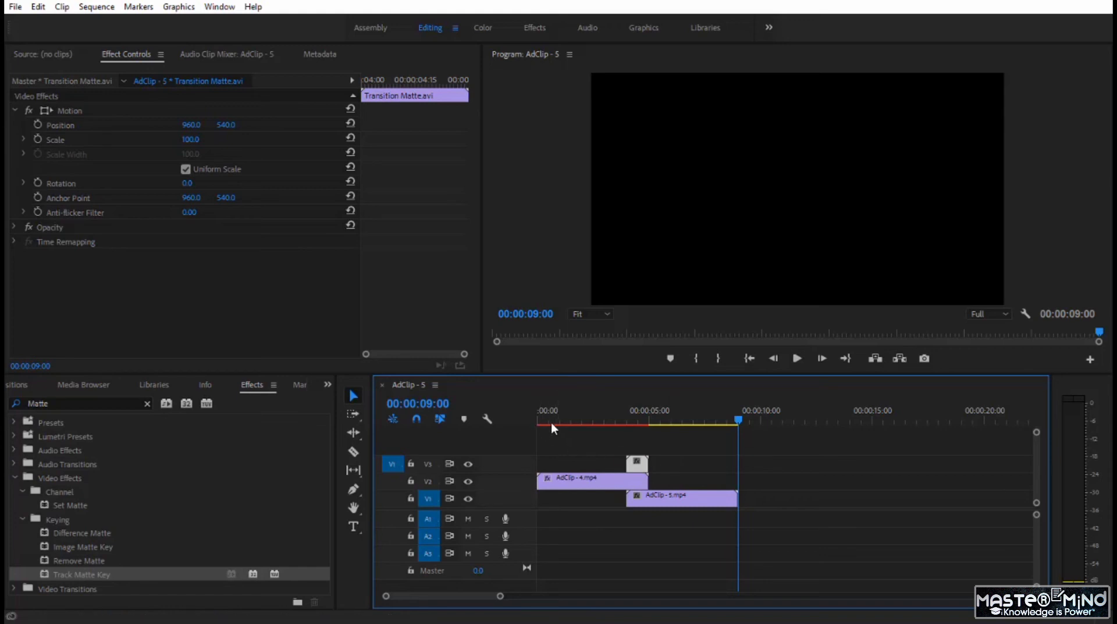
{"action": "left_click", "coordinate": [603, 419]}
{"action": "key", "text": "space"}
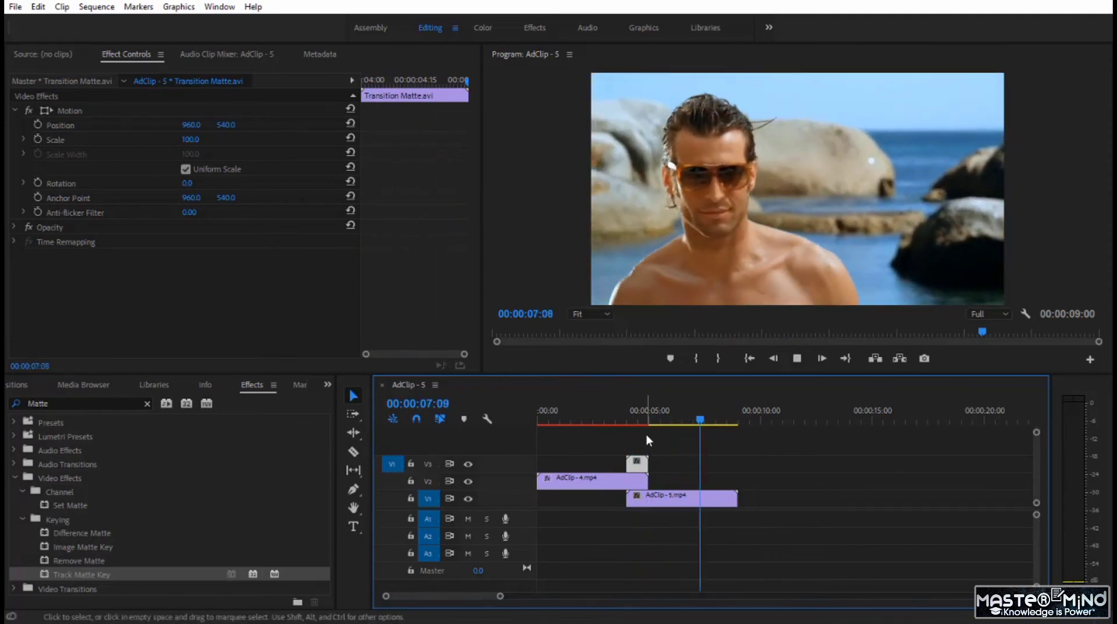
{"action": "left_click_drag", "start_coordinate": [718, 418], "coordinate": [588, 439]}
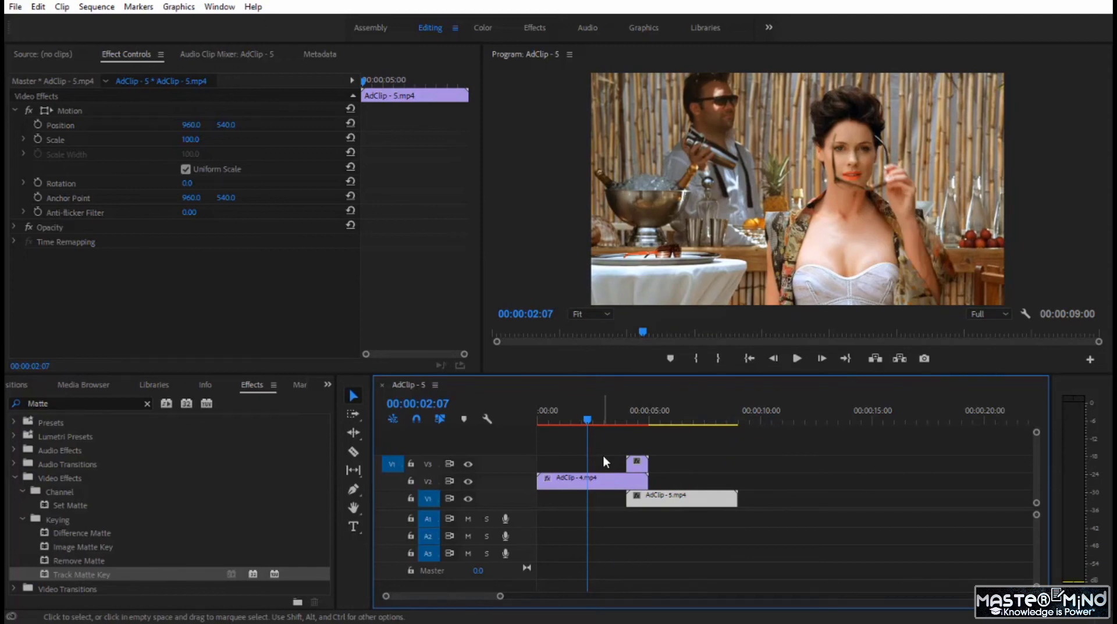
{"action": "key", "text": "space"}
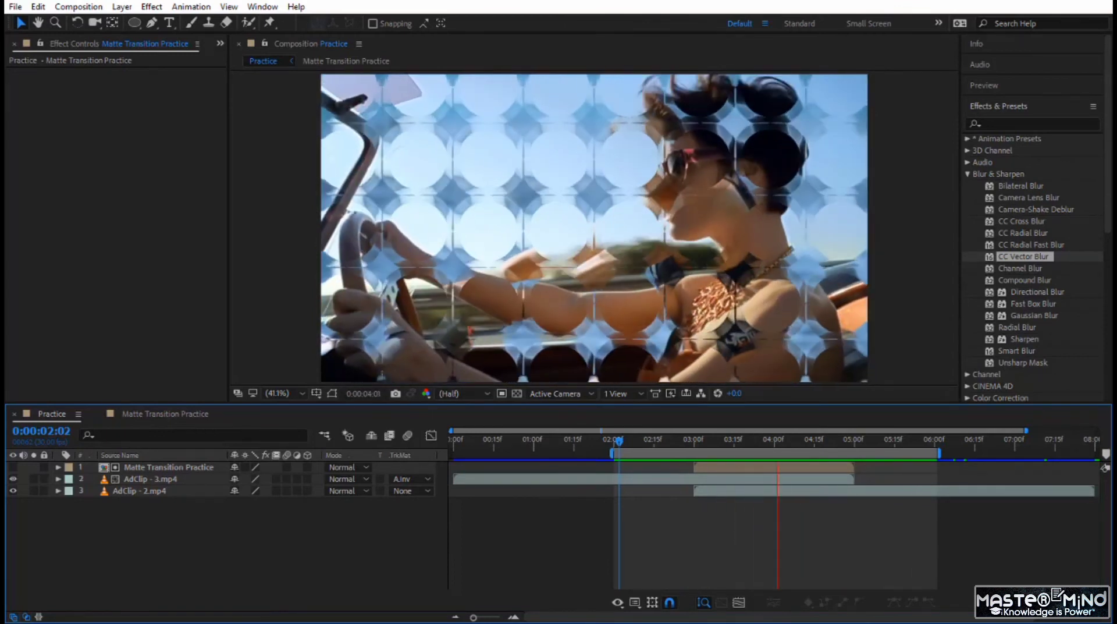
Step: Switch to After Effects and preview the circle matte transition between AdClip - 3.mp4 and AdClip - 2.mp4 in the Practice composition
{"action": "left_click_drag", "start_coordinate": [623, 446], "coordinate": [760, 474]}
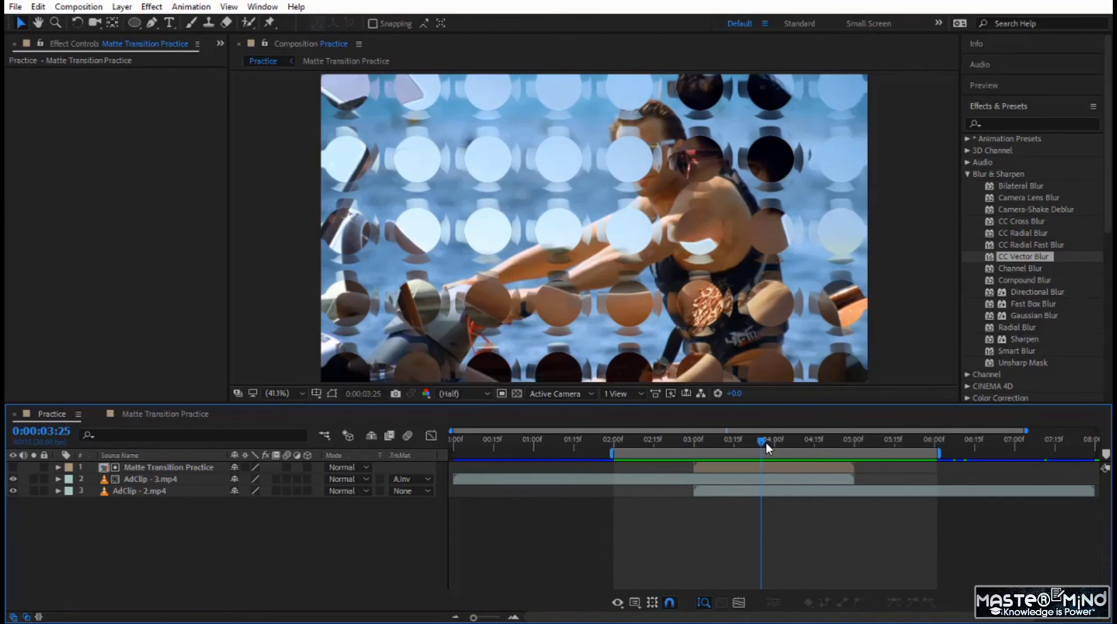
{"action": "left_click_drag", "start_coordinate": [765, 444], "coordinate": [670, 459]}
{"action": "left_click", "coordinate": [723, 468]}
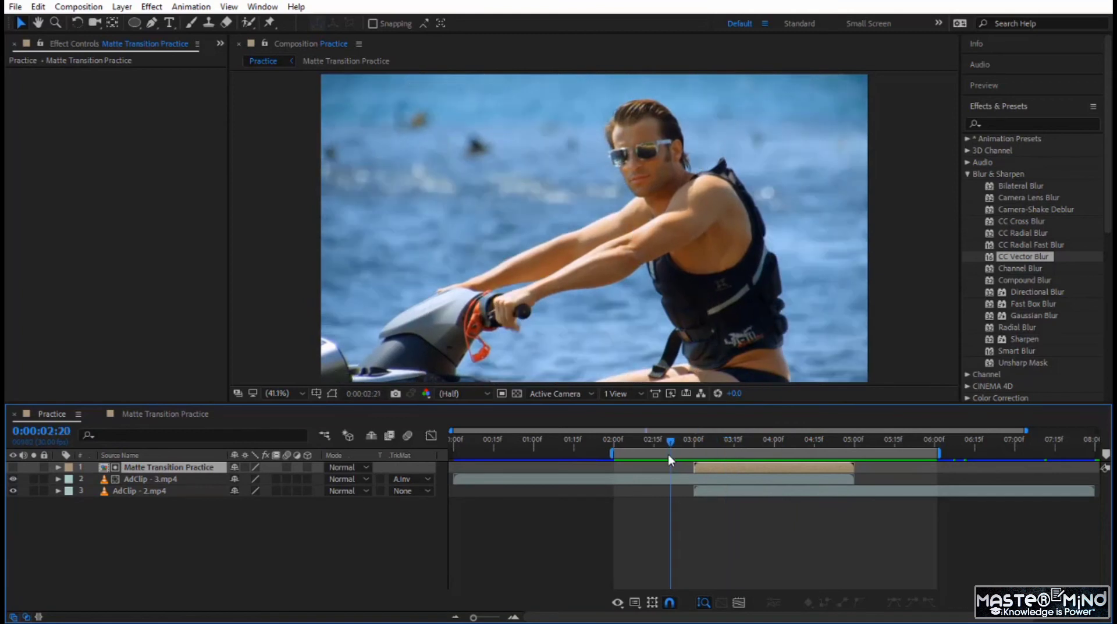
{"action": "key", "text": "space"}
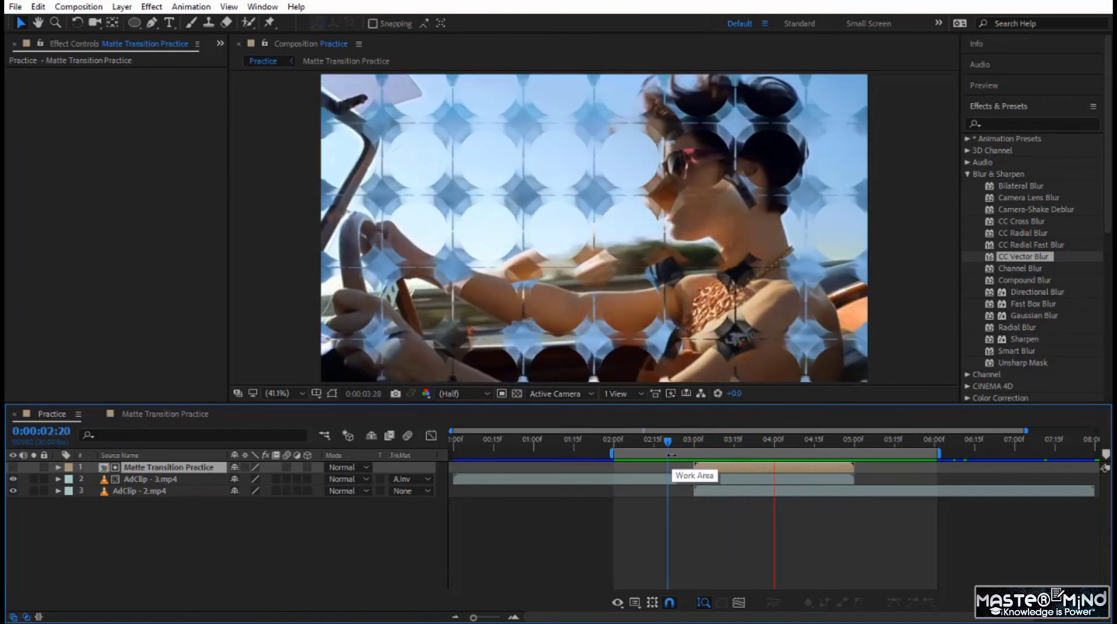
{"action": "key", "text": "space"}
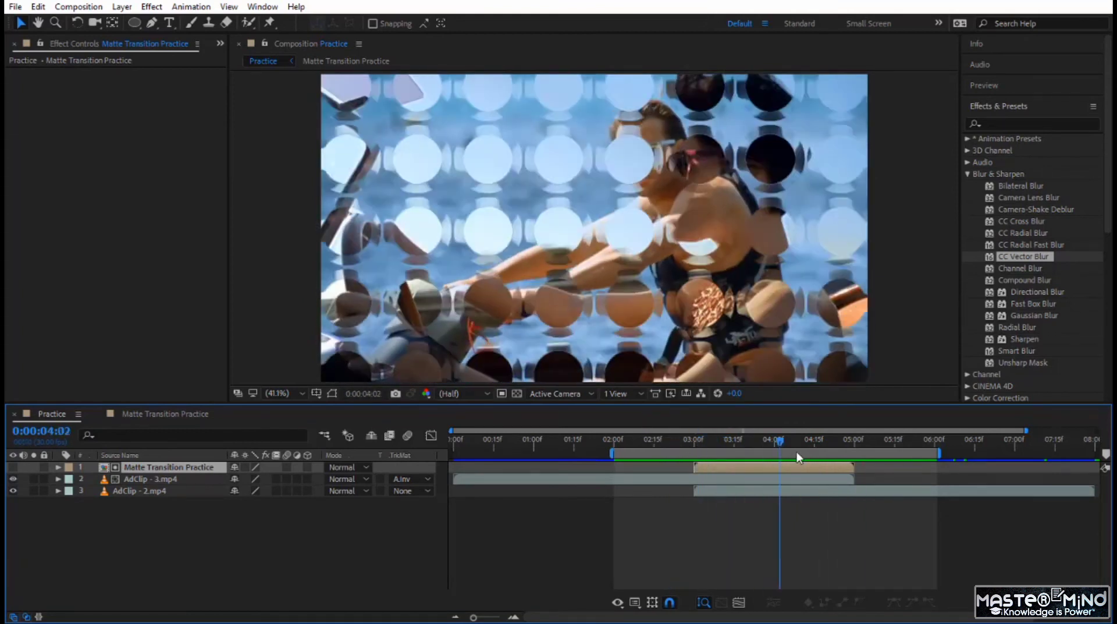
{"action": "left_click", "coordinate": [801, 453]}
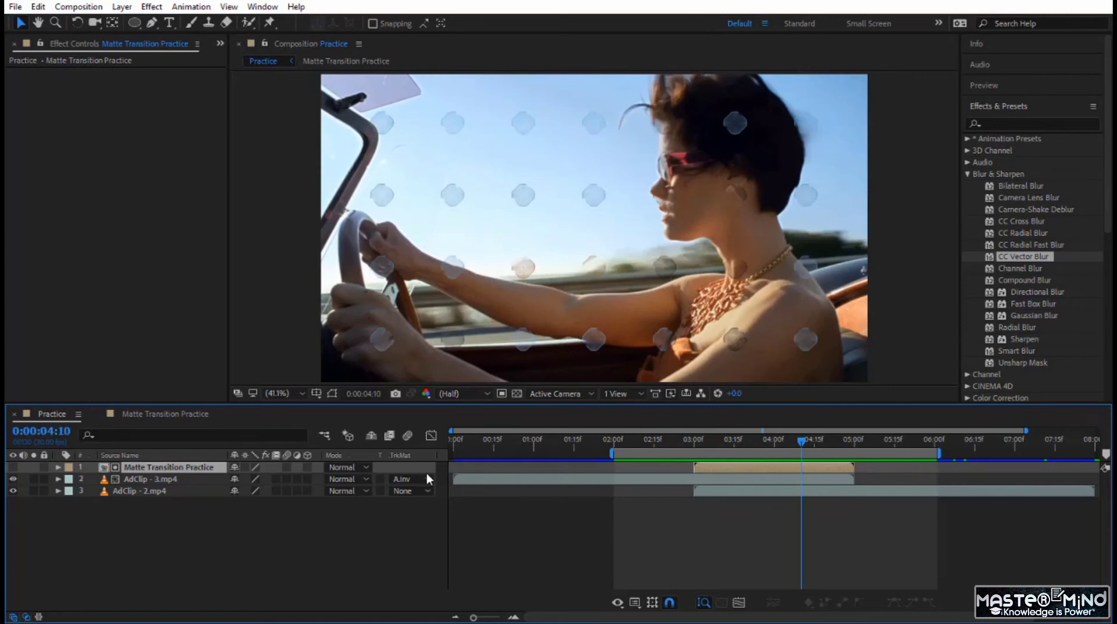
Step: Open the Matte Transition Practice composition and compare Shape Layer 1's repeated pattern with CC Vector Blur off and on
{"action": "double_click", "coordinate": [141, 469]}
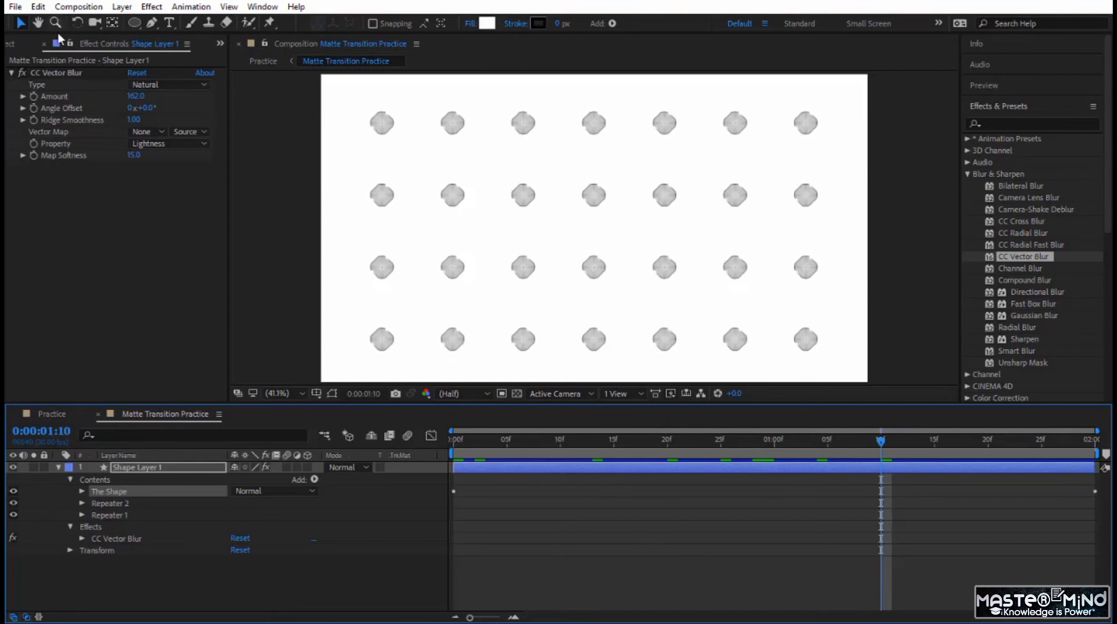
{"action": "left_click", "coordinate": [21, 74]}
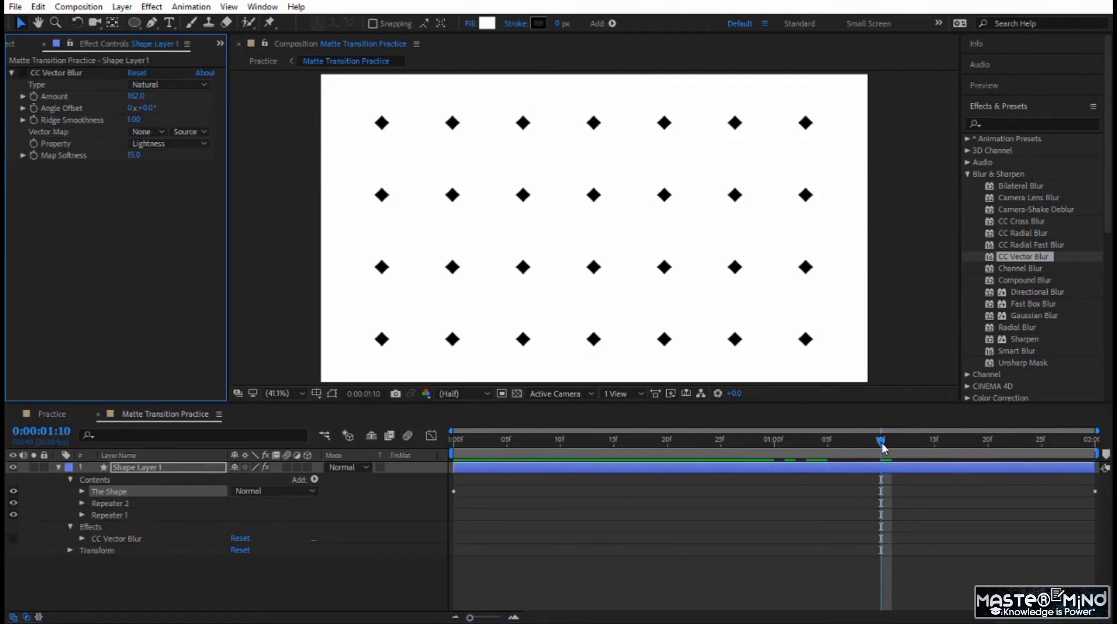
{"action": "left_click_drag", "start_coordinate": [881, 443], "coordinate": [630, 477]}
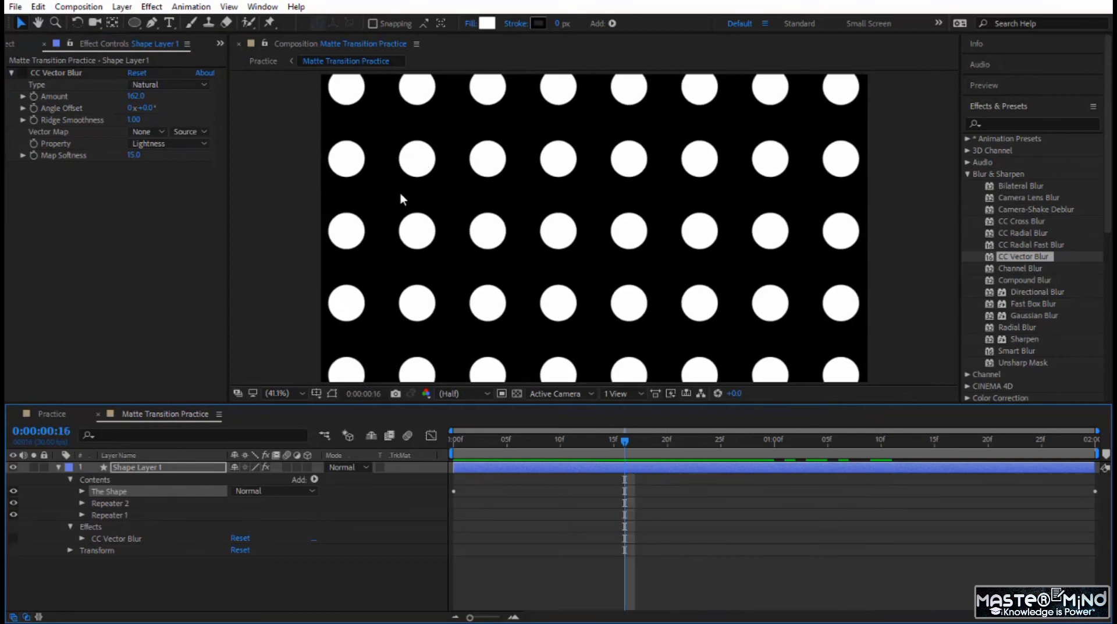
{"action": "left_click", "coordinate": [109, 501]}
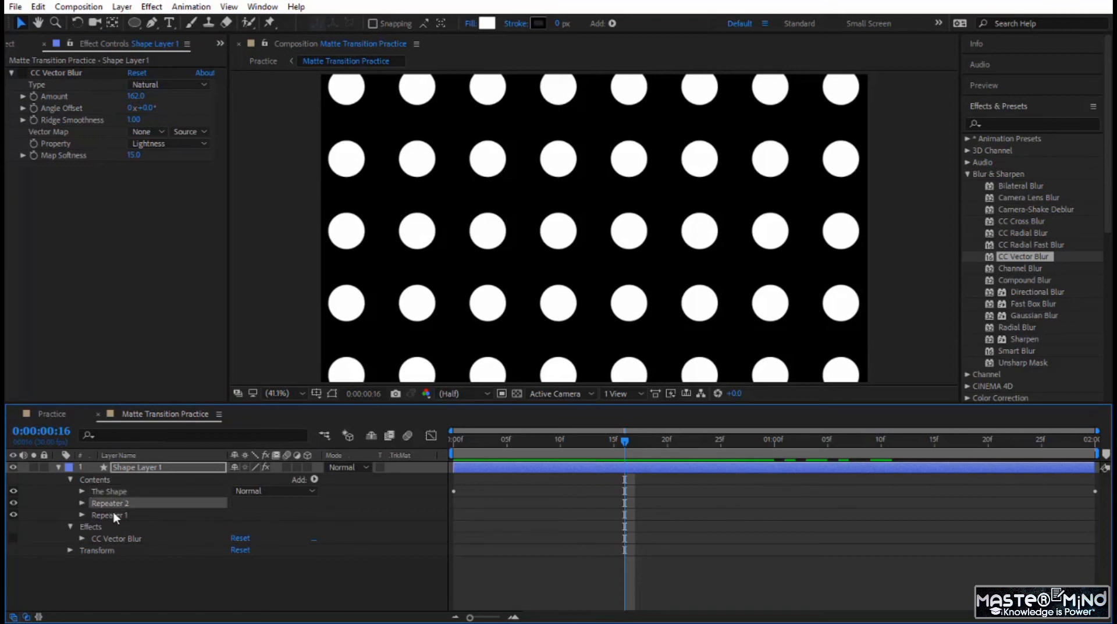
{"action": "left_click", "coordinate": [138, 515]}
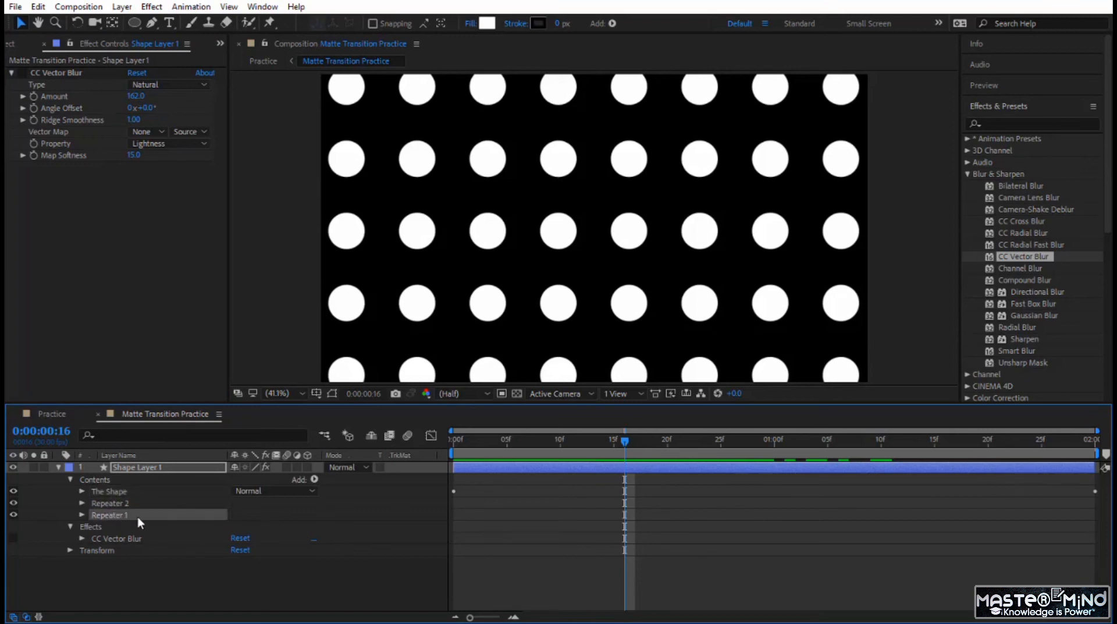
{"action": "left_click", "coordinate": [22, 74]}
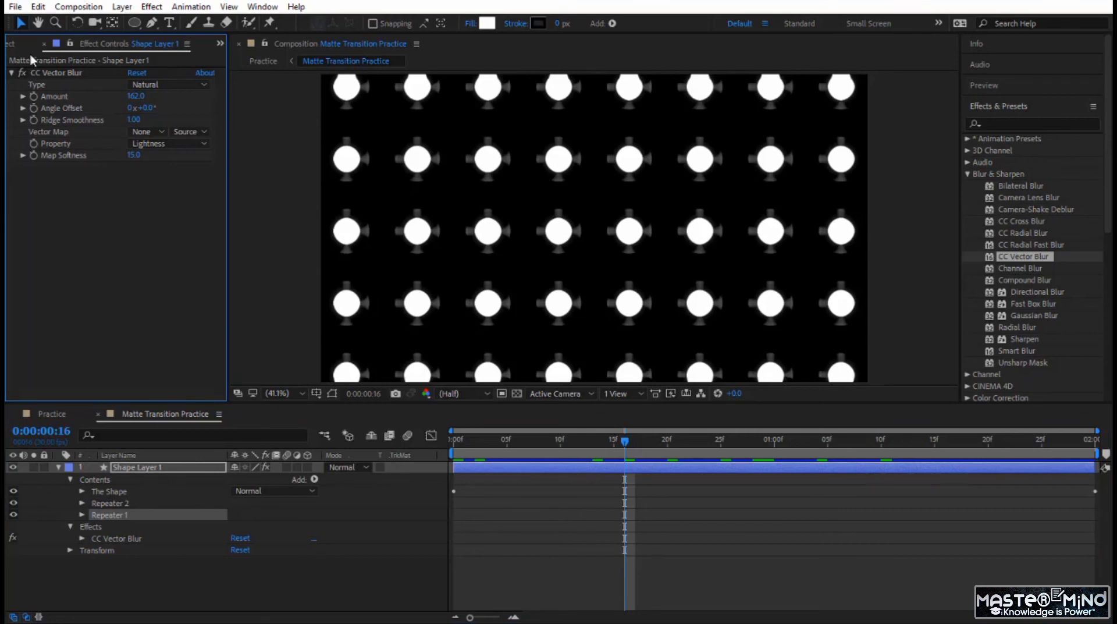
{"action": "left_click", "coordinate": [15, 42]}
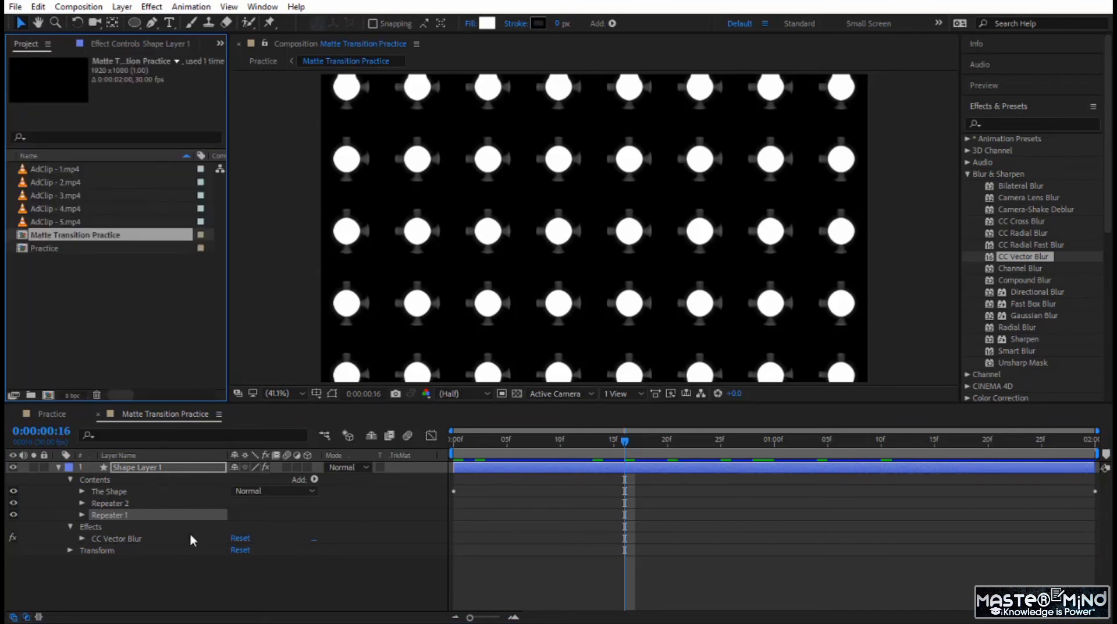
Step: In The Shape group, hide Ellipse Path 1, show Rectangle Path 1 instead, and preview the square pattern
{"action": "left_click", "coordinate": [82, 492]}
{"action": "scroll", "coordinate": [82, 493], "scroll_direction": "down", "scroll_amount": 1}
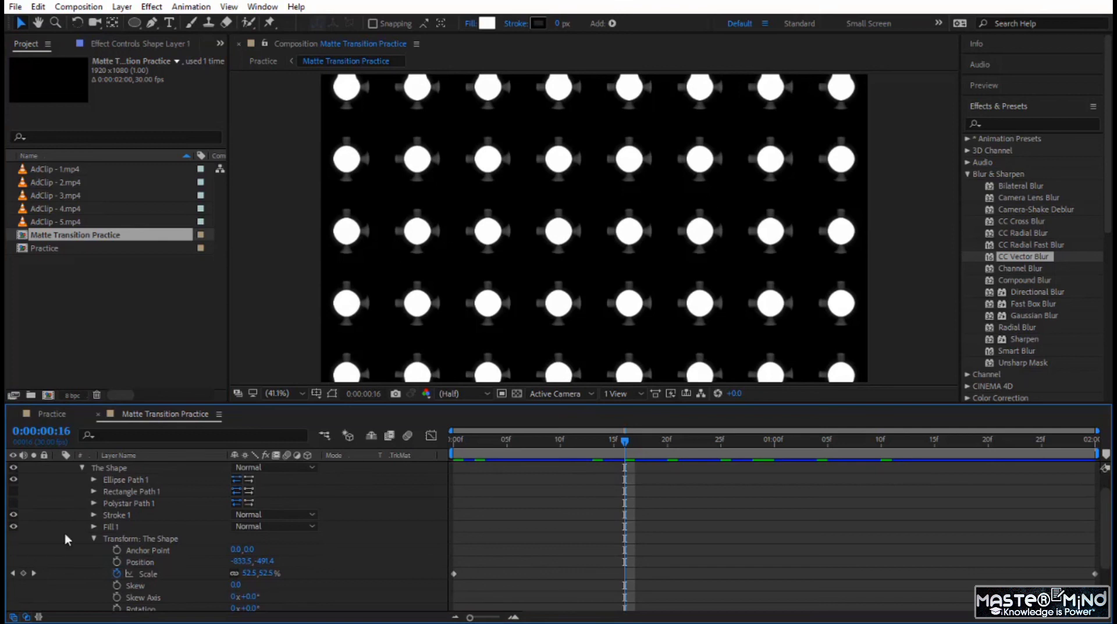
{"action": "left_click", "coordinate": [14, 479]}
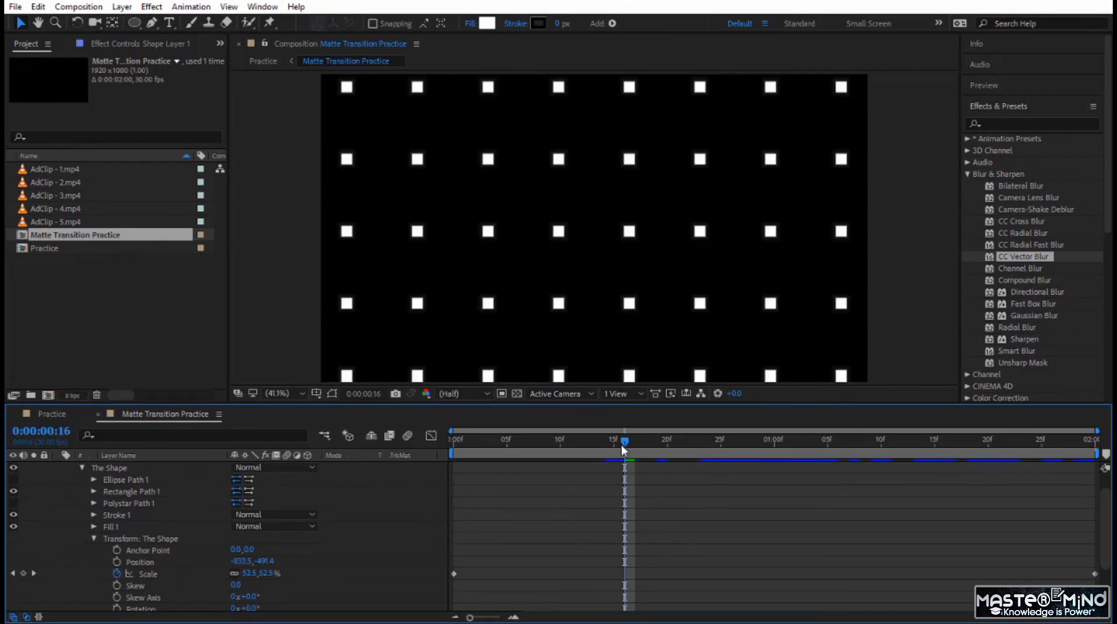
{"action": "key", "text": "space"}
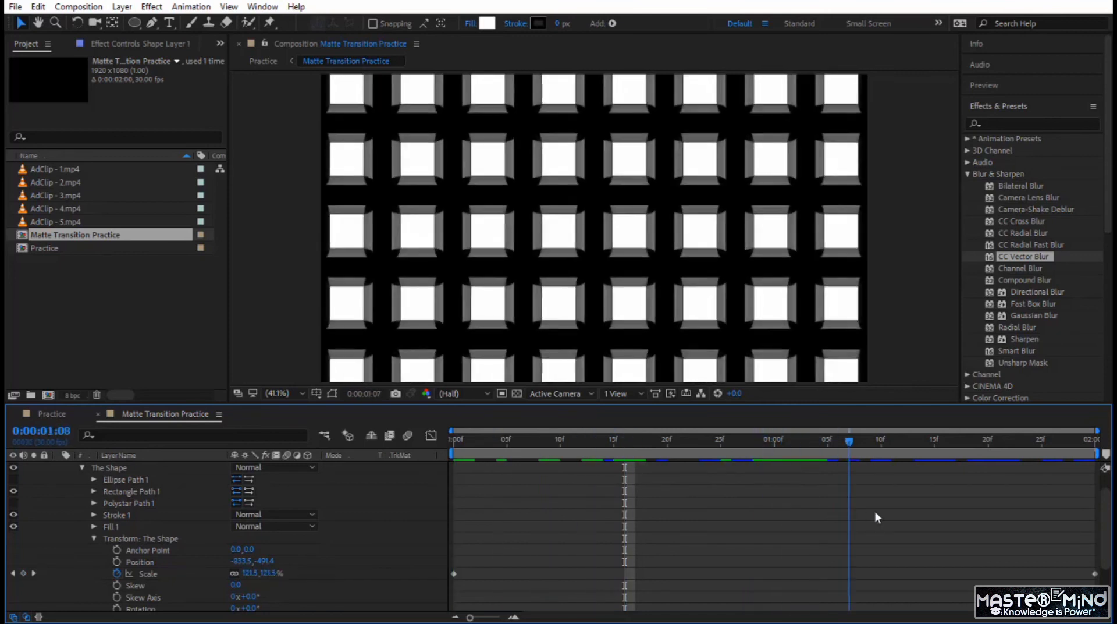
{"action": "key", "text": "space"}
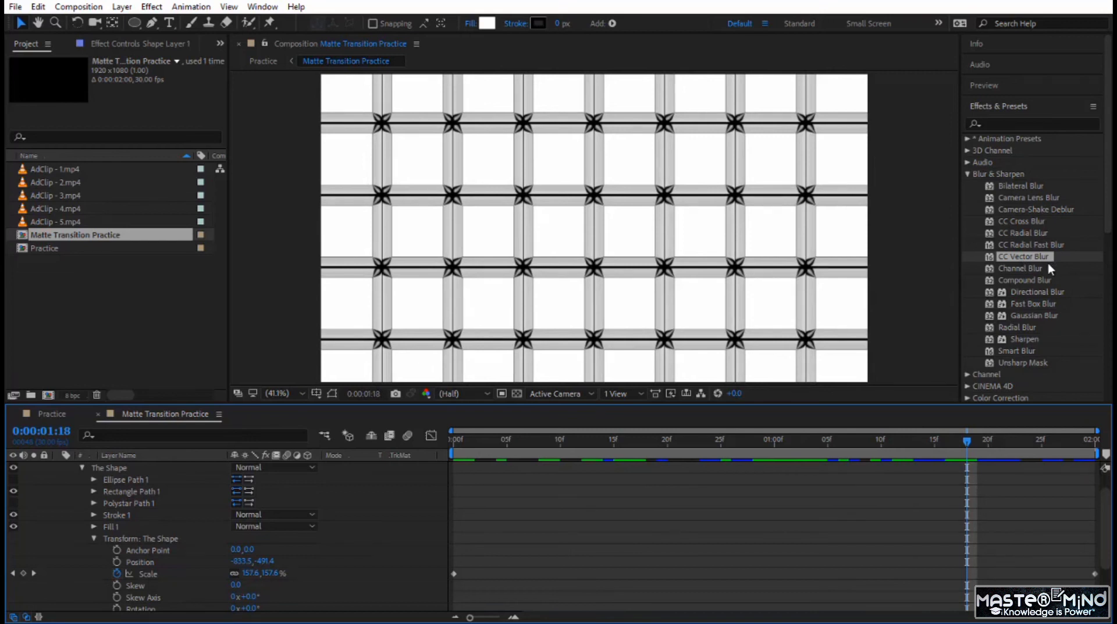
Step: Hide Rectangle Path 1, show Polystar Path 1 in The Shape group, and preview the pattern from the beginning
{"action": "left_click", "coordinate": [14, 491]}
{"action": "left_click", "coordinate": [13, 502]}
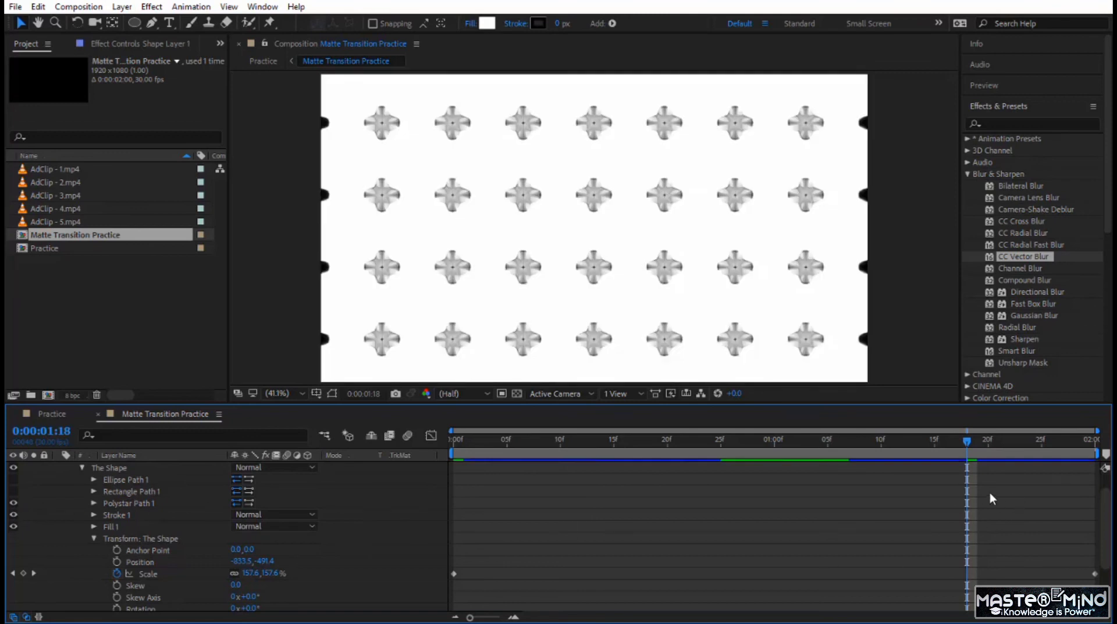
{"action": "left_click_drag", "start_coordinate": [961, 446], "coordinate": [654, 490]}
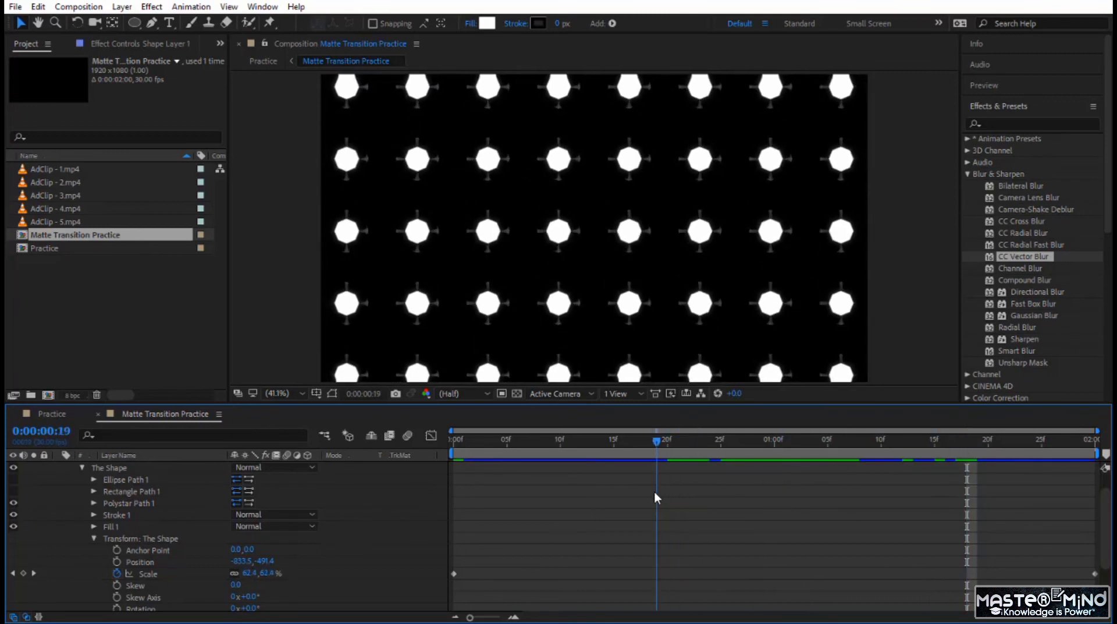
{"action": "left_click_drag", "start_coordinate": [656, 440], "coordinate": [455, 442]}
{"action": "key", "text": "space"}
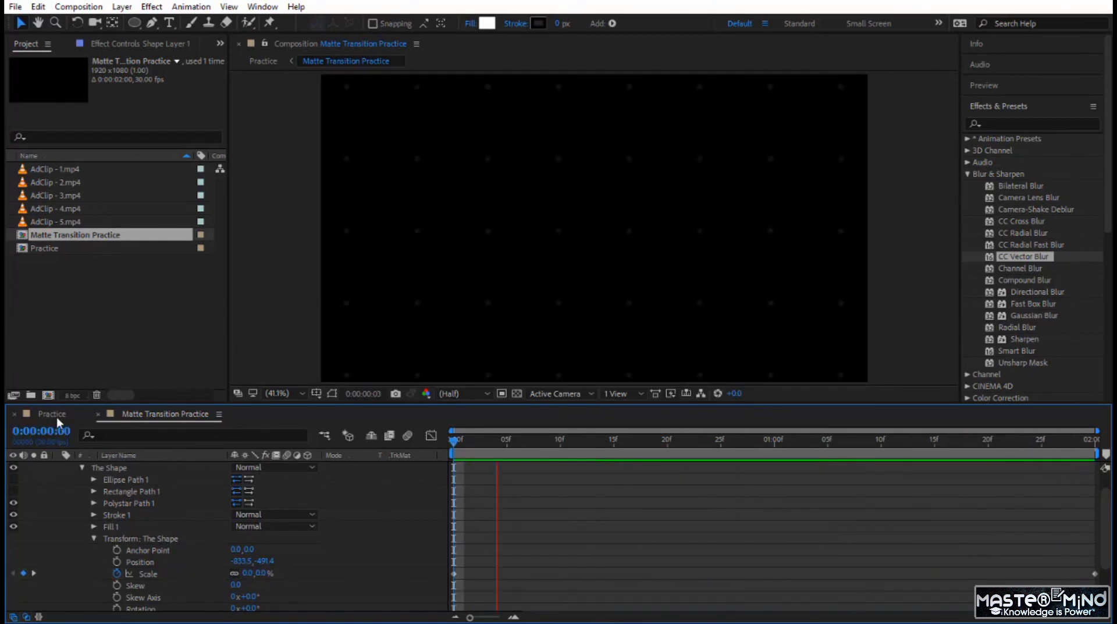
Step: Return to the Practice composition and preview the transition using the polystar matte
{"action": "left_click", "coordinate": [57, 417]}
{"action": "left_click_drag", "start_coordinate": [691, 438], "coordinate": [661, 447]}
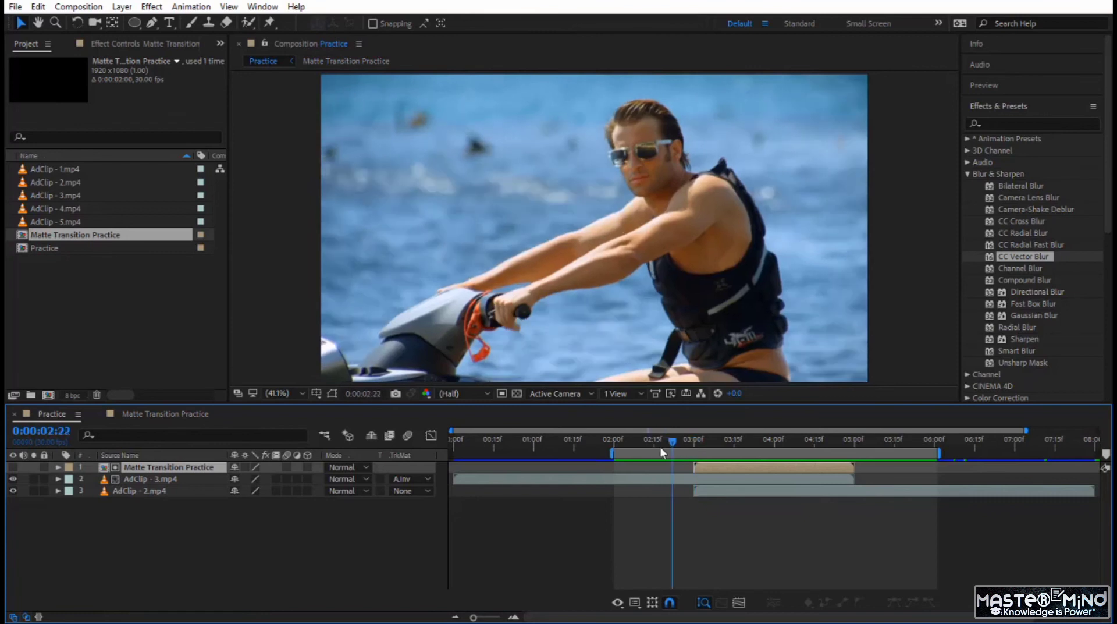
{"action": "key", "text": "space"}
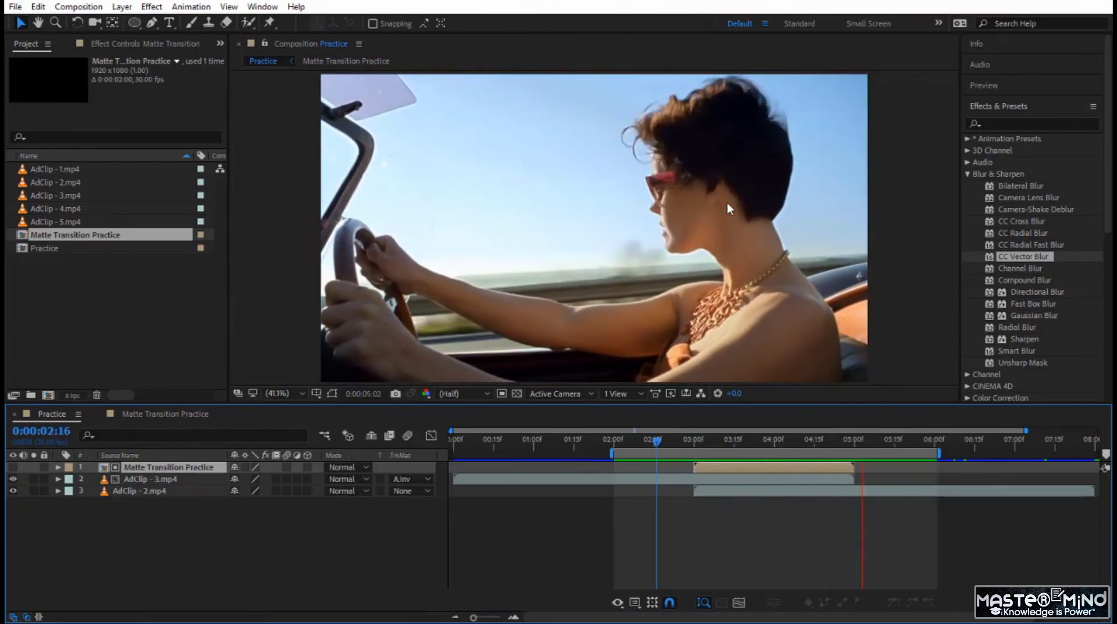
Step: Scrub through the polystar matte transition in the Practice composition, then play the transition from 0:00:02:01
{"action": "left_click_drag", "start_coordinate": [660, 447], "coordinate": [794, 471]}
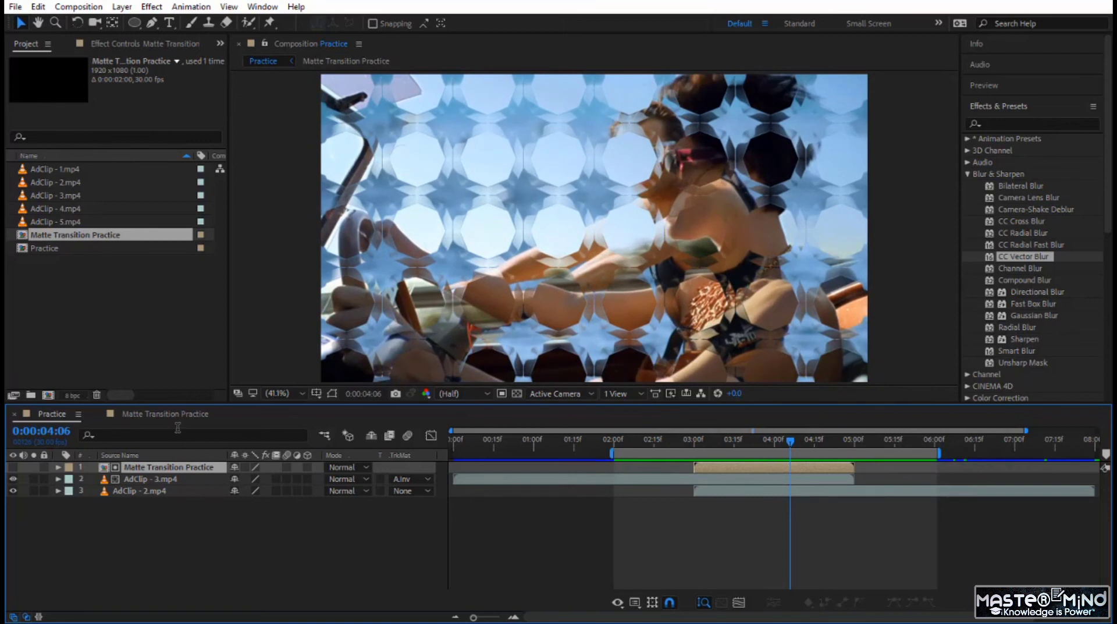
{"action": "left_click", "coordinate": [198, 413]}
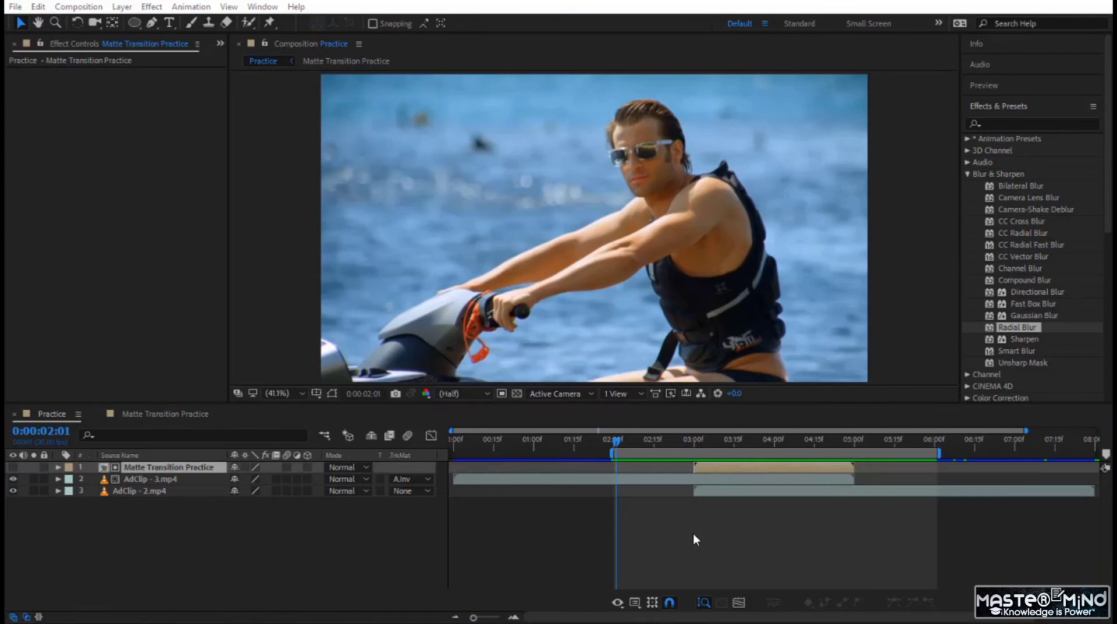
{"action": "left_click", "coordinate": [691, 527]}
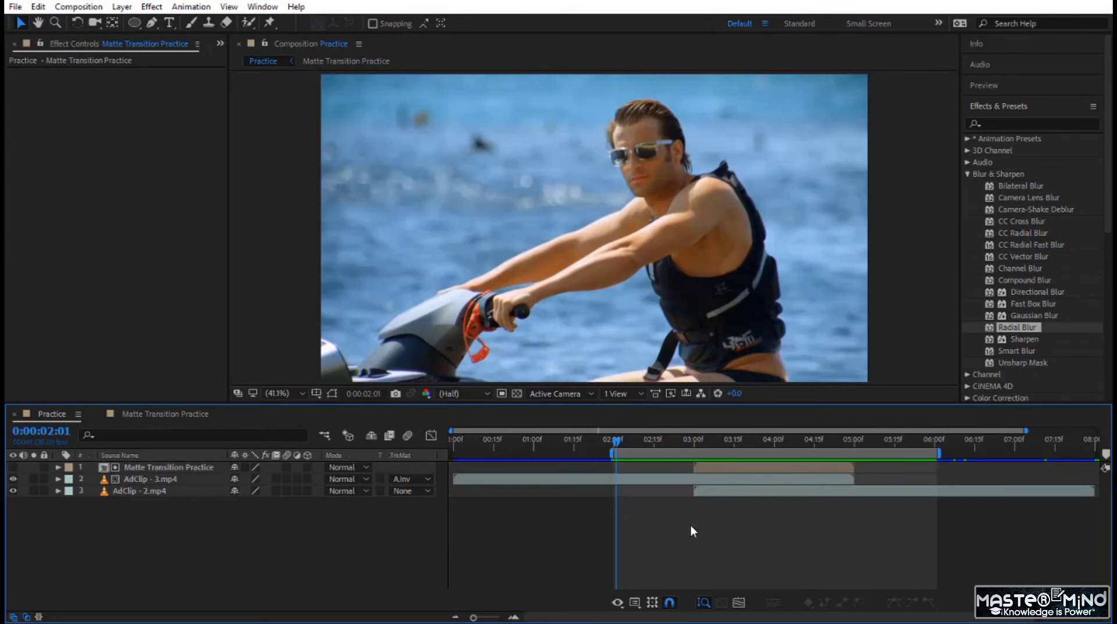
{"action": "key", "text": "space"}
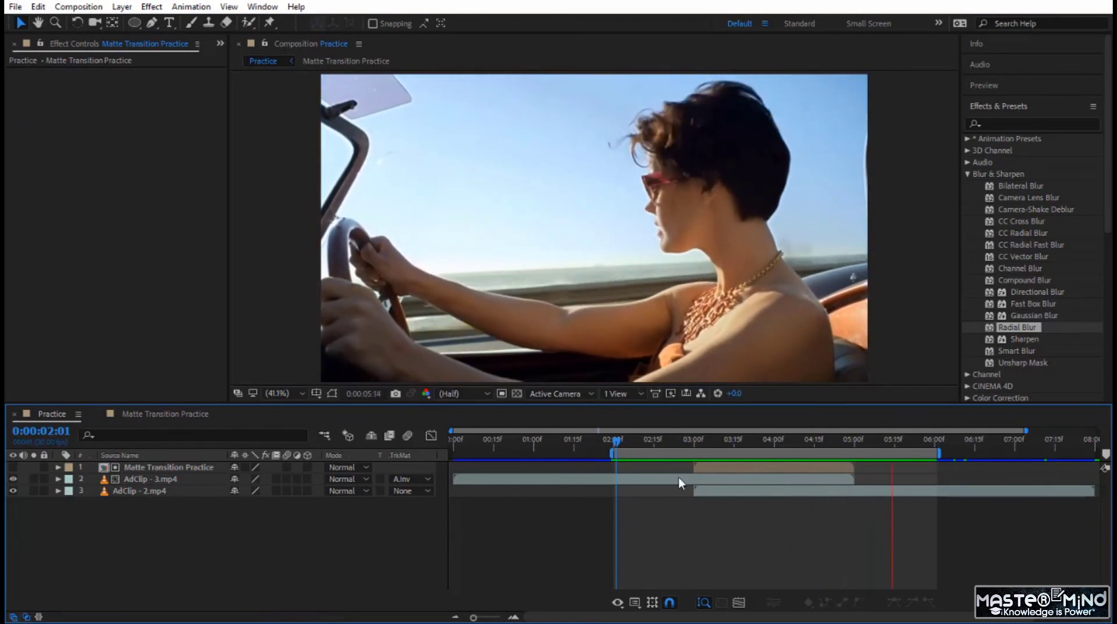
{"action": "left_click_drag", "start_coordinate": [697, 436], "coordinate": [798, 451]}
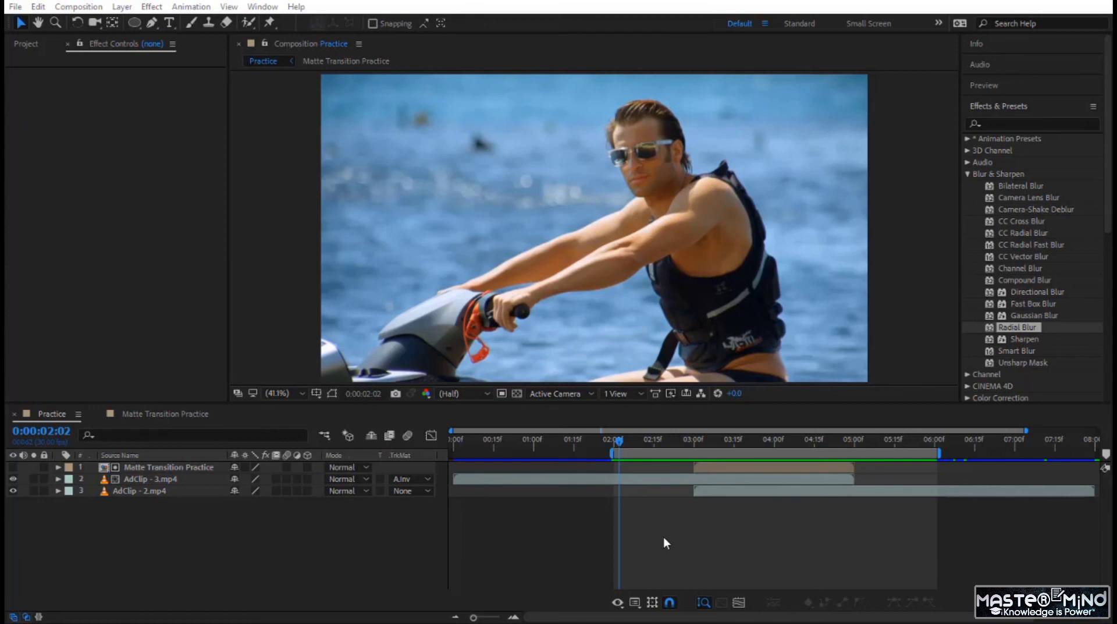
Step: Play the Practice composition from 0:00:02:02 and scrub the circle matte transition to 0:00:03:17
{"action": "left_click", "coordinate": [676, 511]}
{"action": "key", "text": "space"}
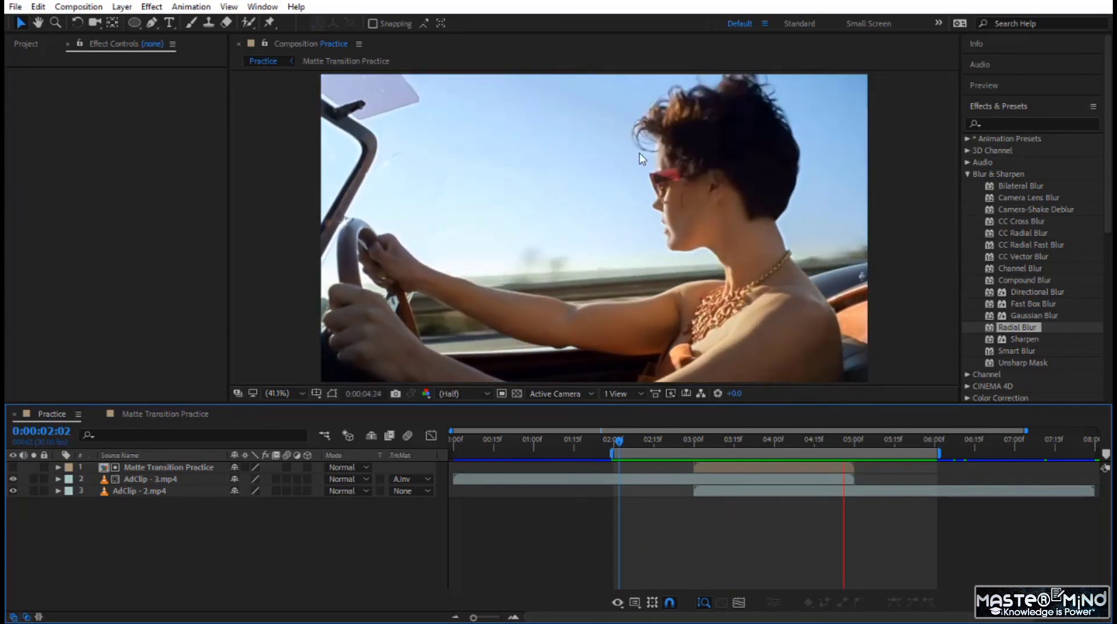
{"action": "left_click", "coordinate": [695, 439]}
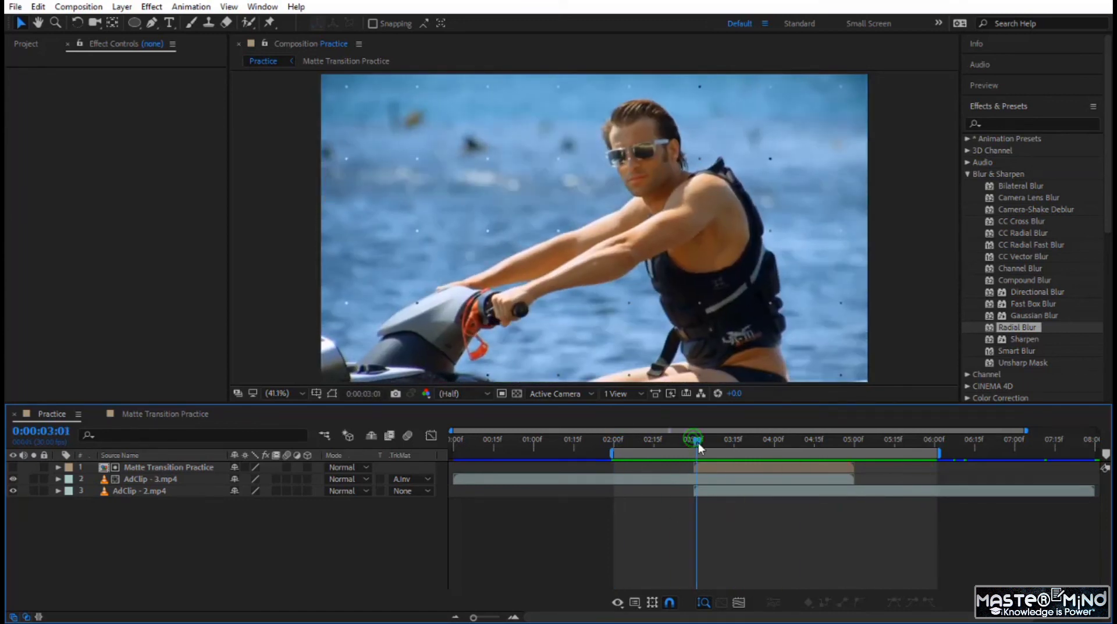
{"action": "left_click_drag", "start_coordinate": [698, 442], "coordinate": [740, 458]}
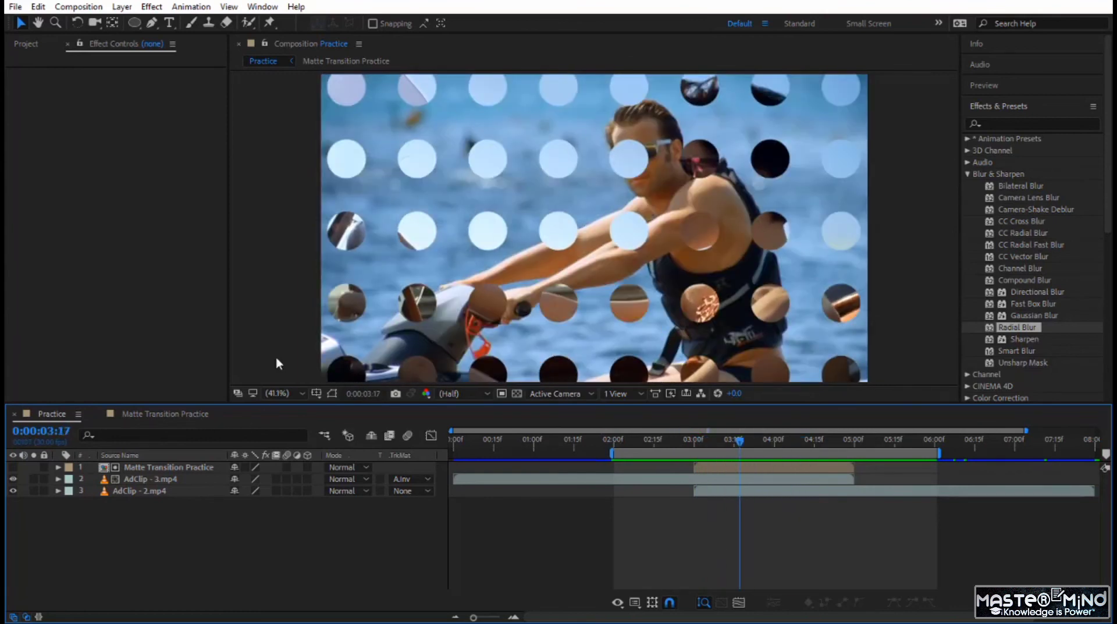
Step: In Matte Transition Practice, display the shape path outlines and turn Repeater 1 and Repeater 2 off and on to compare their patterns
{"action": "left_click", "coordinate": [162, 413]}
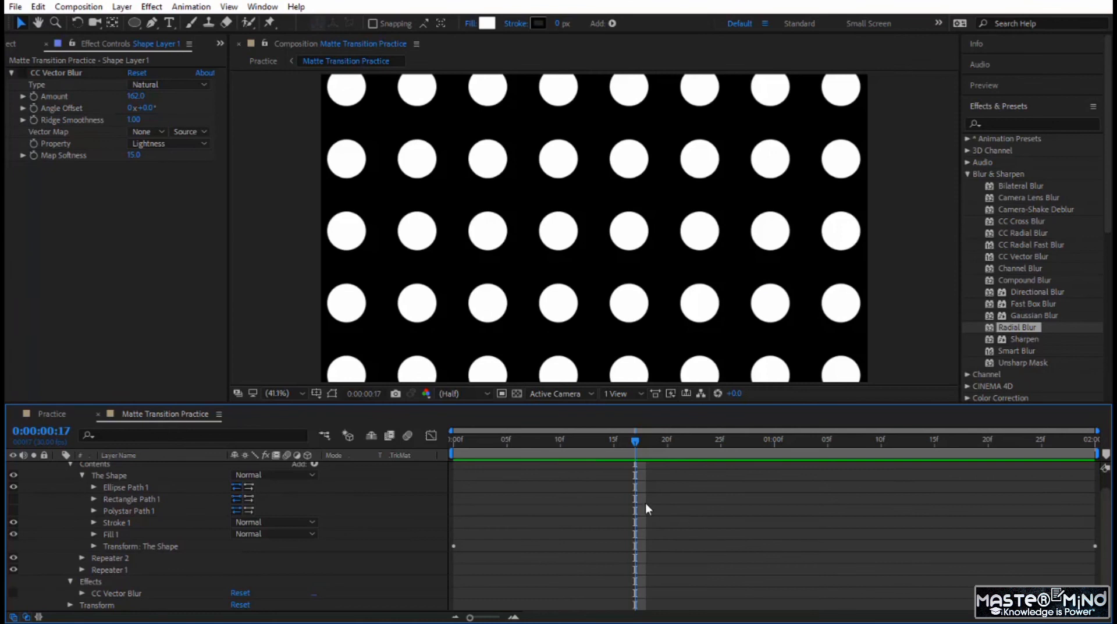
{"action": "left_click", "coordinate": [98, 486]}
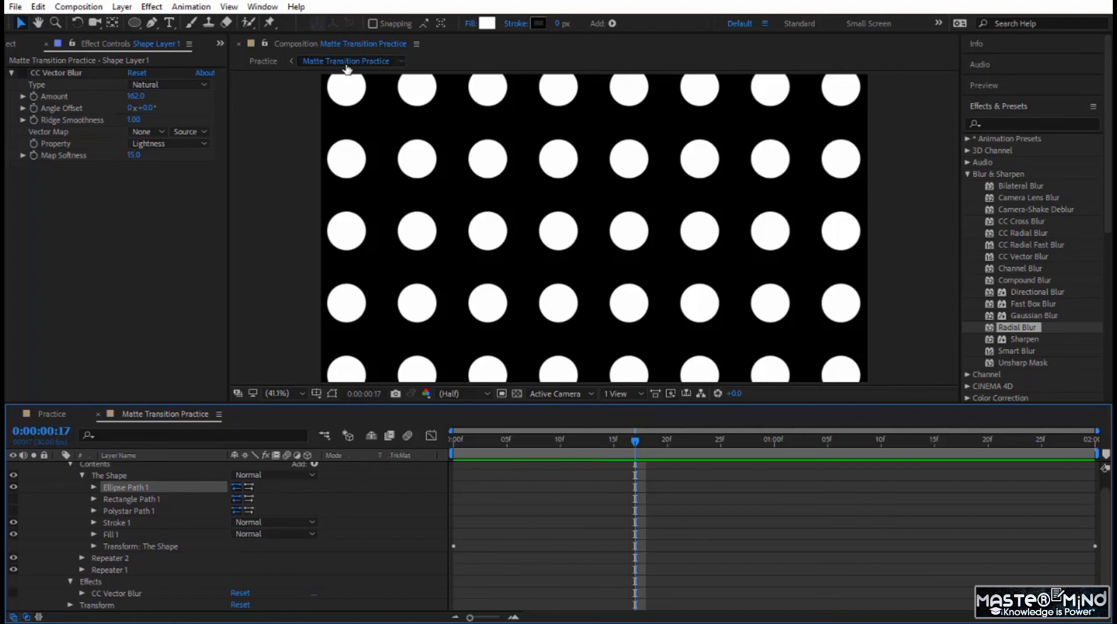
{"action": "left_click", "coordinate": [13, 568]}
{"action": "left_click", "coordinate": [356, 98]}
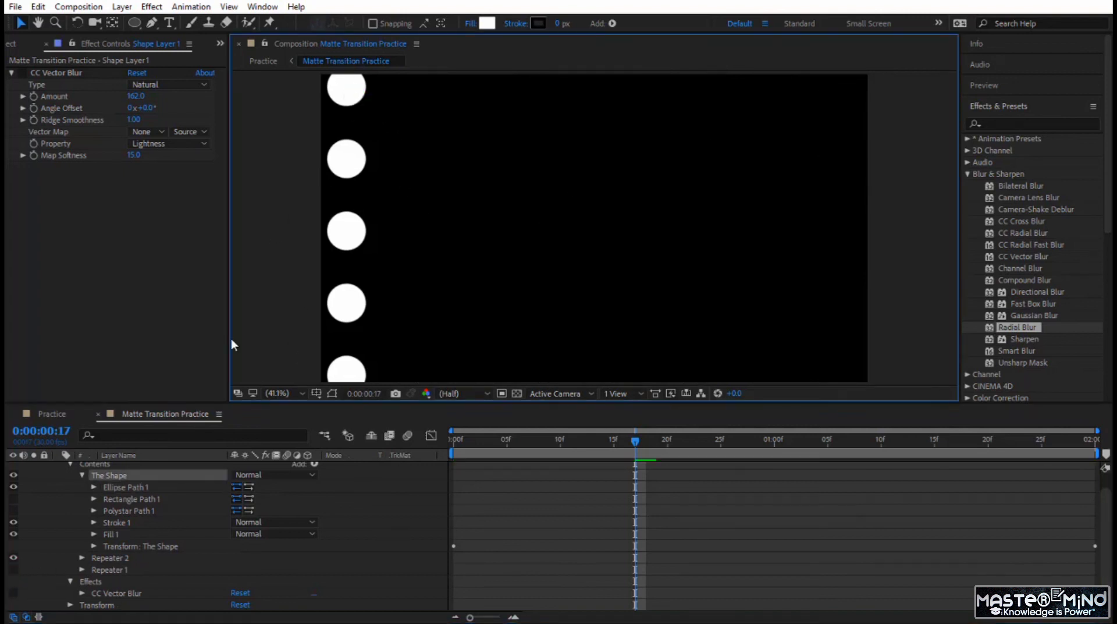
{"action": "left_click", "coordinate": [333, 393]}
{"action": "left_click", "coordinate": [13, 569]}
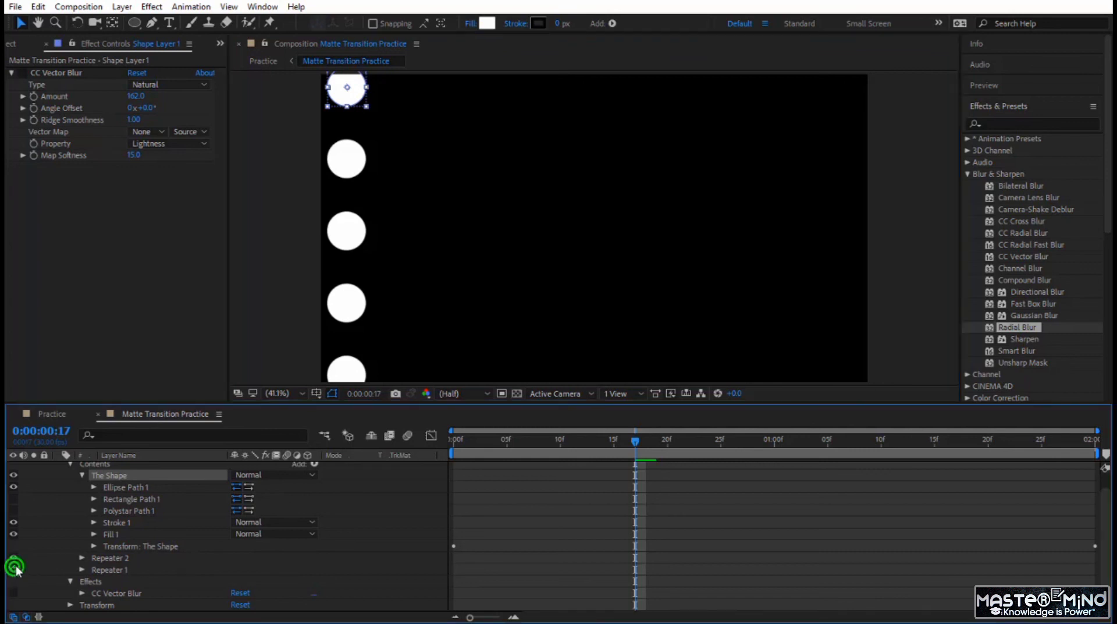
{"action": "left_click", "coordinate": [13, 557]}
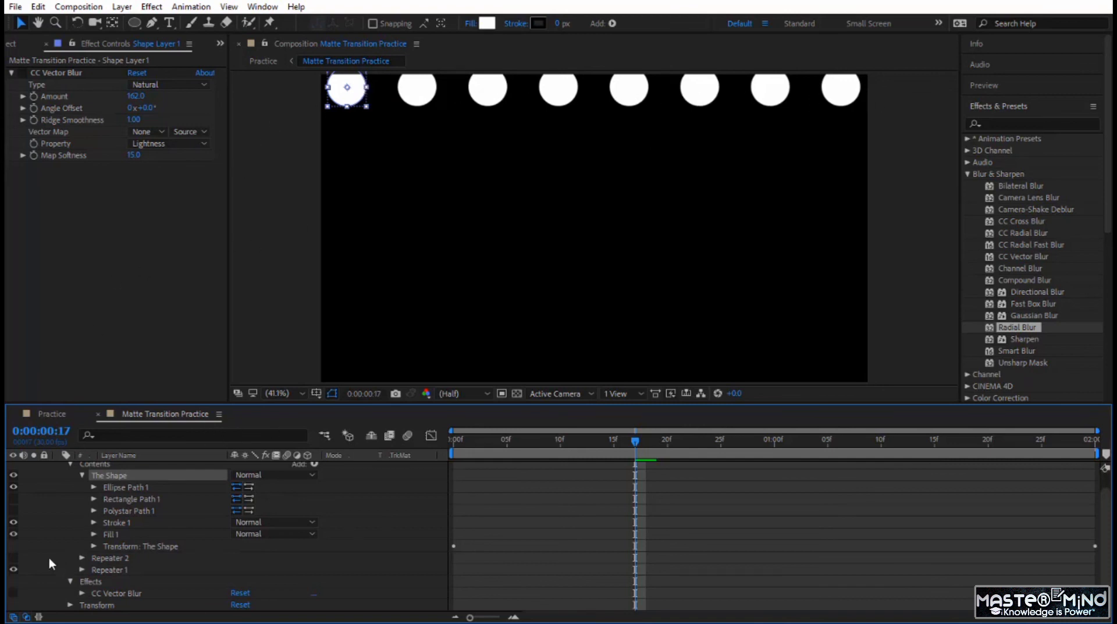
{"action": "left_click", "coordinate": [13, 557]}
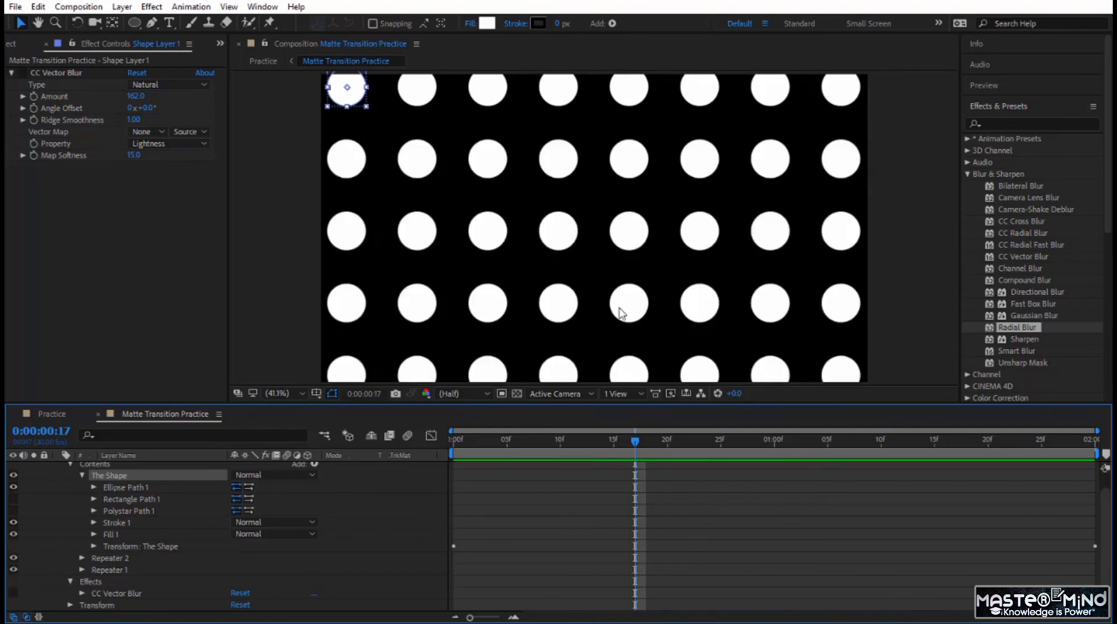
Step: Expand Transform: The Shape and scrub between its Scale keyframes to examine how the circles grow
{"action": "left_click_drag", "start_coordinate": [634, 441], "coordinate": [427, 463]}
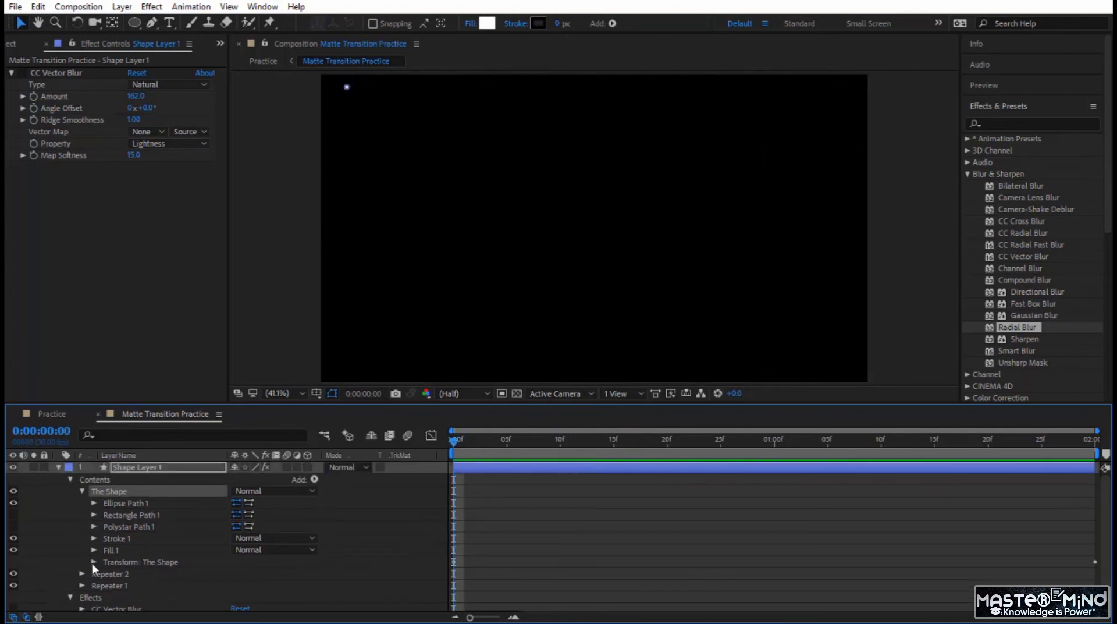
{"action": "left_click", "coordinate": [94, 546]}
{"action": "scroll", "coordinate": [131, 515], "scroll_direction": "up", "scroll_amount": 3}
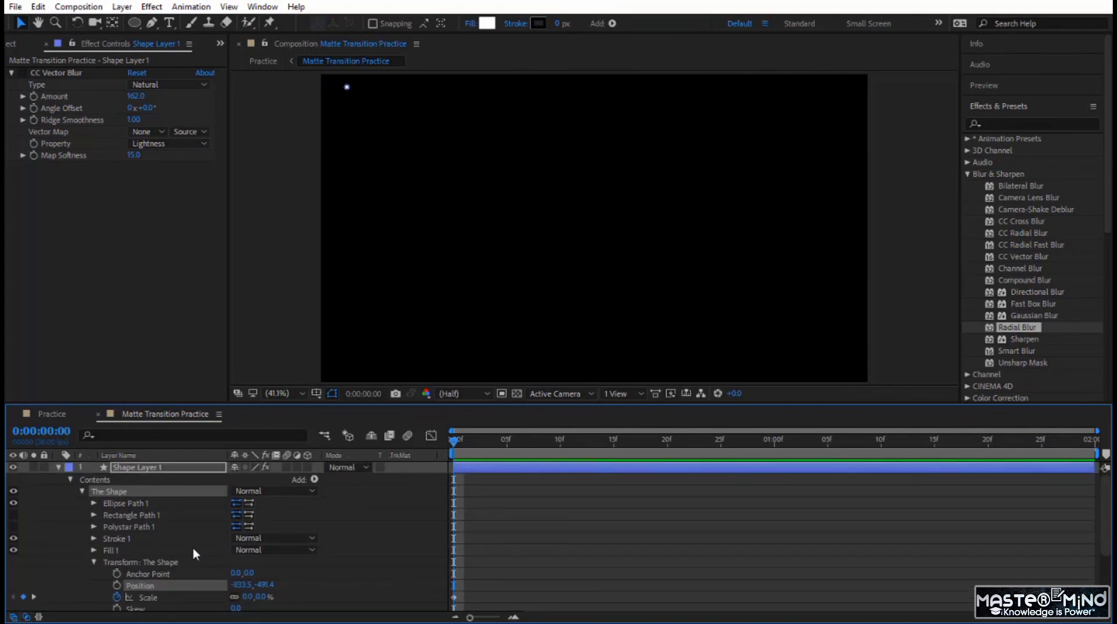
{"action": "scroll", "coordinate": [191, 545], "scroll_direction": "down", "scroll_amount": 5}
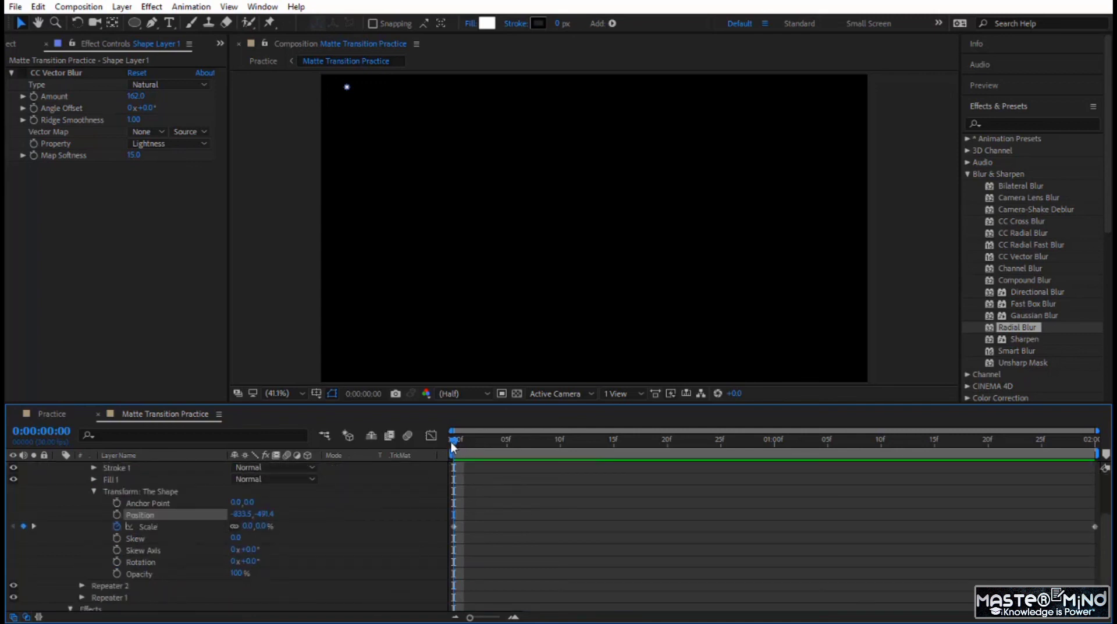
{"action": "left_click_drag", "start_coordinate": [451, 441], "coordinate": [1105, 539]}
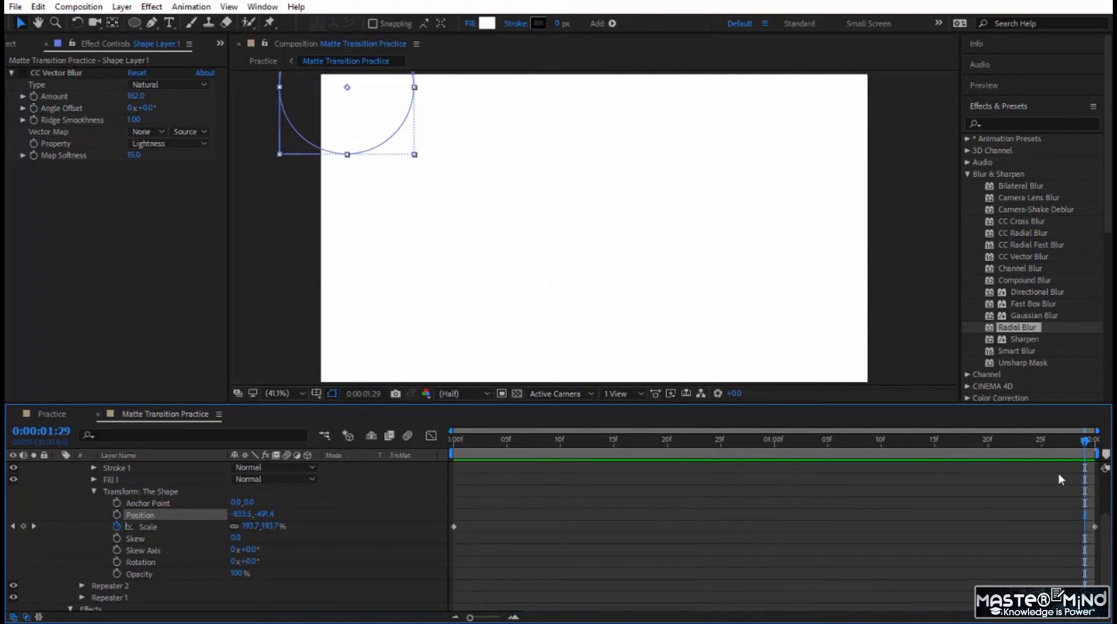
{"action": "left_click_drag", "start_coordinate": [1085, 442], "coordinate": [464, 508]}
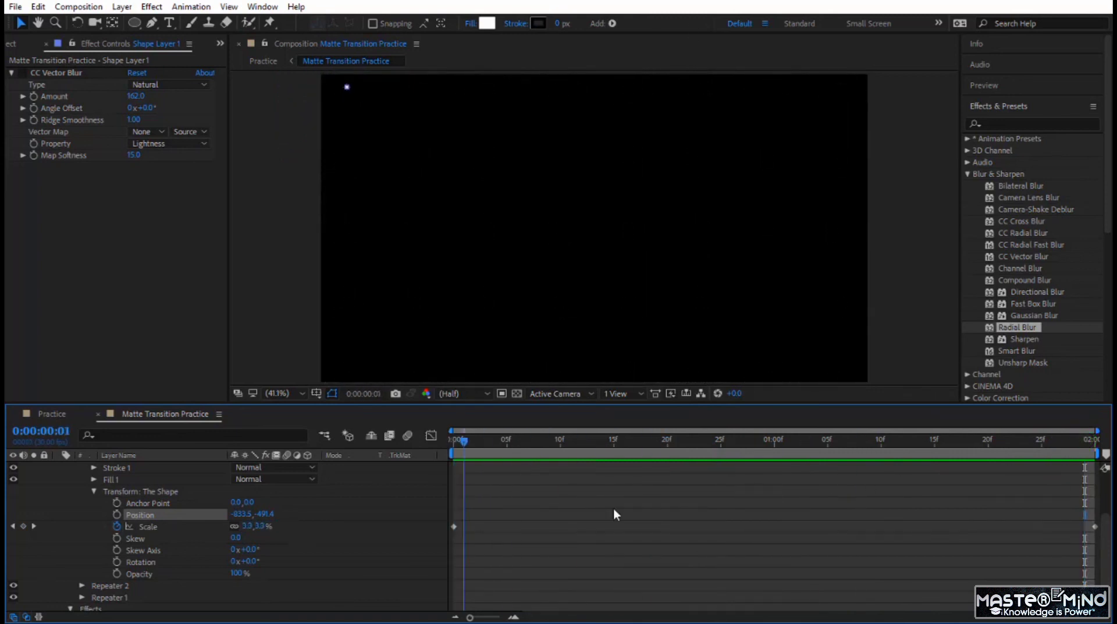
{"action": "left_click_drag", "start_coordinate": [615, 513], "coordinate": [619, 556]}
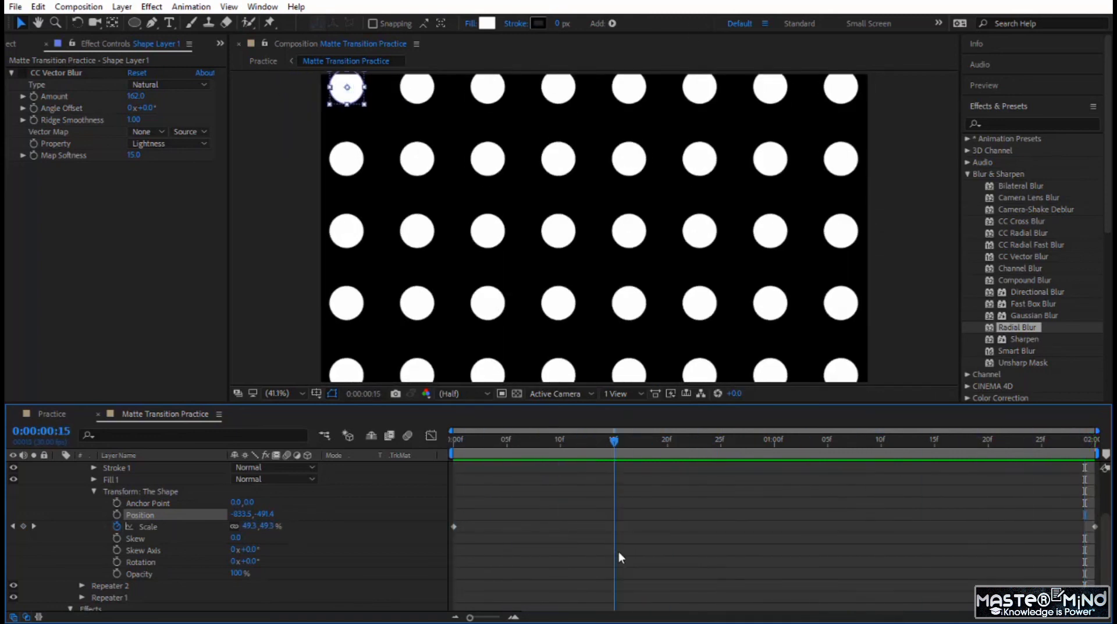
Step: Hide Ellipse Path 1, show Rectangle Path 1 in The Shape group, and scrub the square pattern to 0:00:01:12
{"action": "scroll", "coordinate": [130, 494], "scroll_direction": "up", "scroll_amount": 3}
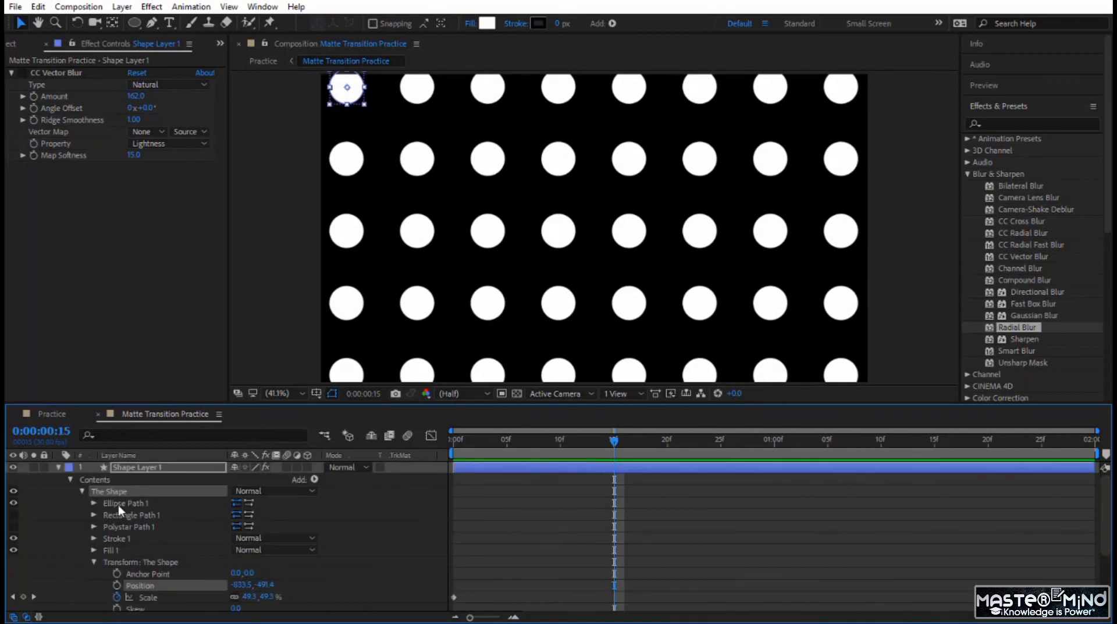
{"action": "left_click", "coordinate": [14, 501]}
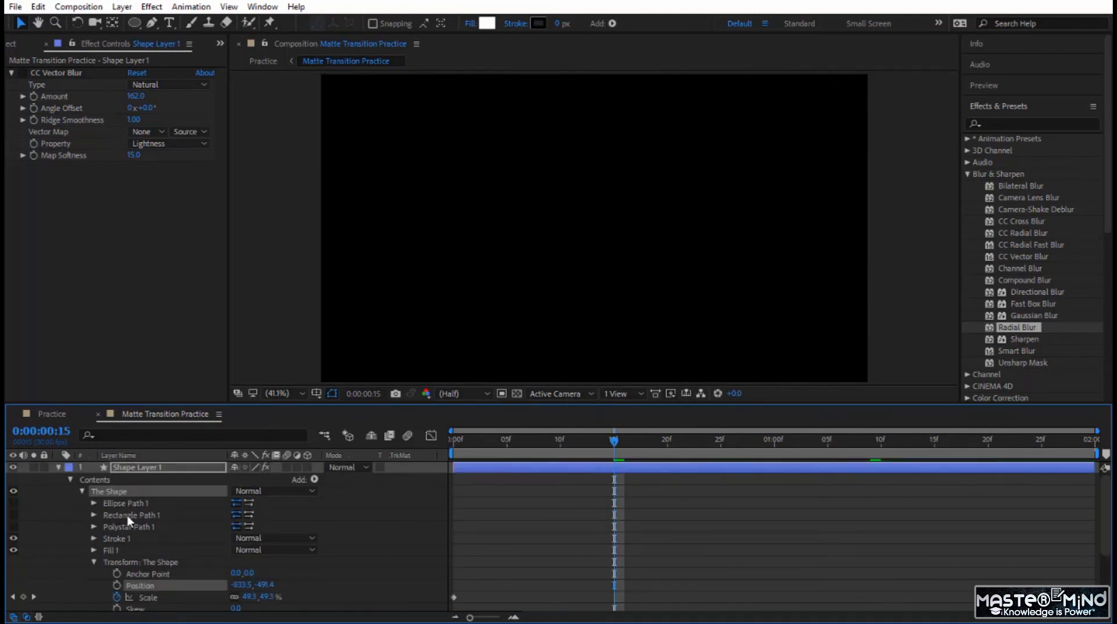
{"action": "left_click", "coordinate": [114, 504]}
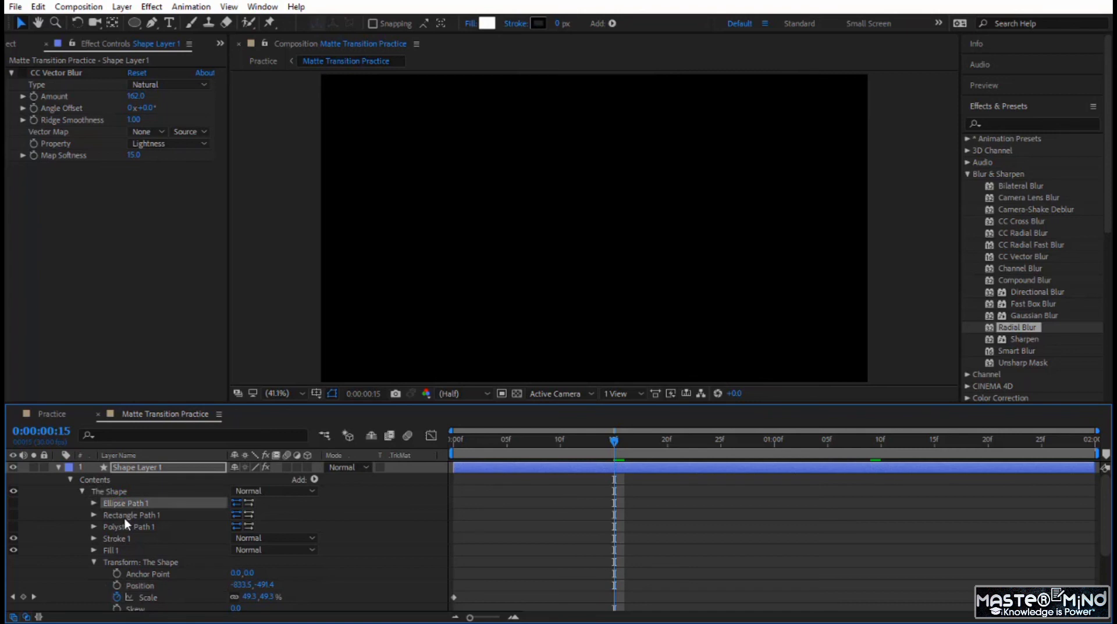
{"action": "left_click", "coordinate": [12, 514]}
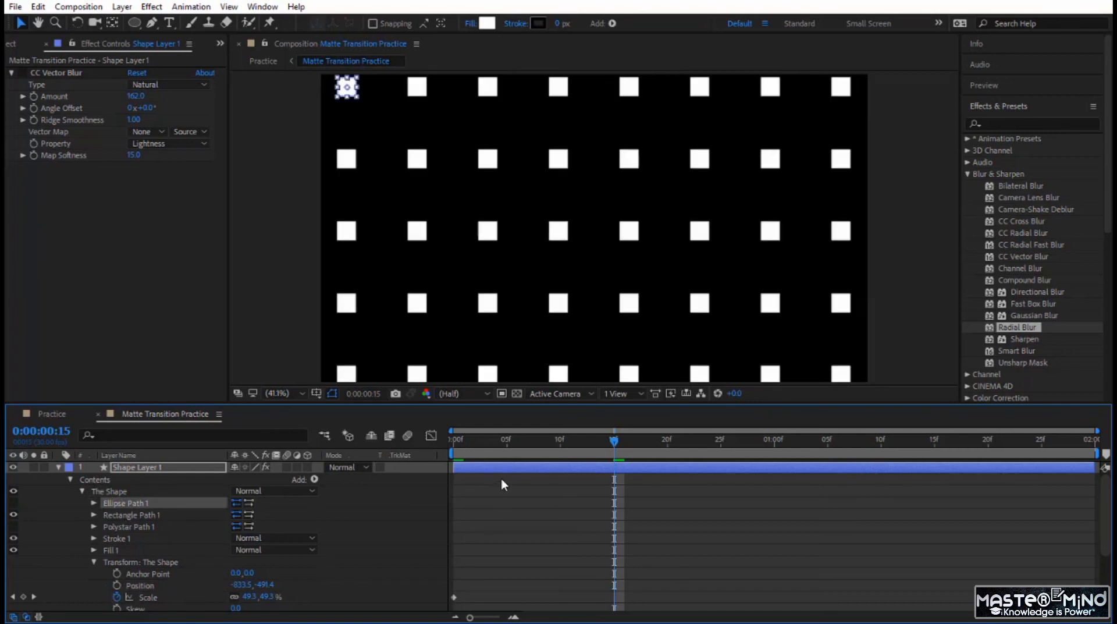
{"action": "left_click_drag", "start_coordinate": [617, 448], "coordinate": [686, 522]}
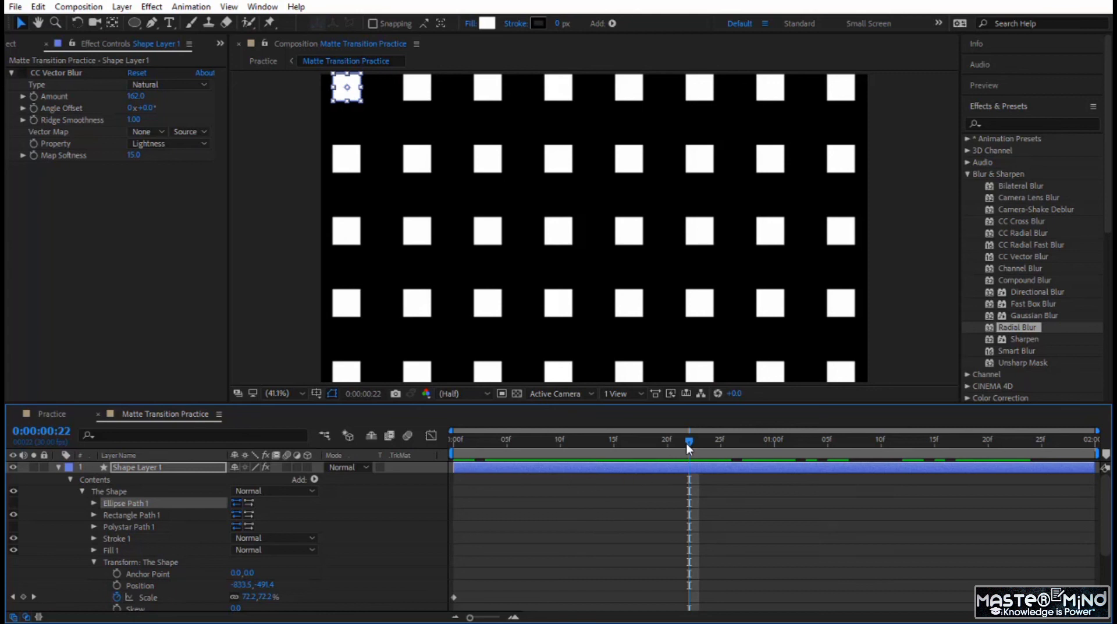
{"action": "left_click_drag", "start_coordinate": [686, 443], "coordinate": [902, 489]}
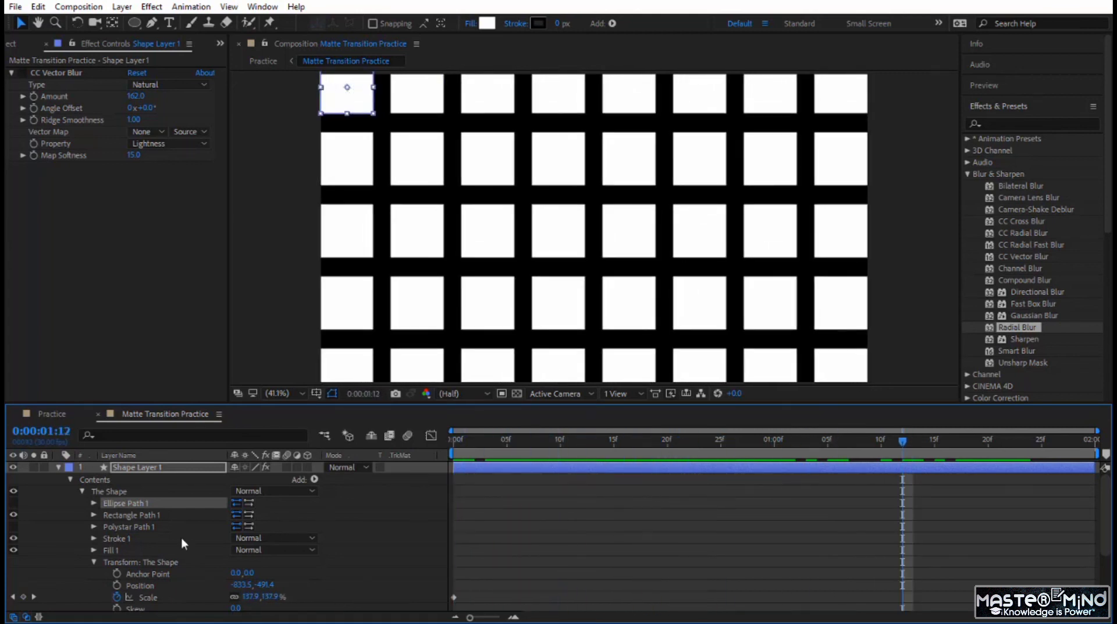
Step: Replace Rectangle Path 1 with Polystar Path 1 as the visible path, expand its properties, and scrub the pattern to 0:00:00:23
{"action": "scroll", "coordinate": [163, 537], "scroll_direction": "down", "scroll_amount": 3}
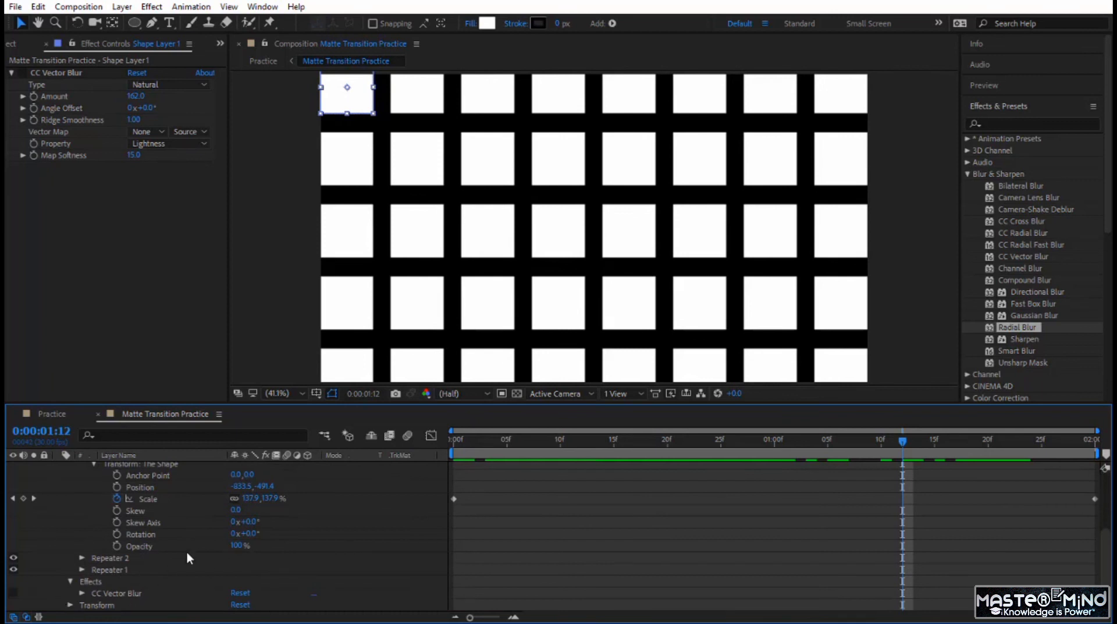
{"action": "scroll", "coordinate": [186, 551], "scroll_direction": "up", "scroll_amount": 2}
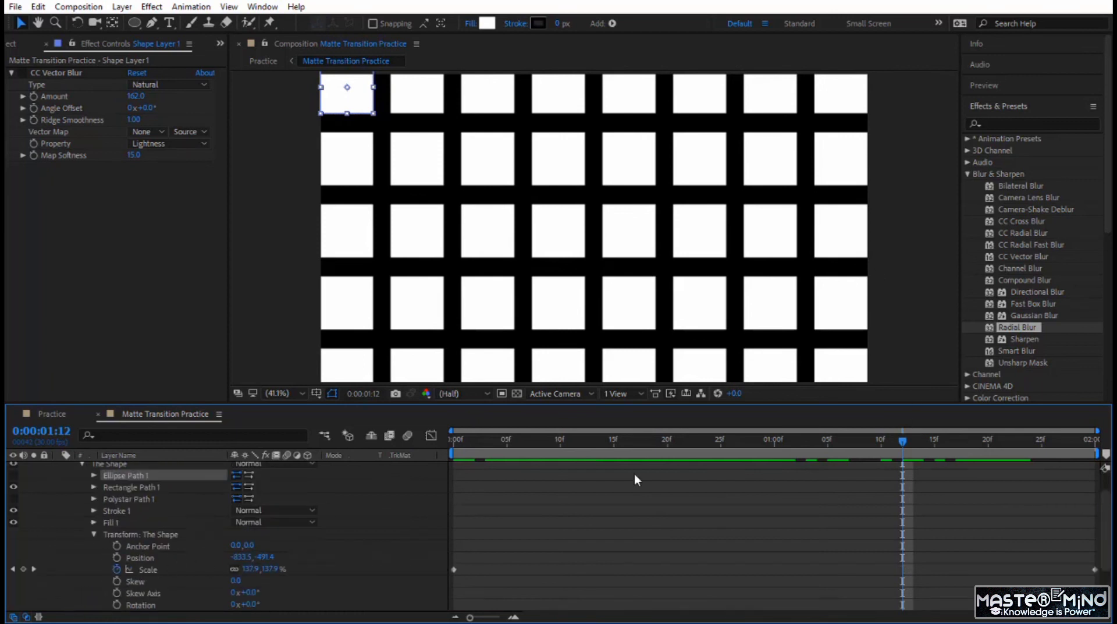
{"action": "left_click", "coordinate": [13, 499]}
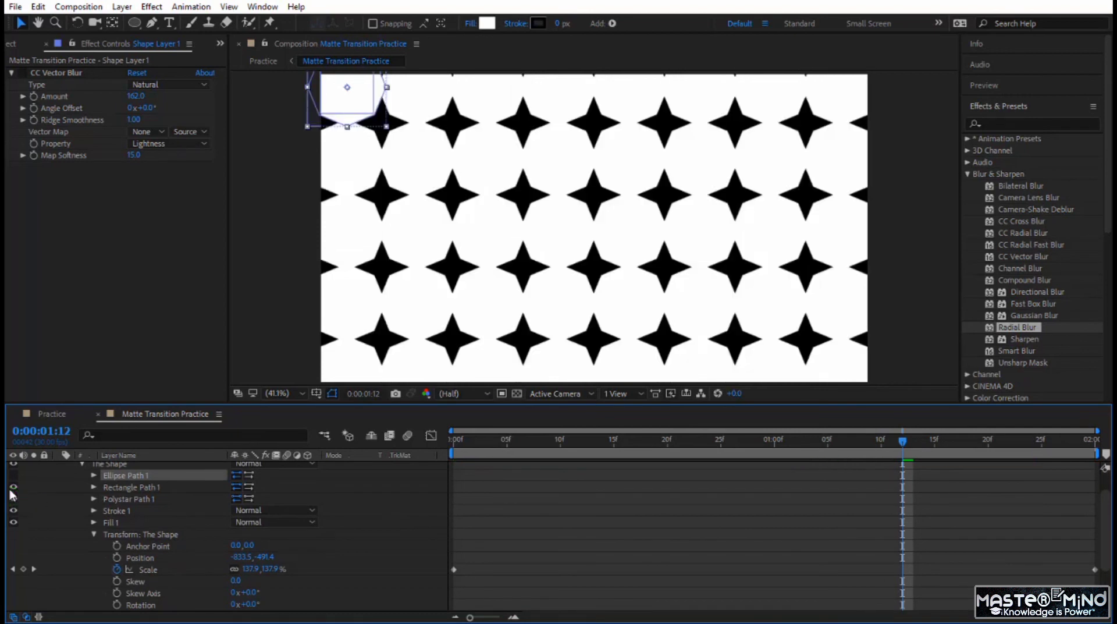
{"action": "left_click", "coordinate": [13, 486]}
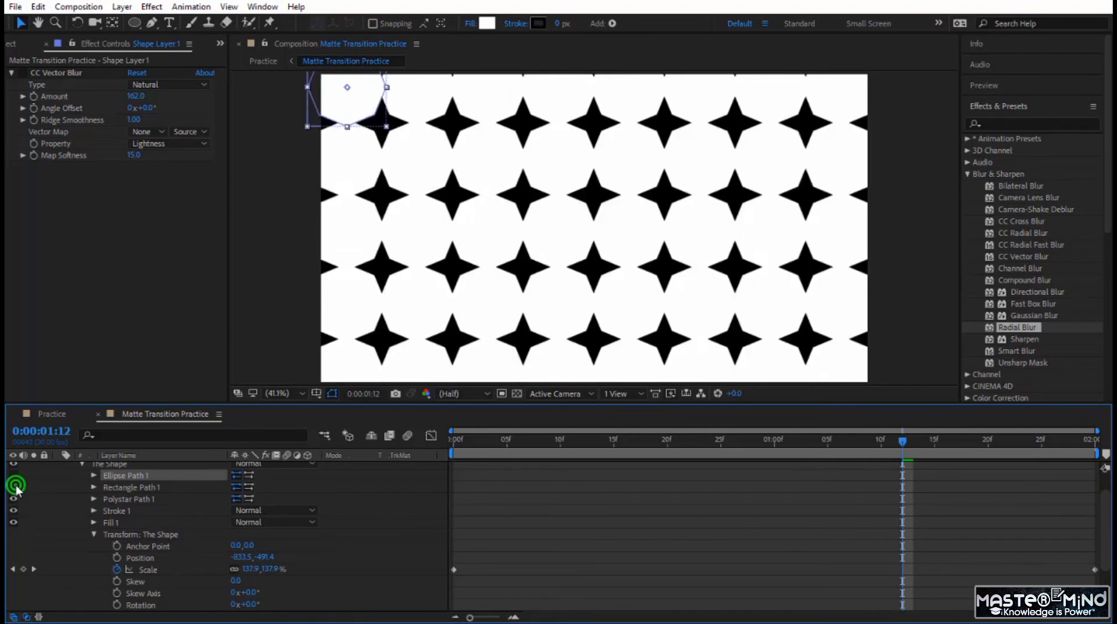
{"action": "left_click", "coordinate": [92, 499]}
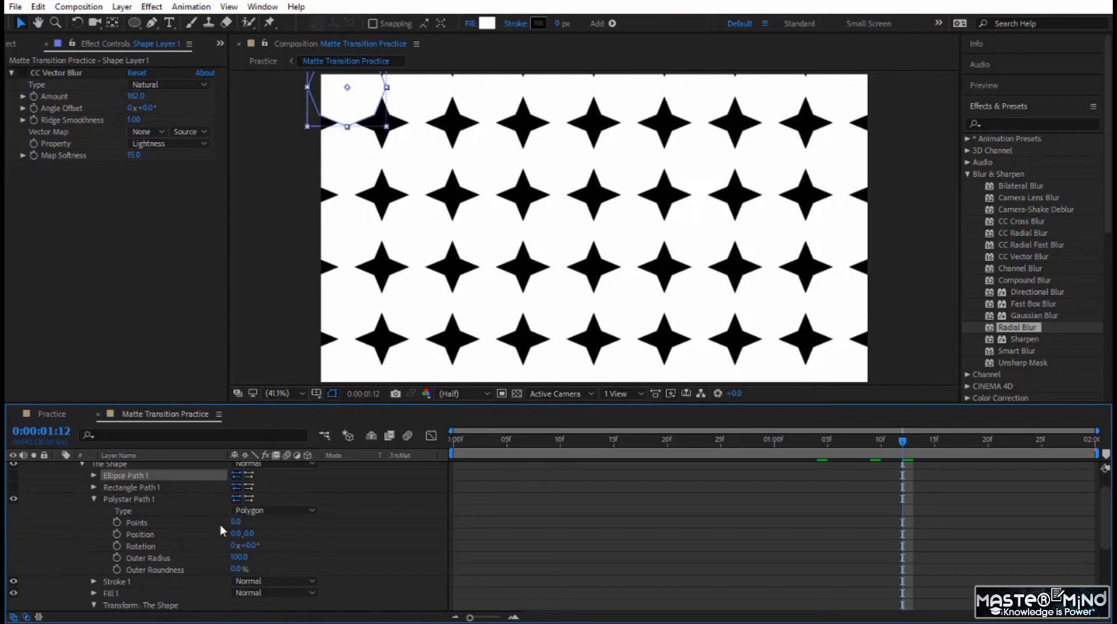
{"action": "left_click_drag", "start_coordinate": [858, 448], "coordinate": [700, 487]}
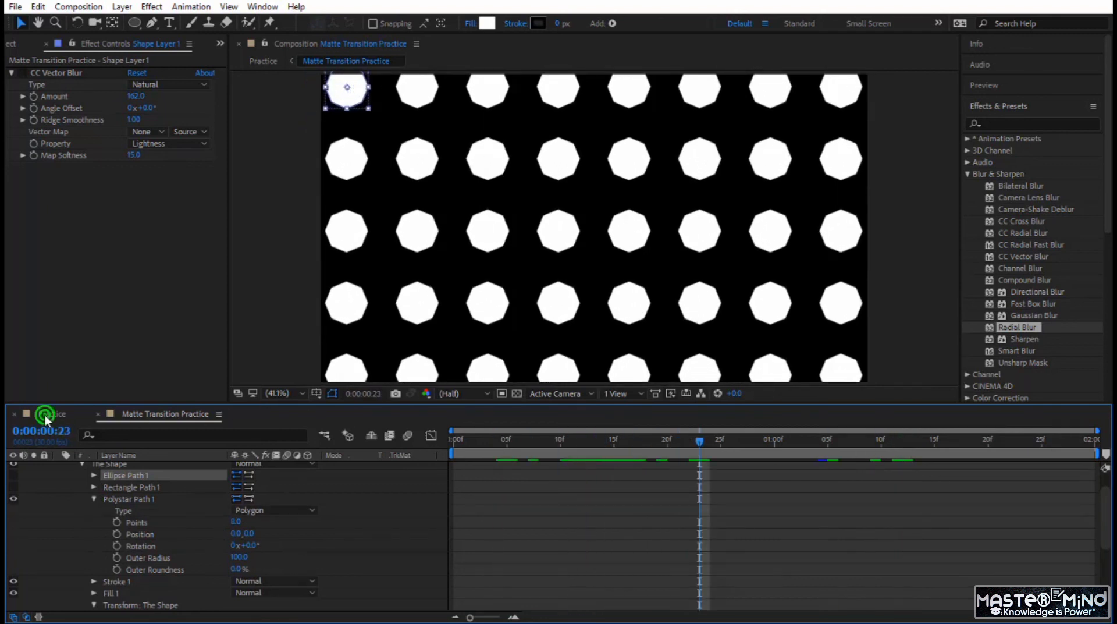
Step: Return to the Practice composition and play the polystar matte transition from 0:00:02:10
{"action": "left_click", "coordinate": [44, 414]}
{"action": "left_click_drag", "start_coordinate": [756, 442], "coordinate": [641, 459]}
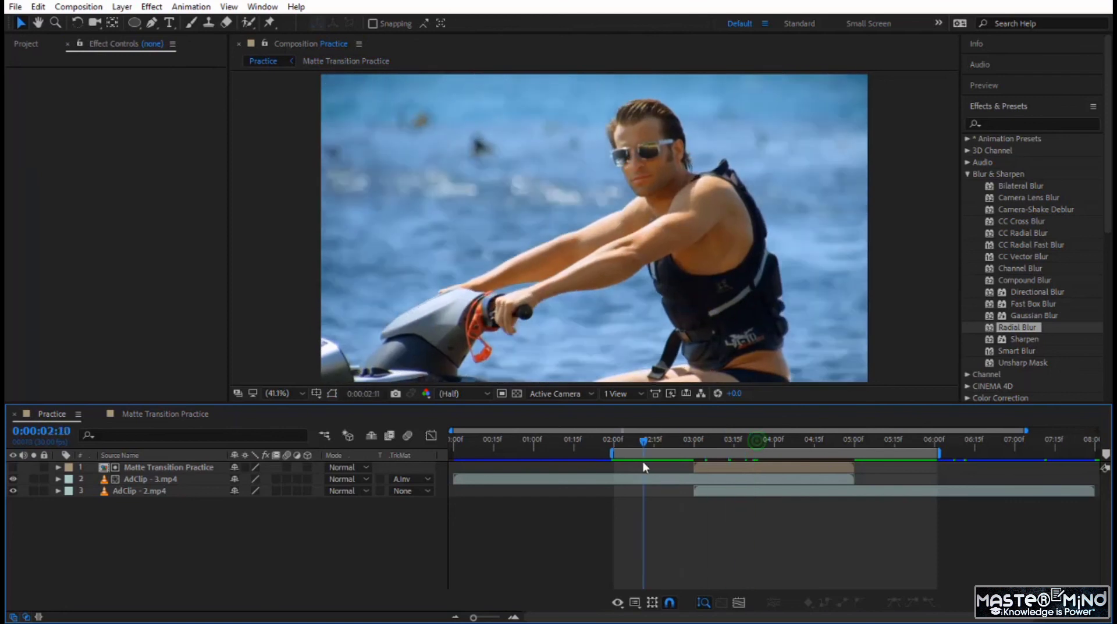
{"action": "key", "text": "space"}
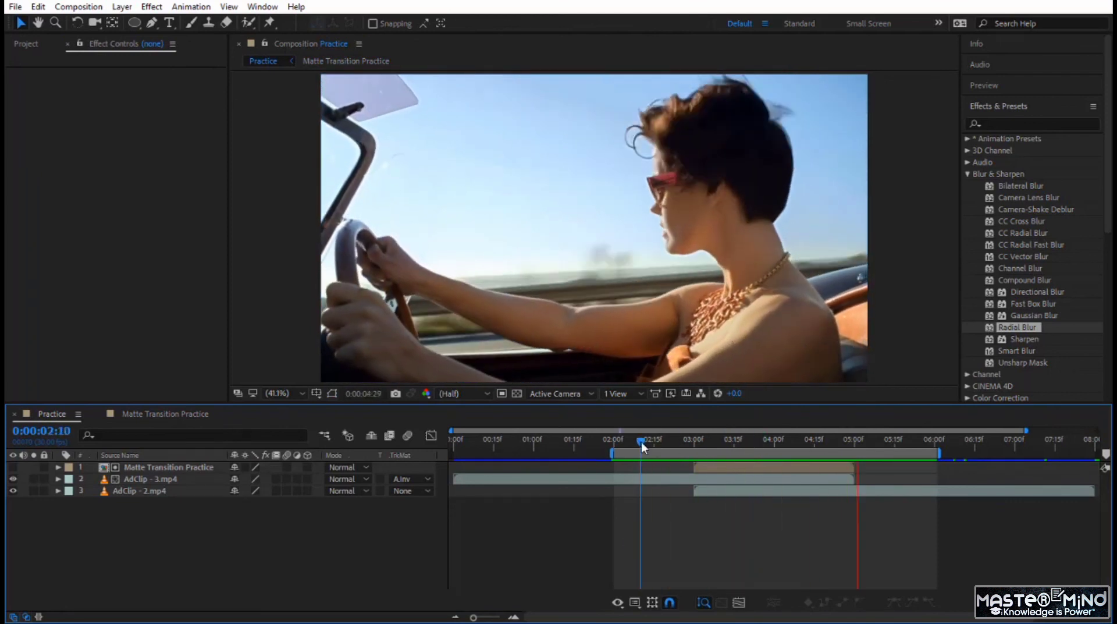
{"action": "left_click_drag", "start_coordinate": [641, 441], "coordinate": [670, 446]}
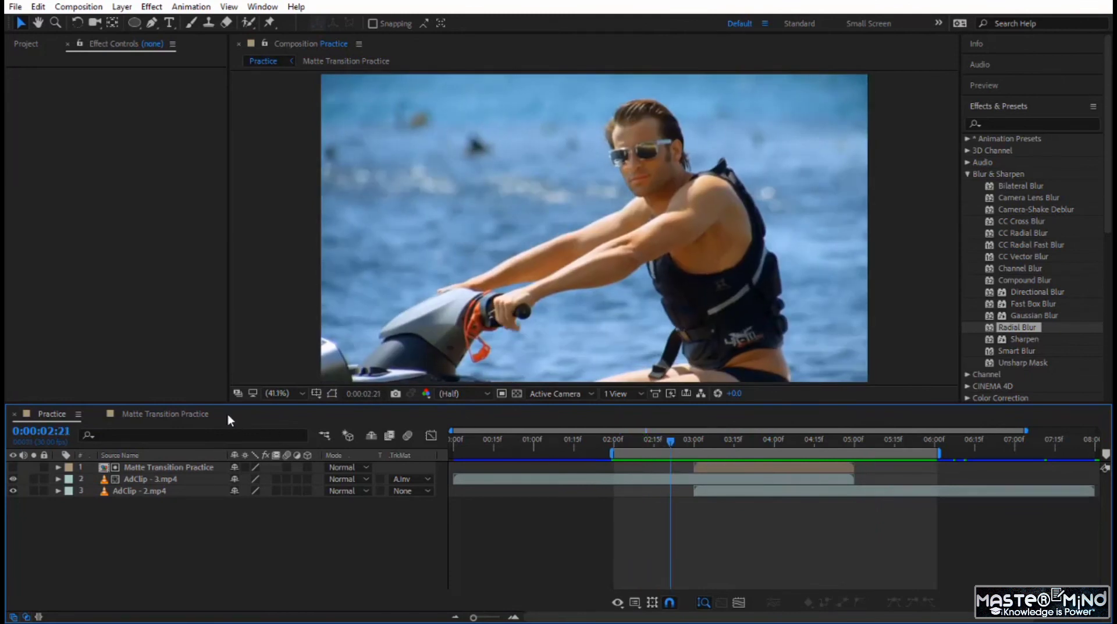
Step: In the Matte Transition Practice composition, make Ellipse Path 1 the visible path in place of Polystar Path 1
{"action": "left_click", "coordinate": [191, 415]}
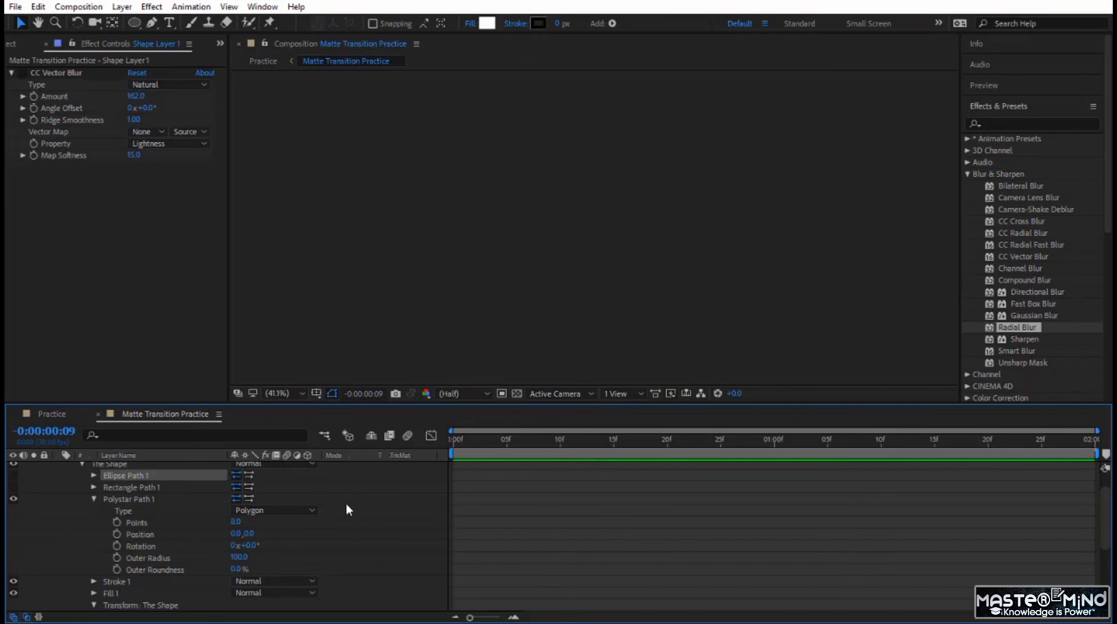
{"action": "scroll", "coordinate": [347, 508], "scroll_direction": "up", "scroll_amount": 2}
{"action": "left_click", "coordinate": [15, 500]}
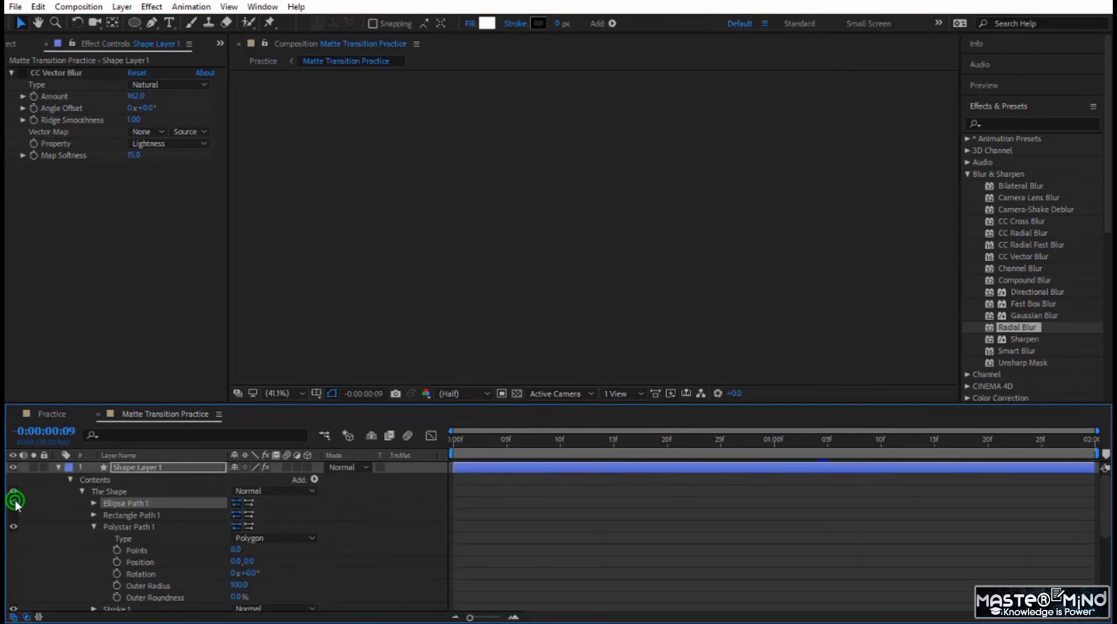
Step: Enable CC Vector Blur on Shape Layer 1 and scrub the blurred circle pattern to 0:00:00:23
{"action": "left_click", "coordinate": [47, 71]}
{"action": "left_click", "coordinate": [473, 442]}
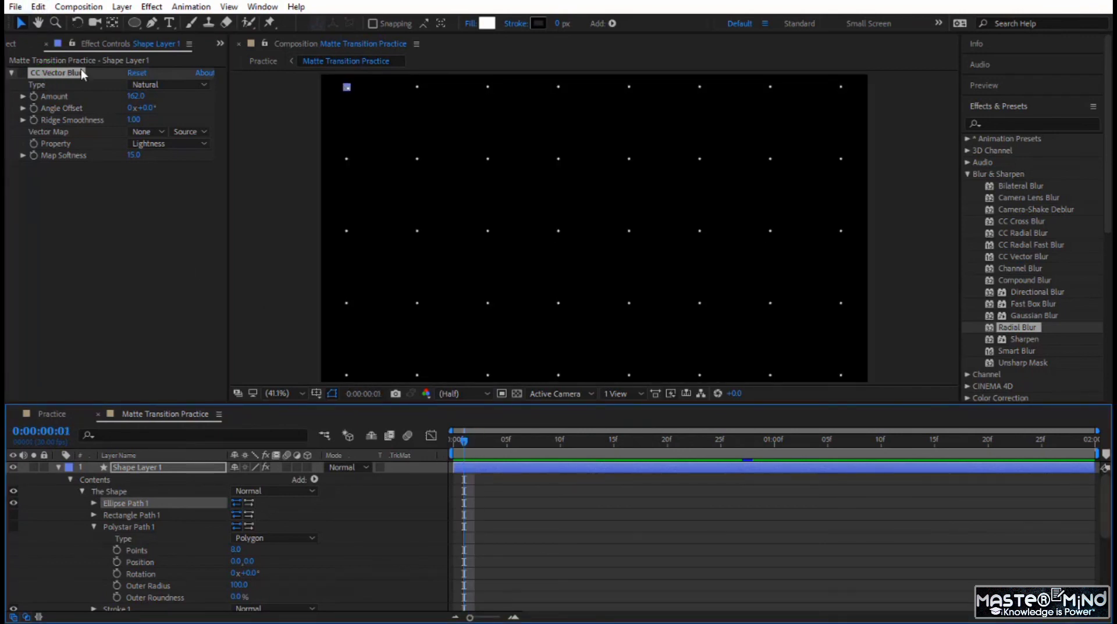
{"action": "left_click", "coordinate": [21, 73]}
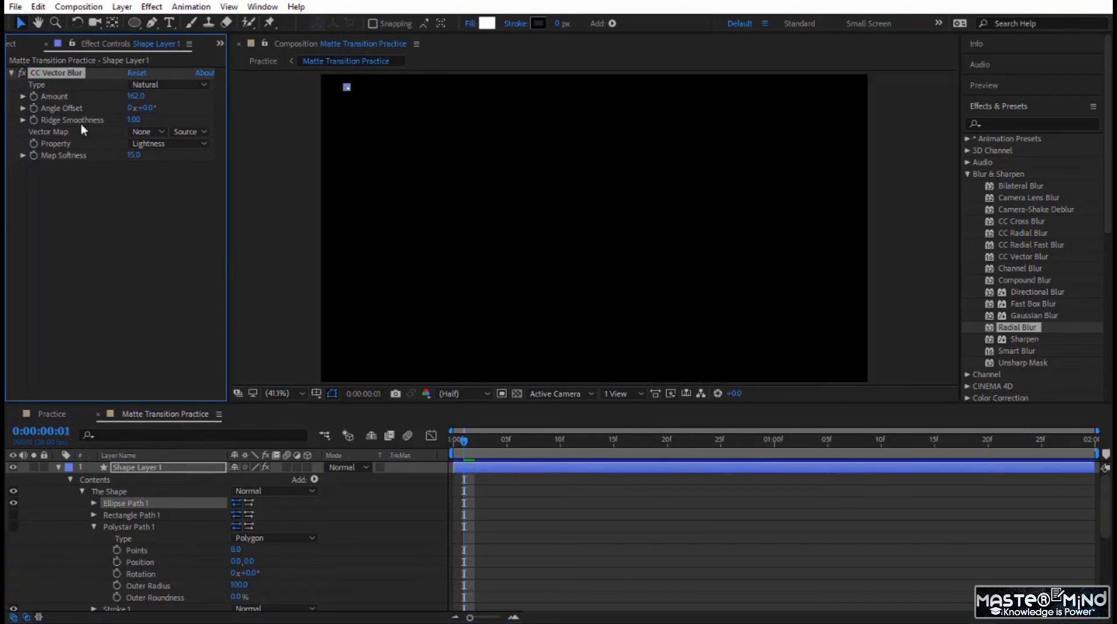
{"action": "left_click_drag", "start_coordinate": [463, 442], "coordinate": [701, 488]}
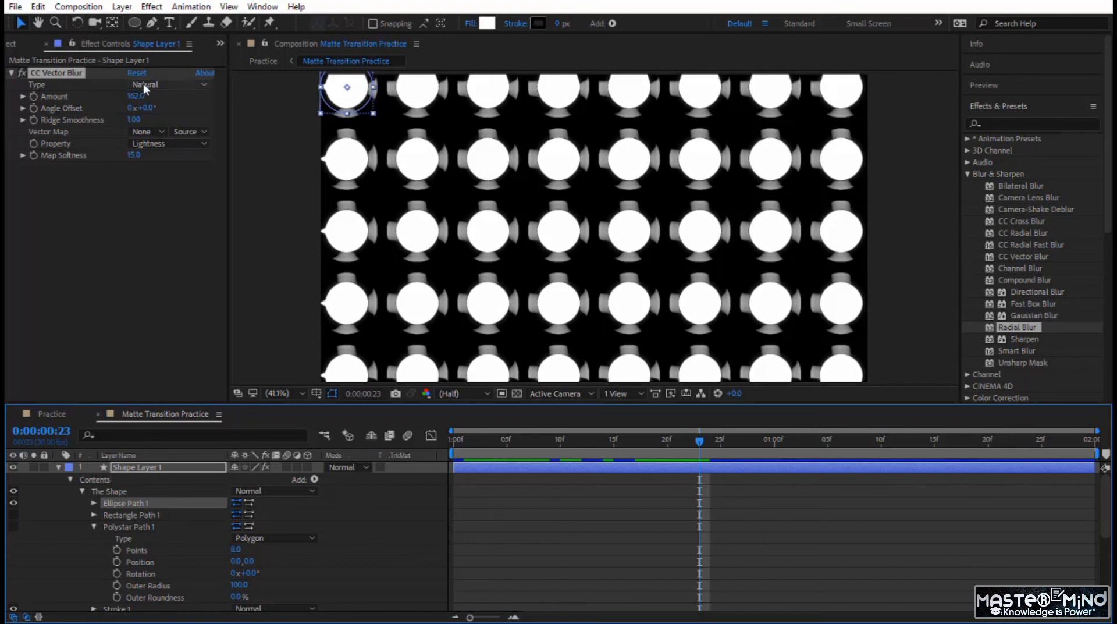
Step: Try the Constant Length, Perpendicular and Direction Fading types for CC Vector Blur on the circle pattern
{"action": "left_click", "coordinate": [165, 85]}
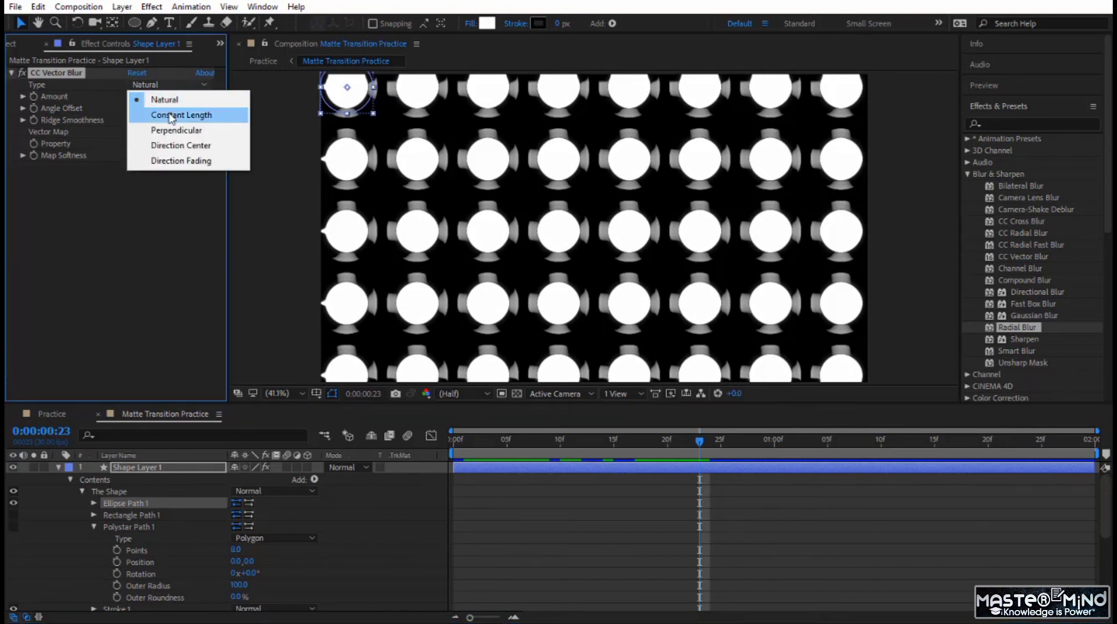
{"action": "left_click", "coordinate": [168, 114]}
{"action": "left_click", "coordinate": [164, 85]}
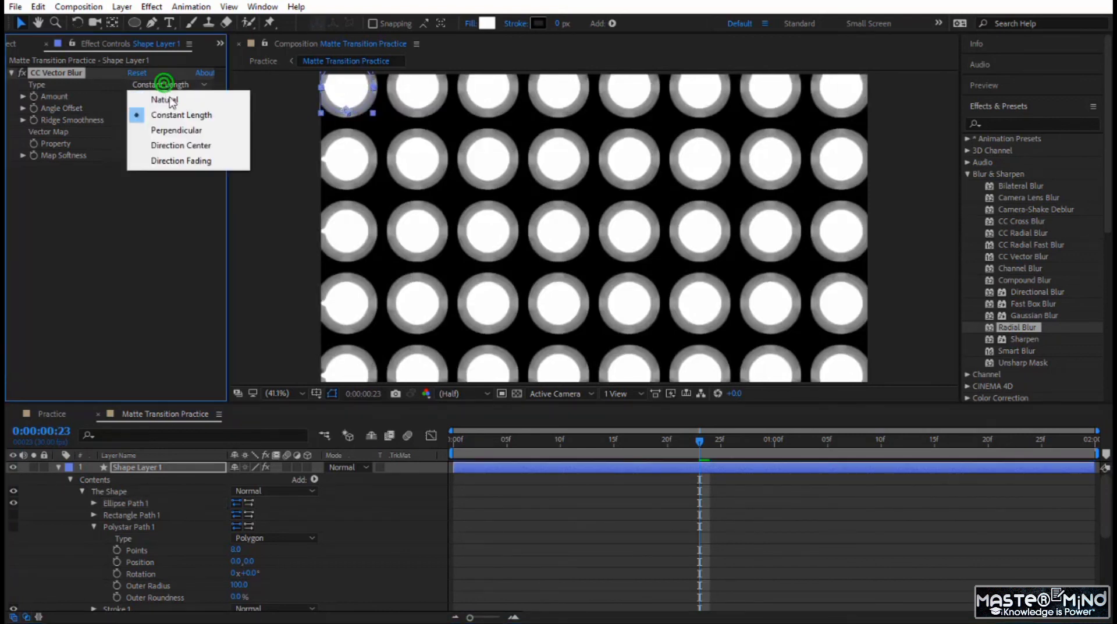
{"action": "left_click", "coordinate": [172, 129]}
{"action": "left_click", "coordinate": [169, 85]}
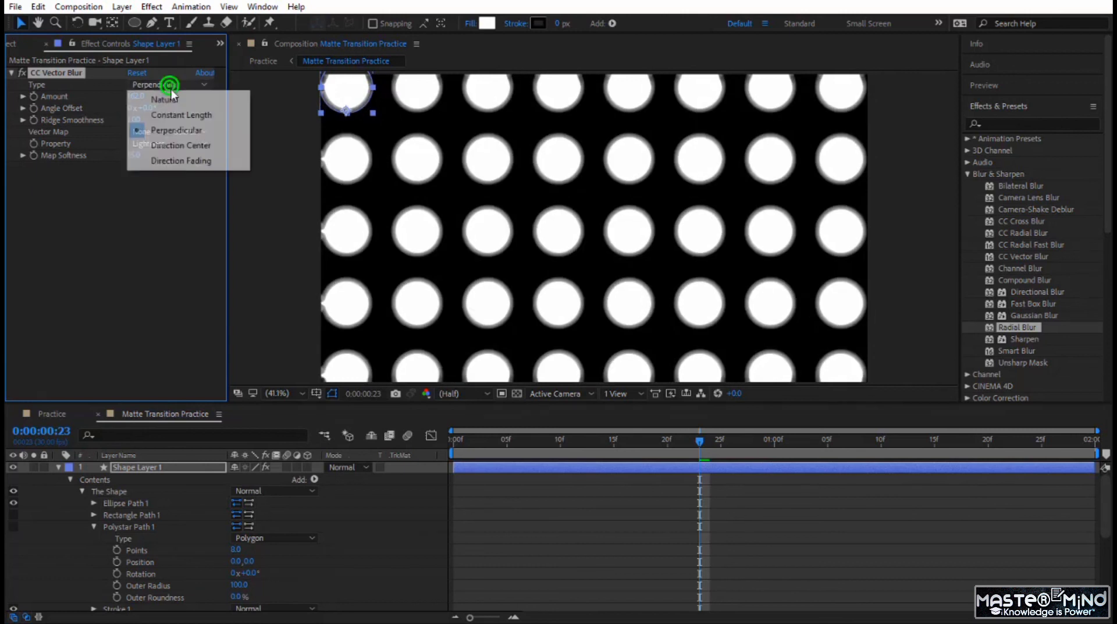
{"action": "left_click", "coordinate": [172, 162]}
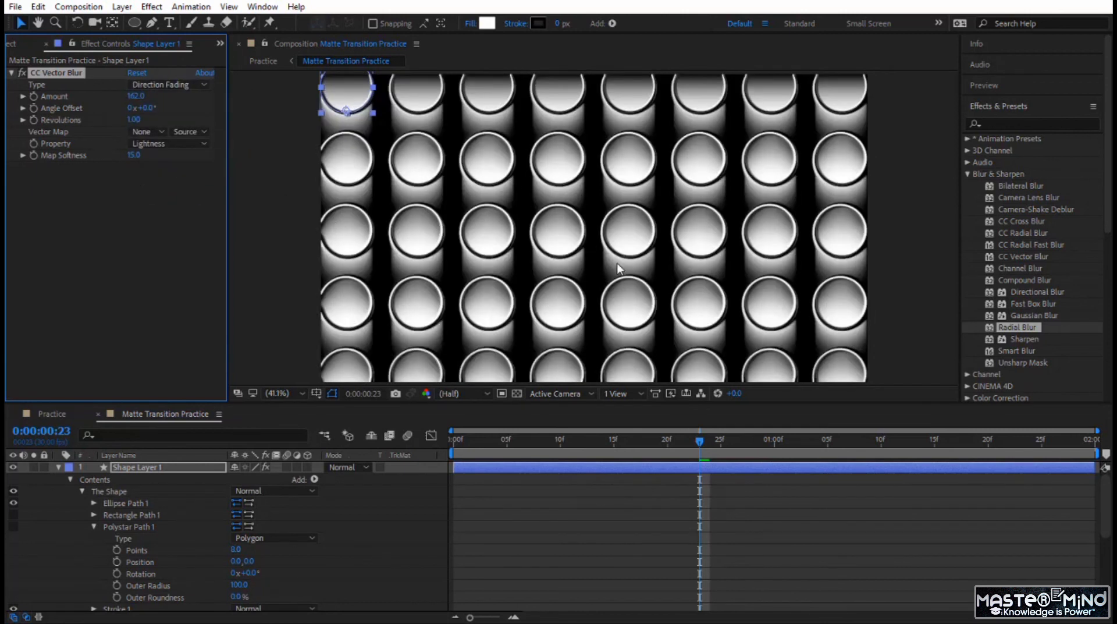
Step: Play the Direction Fading matte transition in the Practice composition from 0:00:02:22
{"action": "left_click", "coordinate": [57, 417]}
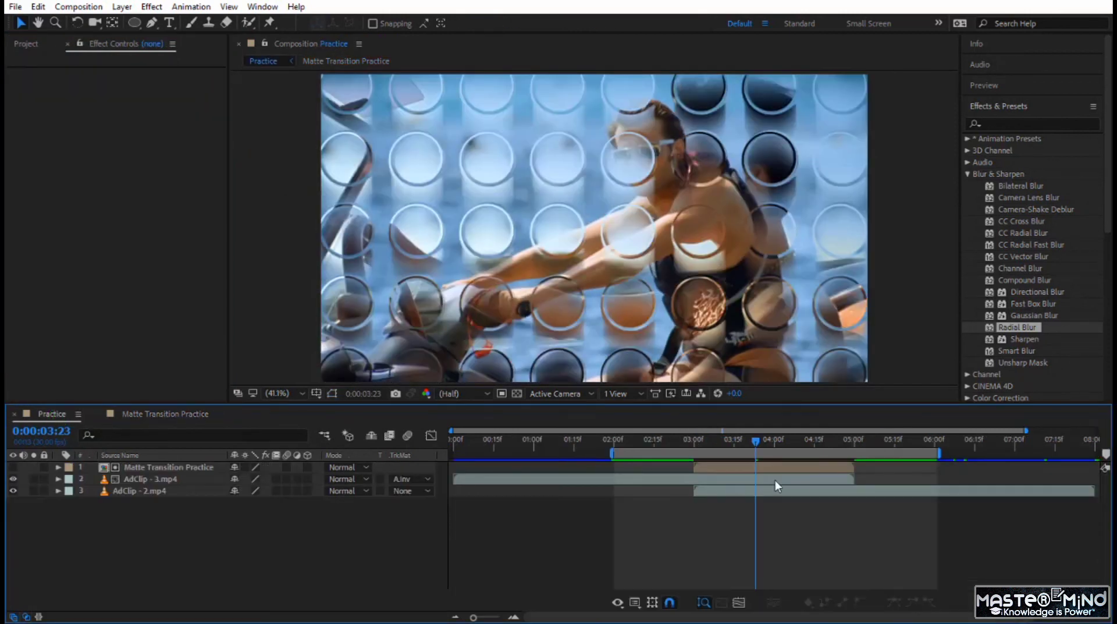
{"action": "left_click_drag", "start_coordinate": [753, 445], "coordinate": [672, 462]}
{"action": "key", "text": "space"}
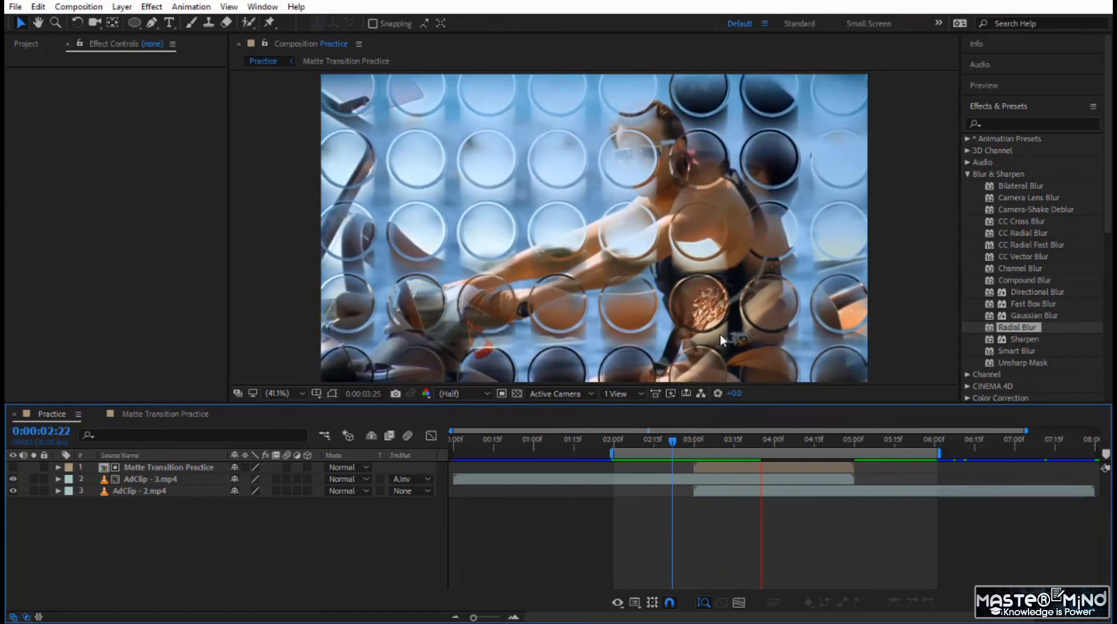
Step: Return to Matte Transition Practice, restore the CC Vector Blur Type to Natural, and scrub the pattern to 0:00:00:25
{"action": "left_click", "coordinate": [187, 414]}
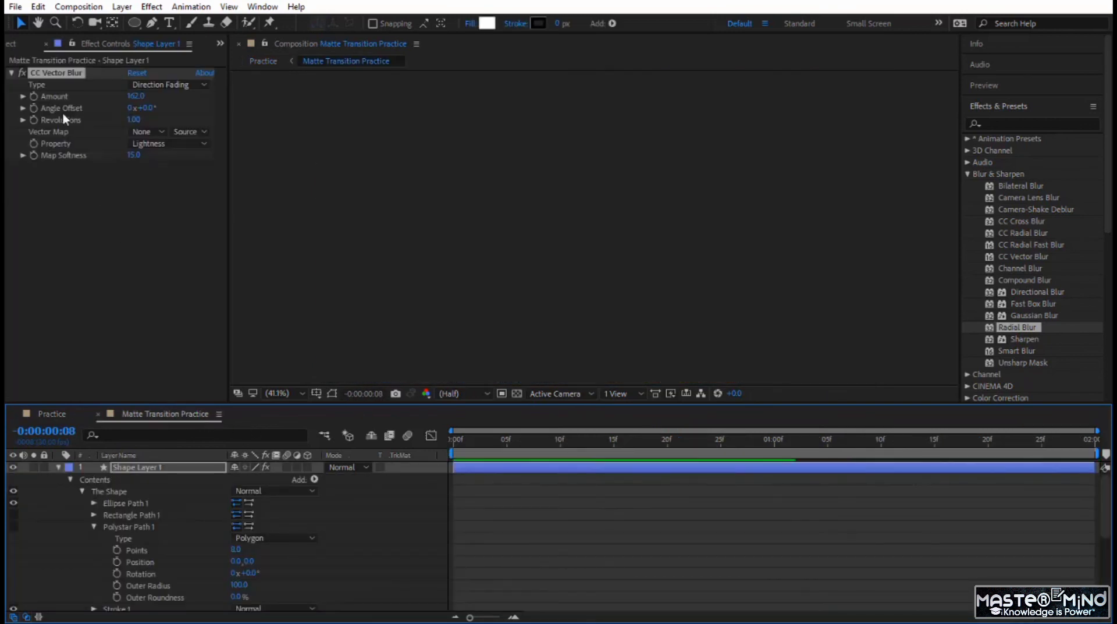
{"action": "left_click", "coordinate": [620, 446]}
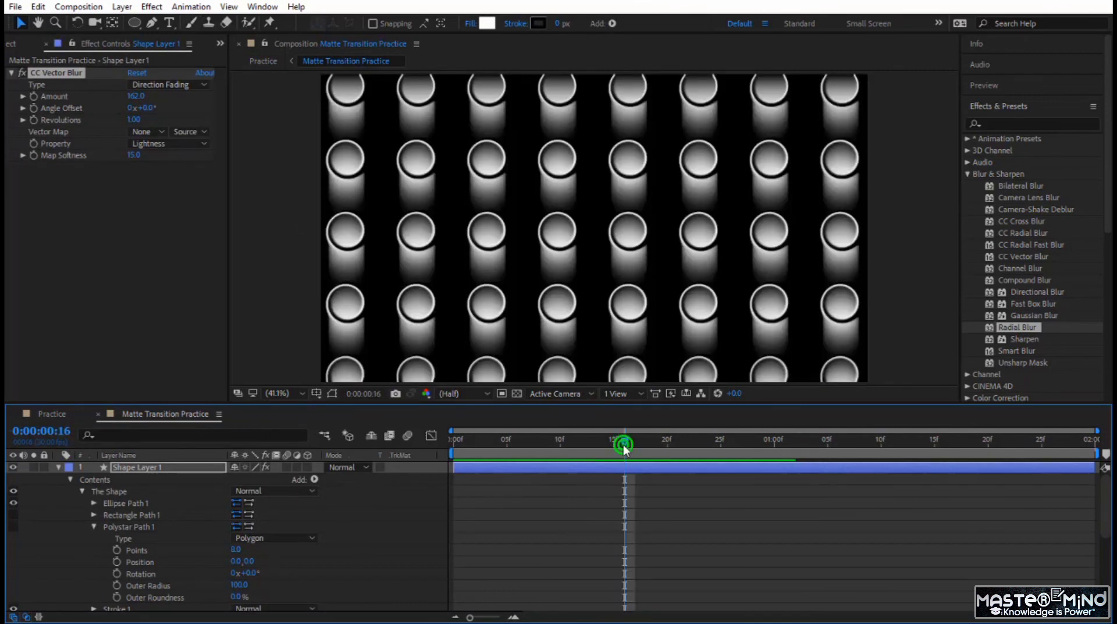
{"action": "left_click_drag", "start_coordinate": [624, 446], "coordinate": [605, 489]}
{"action": "left_click", "coordinate": [178, 86]}
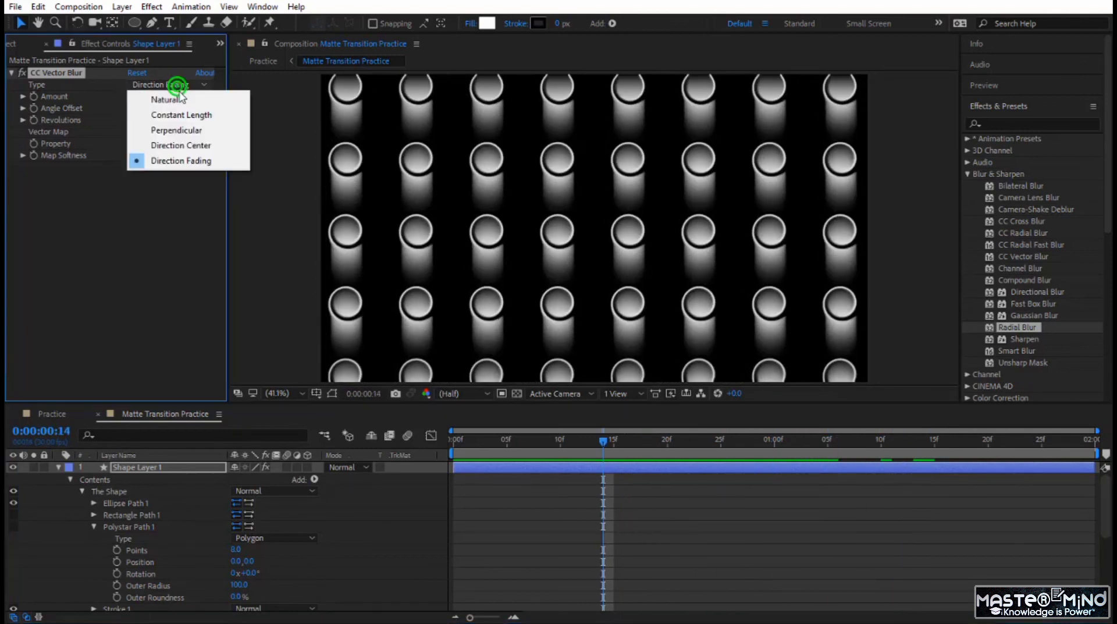
{"action": "left_click", "coordinate": [174, 95]}
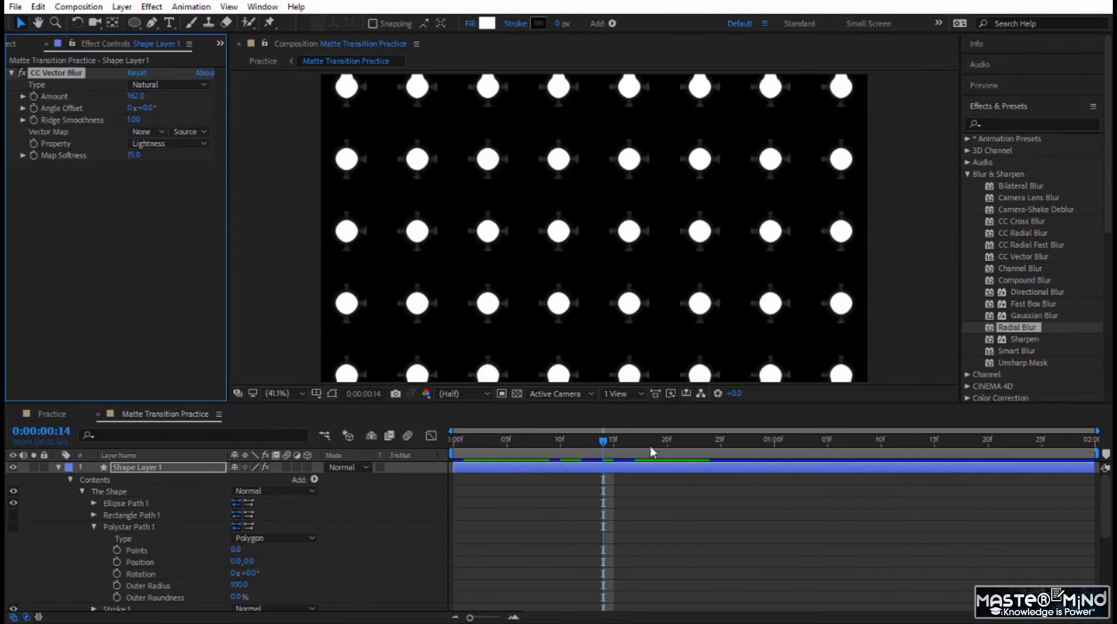
{"action": "left_click_drag", "start_coordinate": [603, 441], "coordinate": [720, 461]}
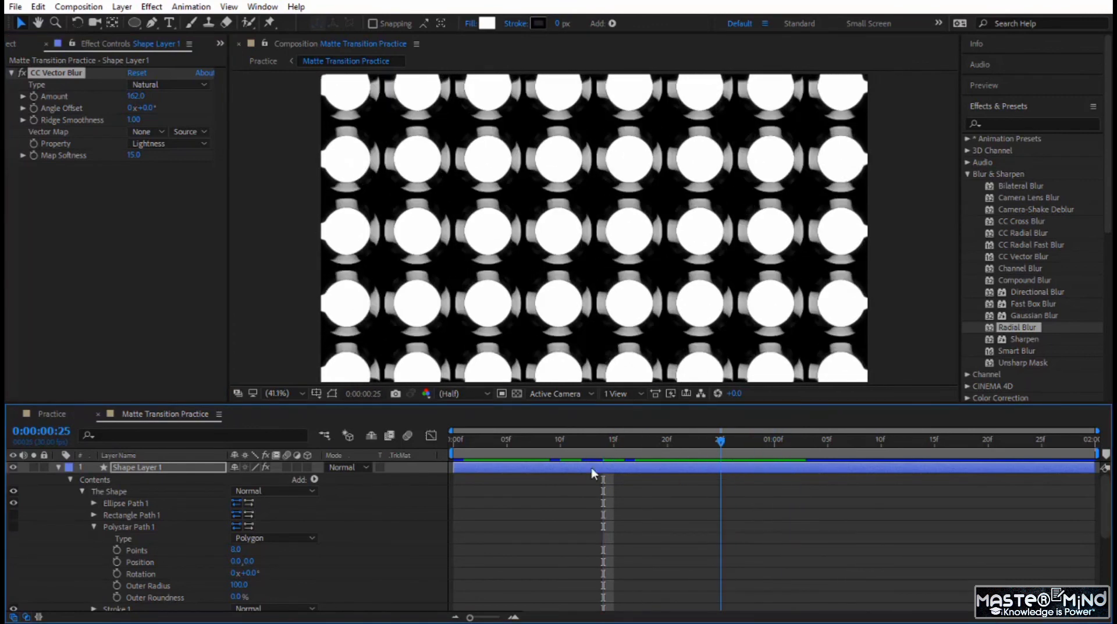
Step: Set the CC Vector Blur Amount to 231, and try an Angle Offset of 17° before undoing that offset
{"action": "left_click", "coordinate": [136, 97]}
{"action": "left_click_drag", "start_coordinate": [163, 100], "coordinate": [93, 103]}
{"action": "left_click_drag", "start_coordinate": [168, 102], "coordinate": [189, 101]}
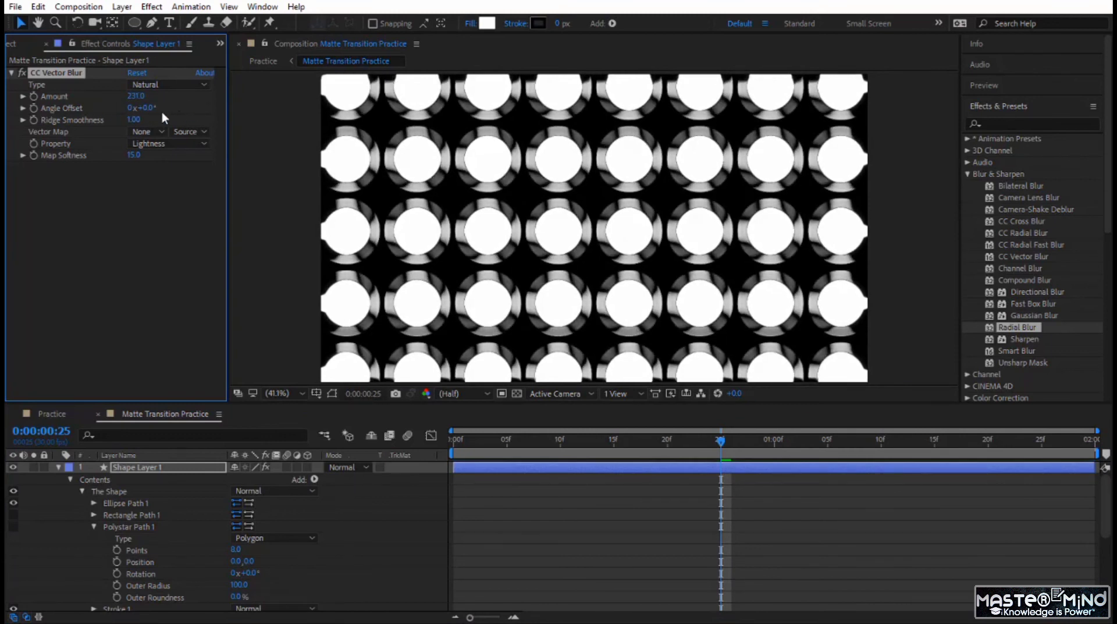
{"action": "left_click_drag", "start_coordinate": [149, 109], "coordinate": [175, 110]}
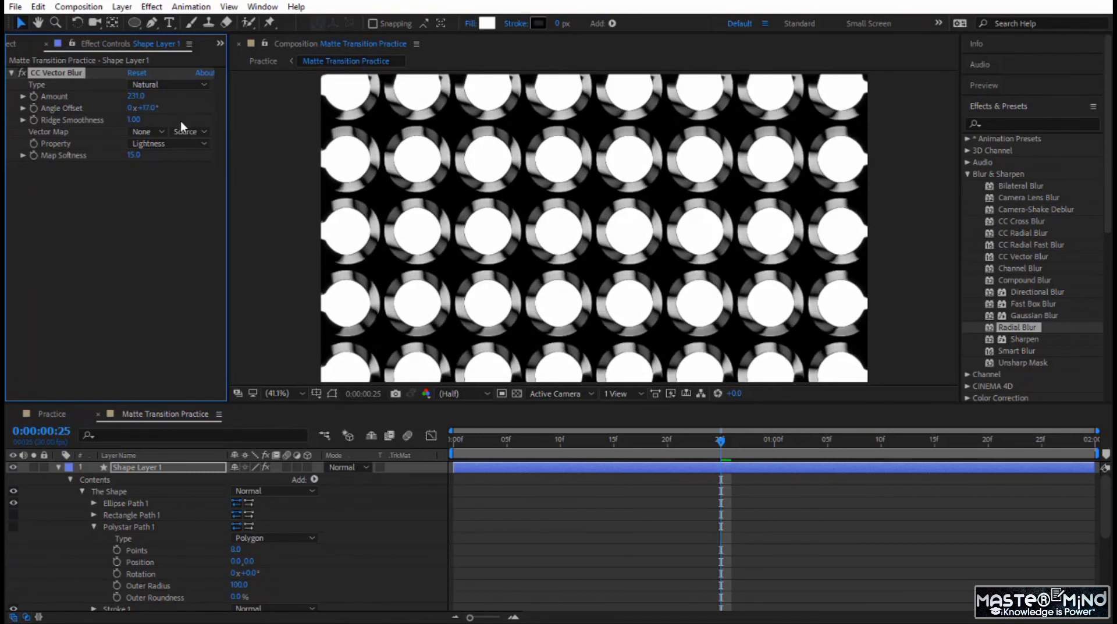
{"action": "key", "text": "ctrl+z"}
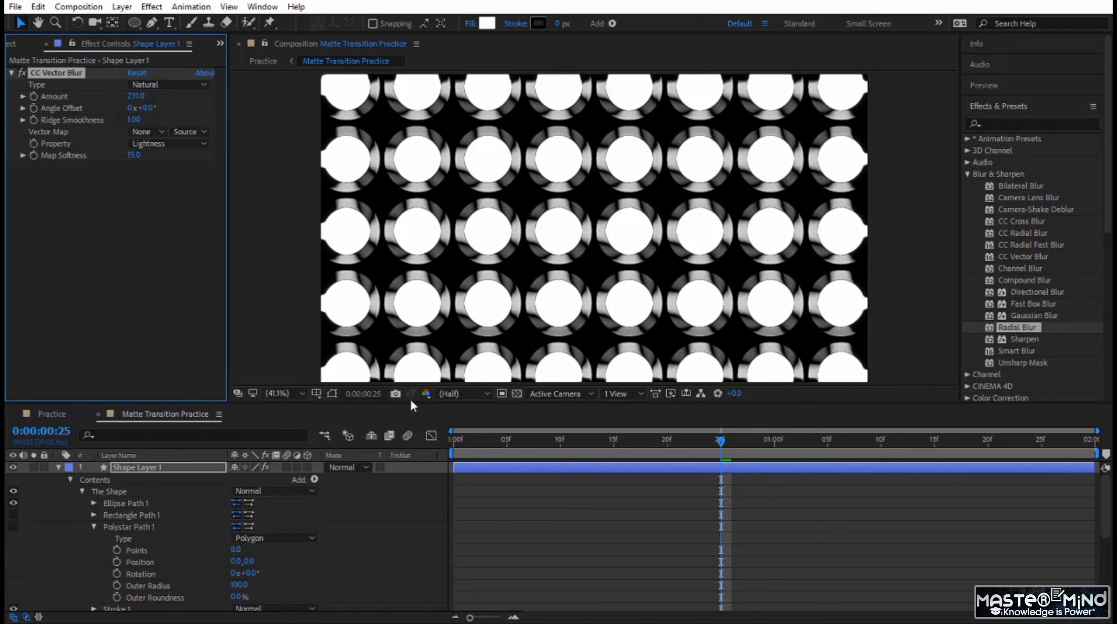
Step: Show Polystar Path 1 instead of Ellipse Path 1 and play the blurred pattern from 0:00:00:00
{"action": "left_click", "coordinate": [13, 526]}
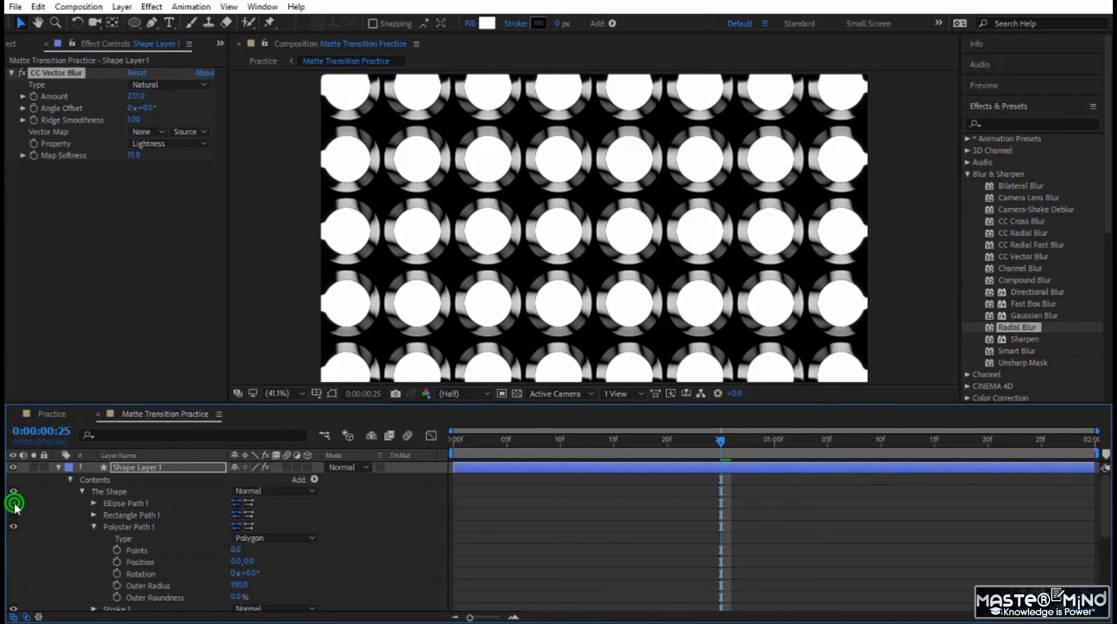
{"action": "left_click", "coordinate": [13, 502]}
{"action": "left_click_drag", "start_coordinate": [644, 445], "coordinate": [451, 457]}
{"action": "key", "text": "space"}
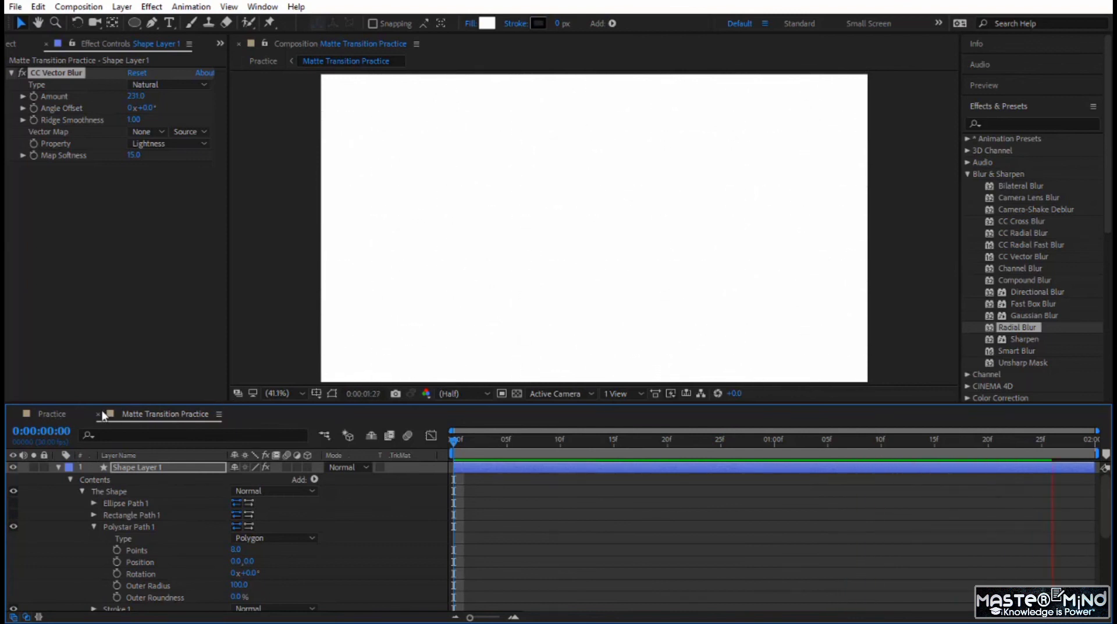
Step: Play the blurred polystar transition in the Practice composition from 0:00:03:00 and scrub to about 0:00:04:04
{"action": "left_click", "coordinate": [52, 413]}
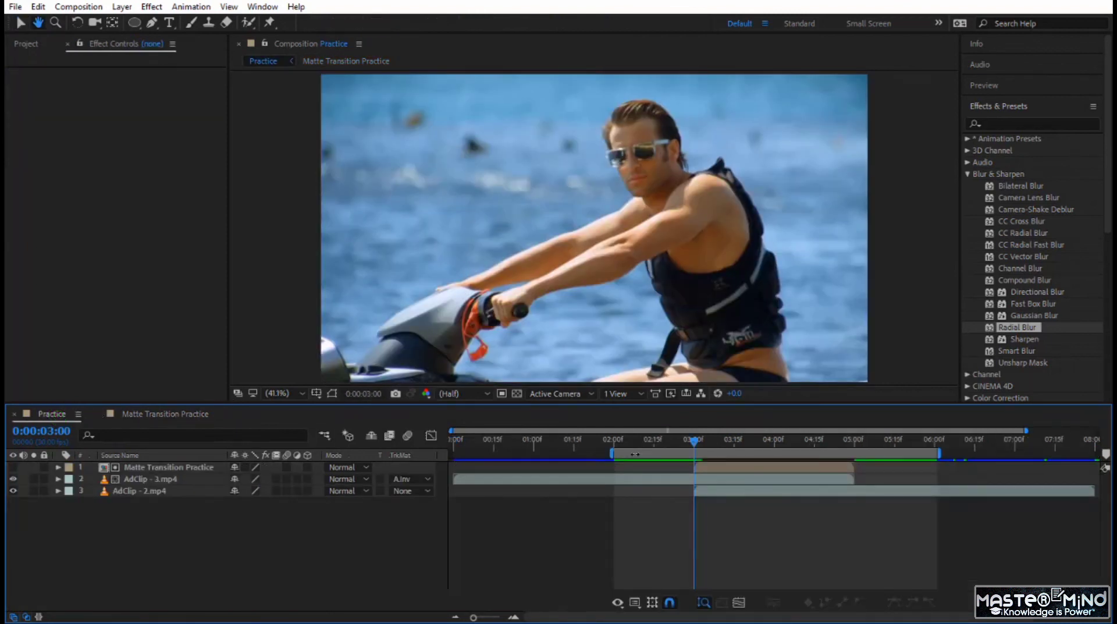
{"action": "key", "text": "space"}
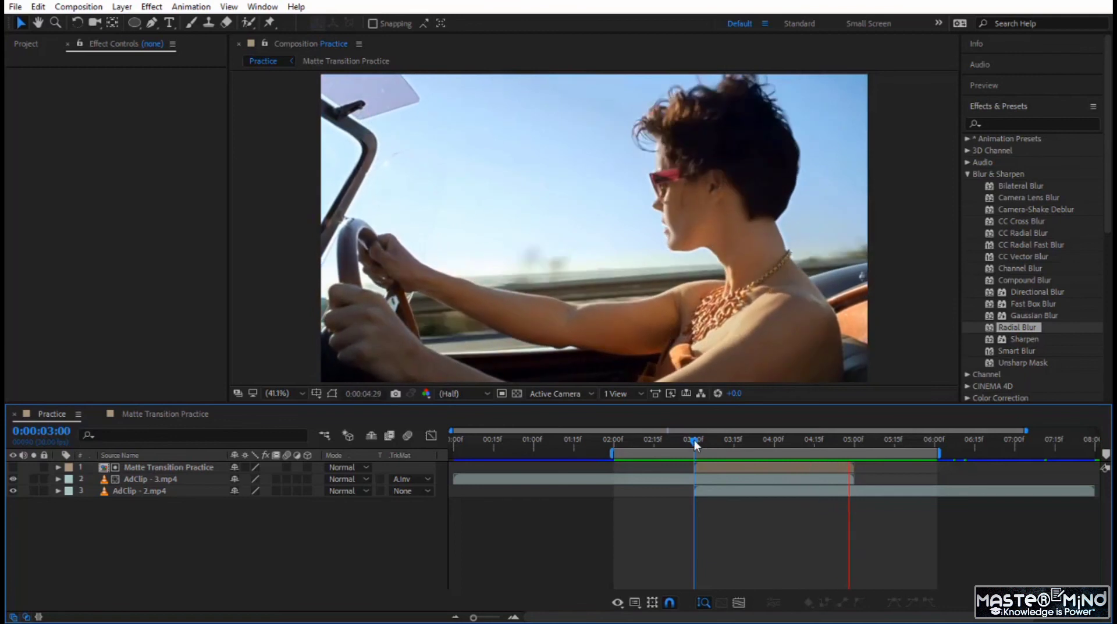
{"action": "left_click_drag", "start_coordinate": [695, 444], "coordinate": [789, 449]}
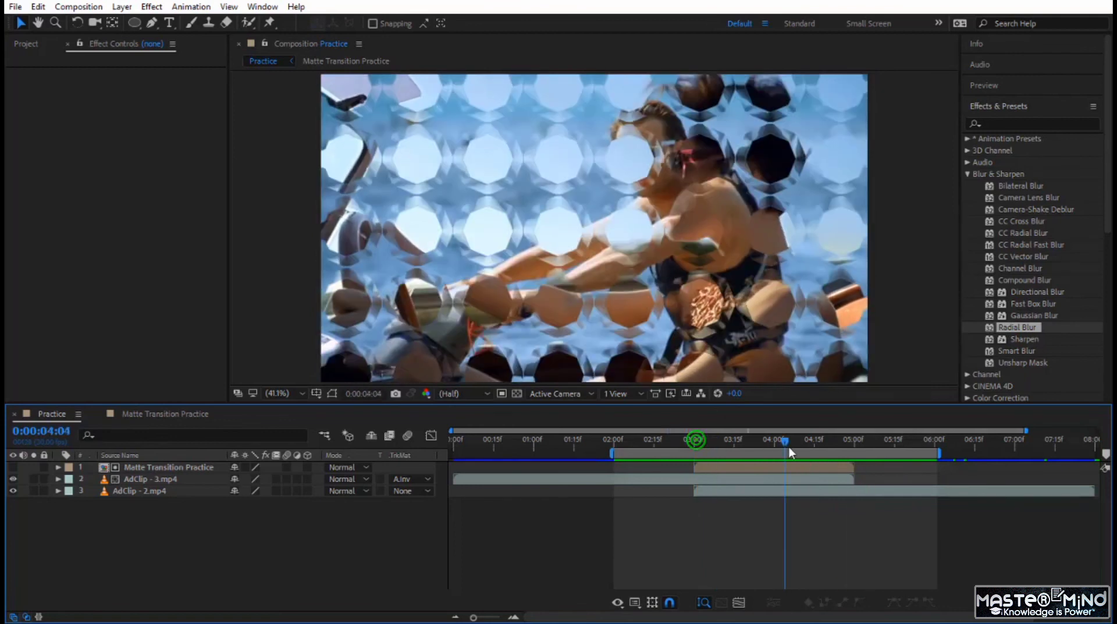
Step: Add Radial Blur to Shape Layer 1 in Matte Transition Practice and play the Practice composition from 0:00:02:04
{"action": "left_click", "coordinate": [168, 413]}
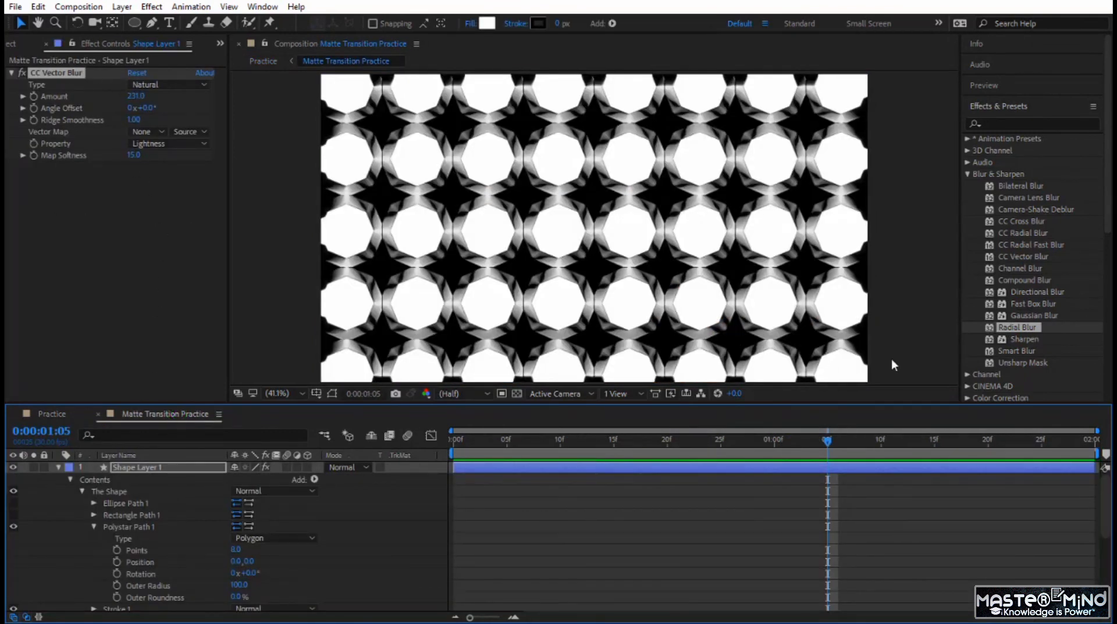
{"action": "left_click_drag", "start_coordinate": [1007, 326], "coordinate": [128, 263]}
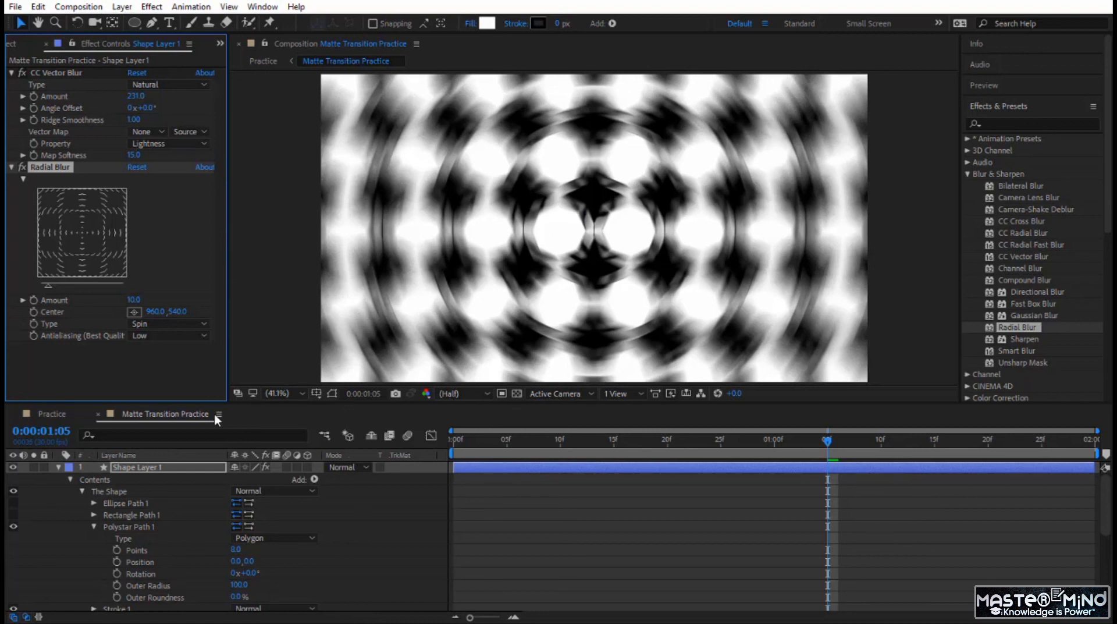
{"action": "left_click", "coordinate": [44, 409]}
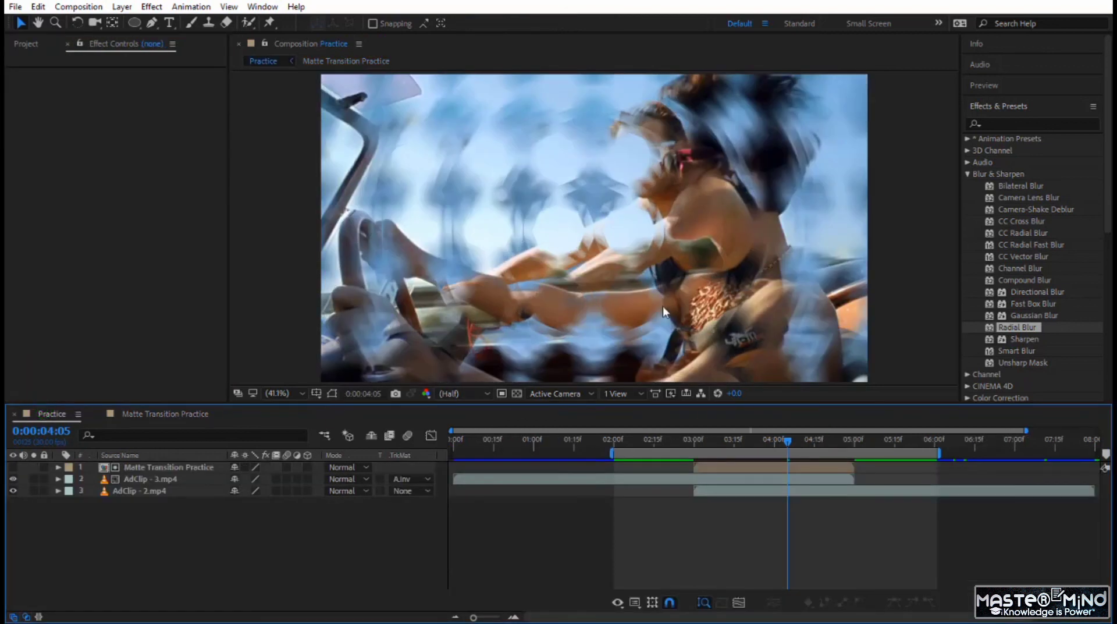
{"action": "left_click_drag", "start_coordinate": [786, 443], "coordinate": [623, 483]}
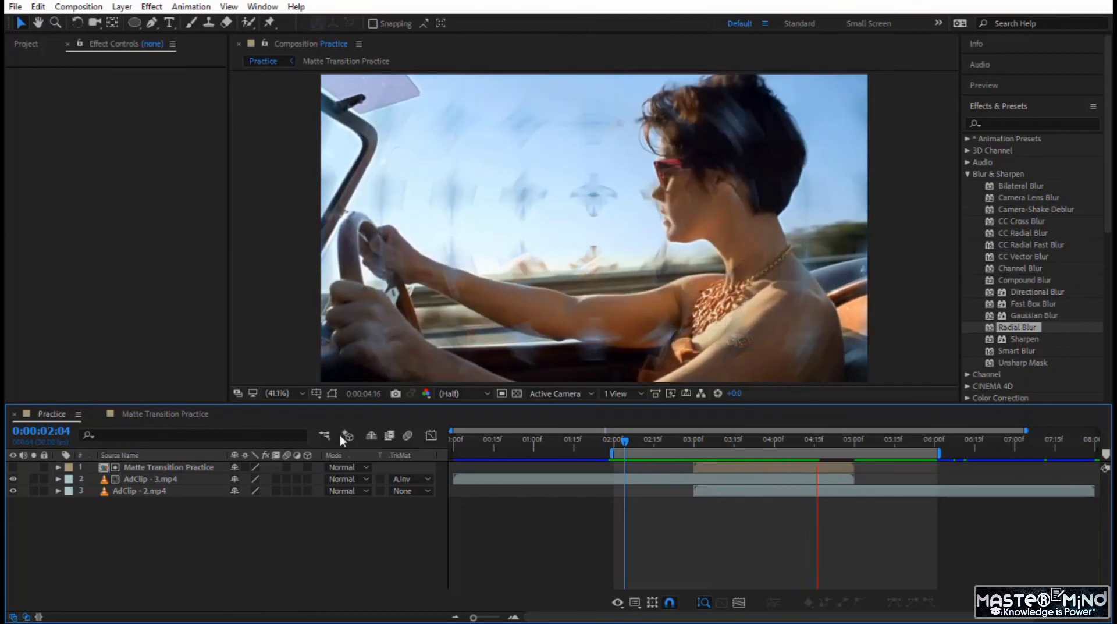
Step: Move the Radial Blur Center to about 1756, 988.2, set its Amount to 8, and preview the matte pattern
{"action": "left_click", "coordinate": [178, 412]}
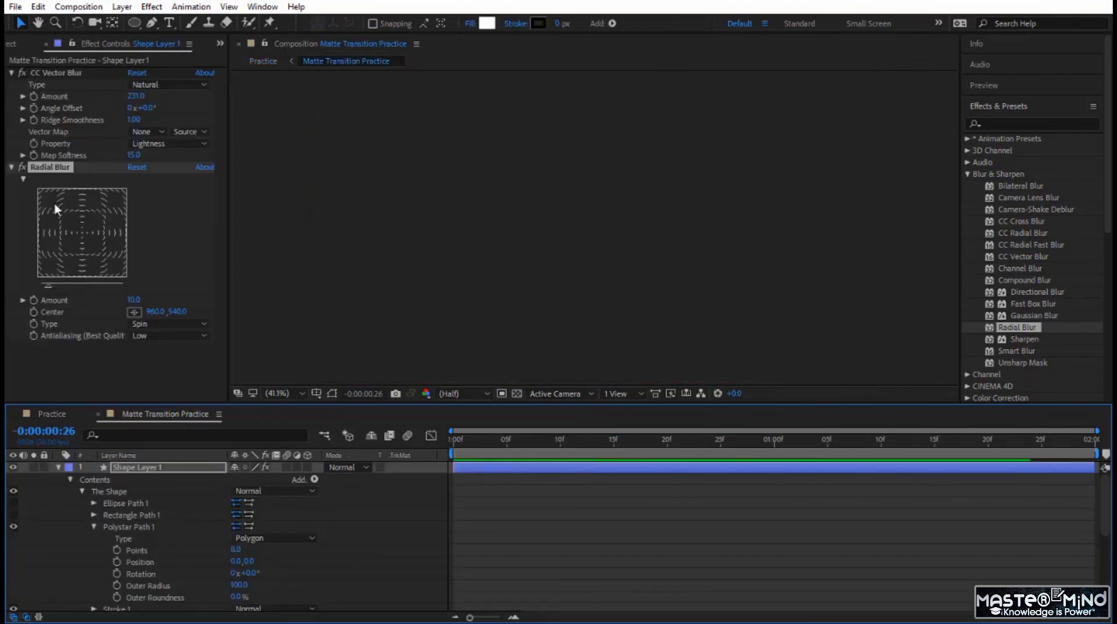
{"action": "left_click_drag", "start_coordinate": [56, 210], "coordinate": [118, 271]}
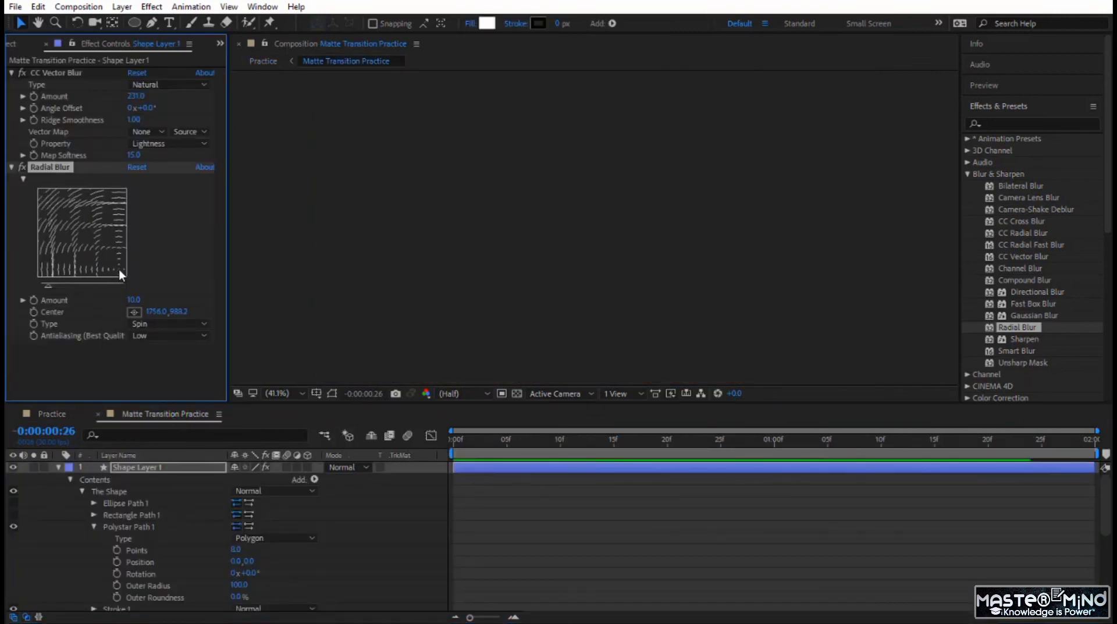
{"action": "left_click_drag", "start_coordinate": [604, 441], "coordinate": [760, 449]}
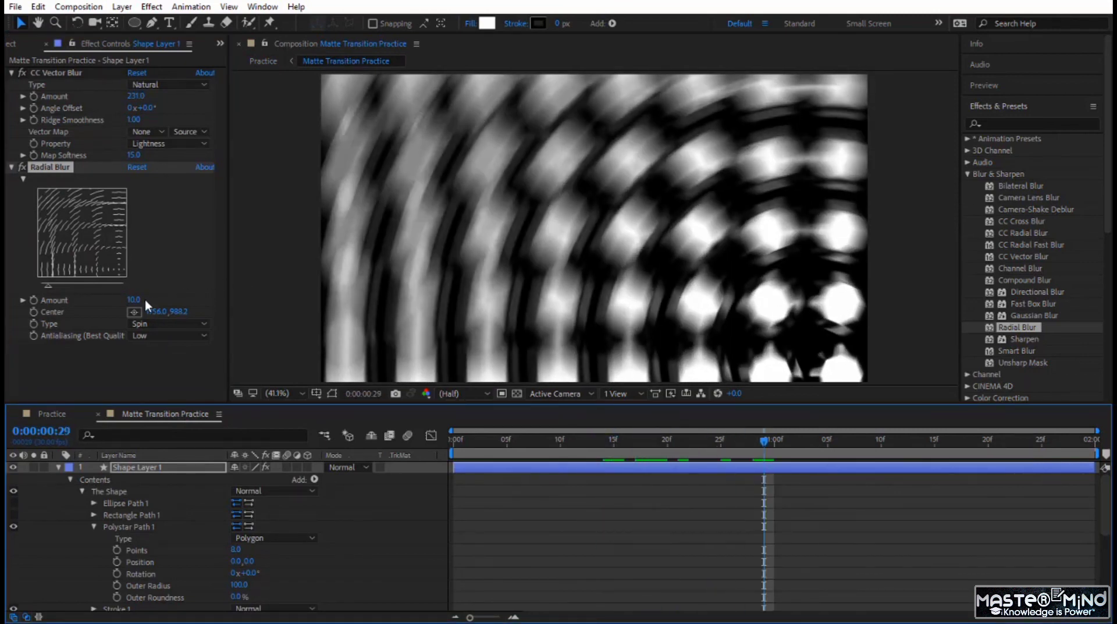
{"action": "mouse_move", "coordinate": [133, 299]}
{"action": "left_mouse_down"}
{"action": "mouse_move", "coordinate": [119, 299]}
{"action": "mouse_move", "coordinate": [133, 299]}
{"action": "left_mouse_up"}
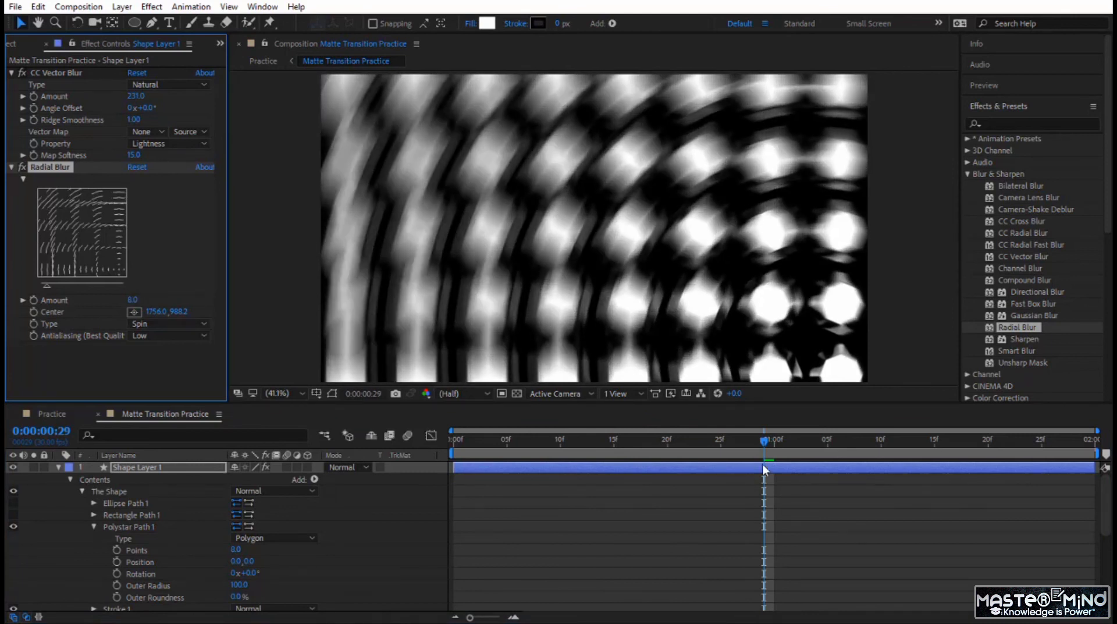
{"action": "left_click", "coordinate": [762, 438]}
{"action": "key", "text": "space"}
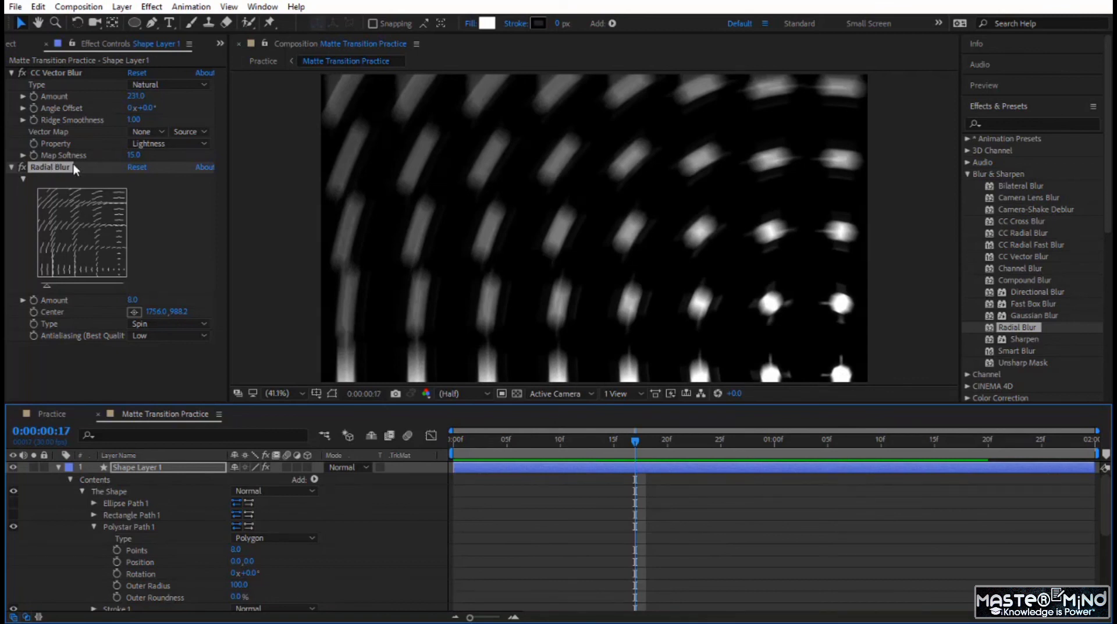
Step: Play the off-centre Radial Blur transition in the Practice composition from 0:00:02:06
{"action": "left_click", "coordinate": [47, 413]}
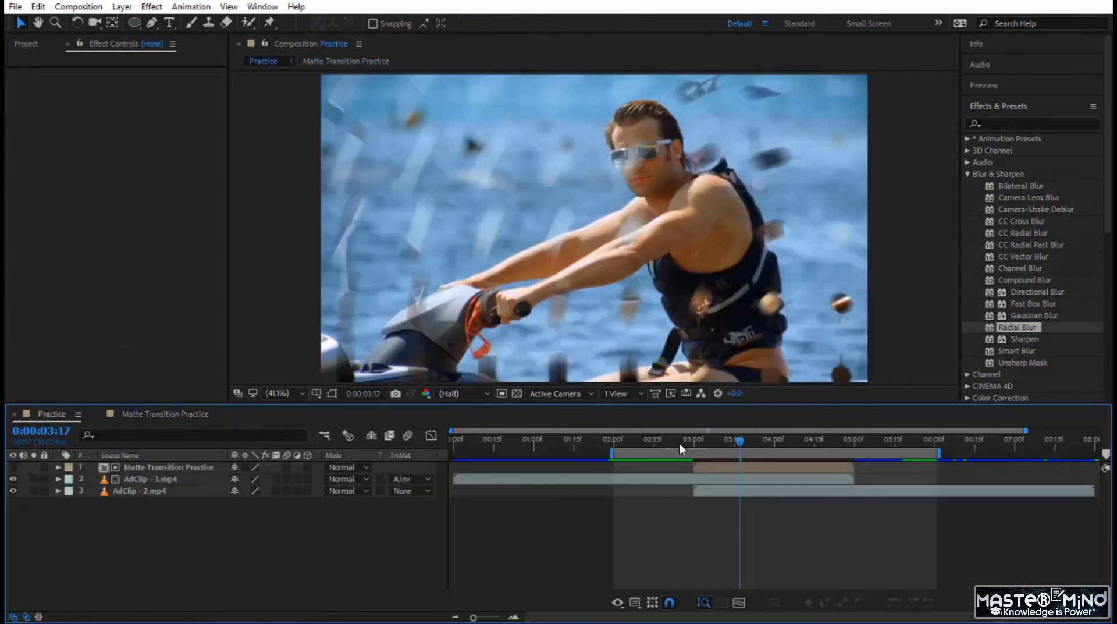
{"action": "left_click_drag", "start_coordinate": [679, 442], "coordinate": [630, 445]}
{"action": "key", "text": "space"}
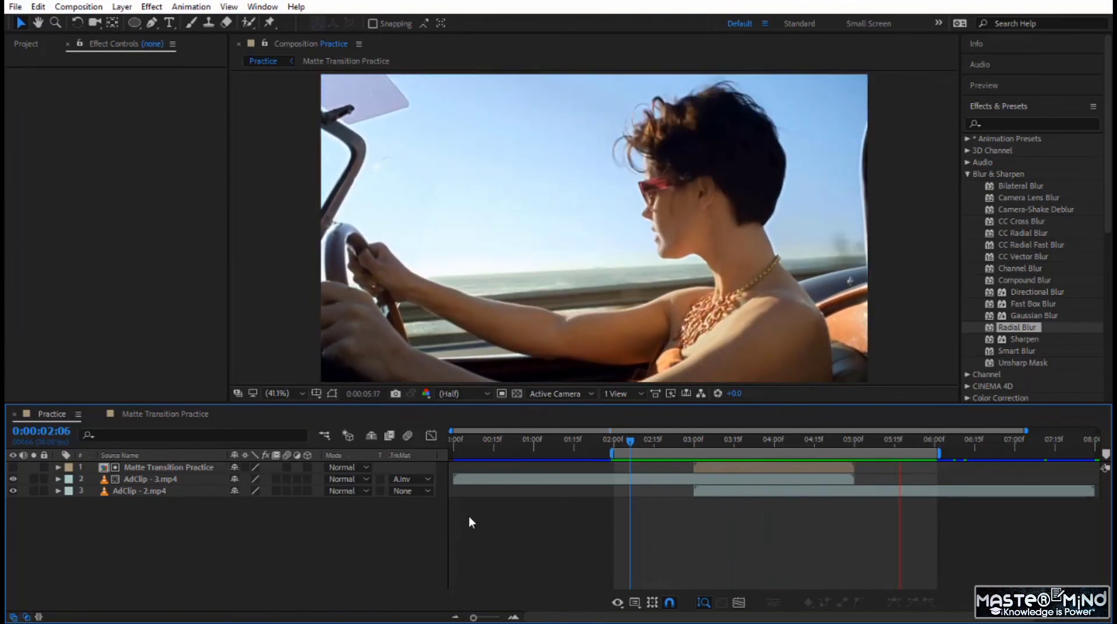
Step: Stop the playback and inspect the radially blurred polystar pattern in Matte Transition Practice at 0:00:00:14
{"action": "key", "text": "space"}
{"action": "left_click", "coordinate": [177, 411]}
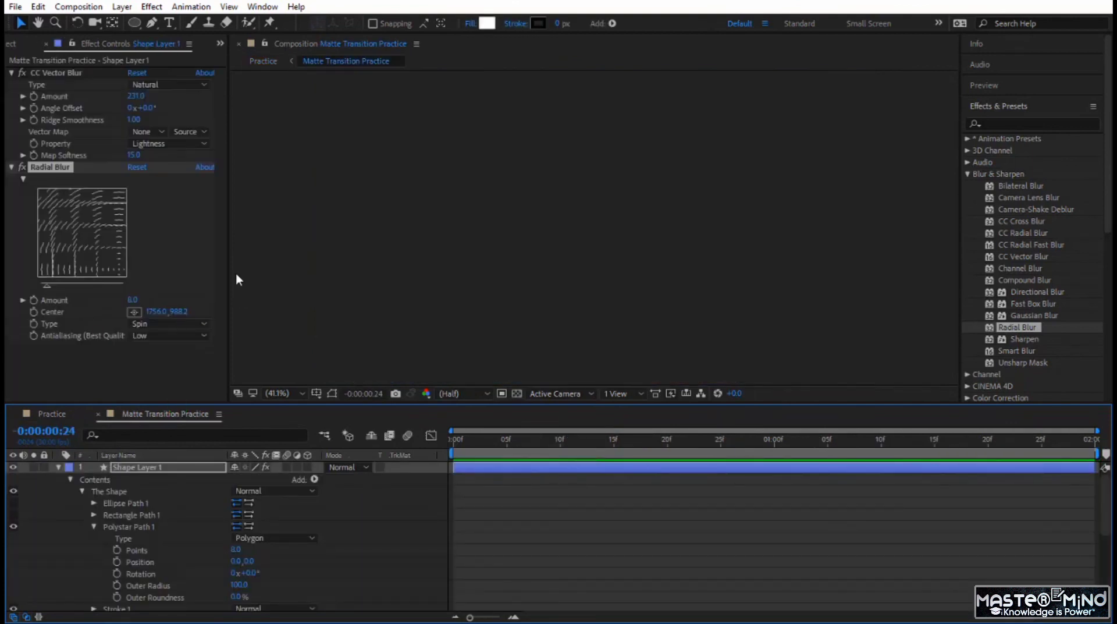
{"action": "left_click_drag", "start_coordinate": [501, 441], "coordinate": [589, 459]}
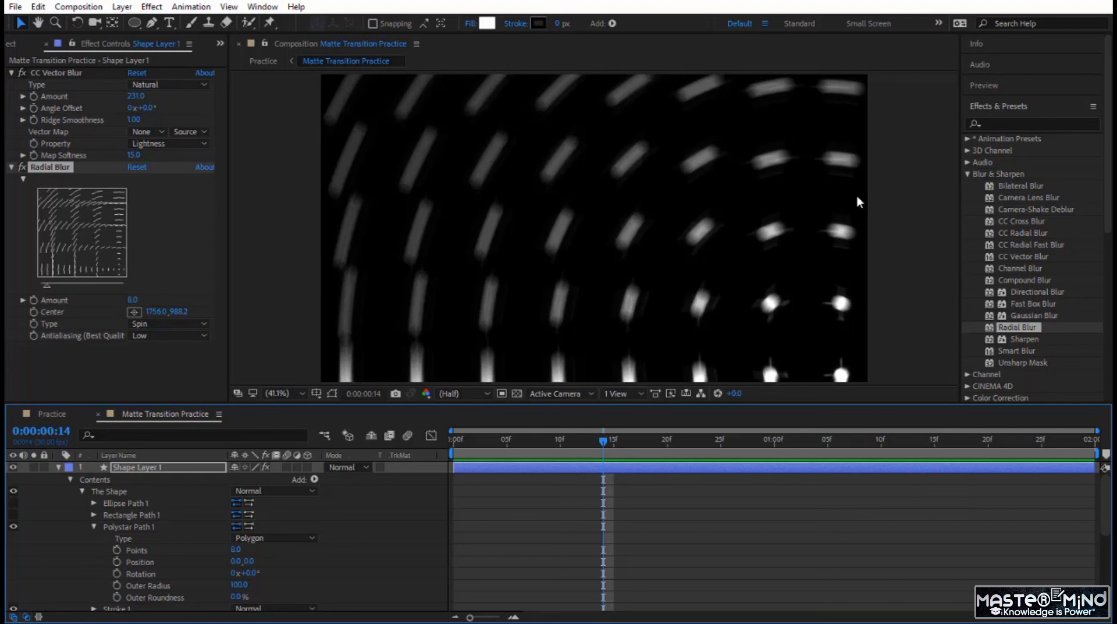
Step: Return to the Practice composition and play the radially blurred transition from 0:00:02:01
{"action": "left_click", "coordinate": [50, 413]}
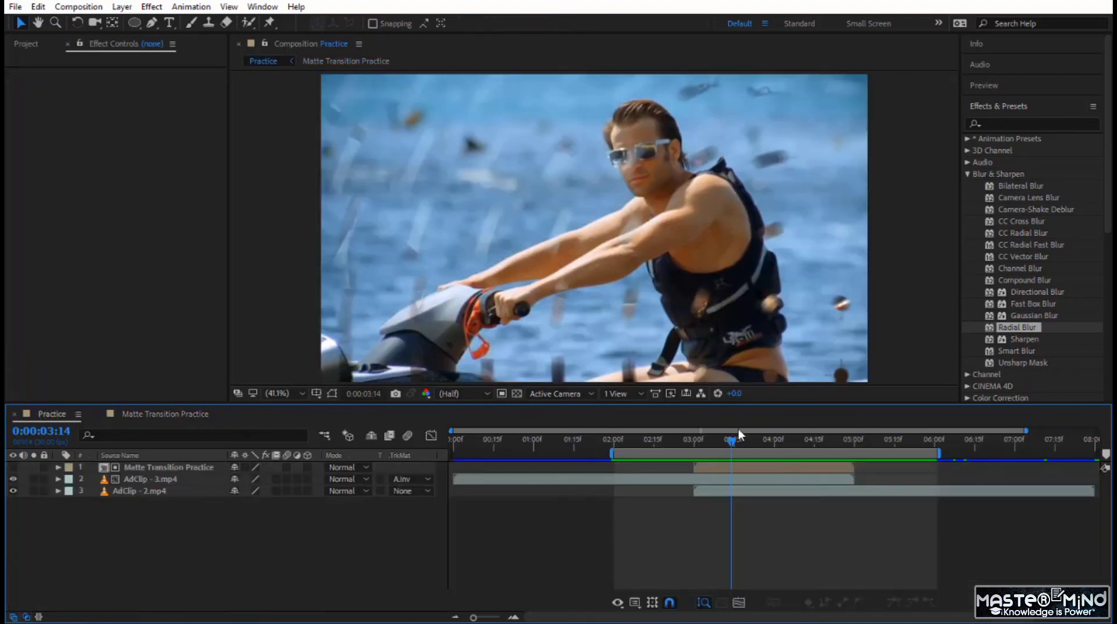
{"action": "left_click_drag", "start_coordinate": [734, 445], "coordinate": [616, 443]}
{"action": "key", "text": "space"}
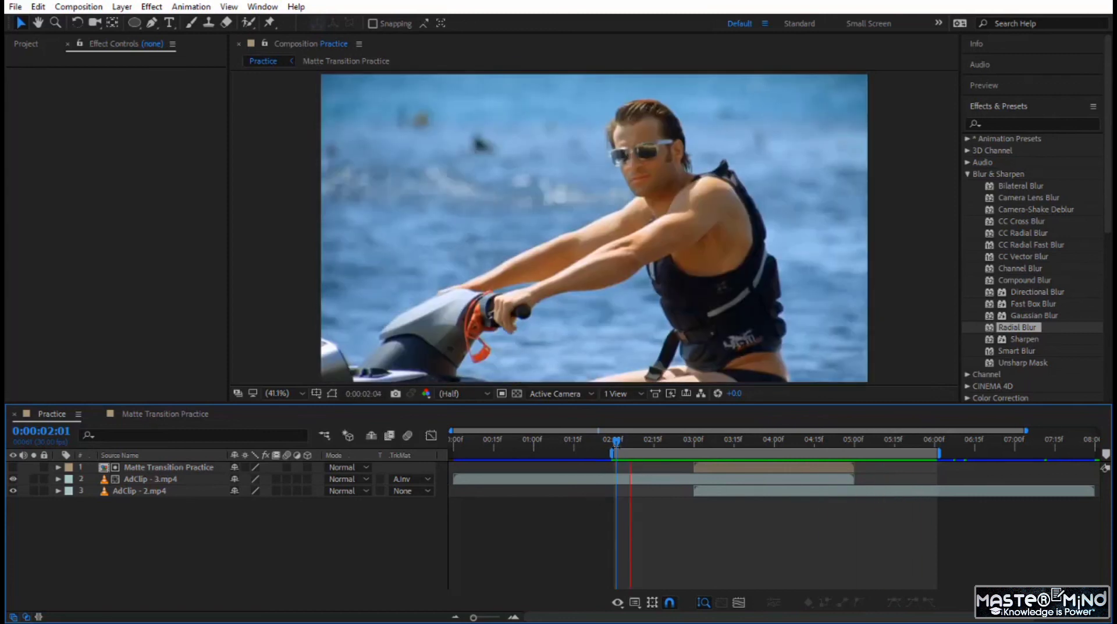
Step: Scrub through the Practice transition to 0:00:04:02, and bring the current time back to 0:00:02:05
{"action": "left_click", "coordinate": [617, 437]}
{"action": "left_click_drag", "start_coordinate": [617, 440], "coordinate": [779, 450]}
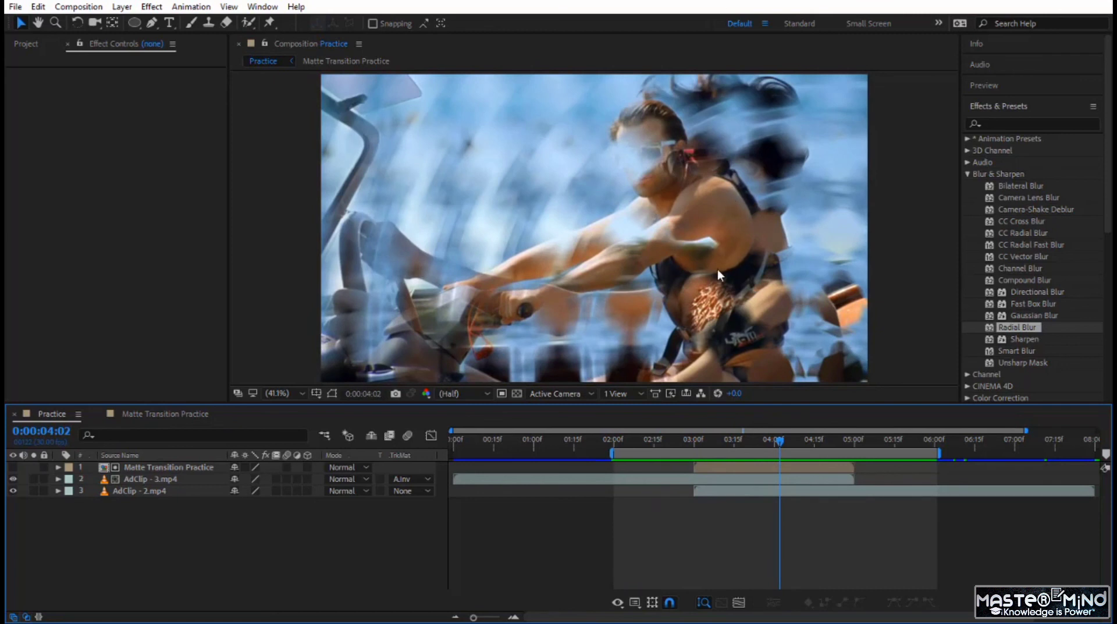
{"action": "left_click", "coordinate": [627, 443]}
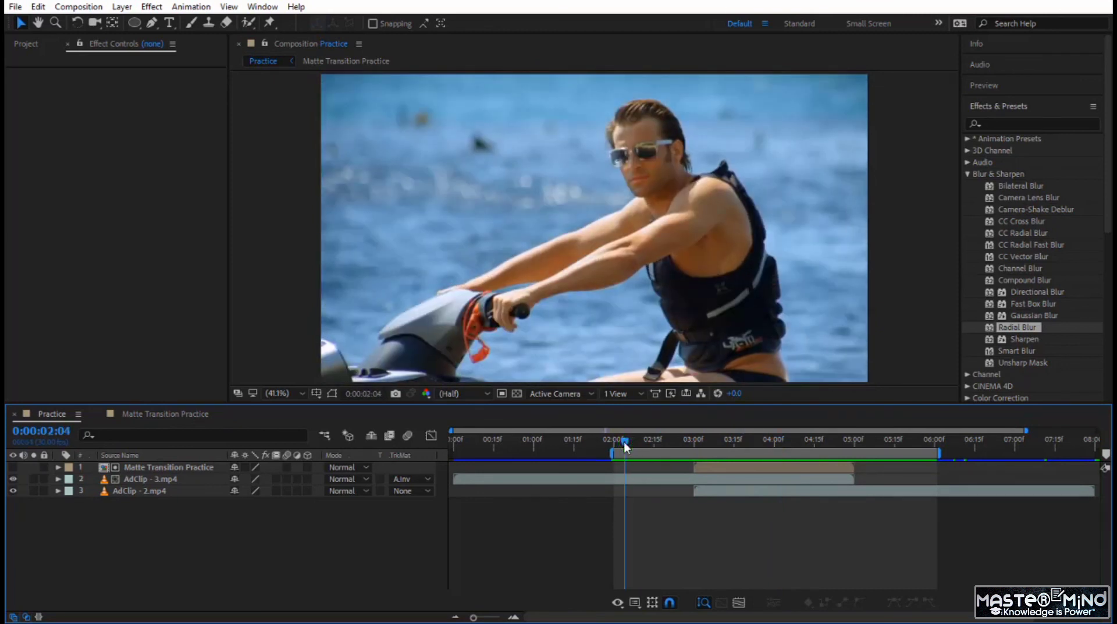
{"action": "mouse_move", "coordinate": [624, 443]}
{"action": "left_mouse_down"}
{"action": "mouse_move", "coordinate": [692, 446]}
{"action": "mouse_move", "coordinate": [626, 443]}
{"action": "left_mouse_up"}
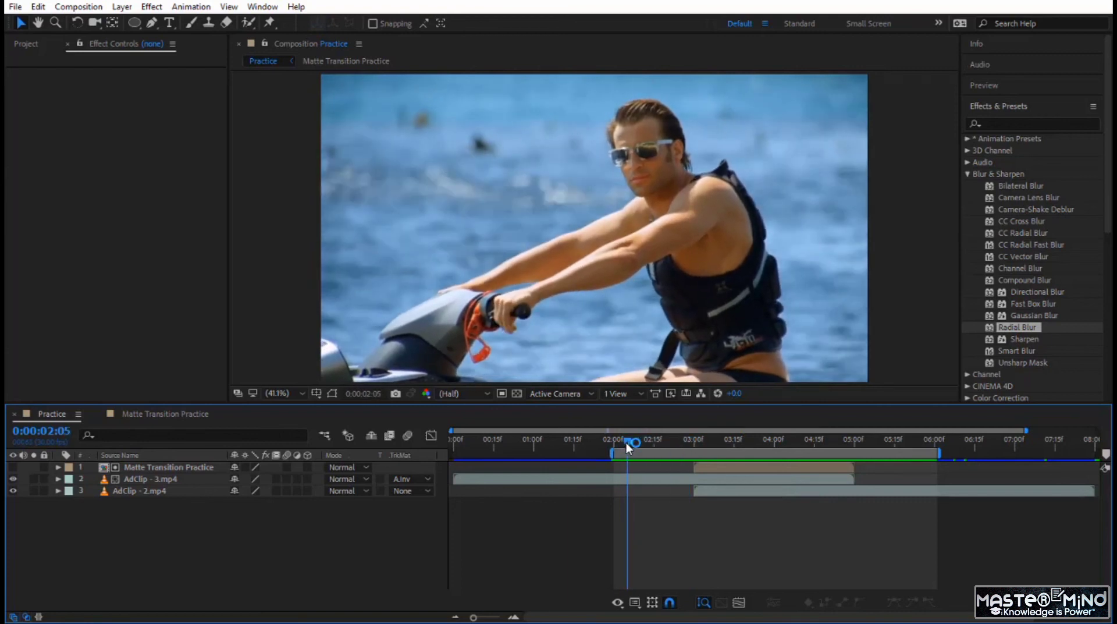